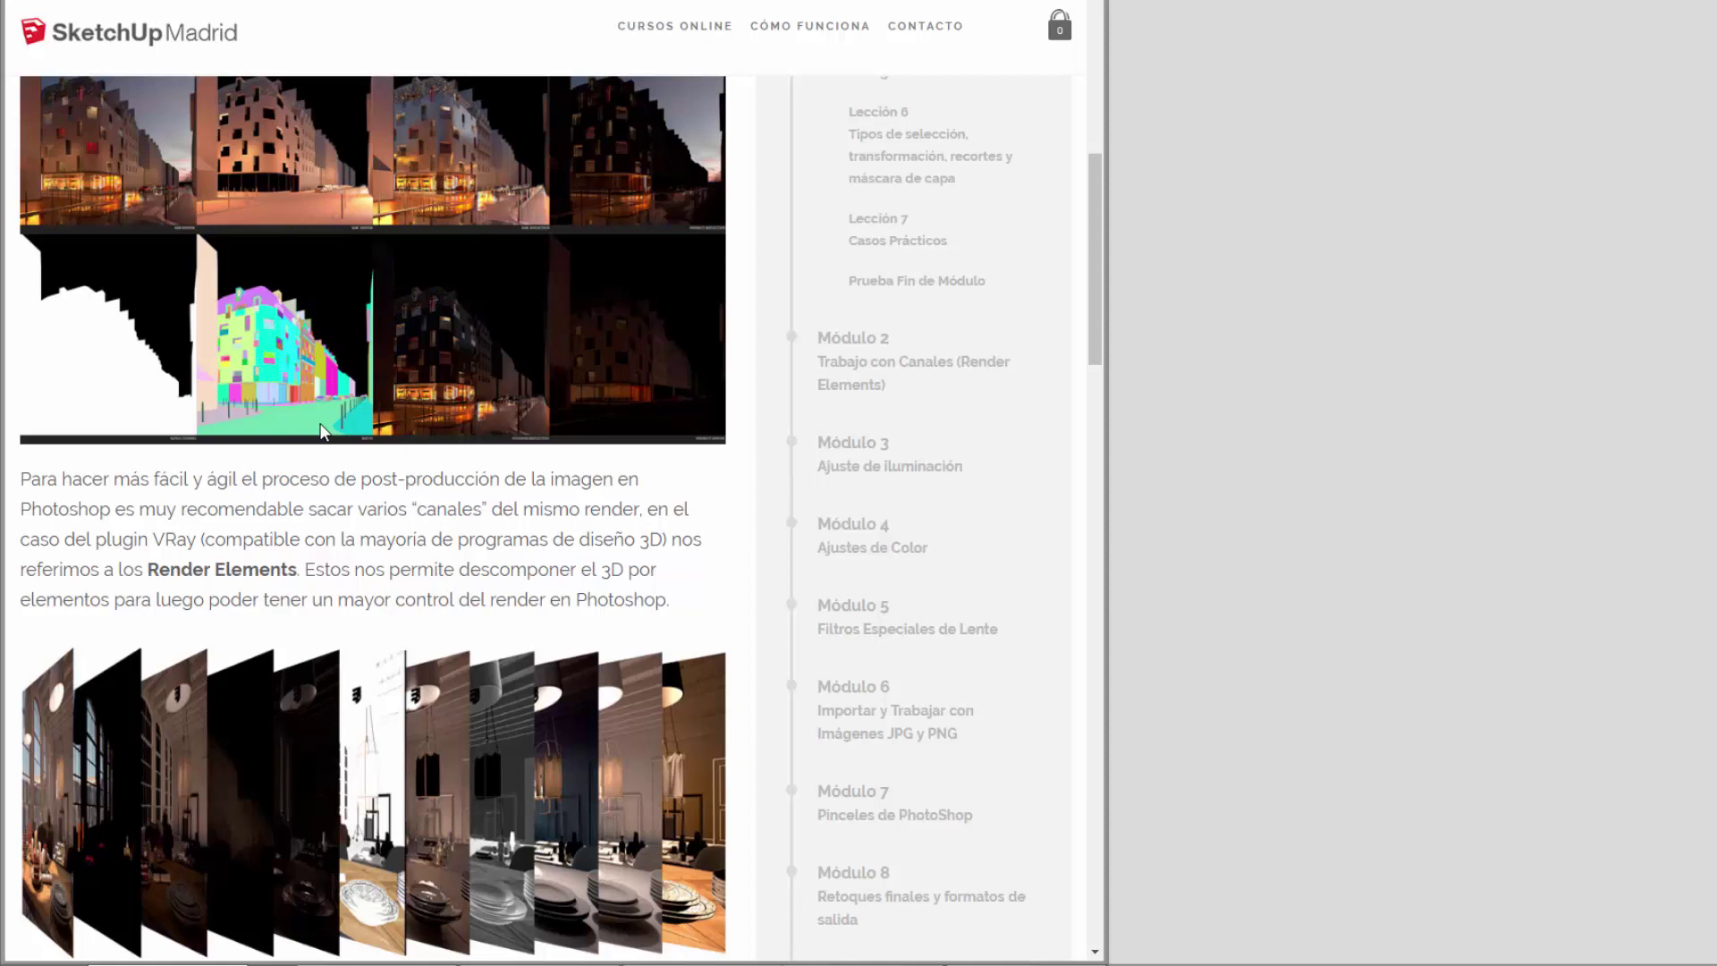
Open the lesson's "Ejemplos de canales de un render" Drive folder and download all of its contents.
{"action": "scroll", "coordinate": [393, 367], "scroll_direction": "up", "scroll_amount": 3}
{"action": "scroll", "coordinate": [412, 386], "scroll_direction": "down", "scroll_amount": 4}
{"action": "scroll", "coordinate": [415, 399], "scroll_direction": "down", "scroll_amount": 17}
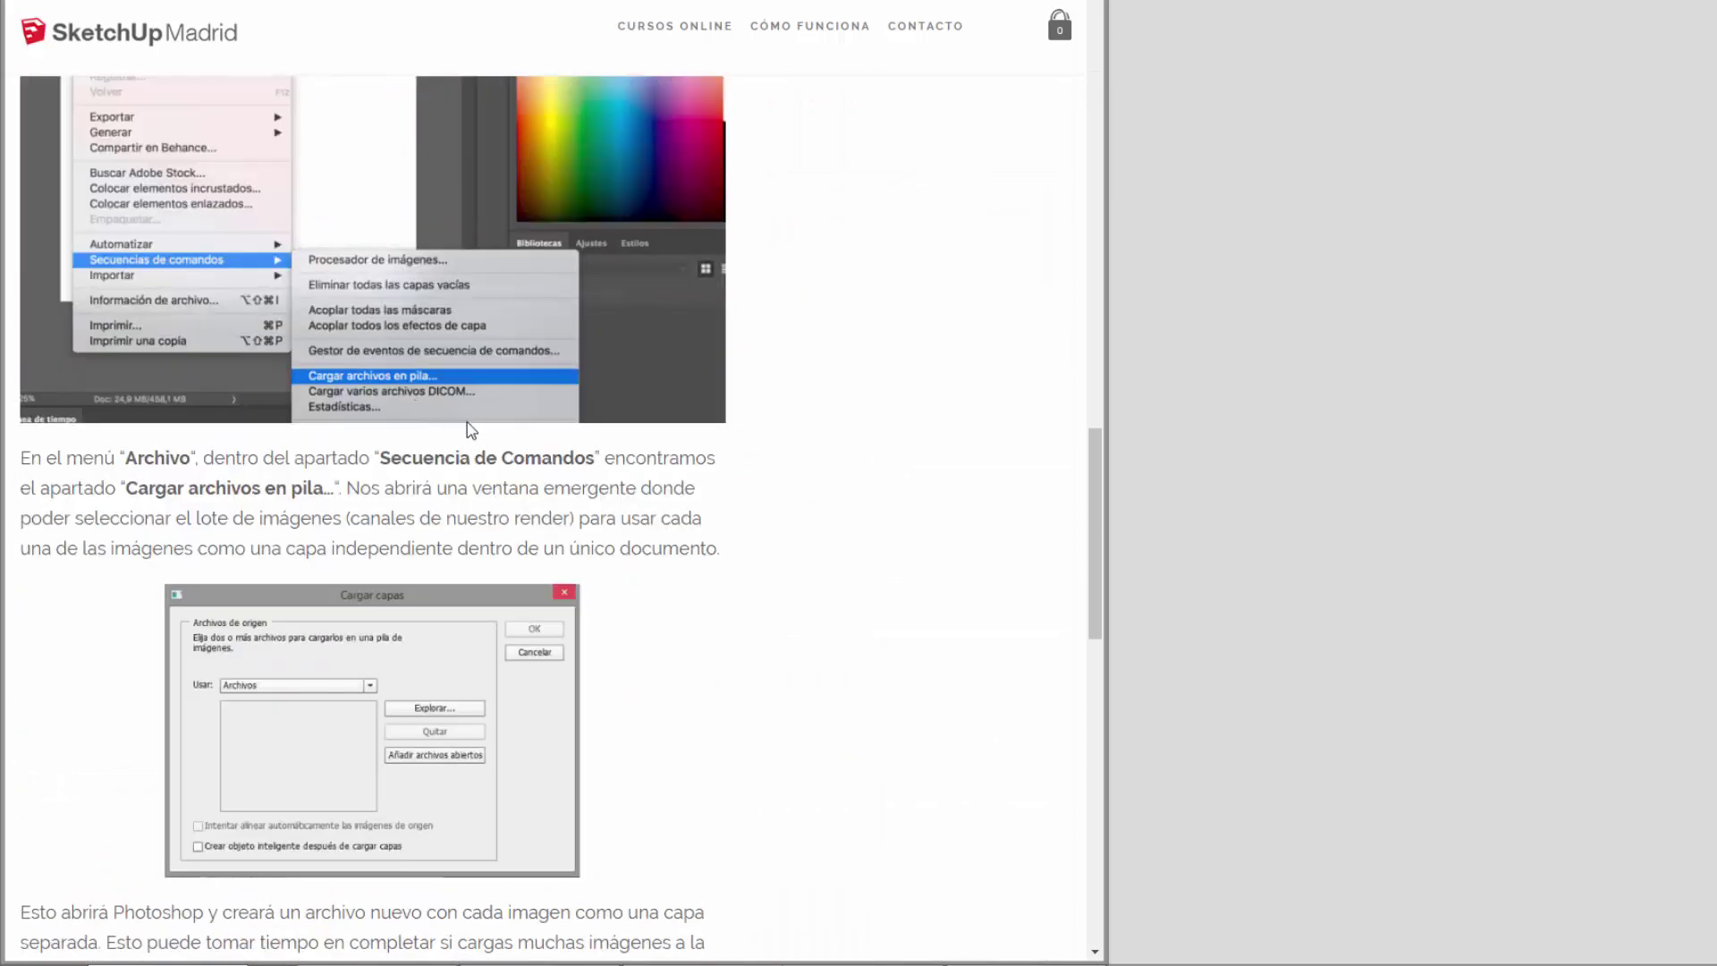
{"action": "scroll", "coordinate": [655, 495], "scroll_direction": "down", "scroll_amount": 8}
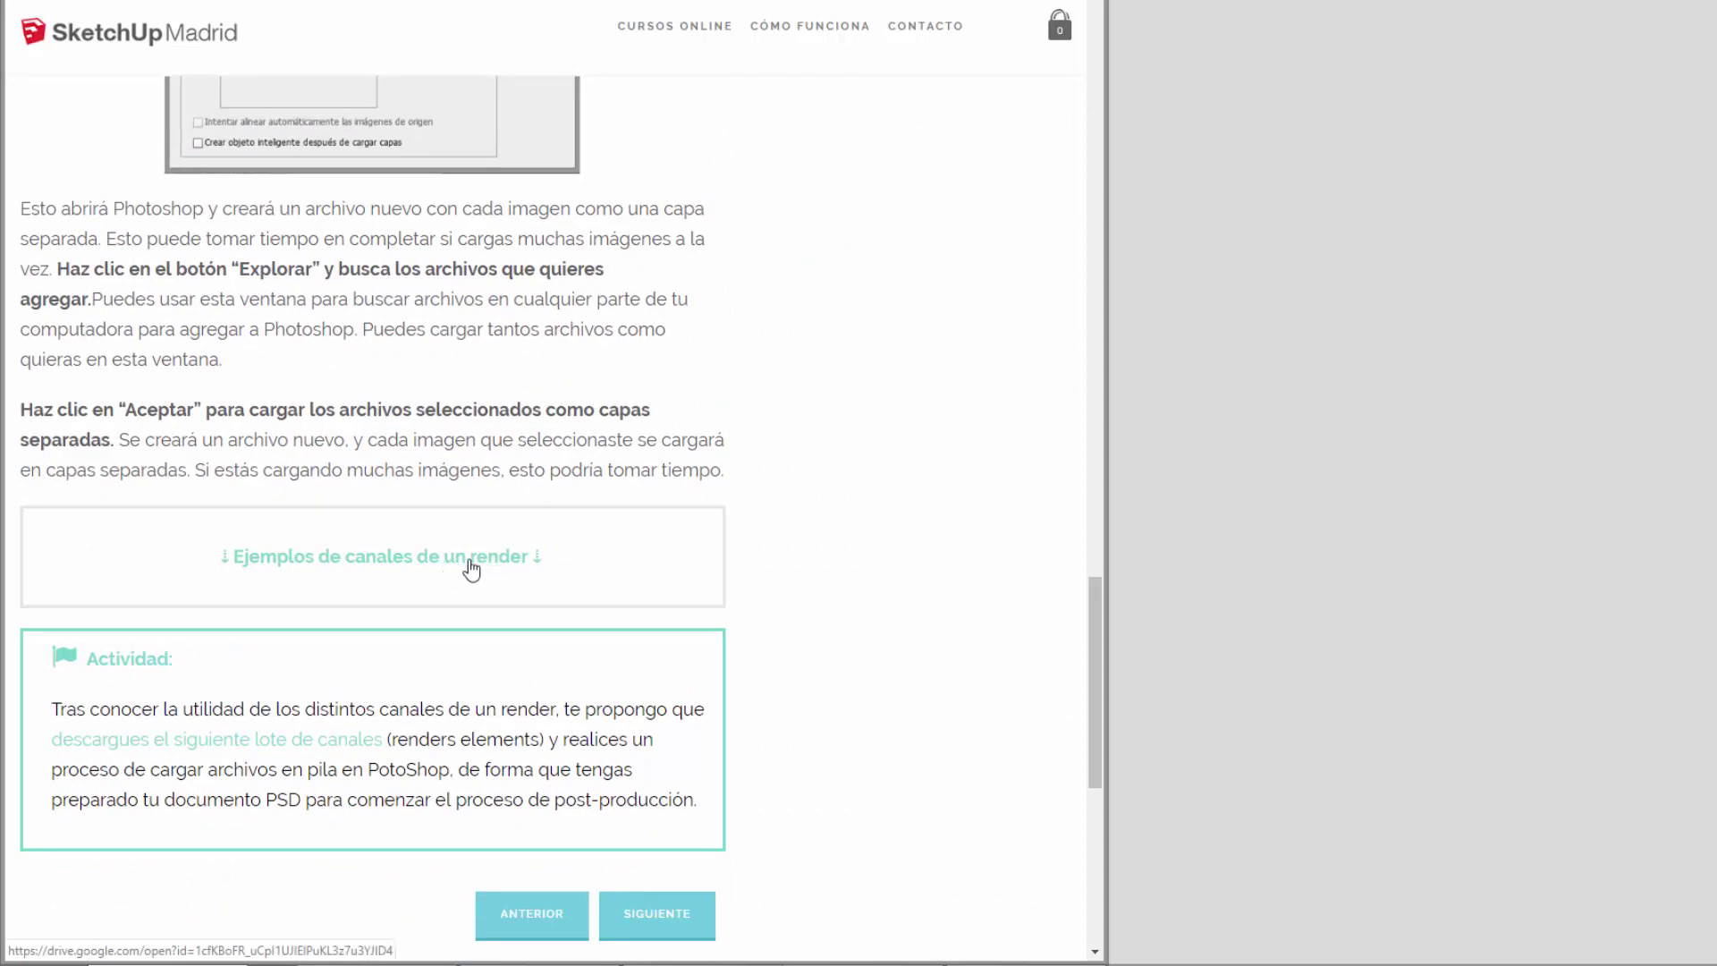
{"action": "left_click", "coordinate": [472, 570]}
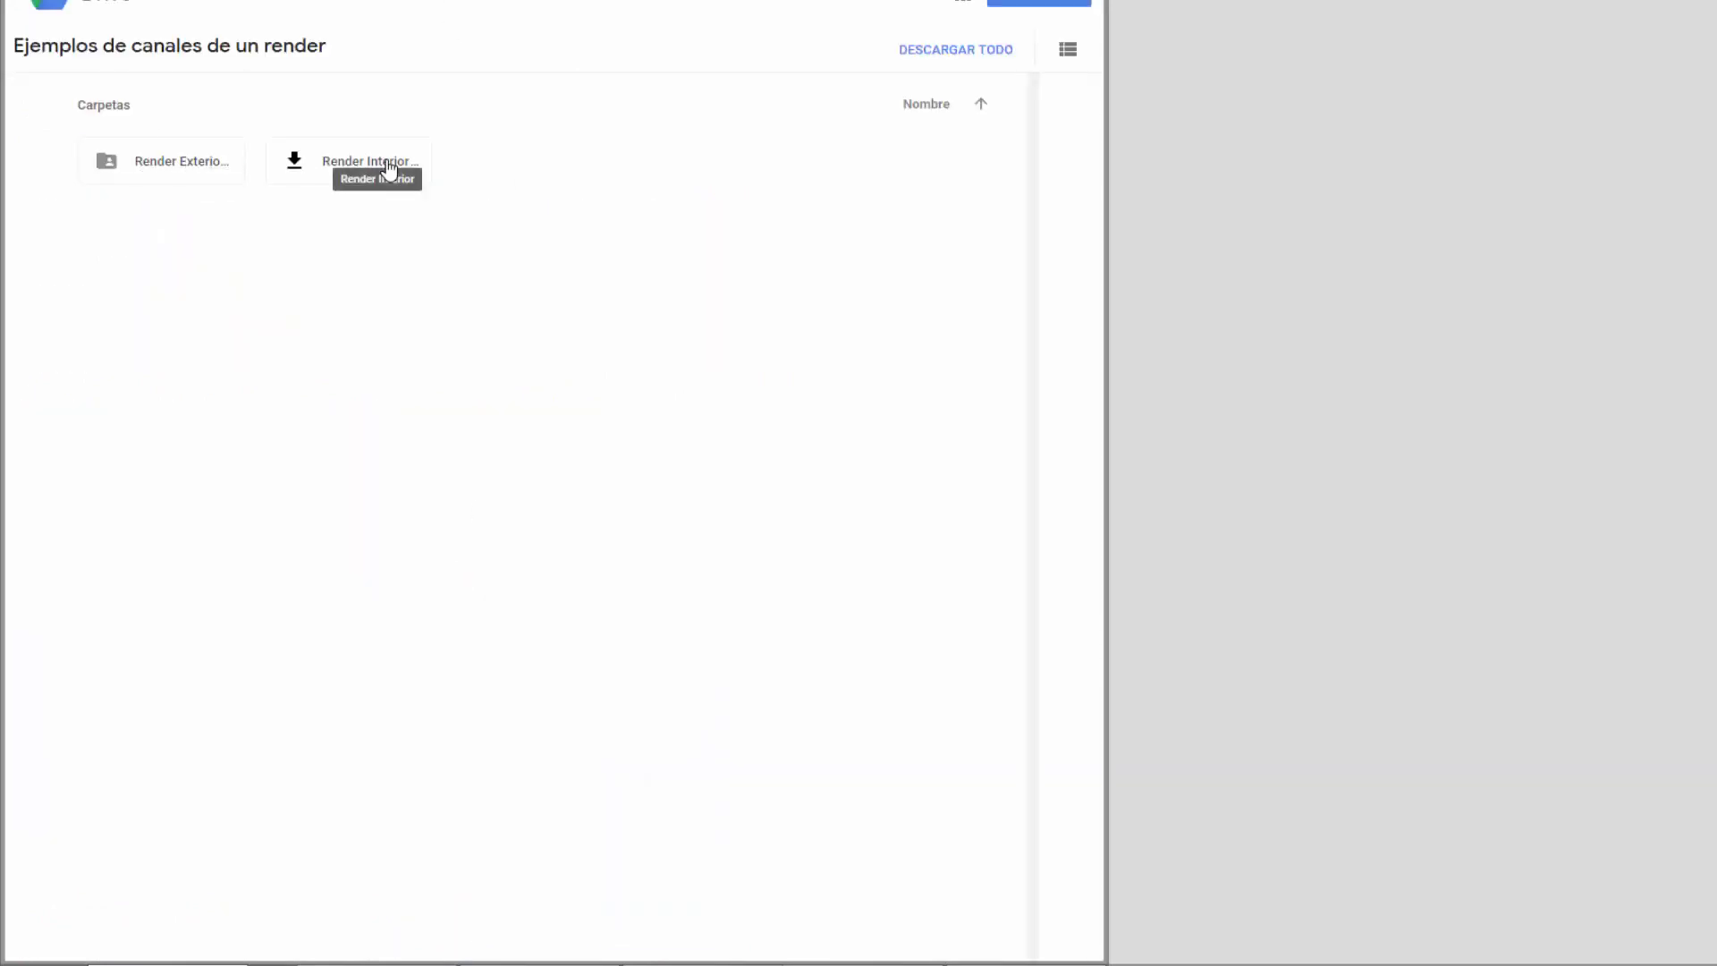
{"action": "left_click", "coordinate": [969, 54]}
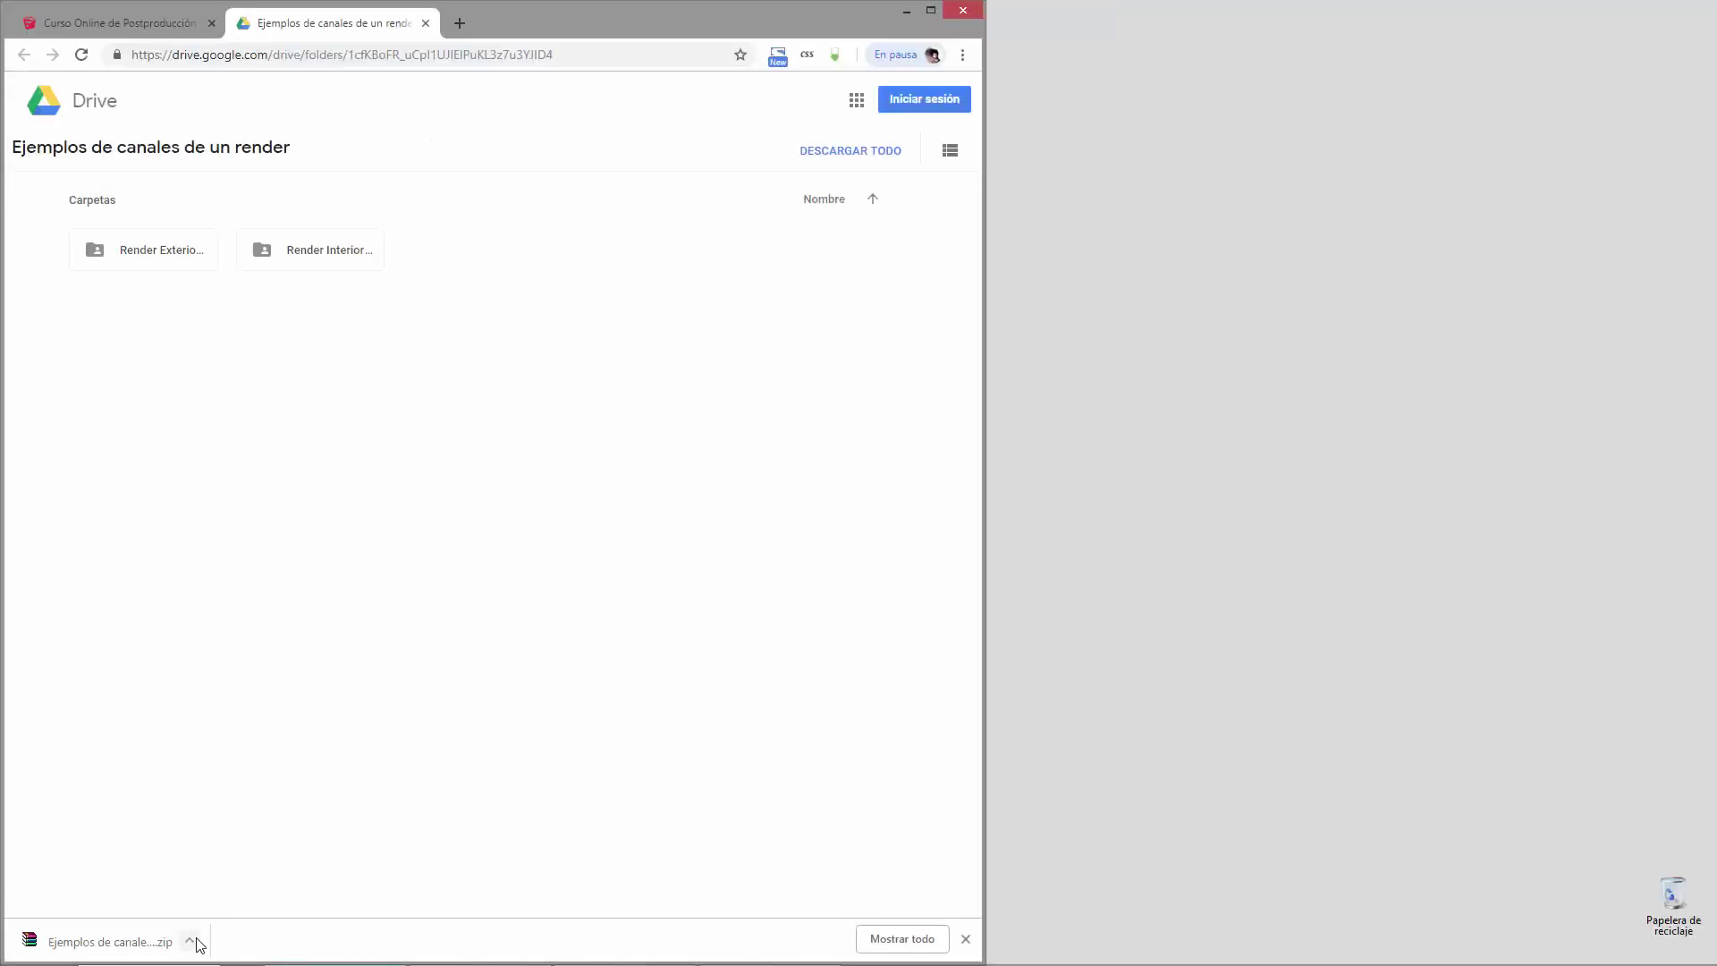
Show the downloaded zip in its folder and extract it into a subfolder named after the archive.
{"action": "left_click", "coordinate": [194, 941]}
{"action": "left_click", "coordinate": [237, 878]}
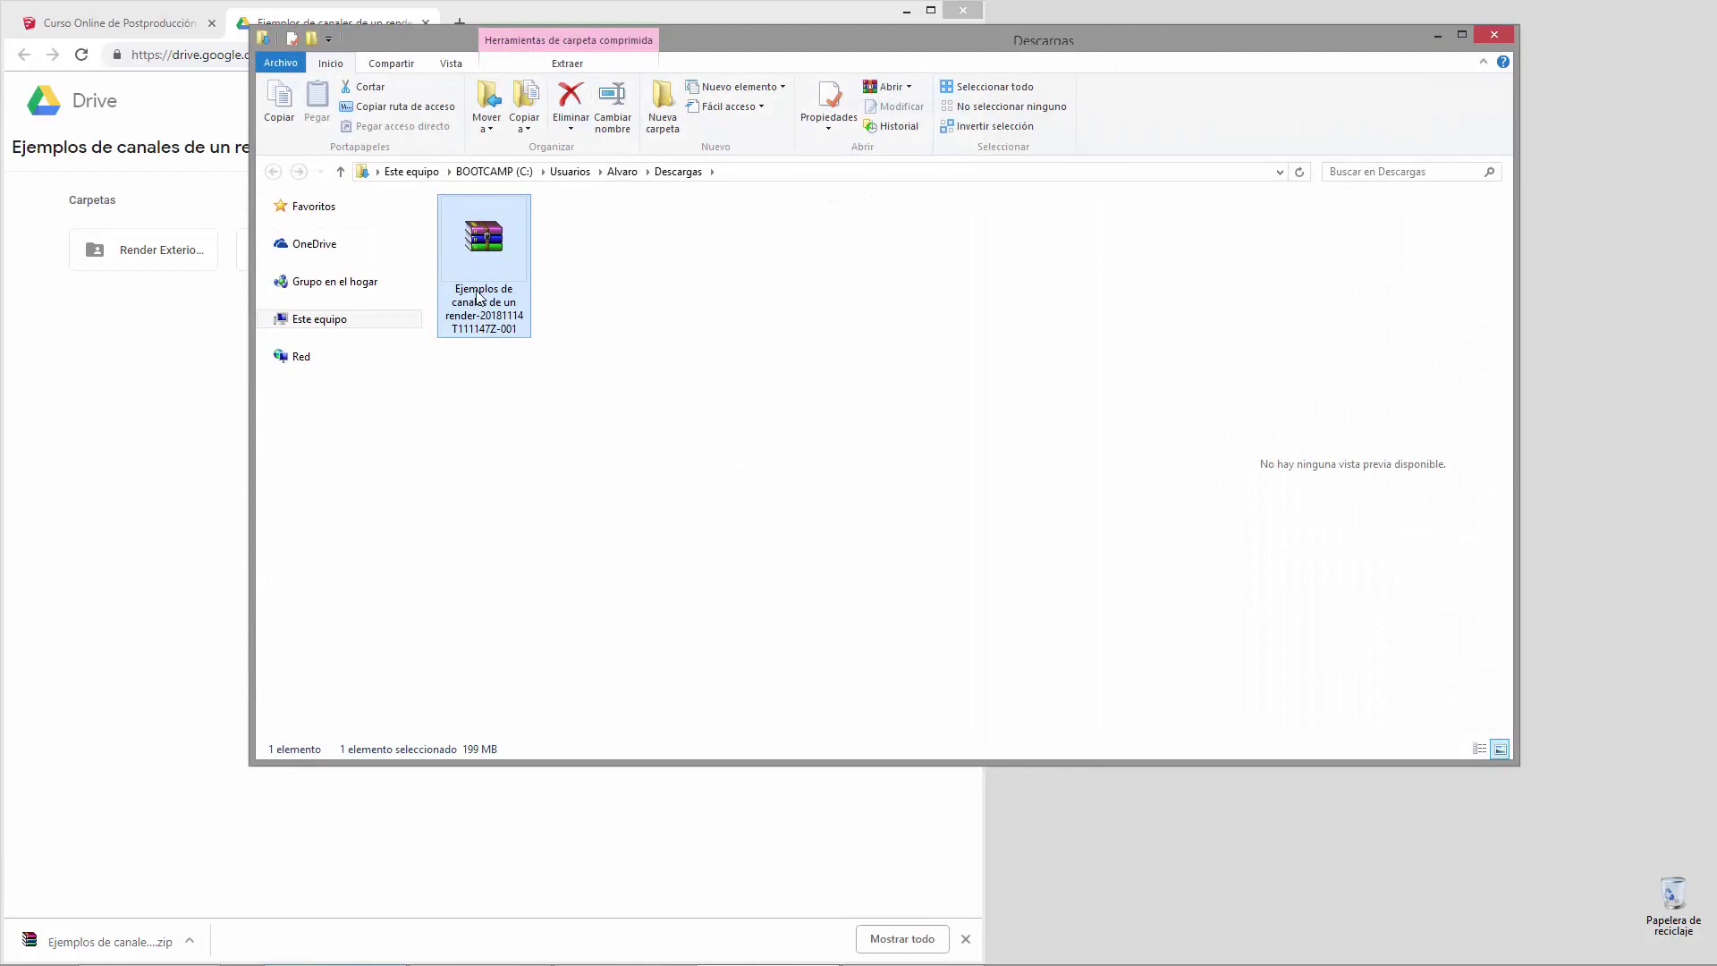
{"action": "right_click", "coordinate": [480, 289]}
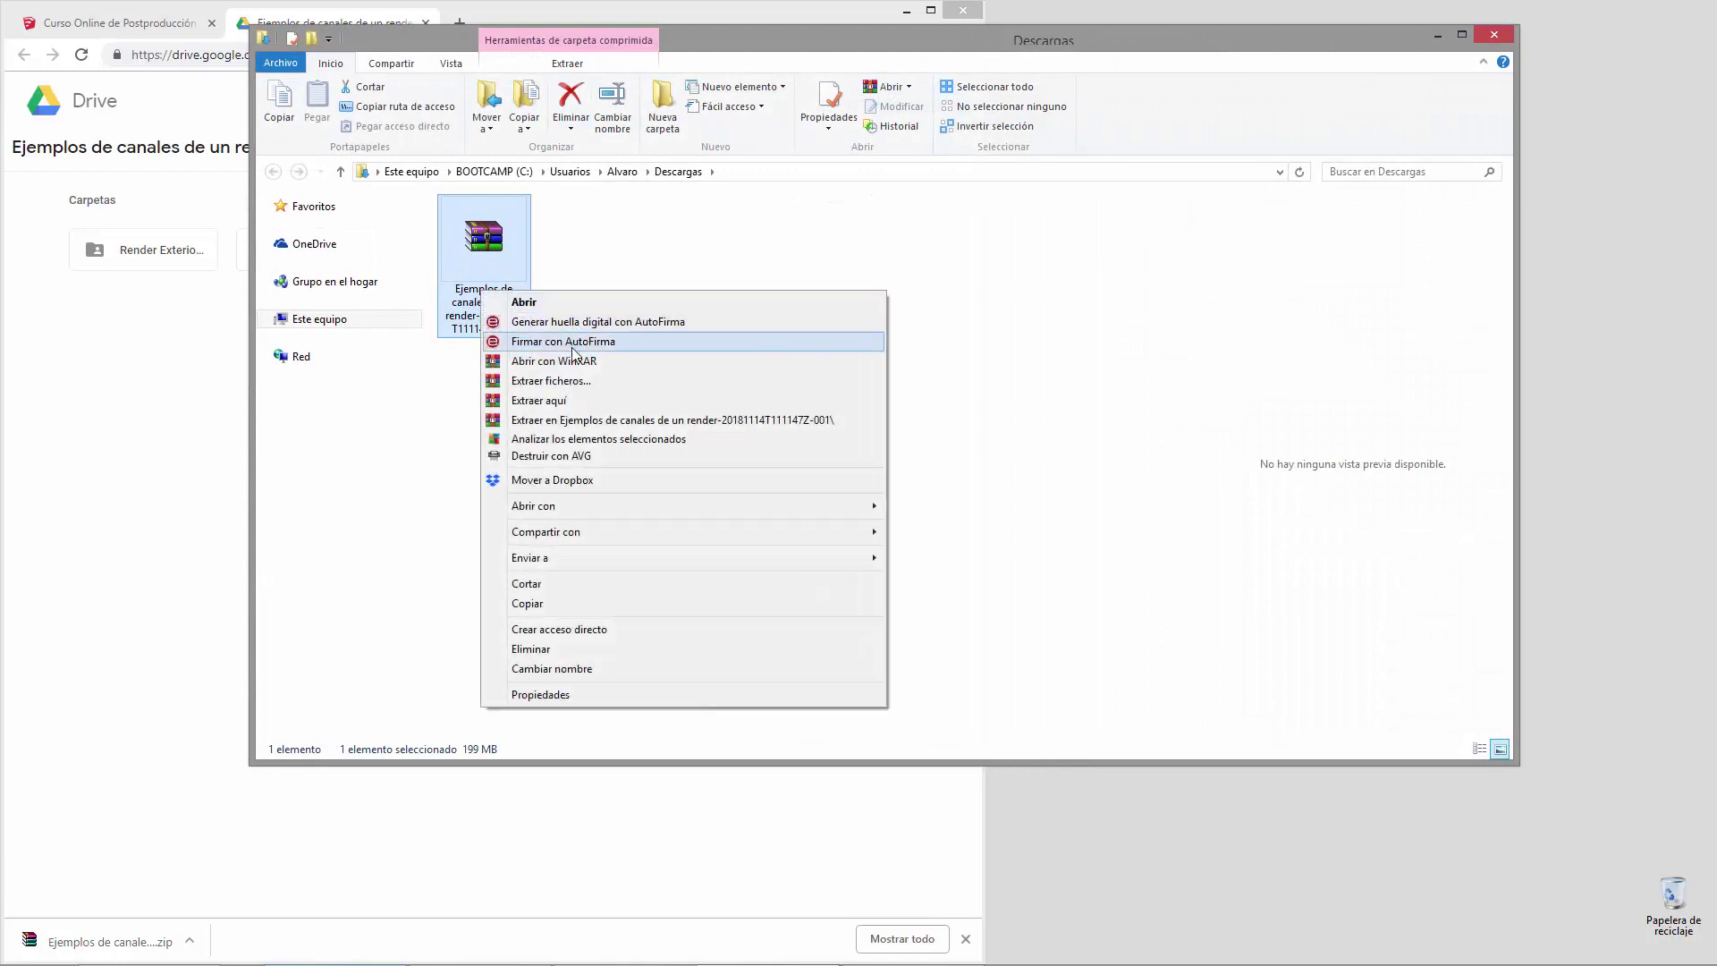
{"action": "left_click", "coordinate": [580, 419]}
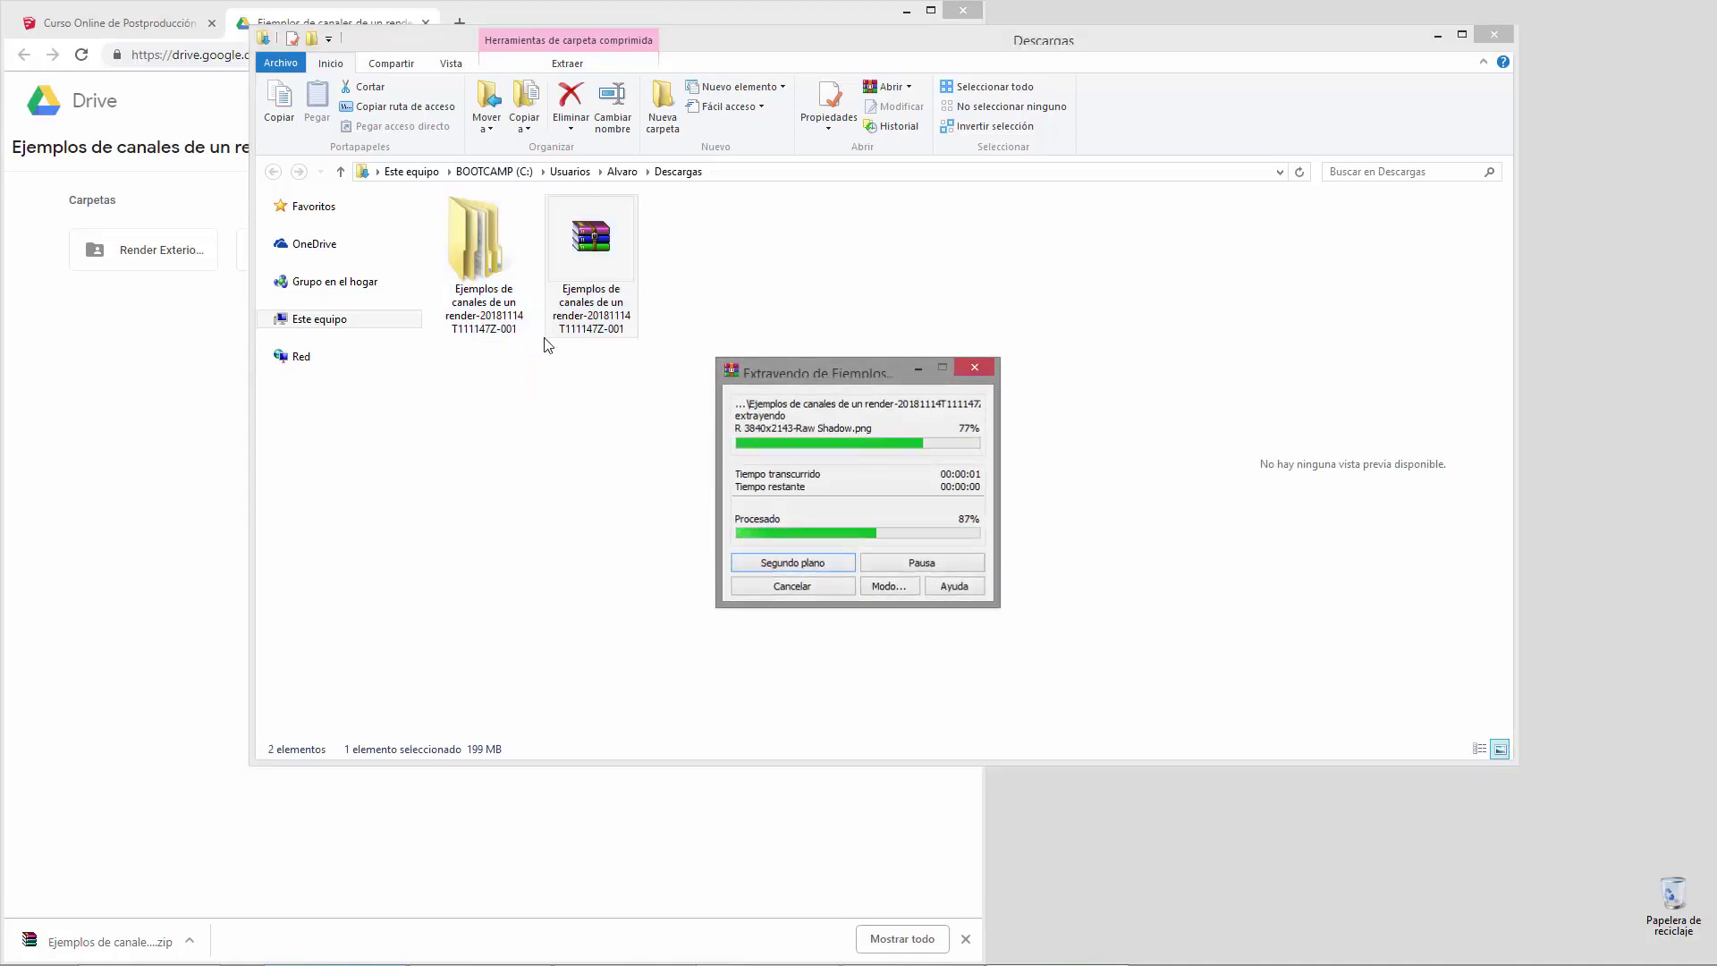
Browse the extracted Ejemplos de canales de un render folder and open its Render Exterior subfolder.
{"action": "double_click", "coordinate": [495, 275]}
{"action": "double_click", "coordinate": [498, 230]}
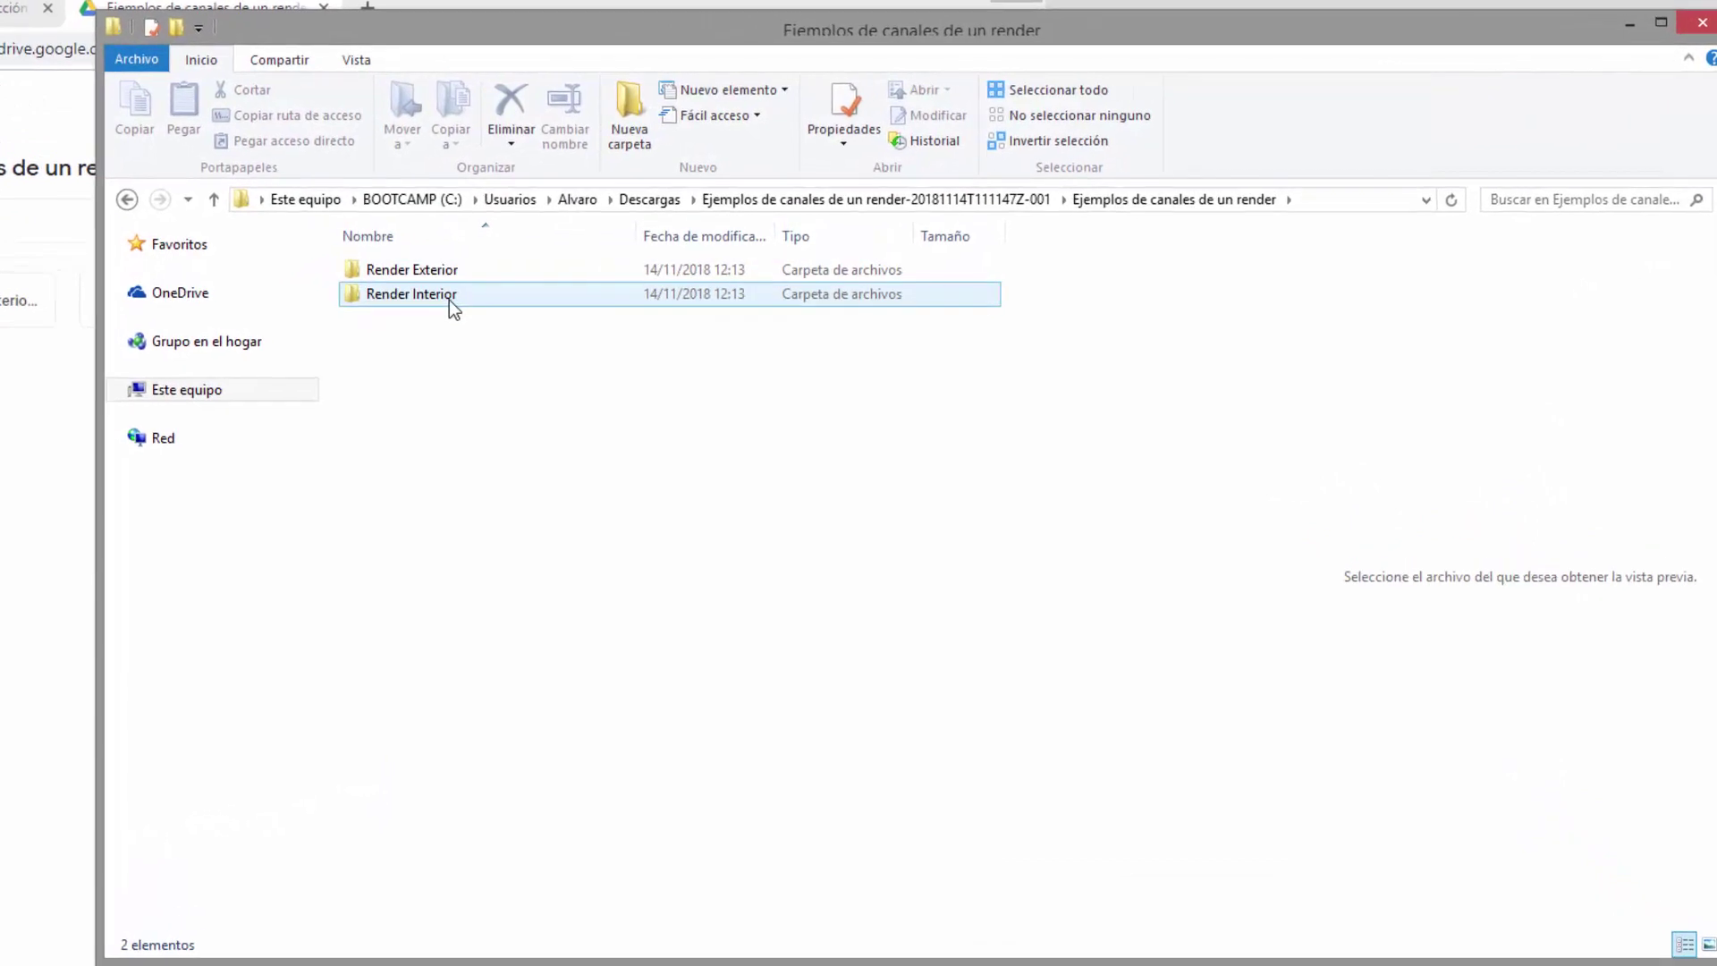
{"action": "mouse_move", "coordinate": [450, 302]}
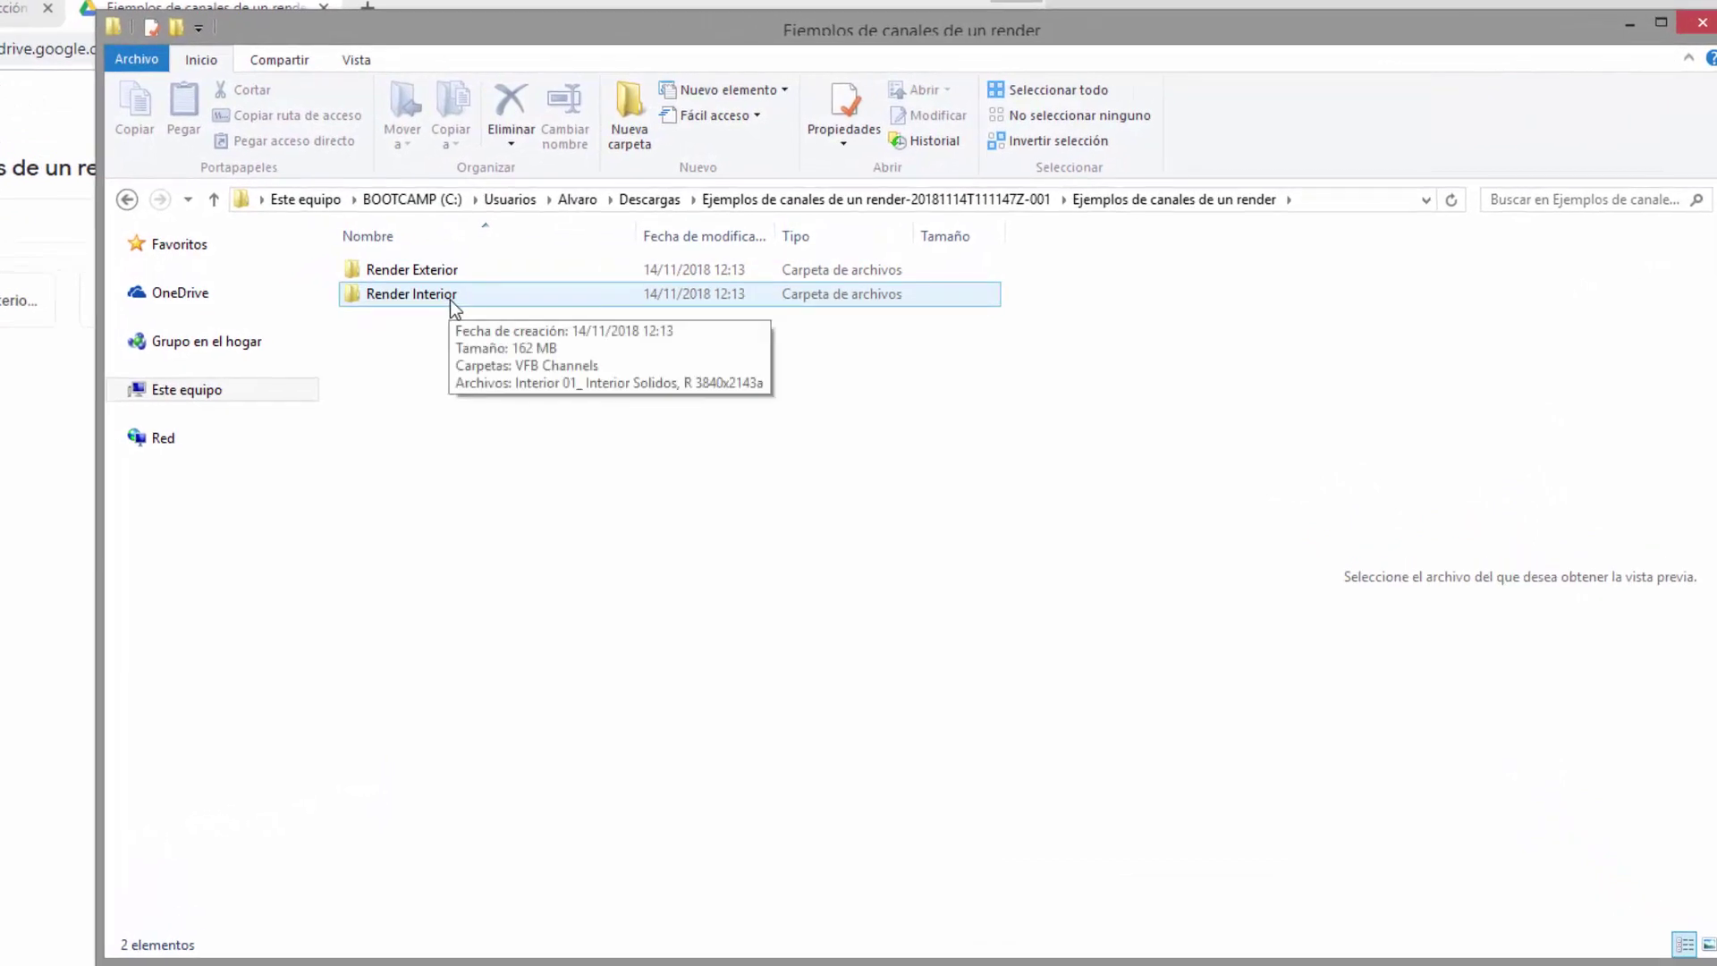
{"action": "left_click", "coordinate": [399, 273]}
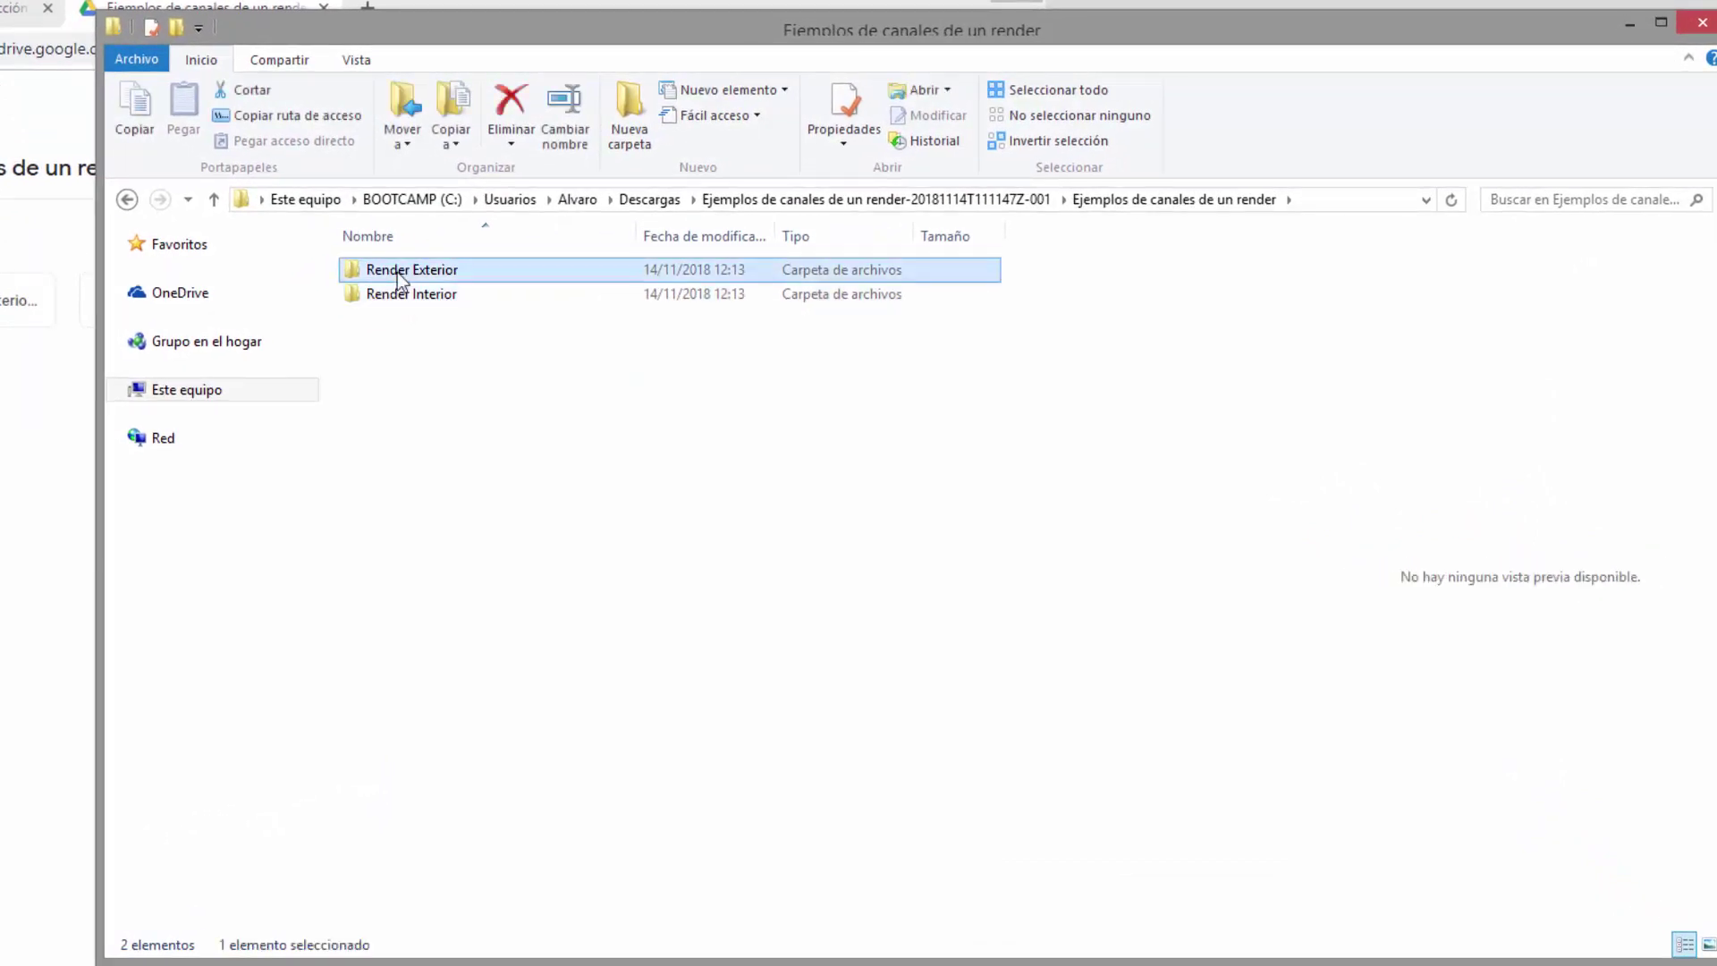
{"action": "double_click", "coordinate": [399, 276]}
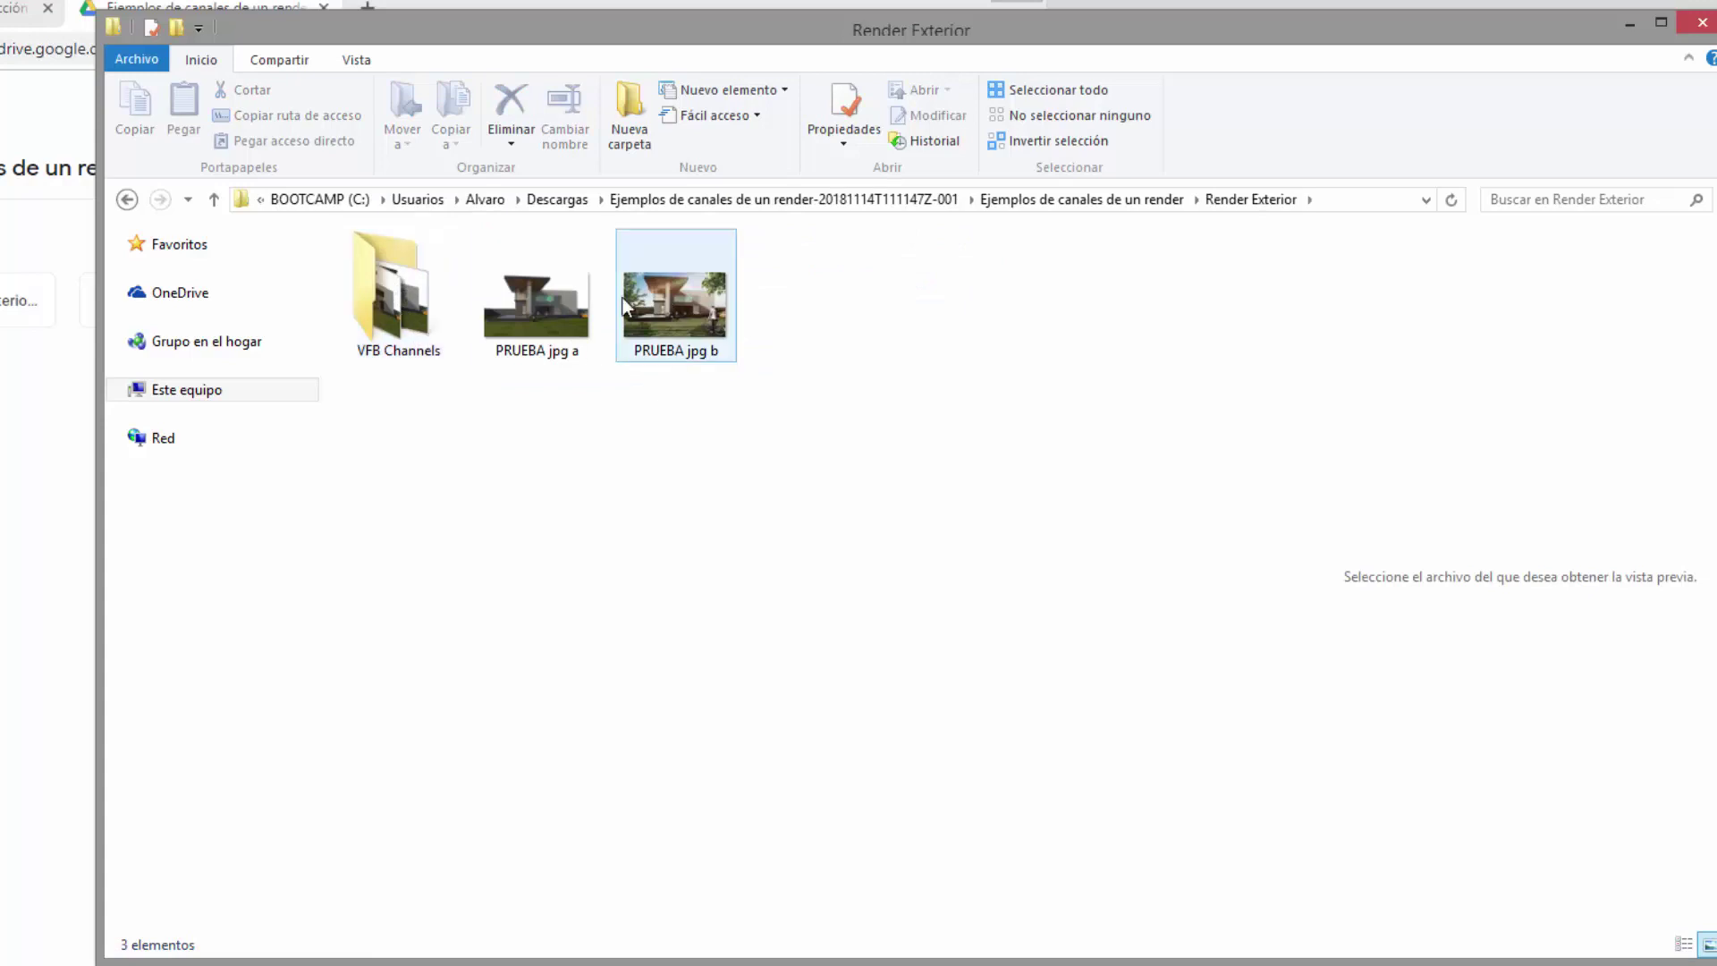
Preview PRUEBA jpg a and PRUEBA jpg b in Render Exterior, enlarging the preview area and the Explorer window.
{"action": "left_click", "coordinate": [553, 311]}
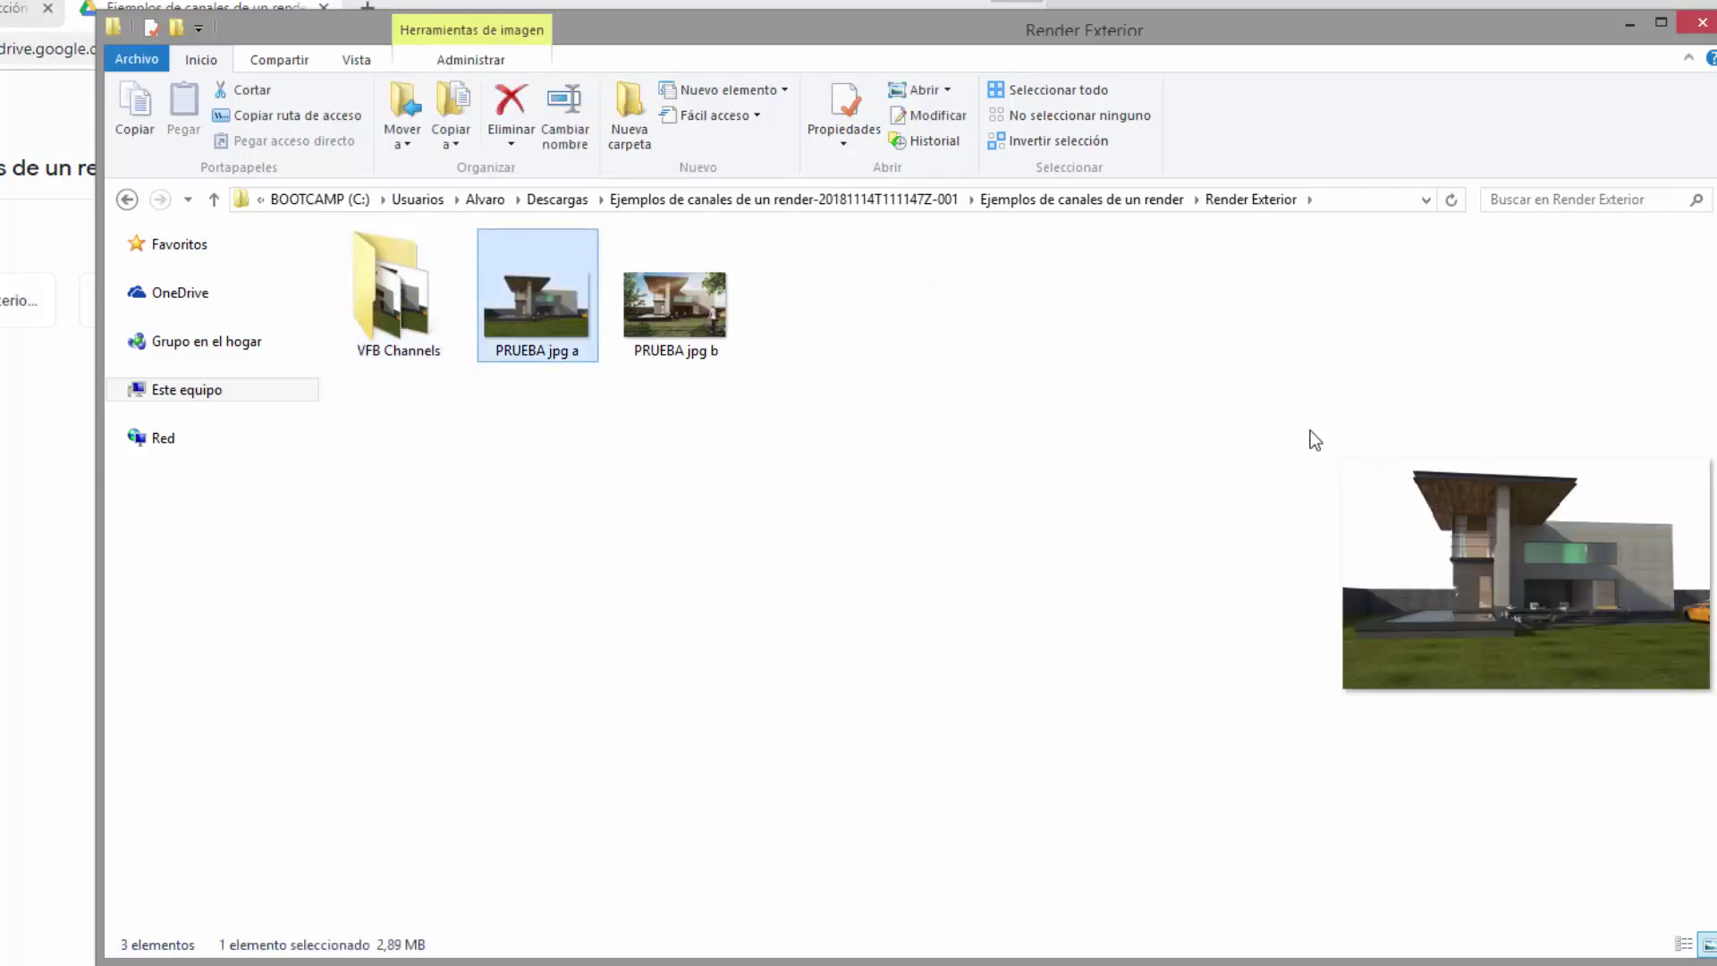
{"action": "left_click_drag", "start_coordinate": [1311, 429], "coordinate": [832, 427]}
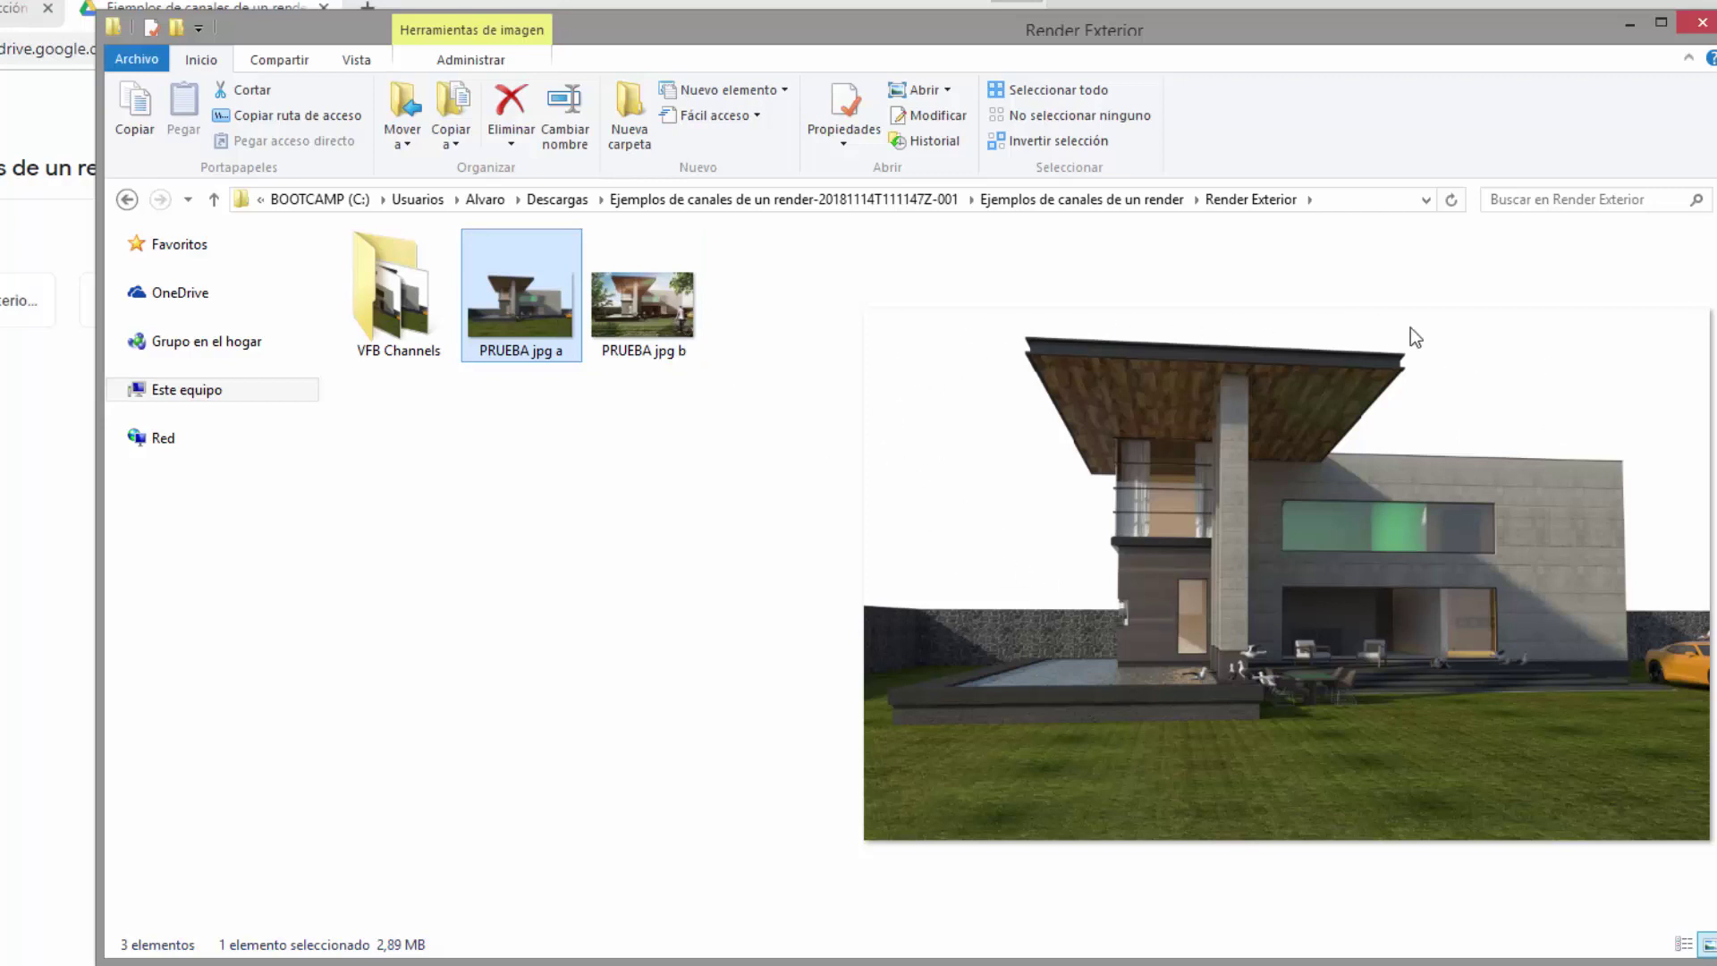
{"action": "left_click", "coordinate": [657, 302]}
{"action": "left_click_drag", "start_coordinate": [1145, 34], "coordinate": [1080, 21]}
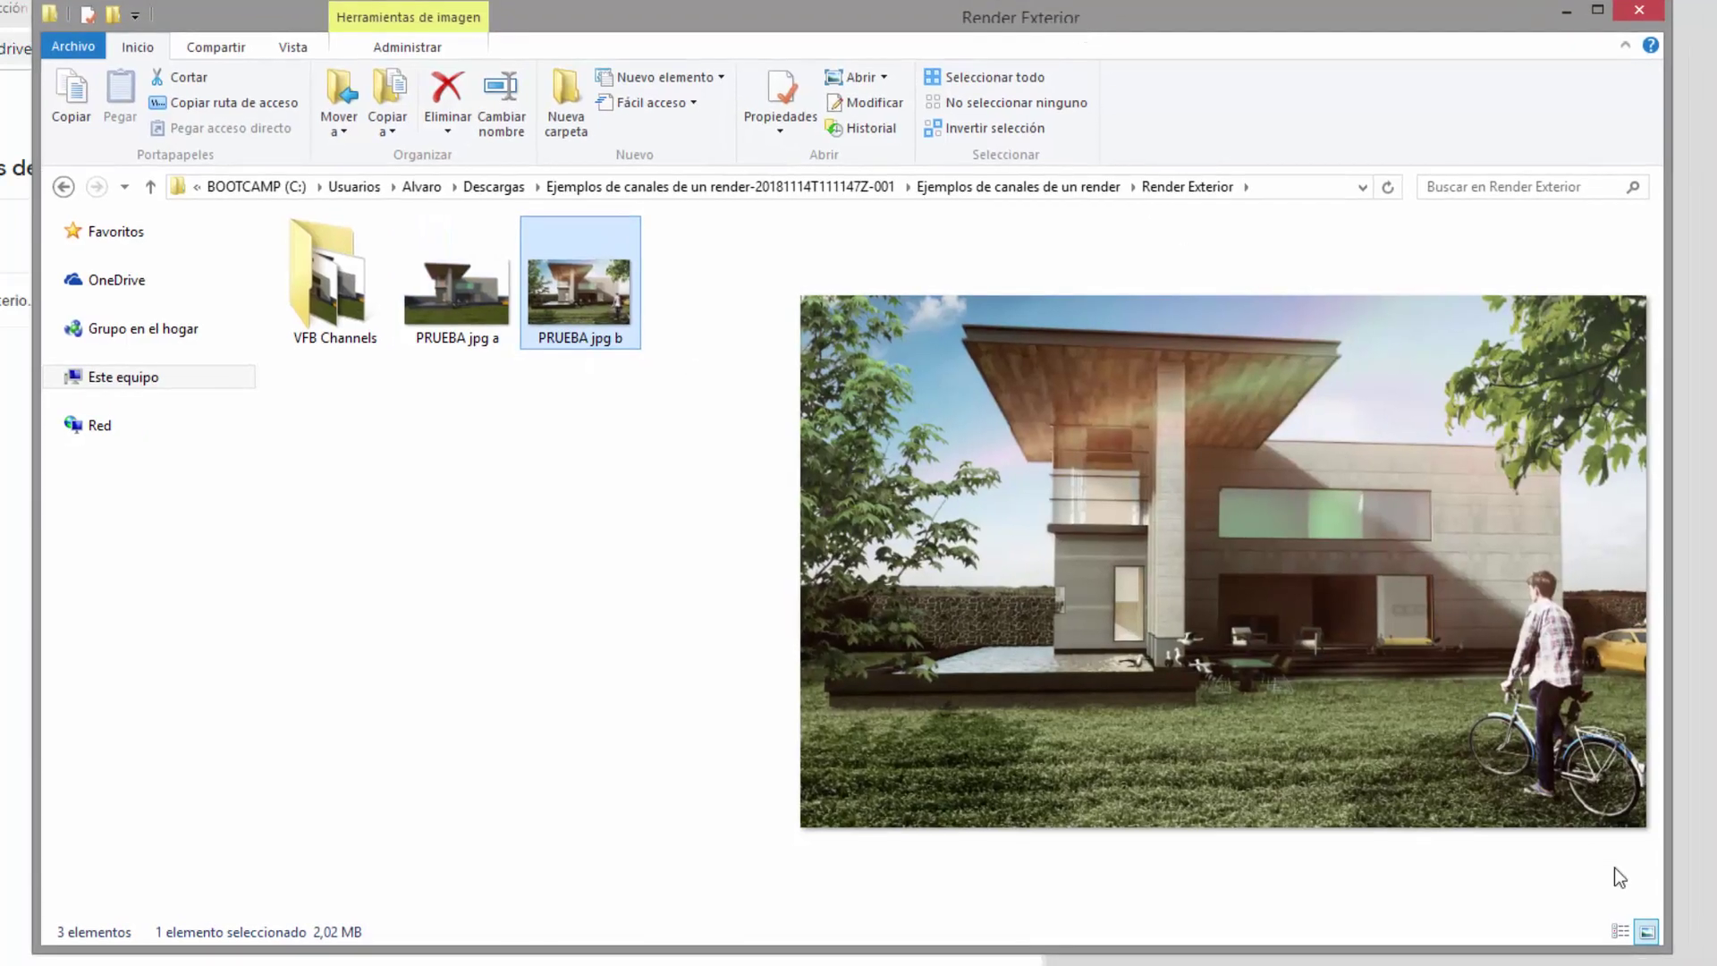
{"action": "key", "text": "super+Up"}
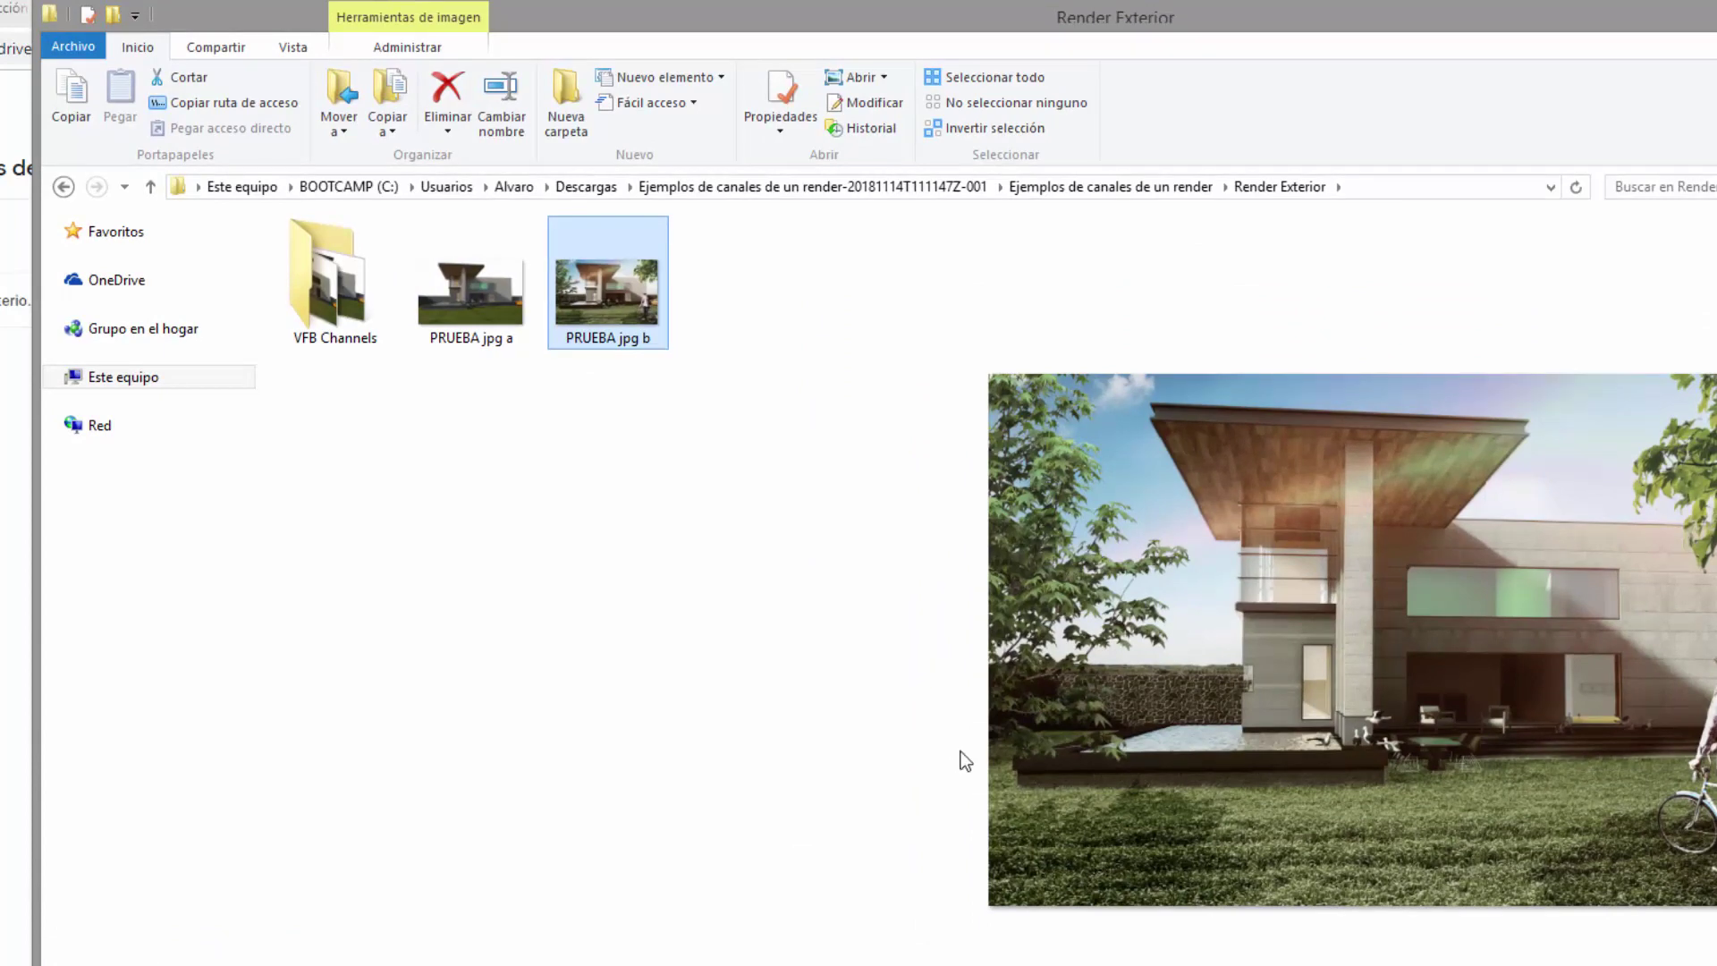
{"action": "left_click_drag", "start_coordinate": [957, 750], "coordinate": [771, 751]}
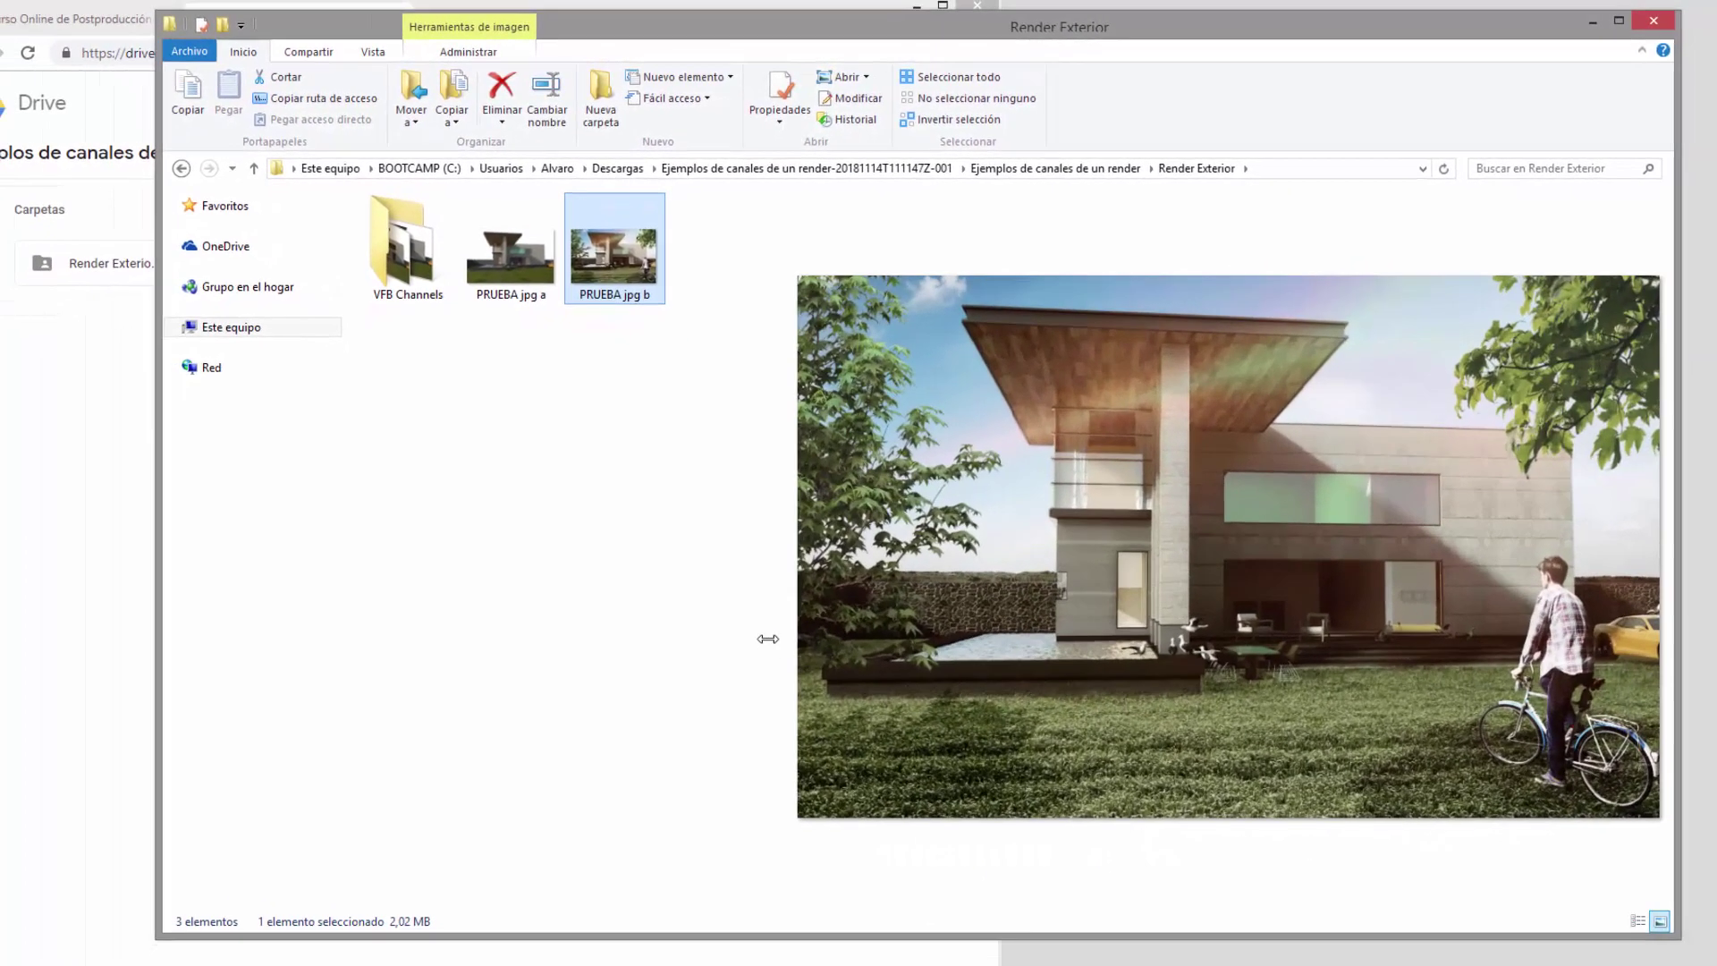
{"action": "left_click_drag", "start_coordinate": [771, 641], "coordinate": [744, 641]}
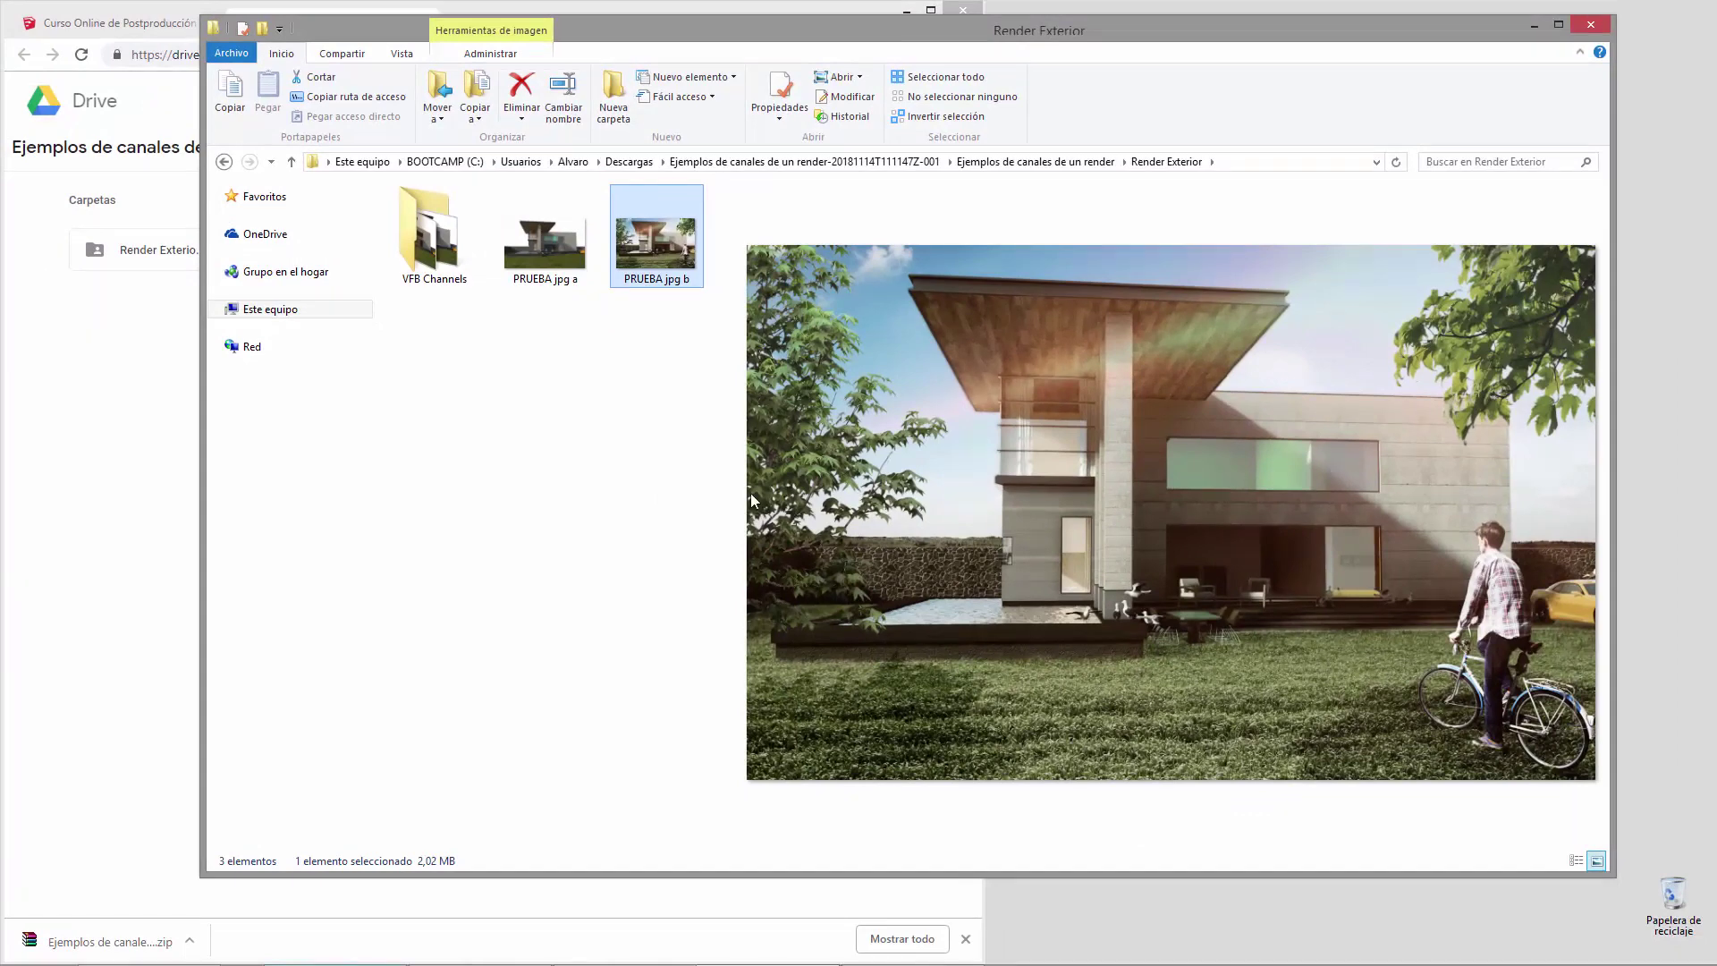
Compare PRUEBA jpg a with PRUEBA jpg b by alternating their previews.
{"action": "left_click", "coordinate": [550, 250]}
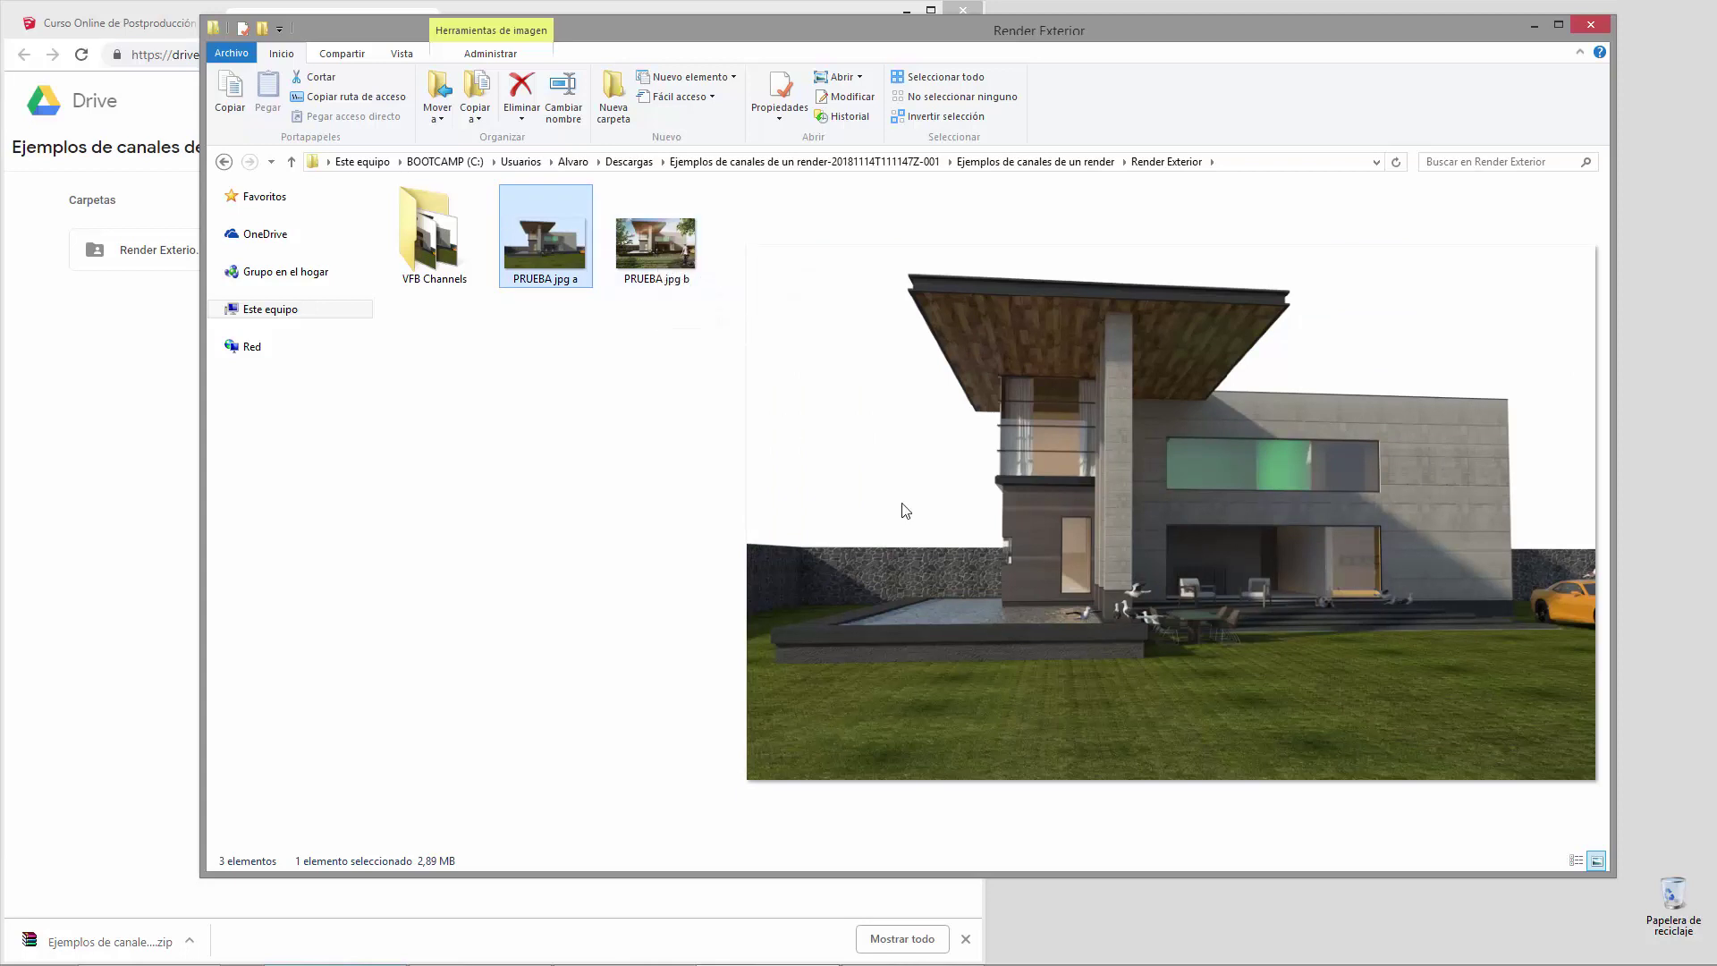
{"action": "left_click", "coordinate": [645, 253]}
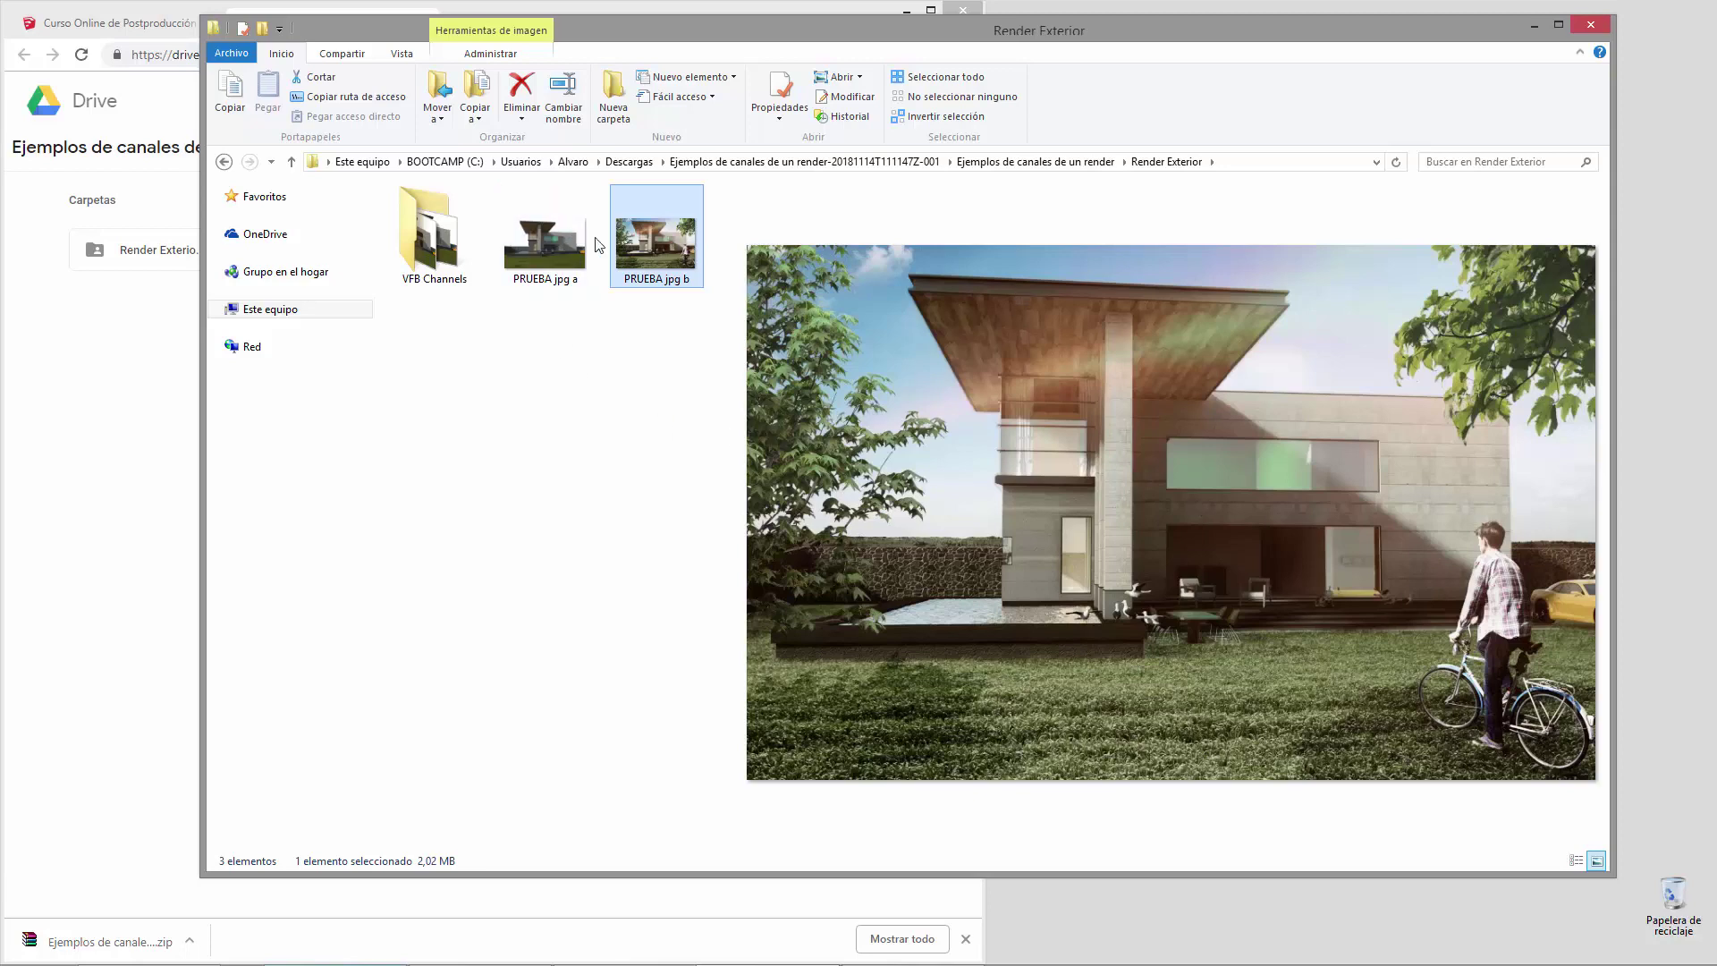
{"action": "left_click", "coordinate": [555, 246]}
{"action": "left_click", "coordinate": [640, 243]}
{"action": "left_click", "coordinate": [570, 229]}
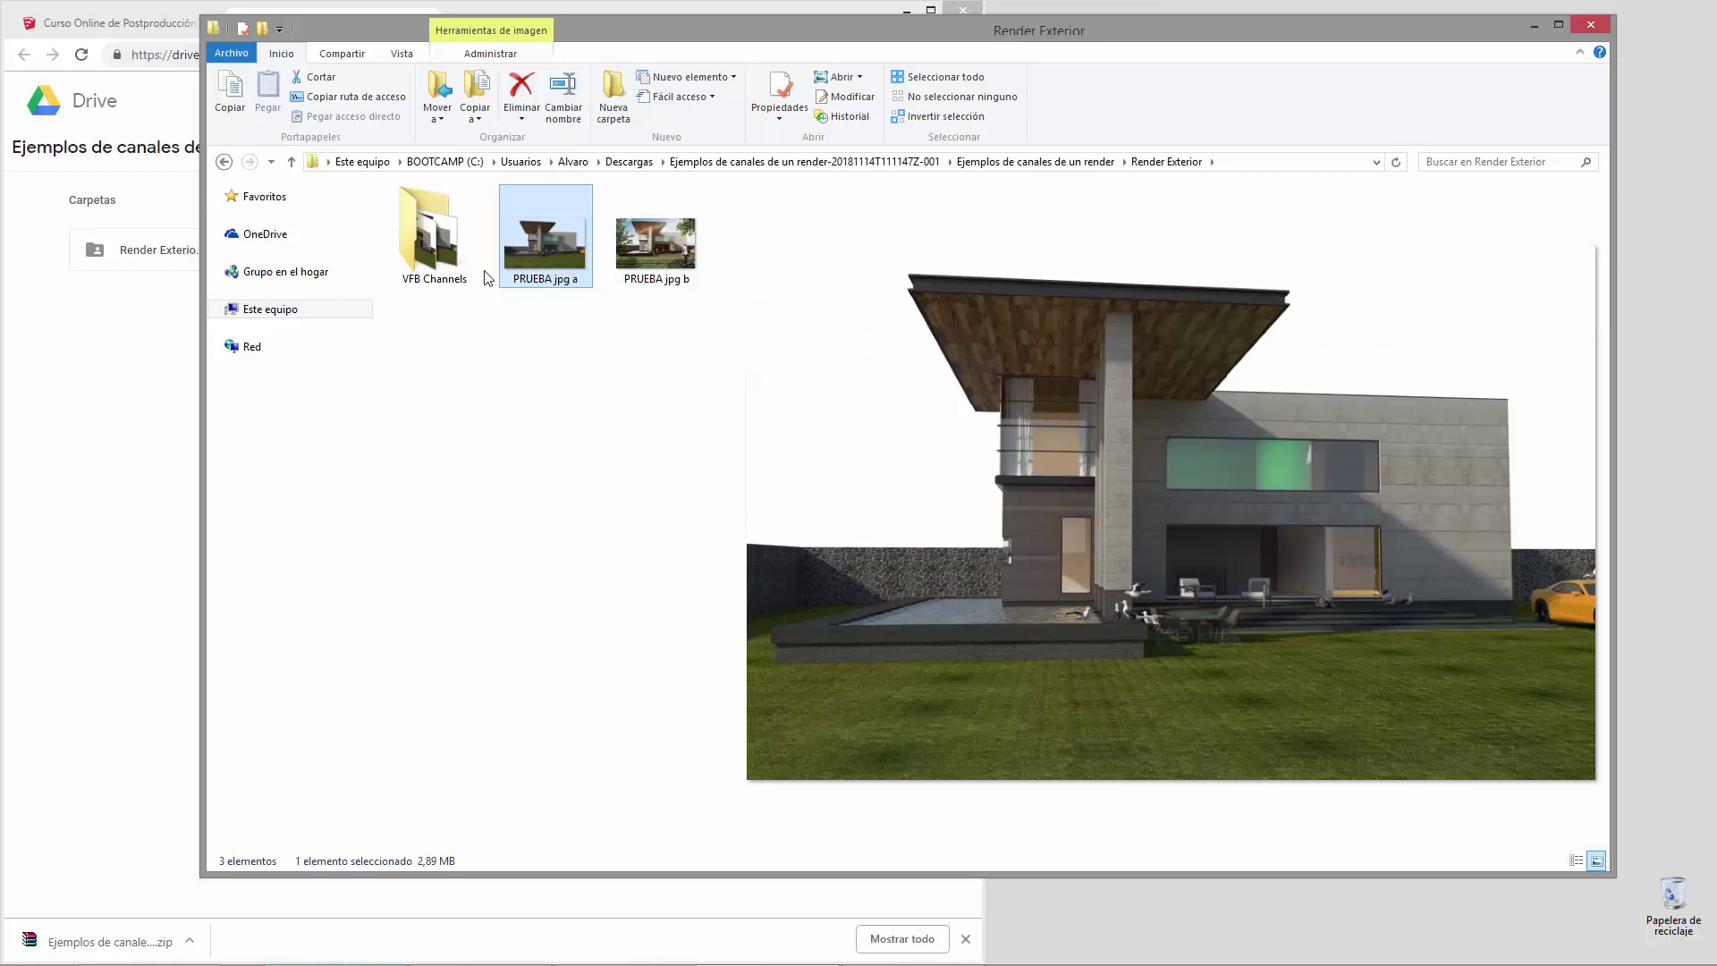
Open the VFB Channels folder, widen its thumbnail area to four columns, and preview the Renders 1920x1209 image.
{"action": "double_click", "coordinate": [438, 260]}
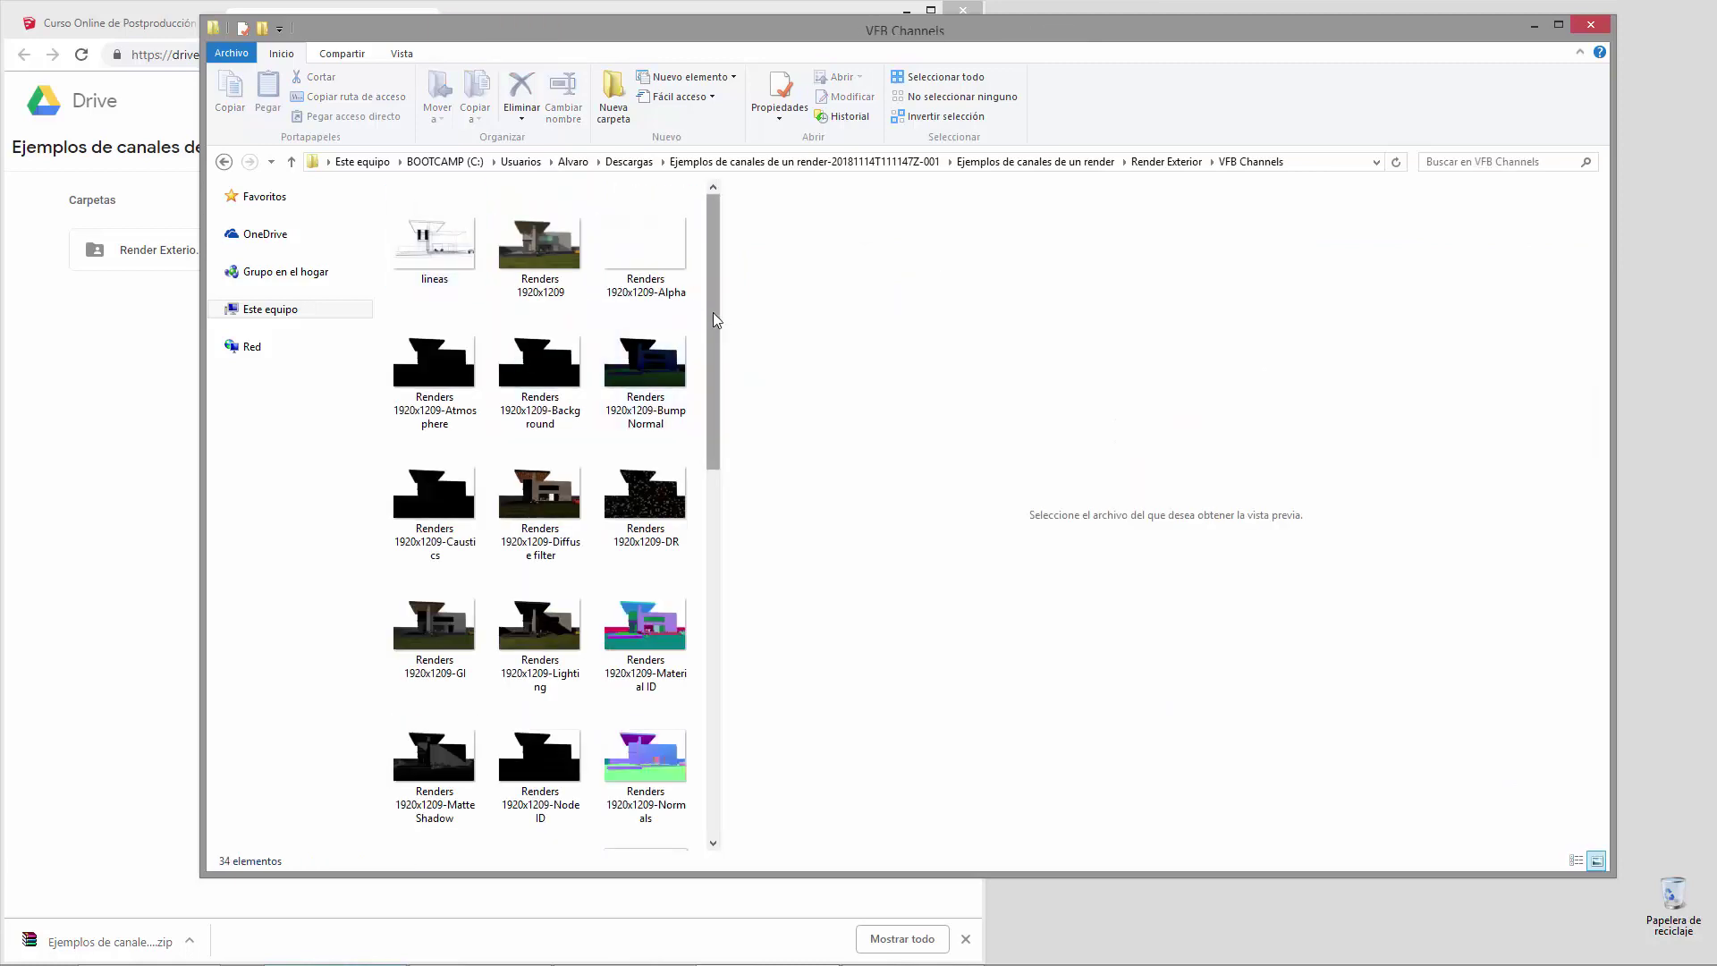
{"action": "left_click_drag", "start_coordinate": [721, 309], "coordinate": [783, 308]}
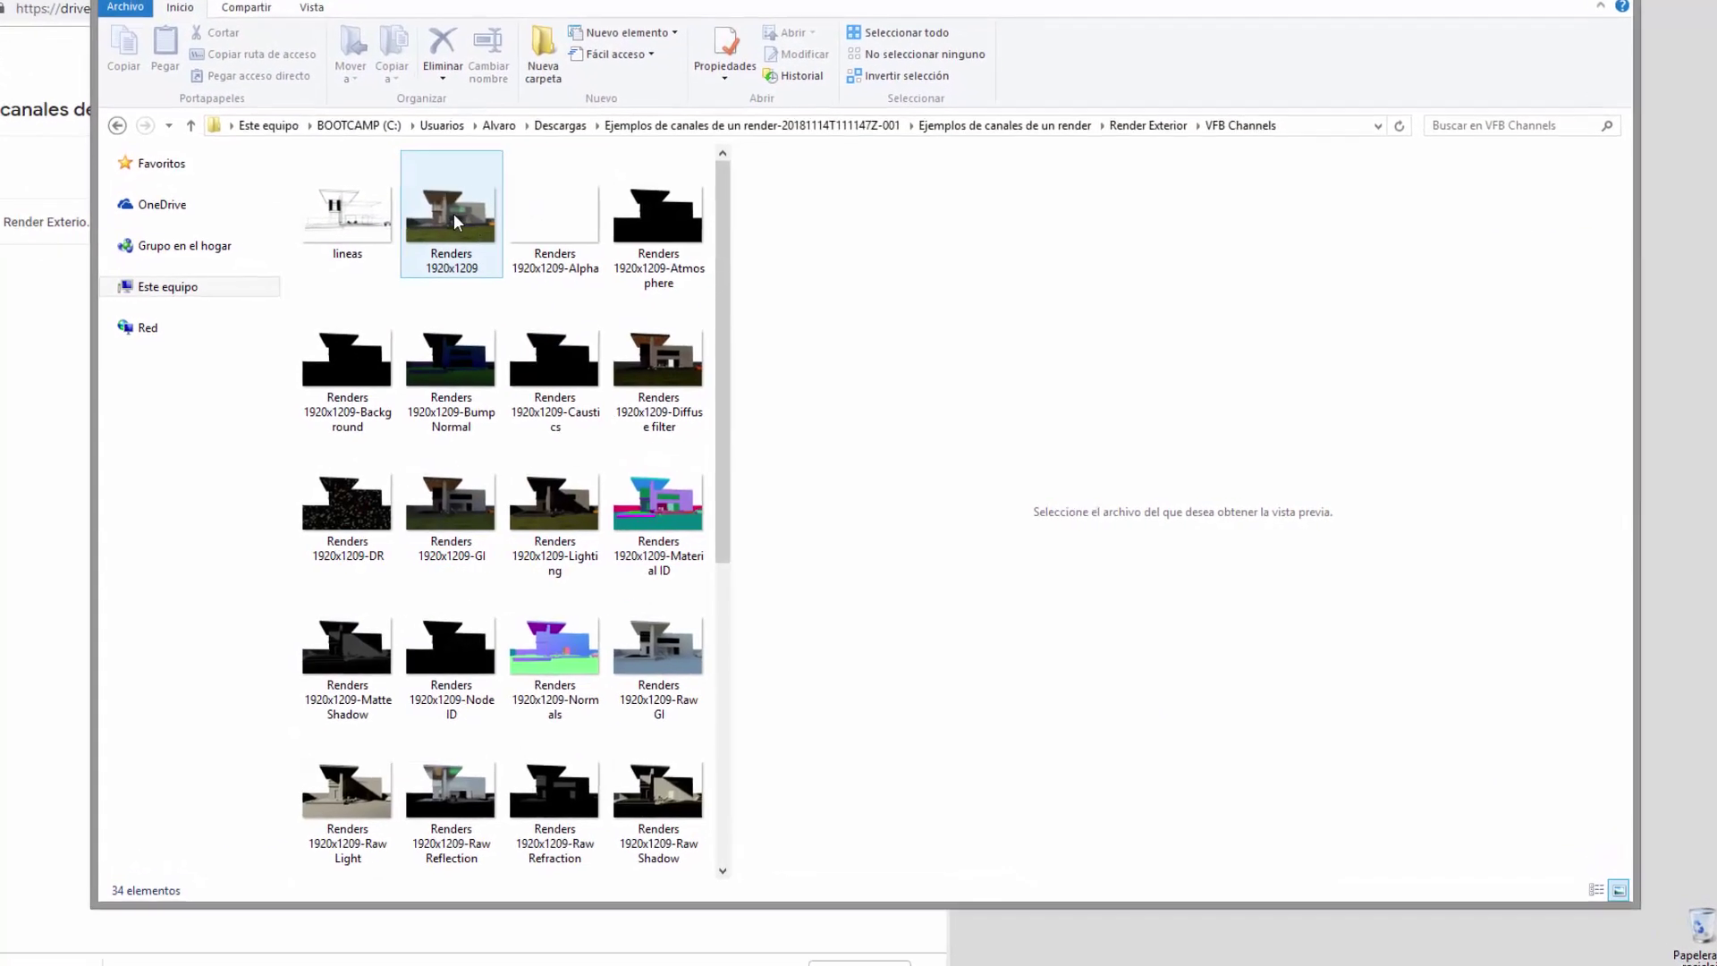
{"action": "left_click", "coordinate": [453, 220]}
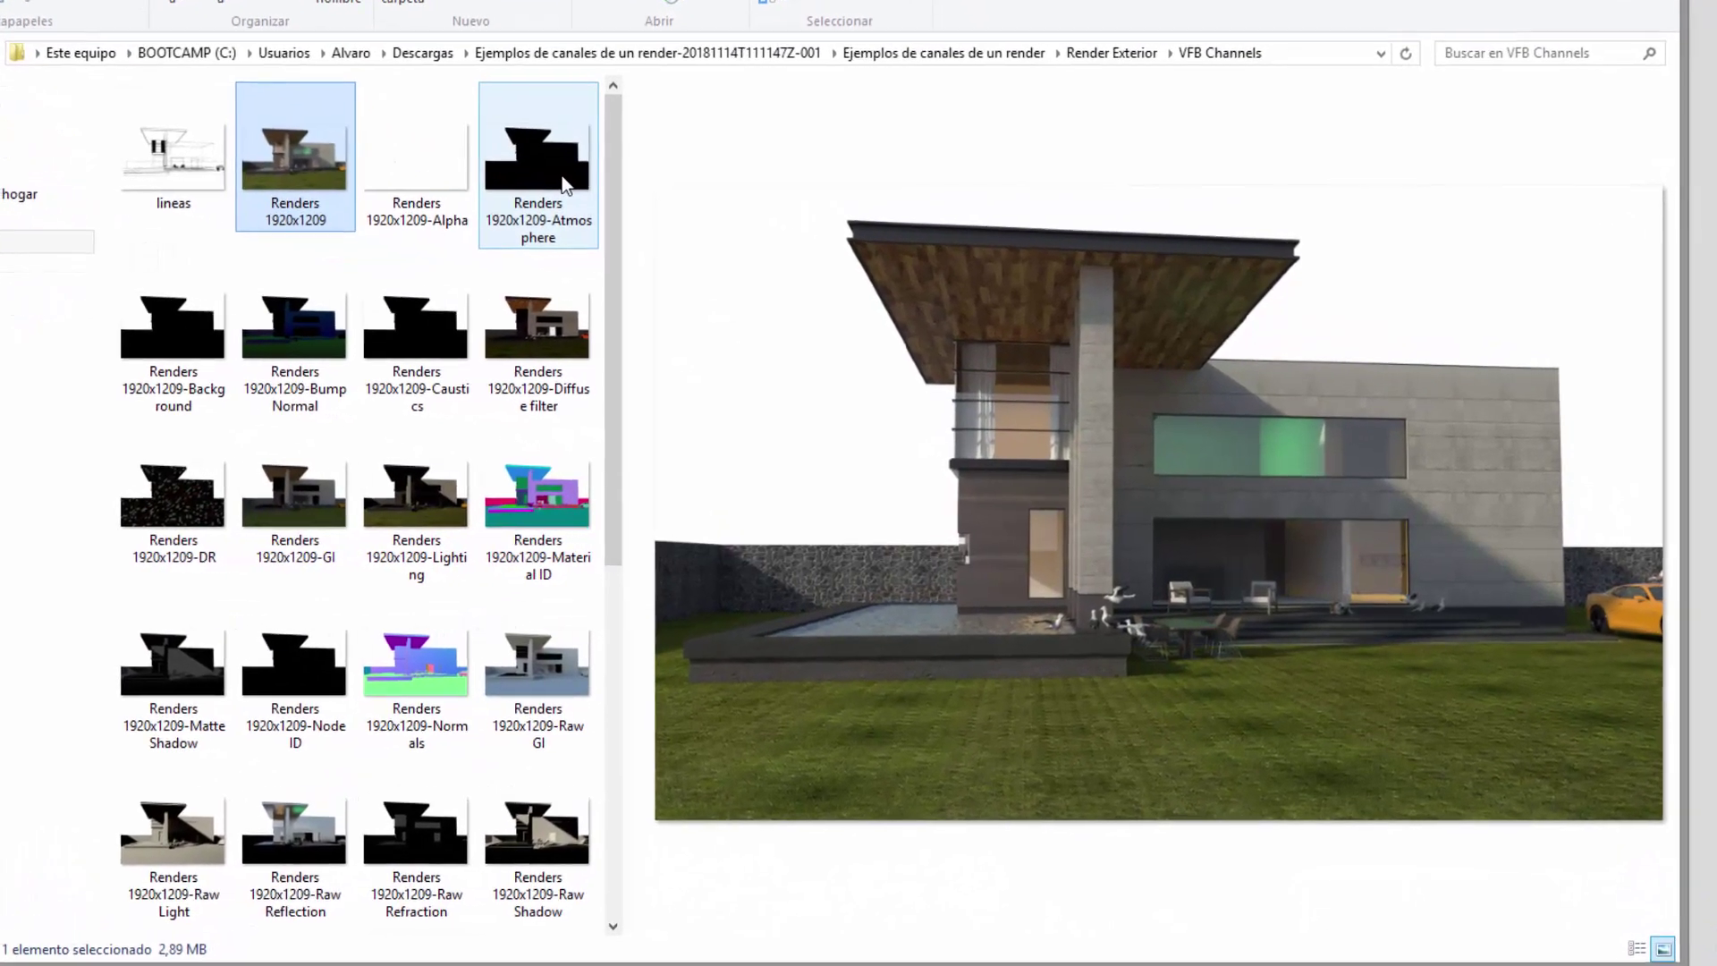
Compare the Alpha and Background channels with the base Renders 1920x1209 image.
{"action": "left_click", "coordinate": [417, 161]}
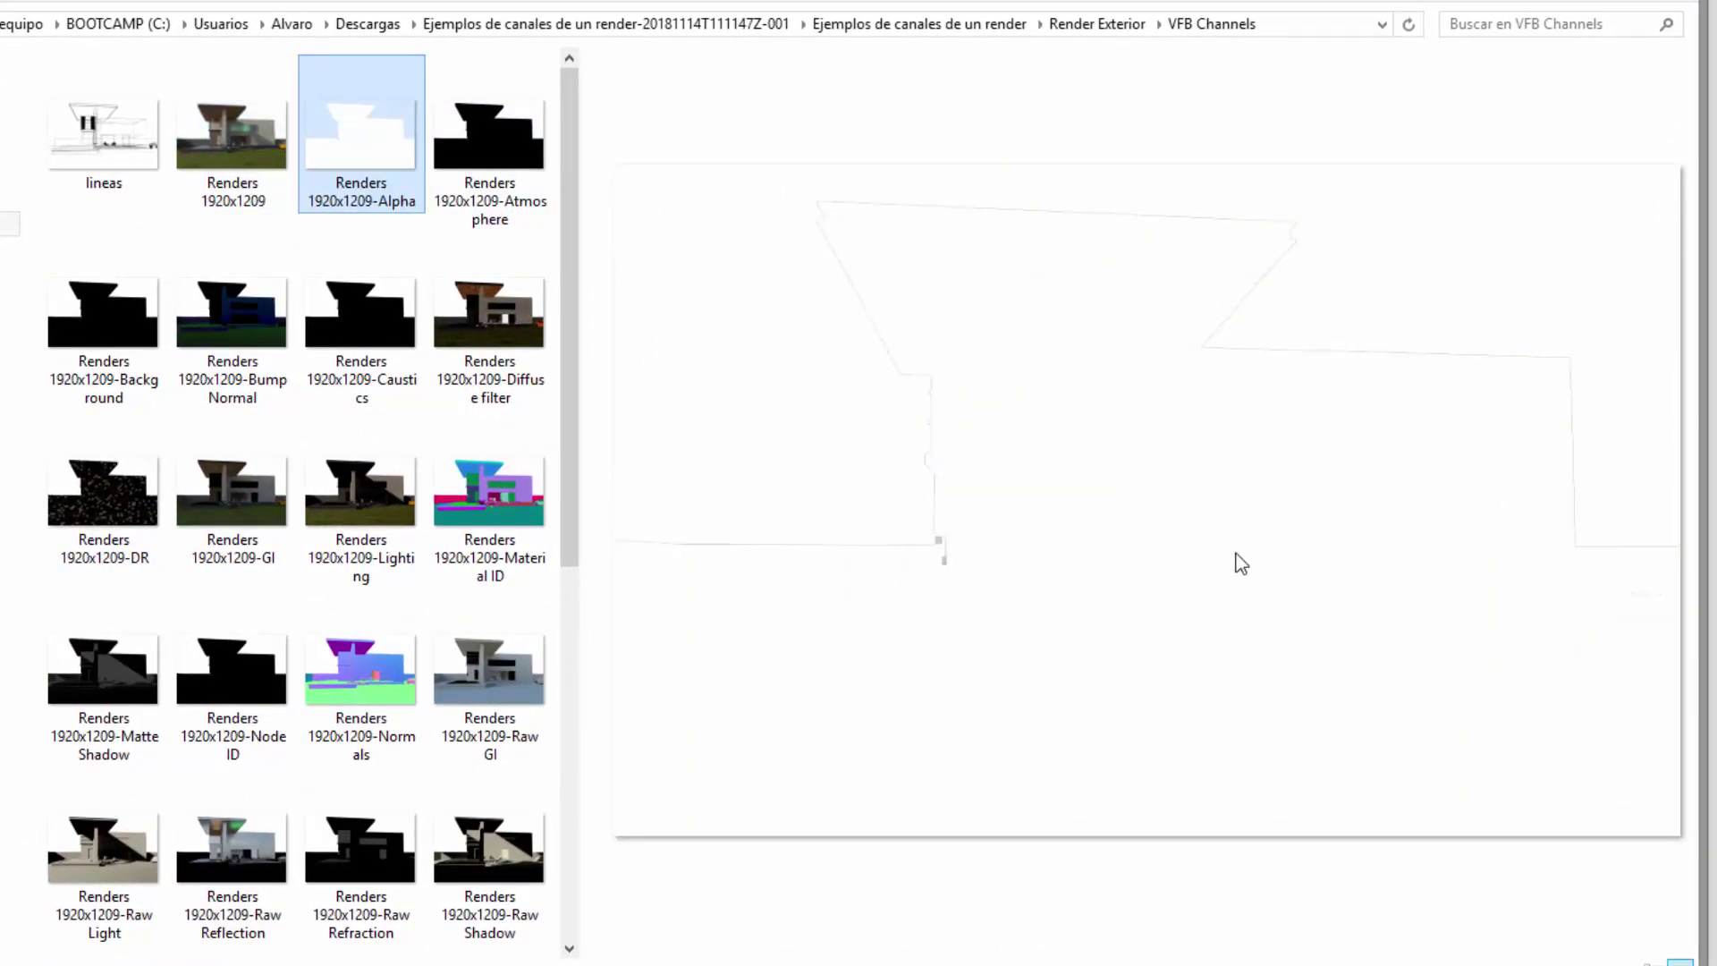
{"action": "left_click", "coordinate": [229, 95]}
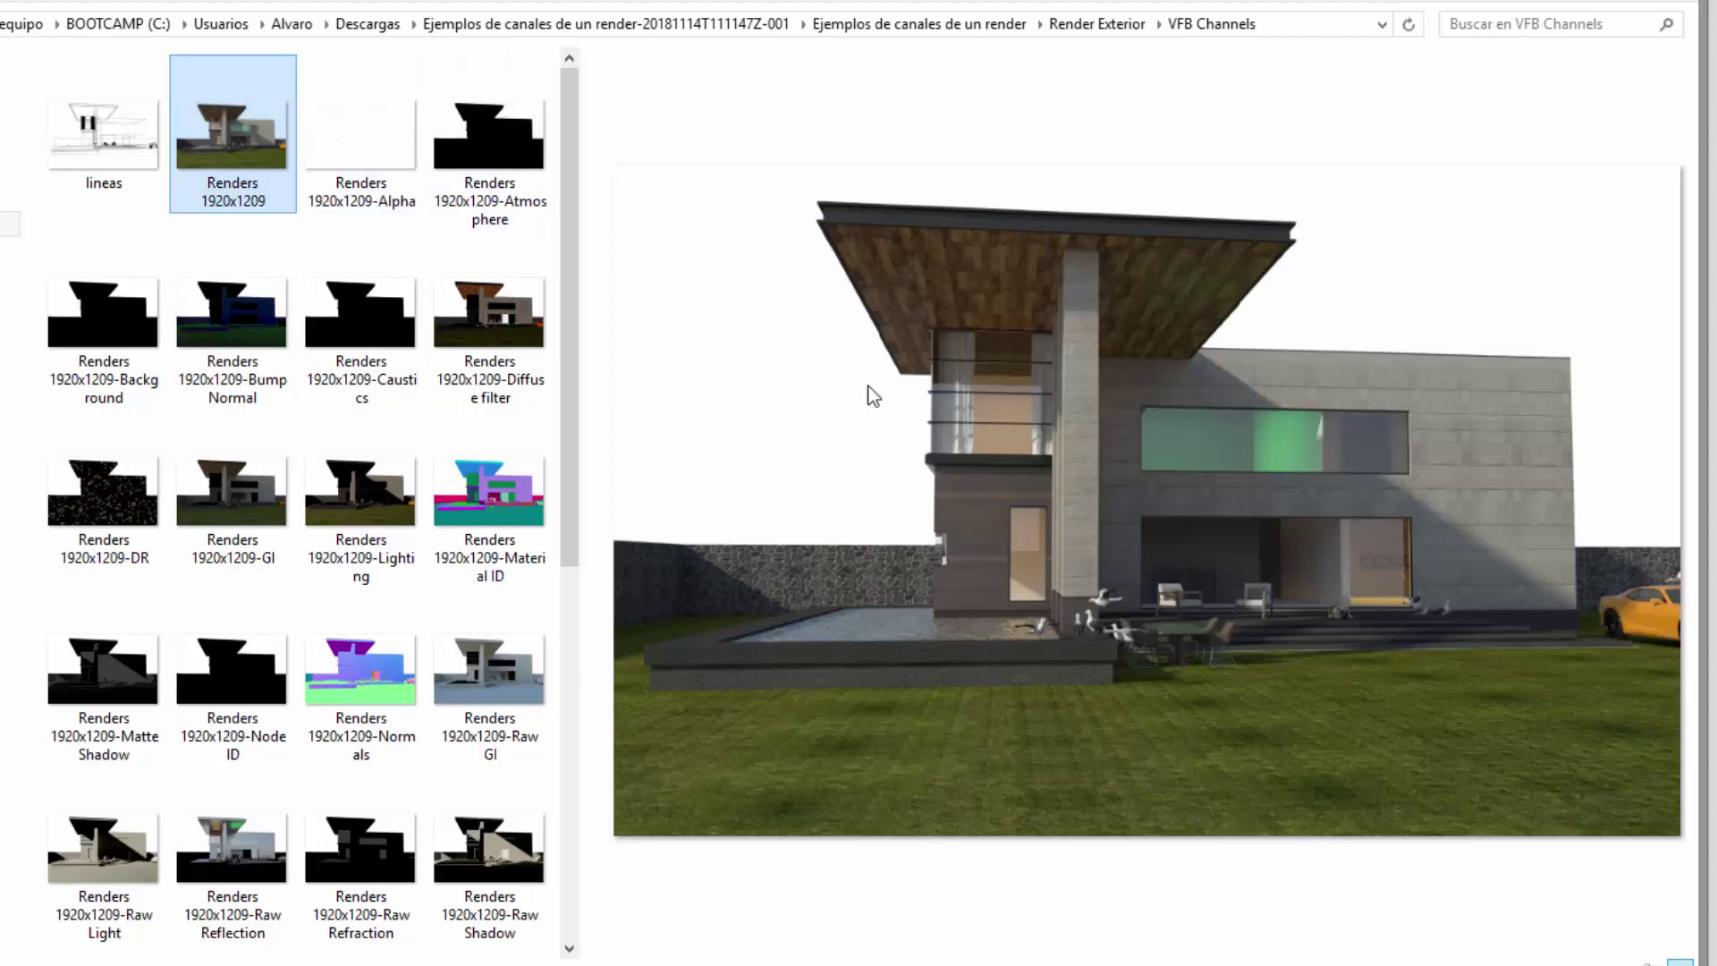
{"action": "key", "text": "Left"}
{"action": "key", "text": "Down"}
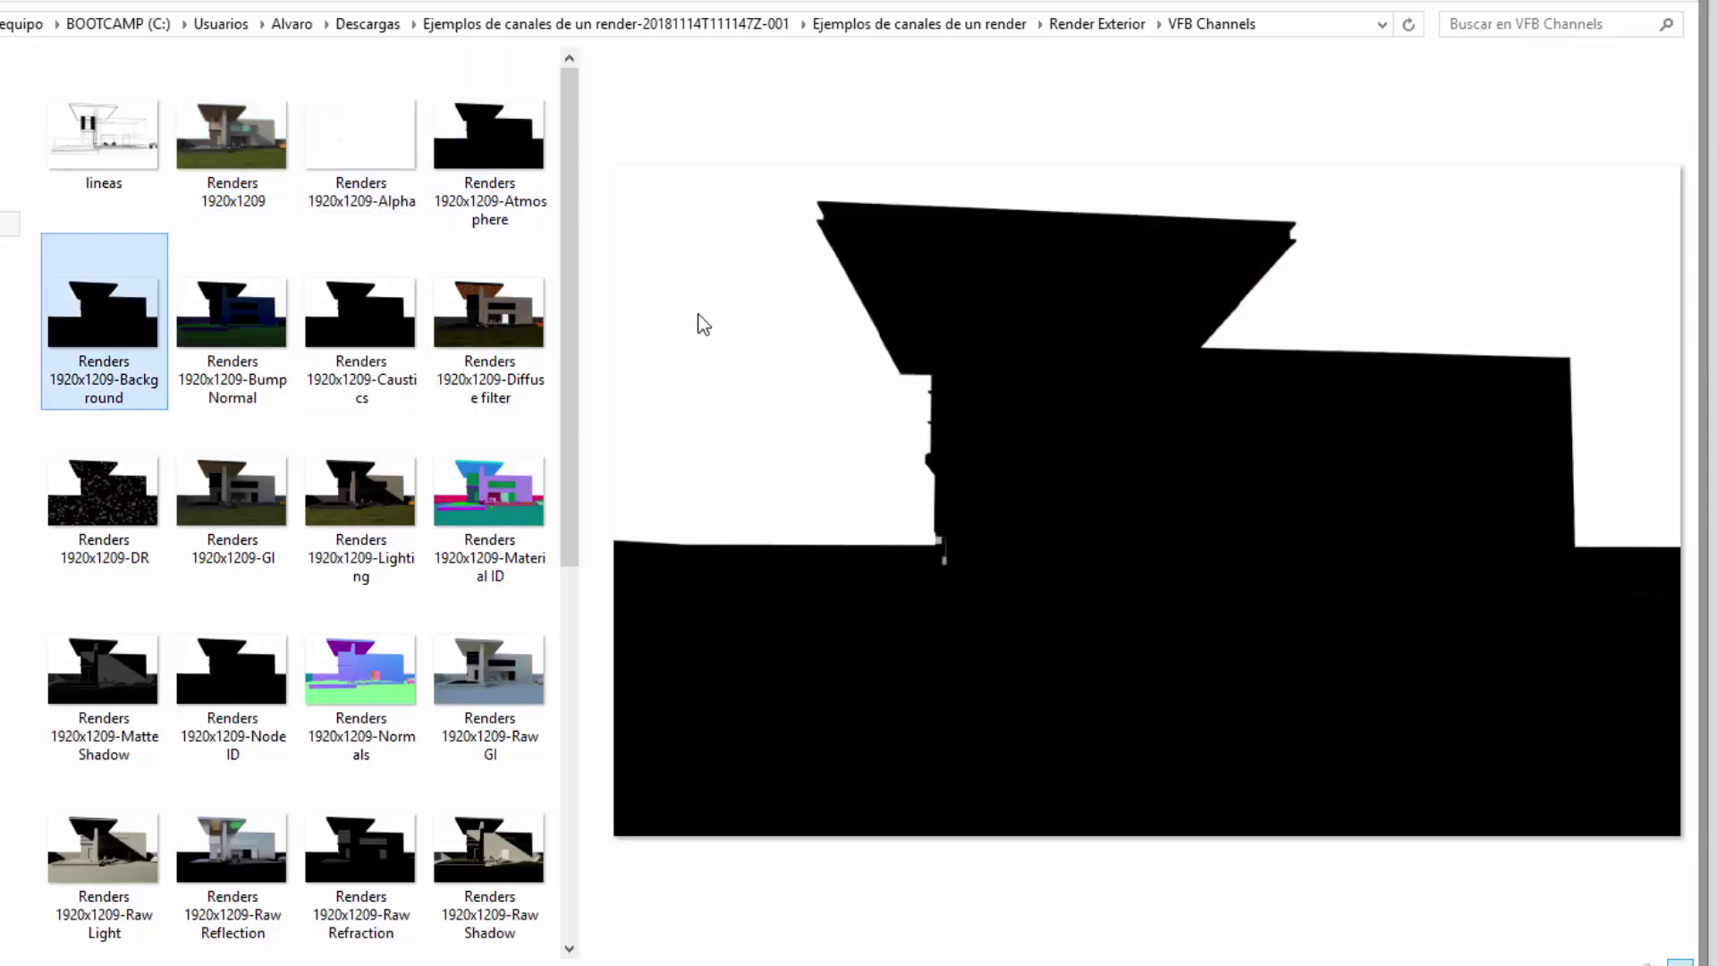
{"action": "left_click", "coordinate": [219, 143]}
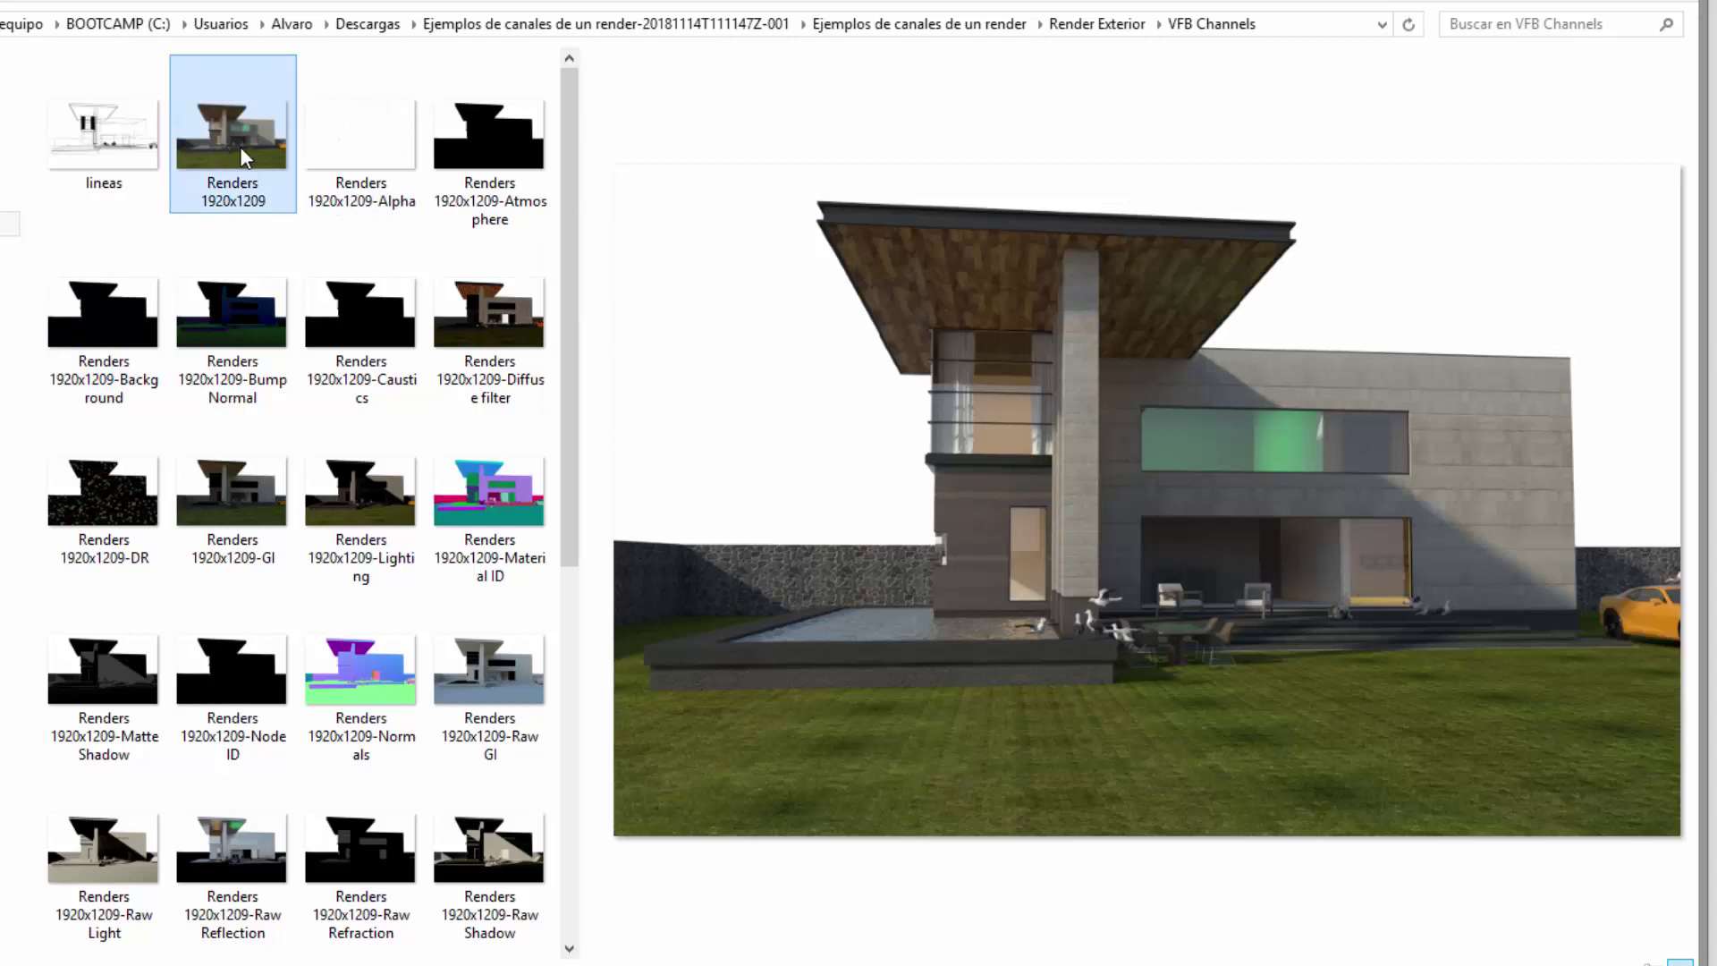
Preview the Diffuse filter and Material ID channels, and return to the base Renders 1920x1209 image.
{"action": "left_click", "coordinate": [477, 318]}
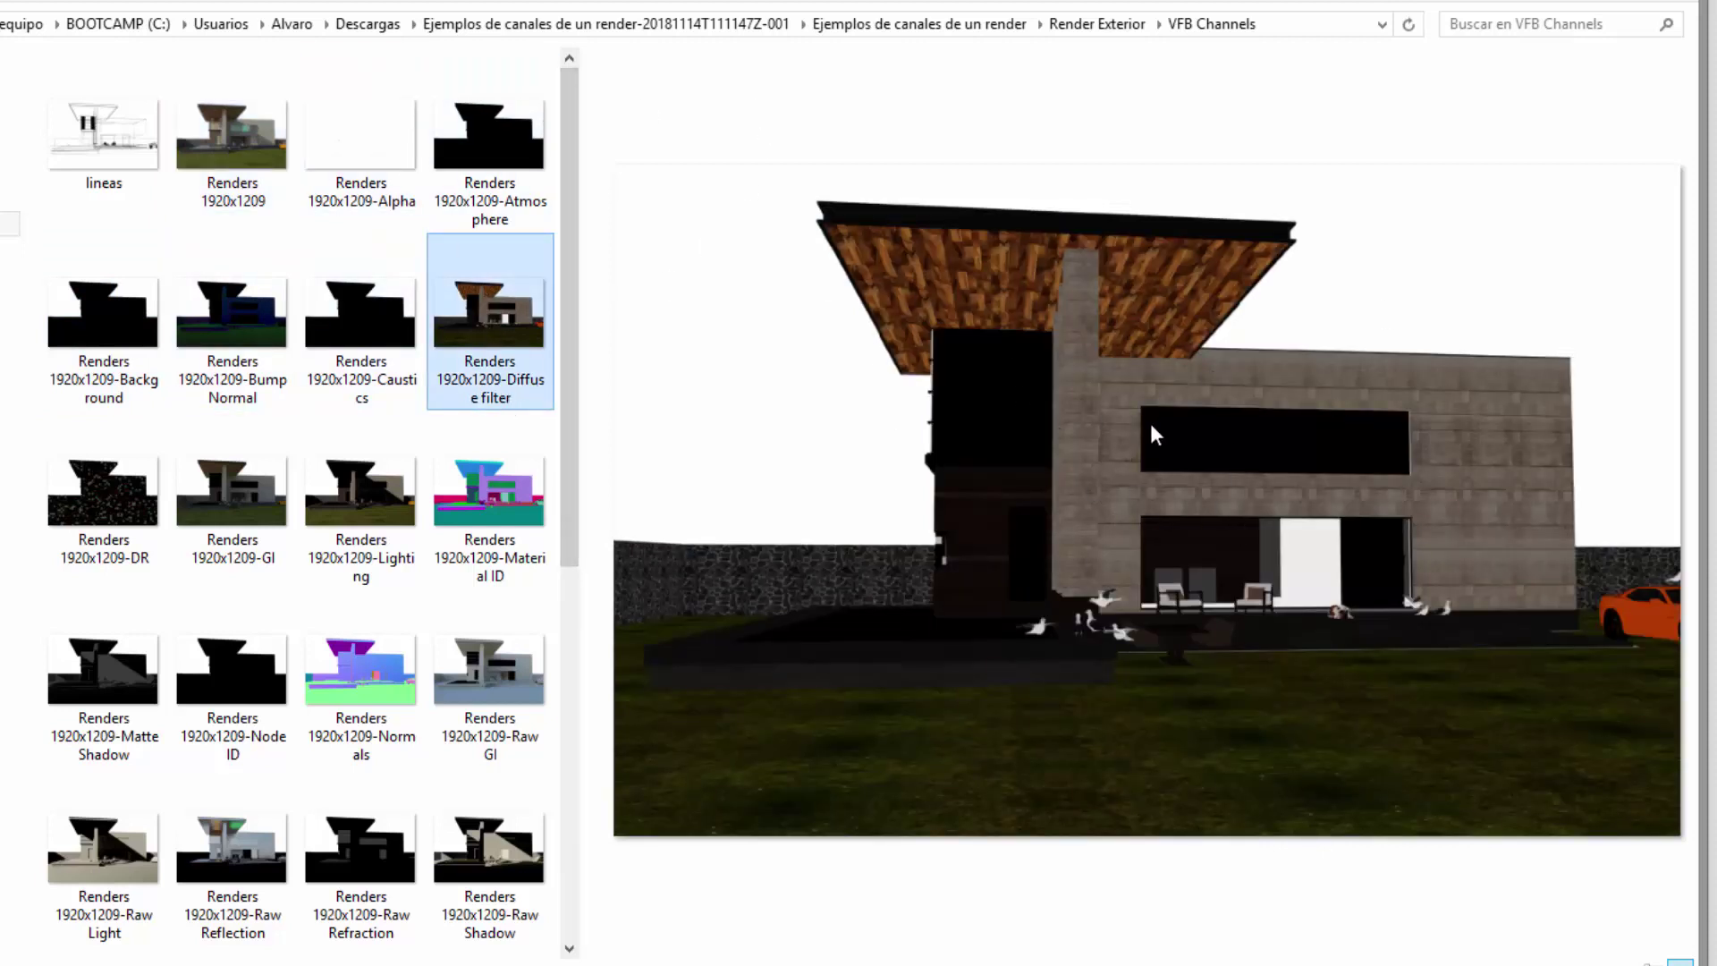
{"action": "left_click", "coordinate": [465, 494]}
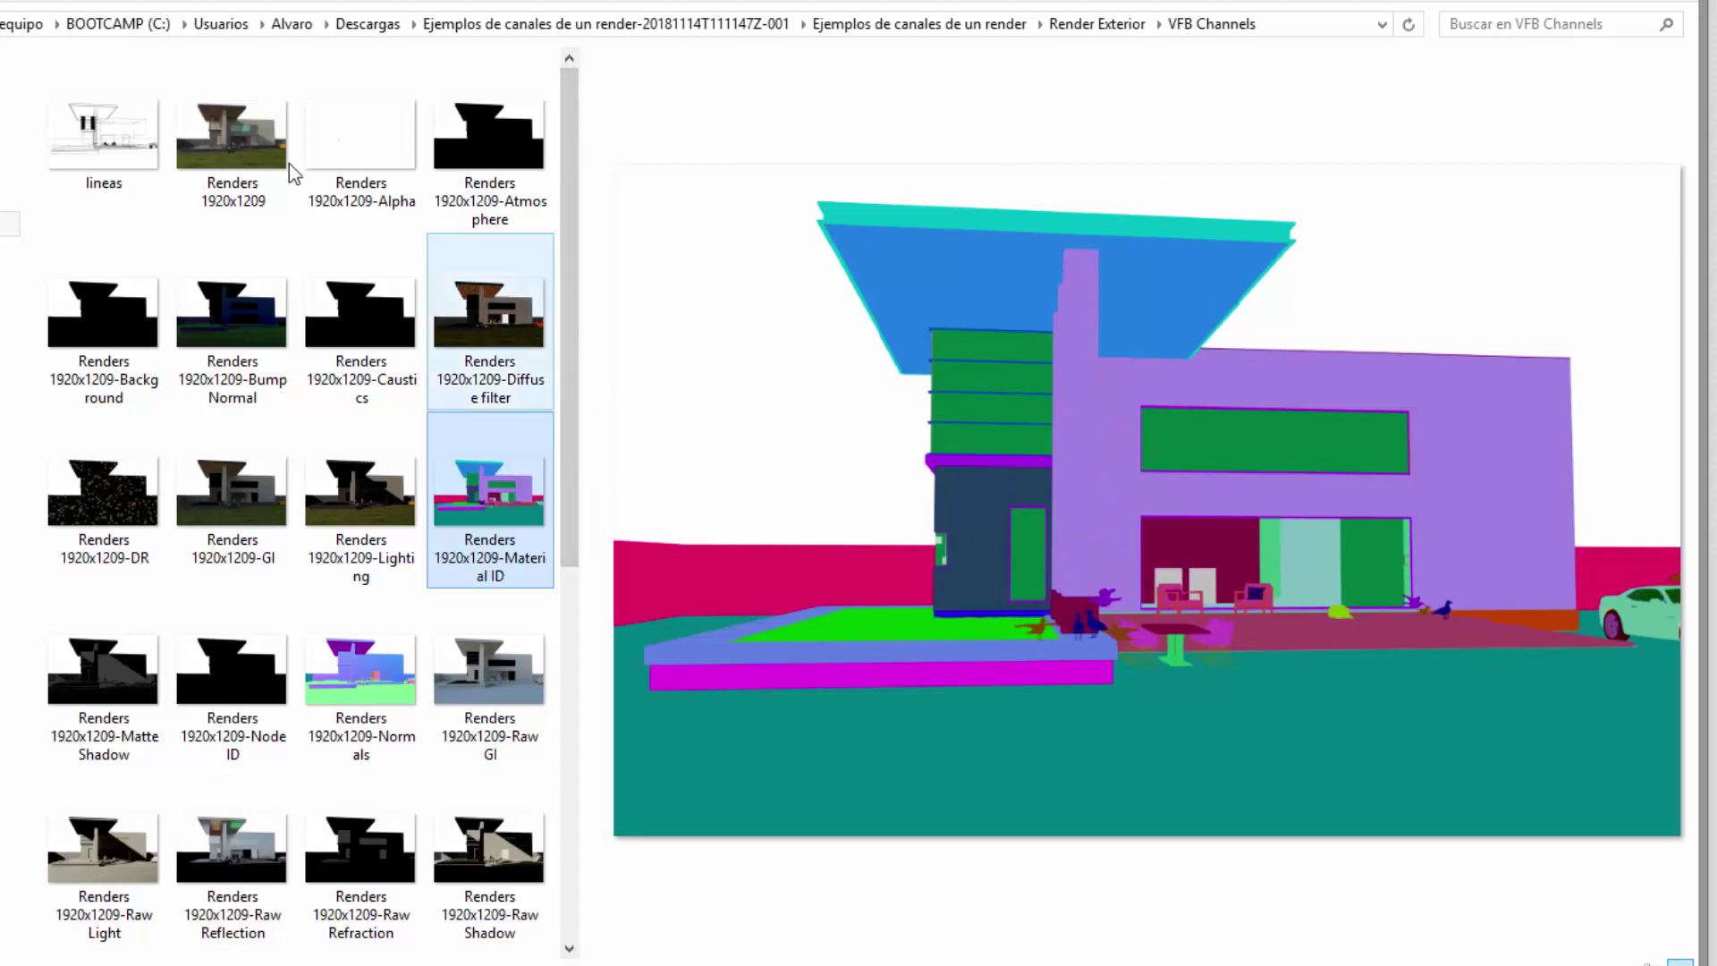
{"action": "left_click", "coordinate": [240, 148]}
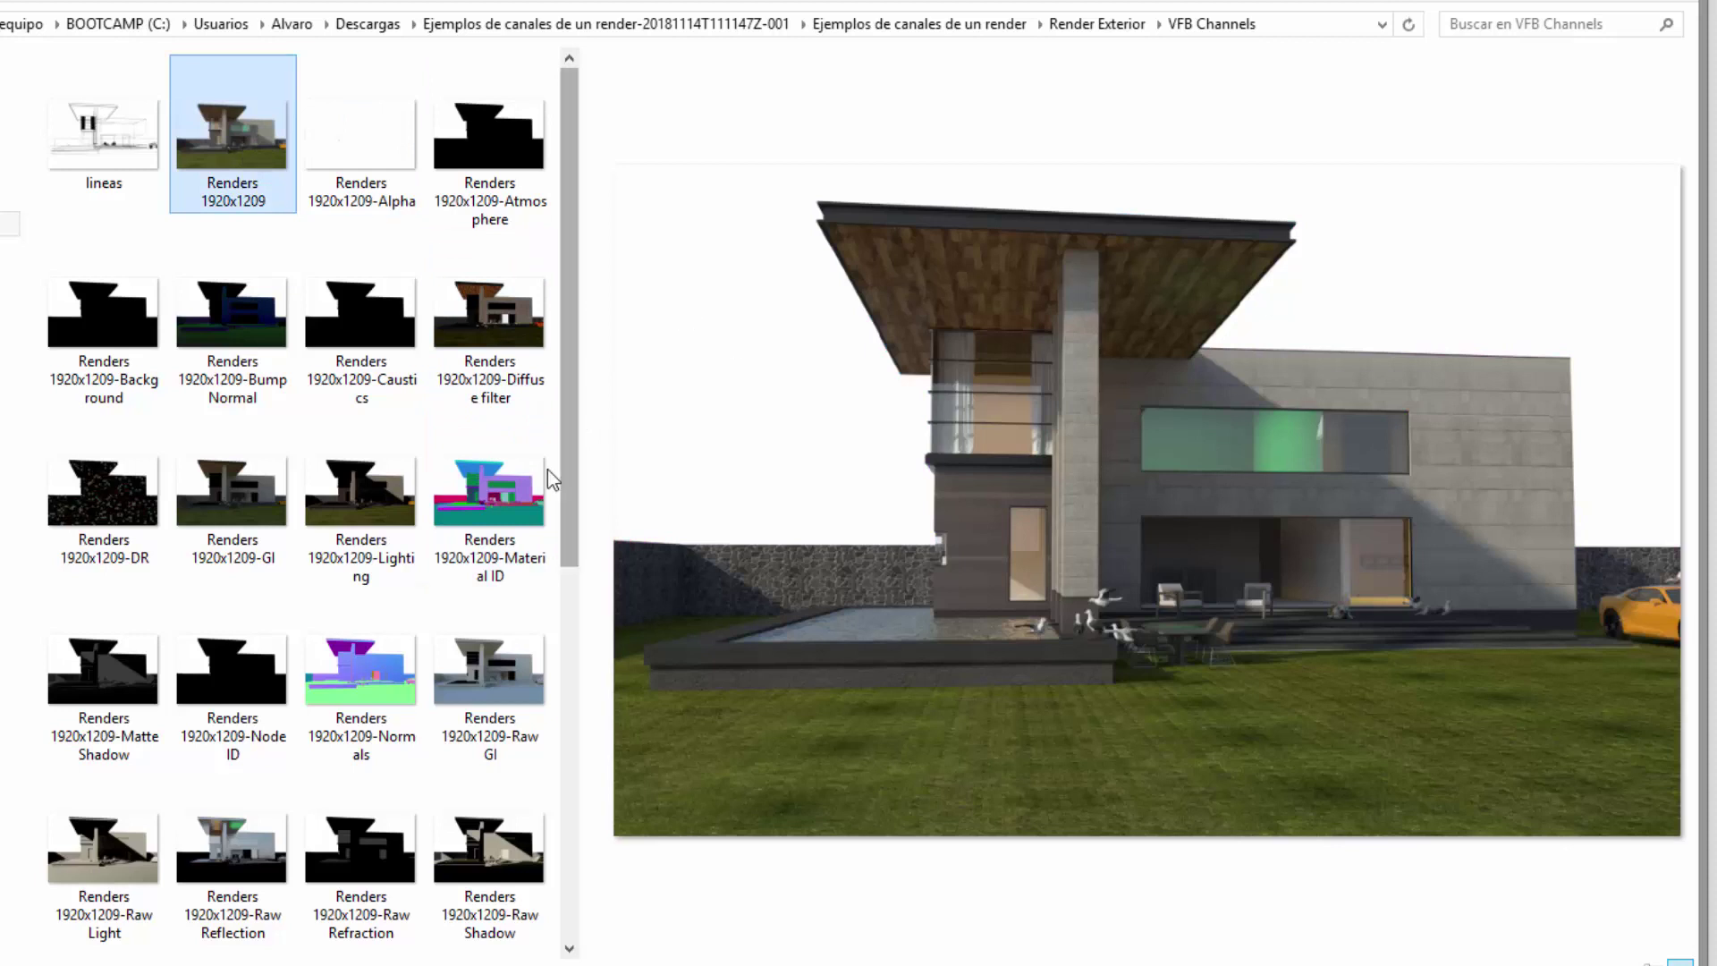
Compare the color areas of the Material ID channel with the materials in the base render.
{"action": "left_click", "coordinate": [547, 478]}
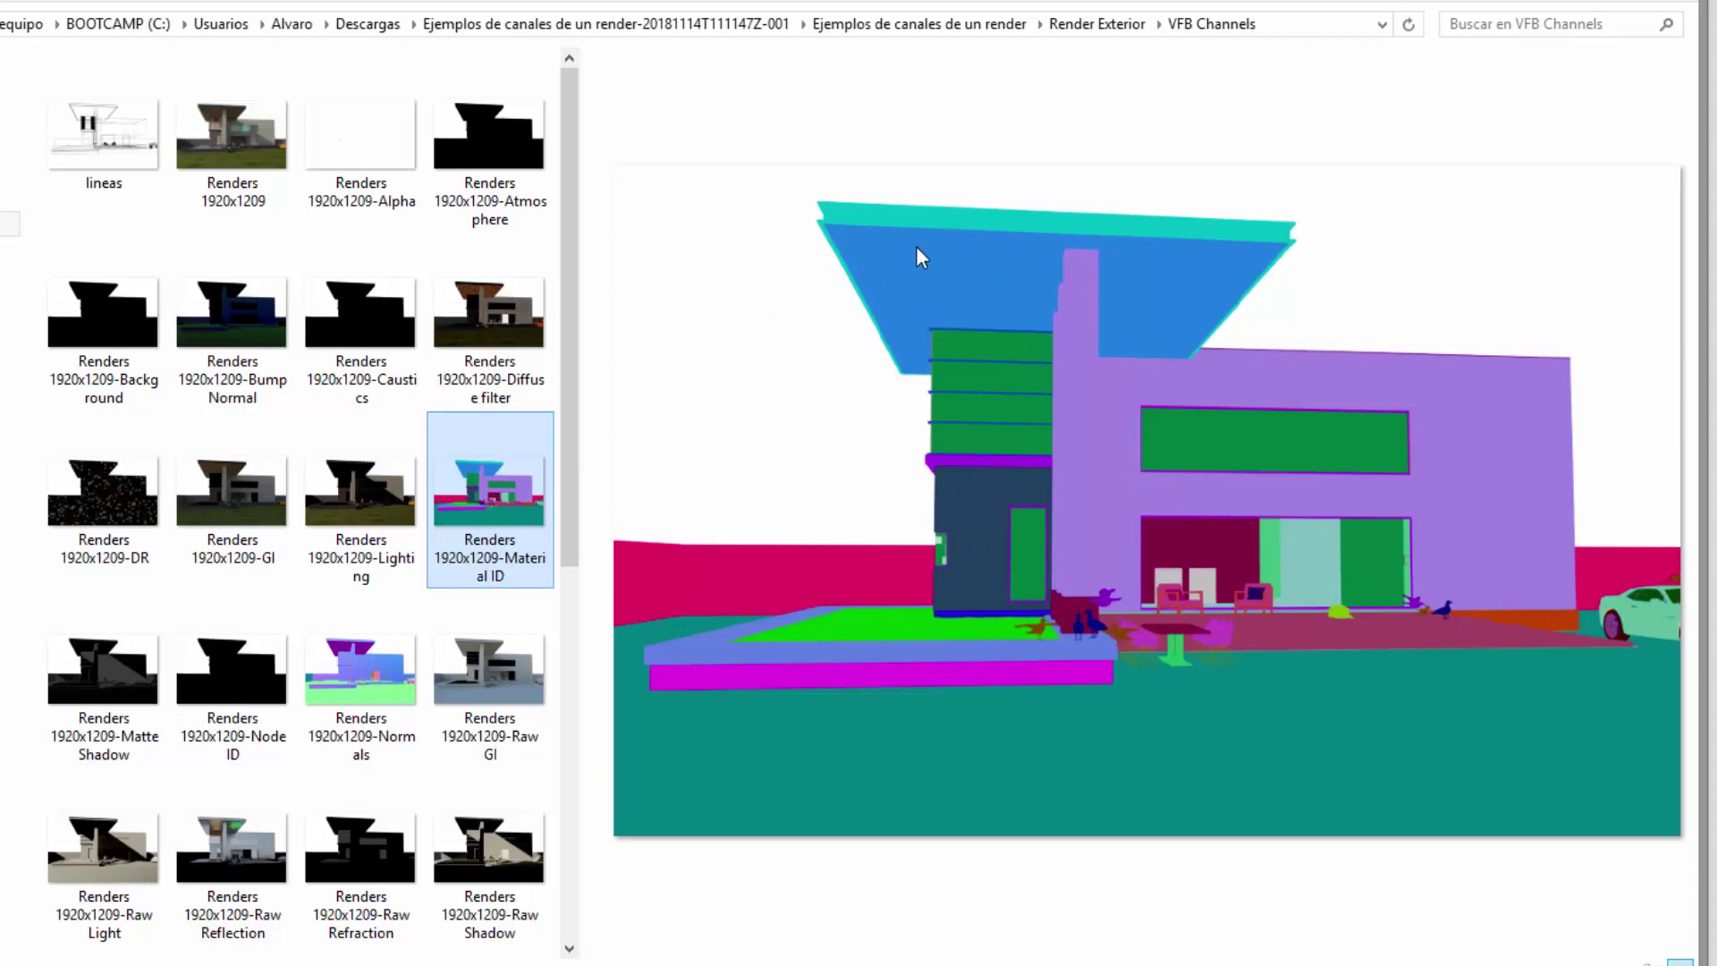
{"action": "key", "text": "Up"}
{"action": "key", "text": "Up"}
{"action": "key", "text": "Left"}
{"action": "key", "text": "Left"}
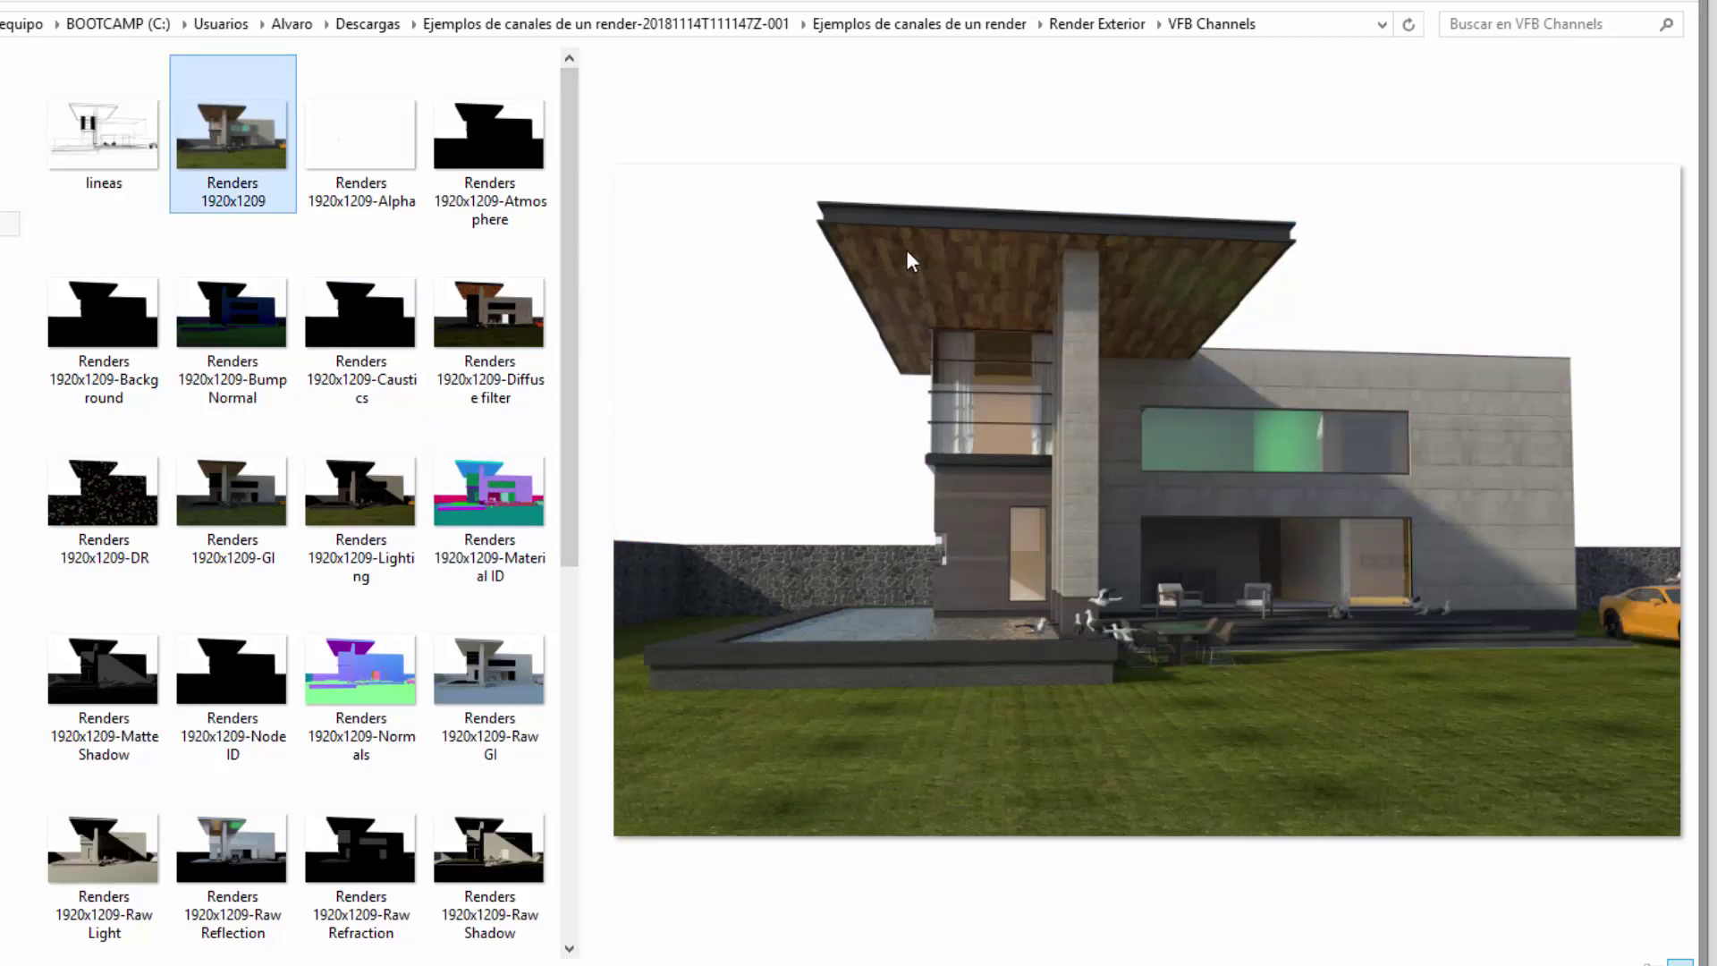
{"action": "left_click", "coordinate": [529, 474]}
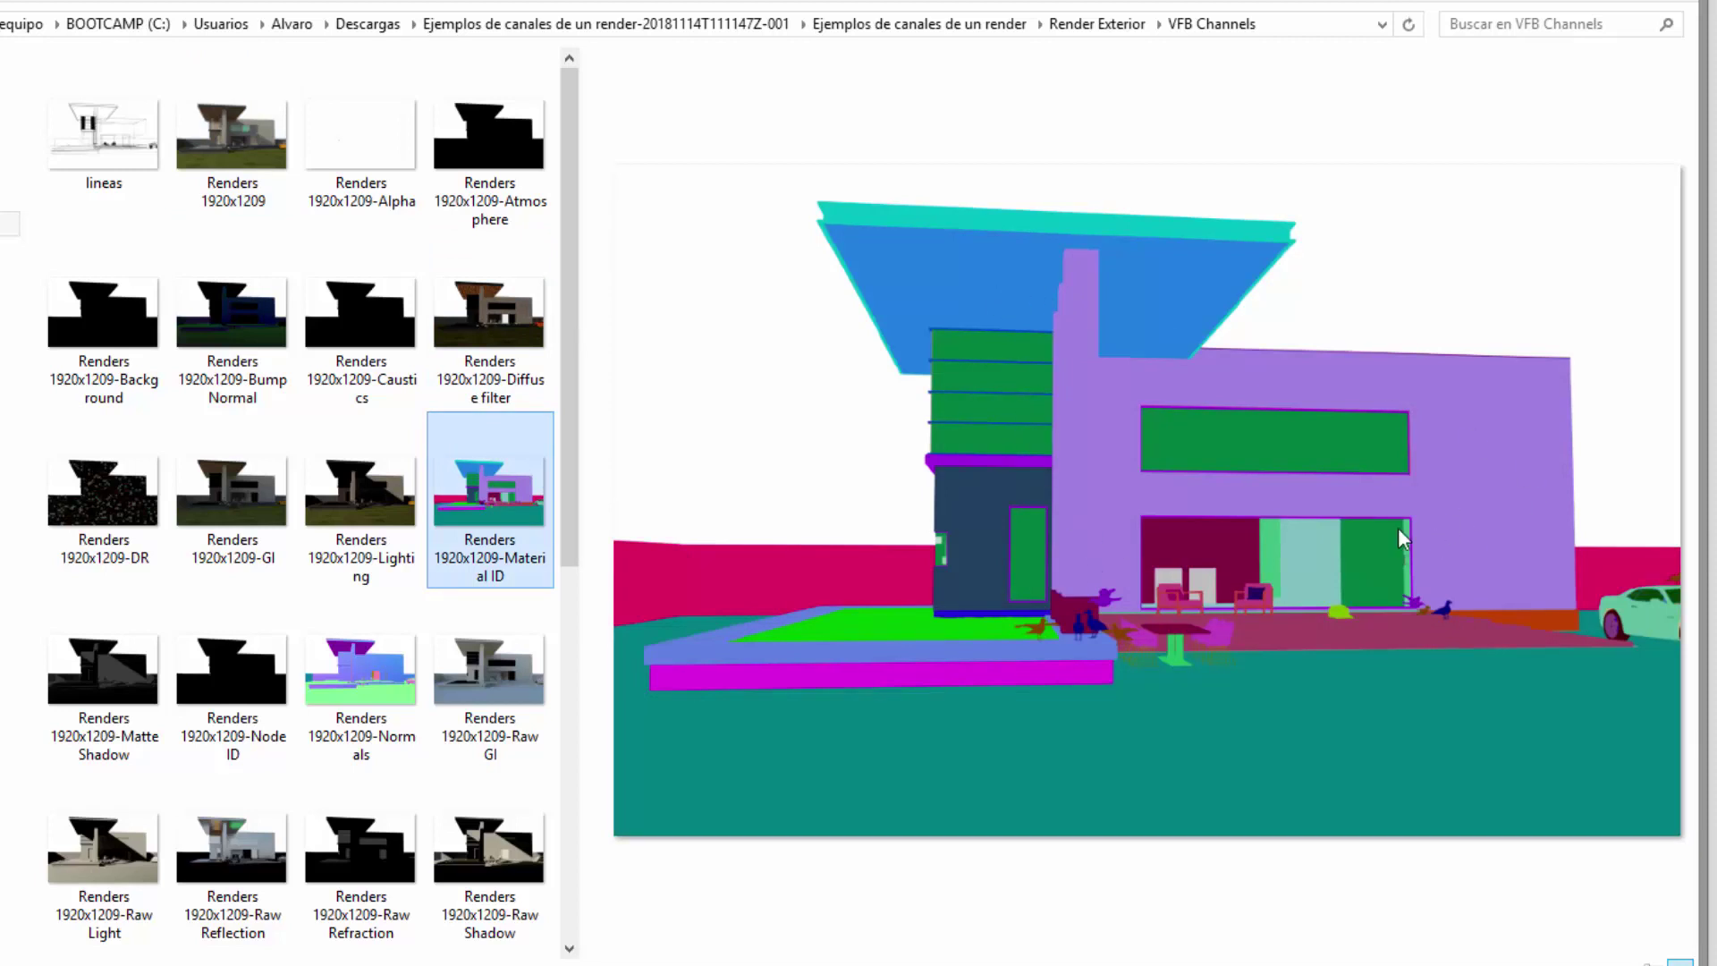
Preview the Normals, GI and Total Light channels of the exterior render.
{"action": "left_click", "coordinate": [372, 652]}
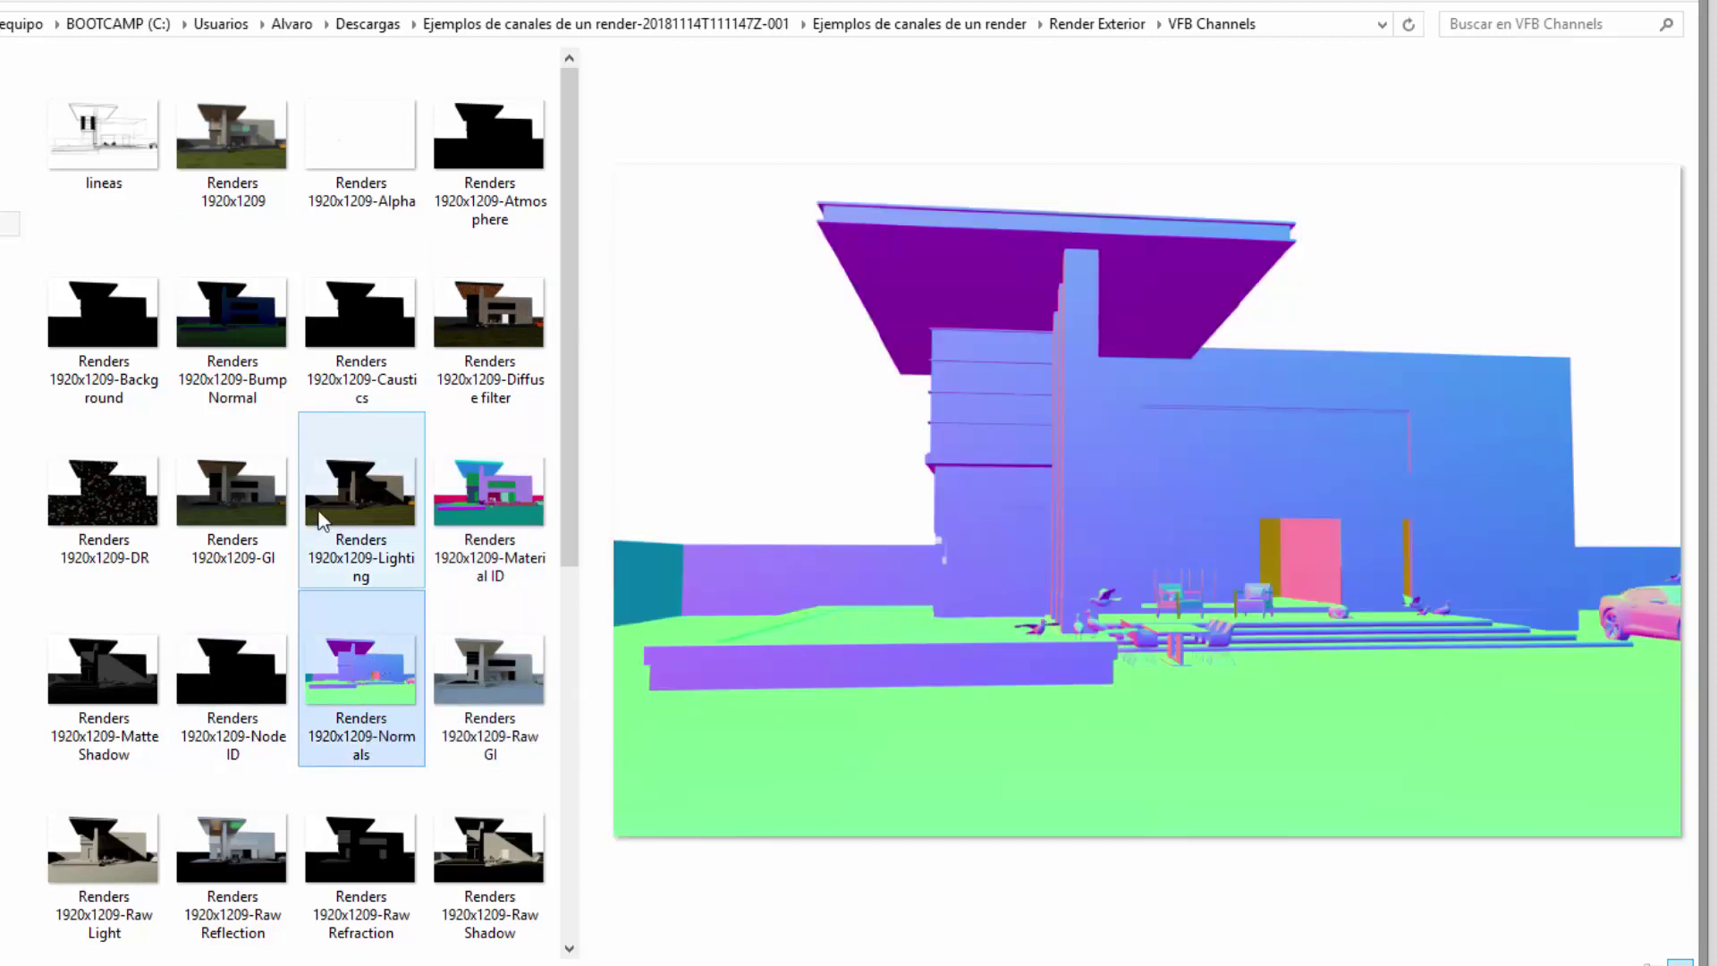
{"action": "left_click", "coordinate": [255, 485]}
{"action": "scroll", "coordinate": [286, 612], "scroll_direction": "down", "scroll_amount": 5}
{"action": "left_click", "coordinate": [218, 658]}
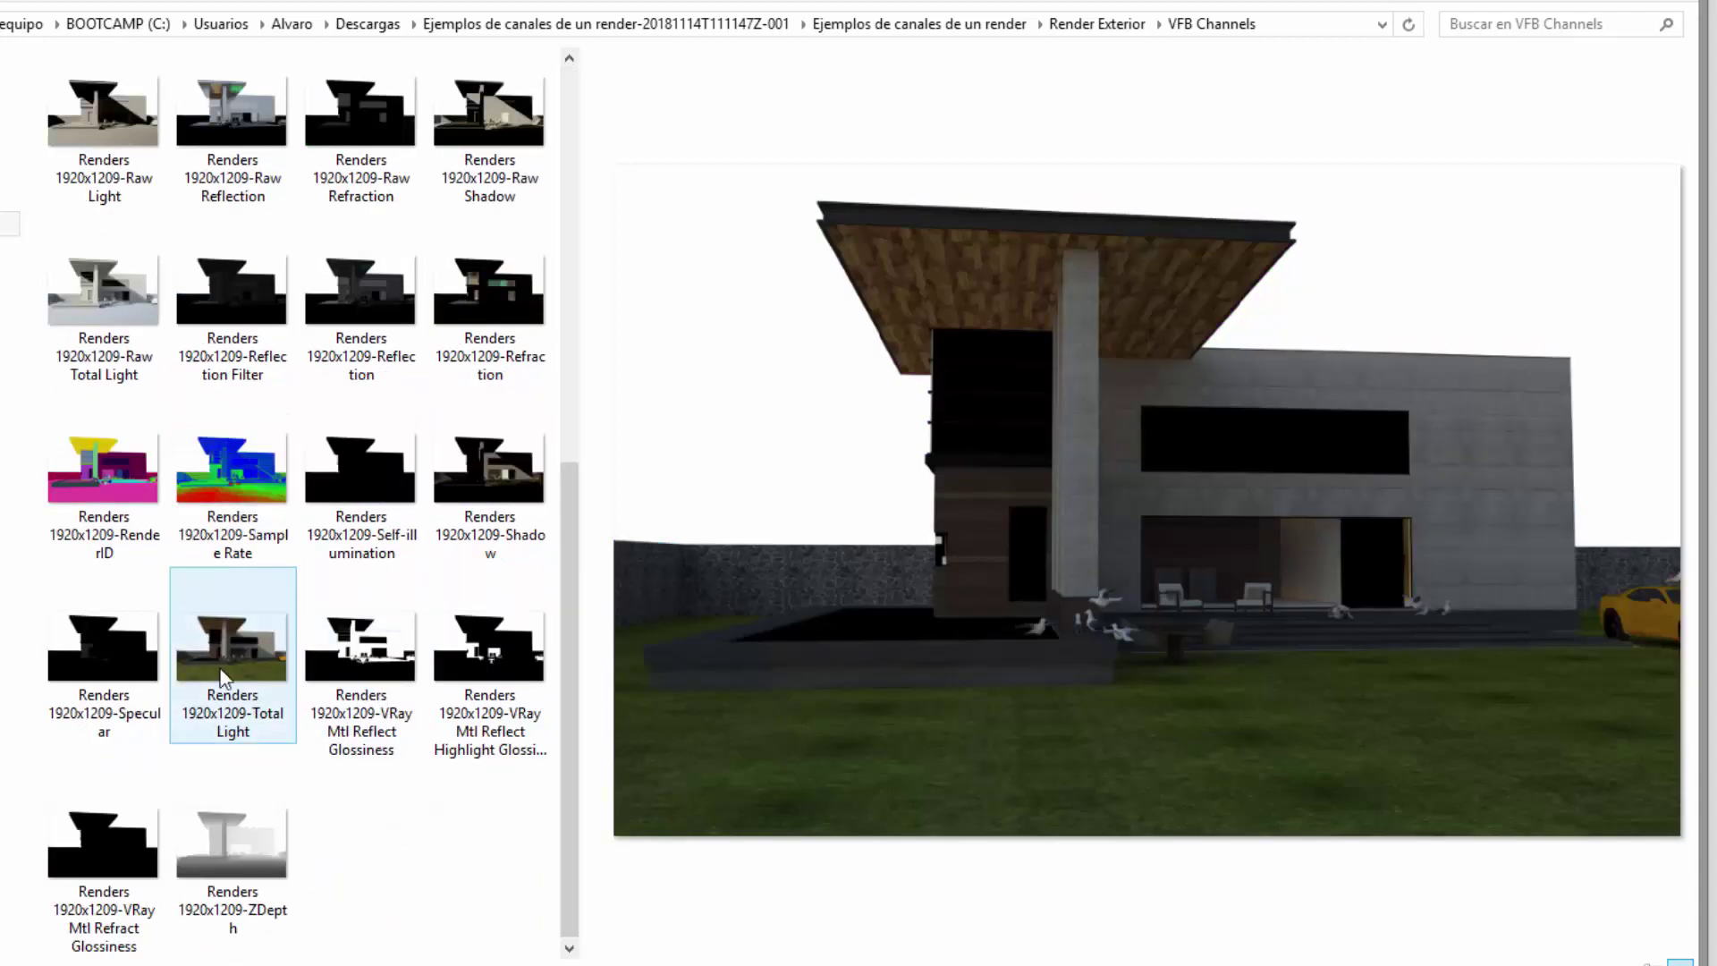
Preview the ZDepth and Raw Light channels of the exterior render.
{"action": "left_click", "coordinate": [234, 845]}
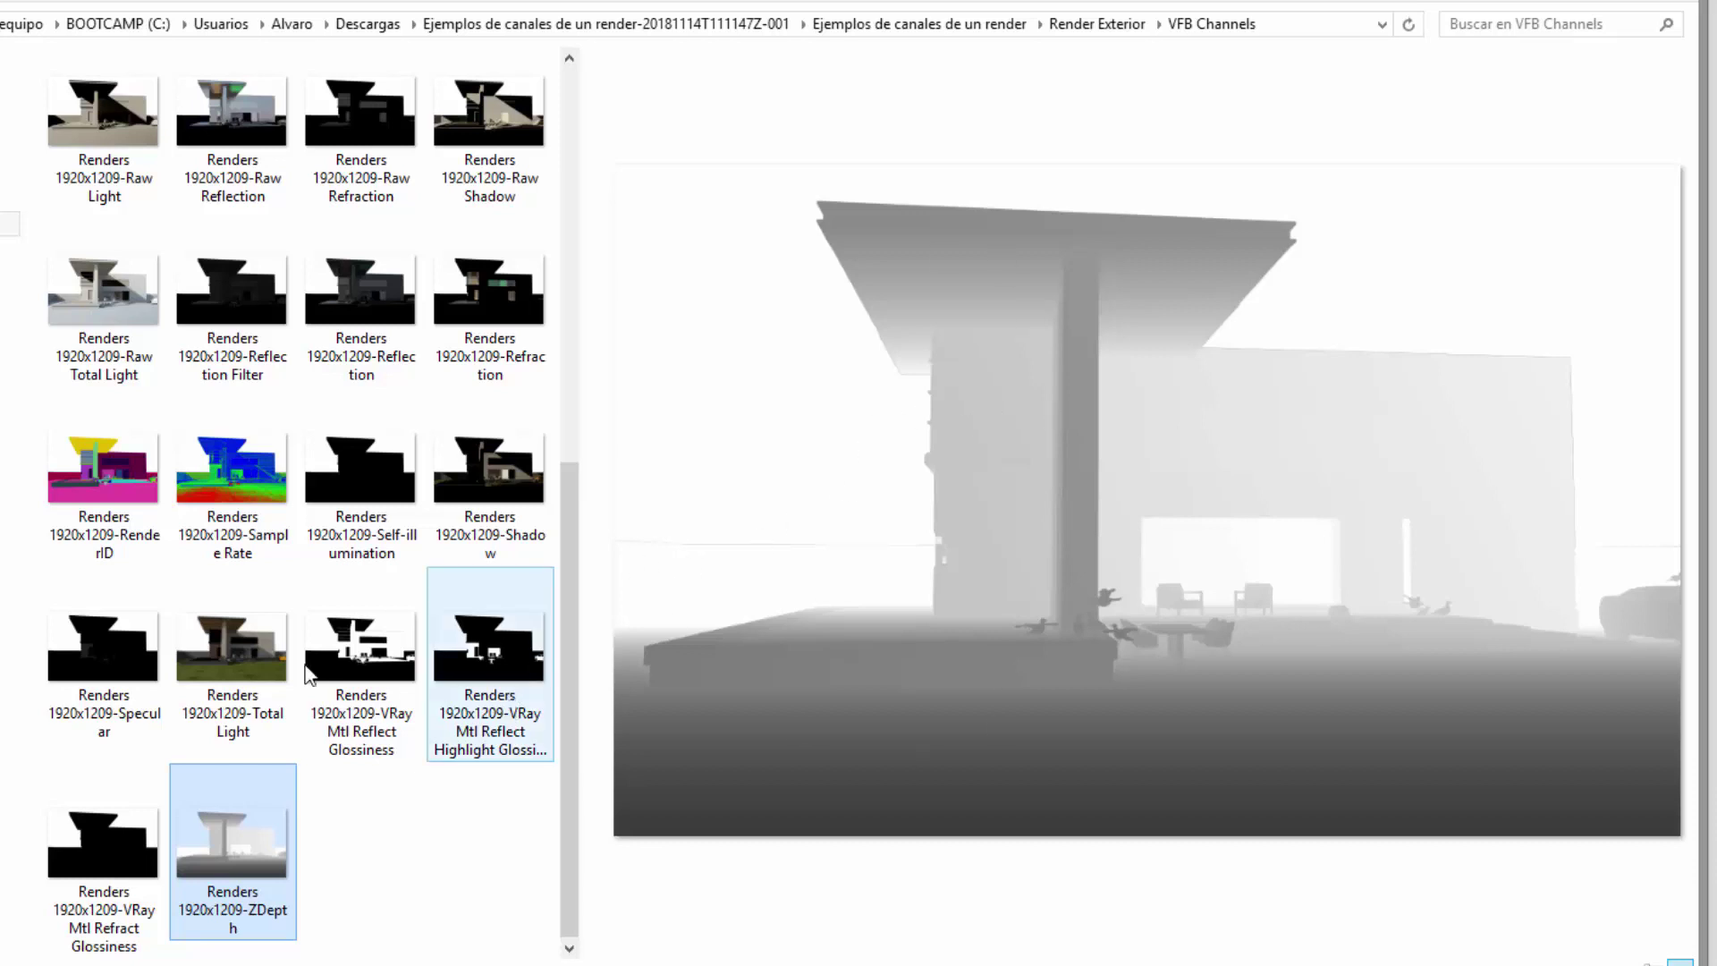
{"action": "left_click", "coordinate": [226, 467]}
{"action": "scroll", "coordinate": [251, 389], "scroll_direction": "up", "scroll_amount": 3}
{"action": "left_click", "coordinate": [103, 420]}
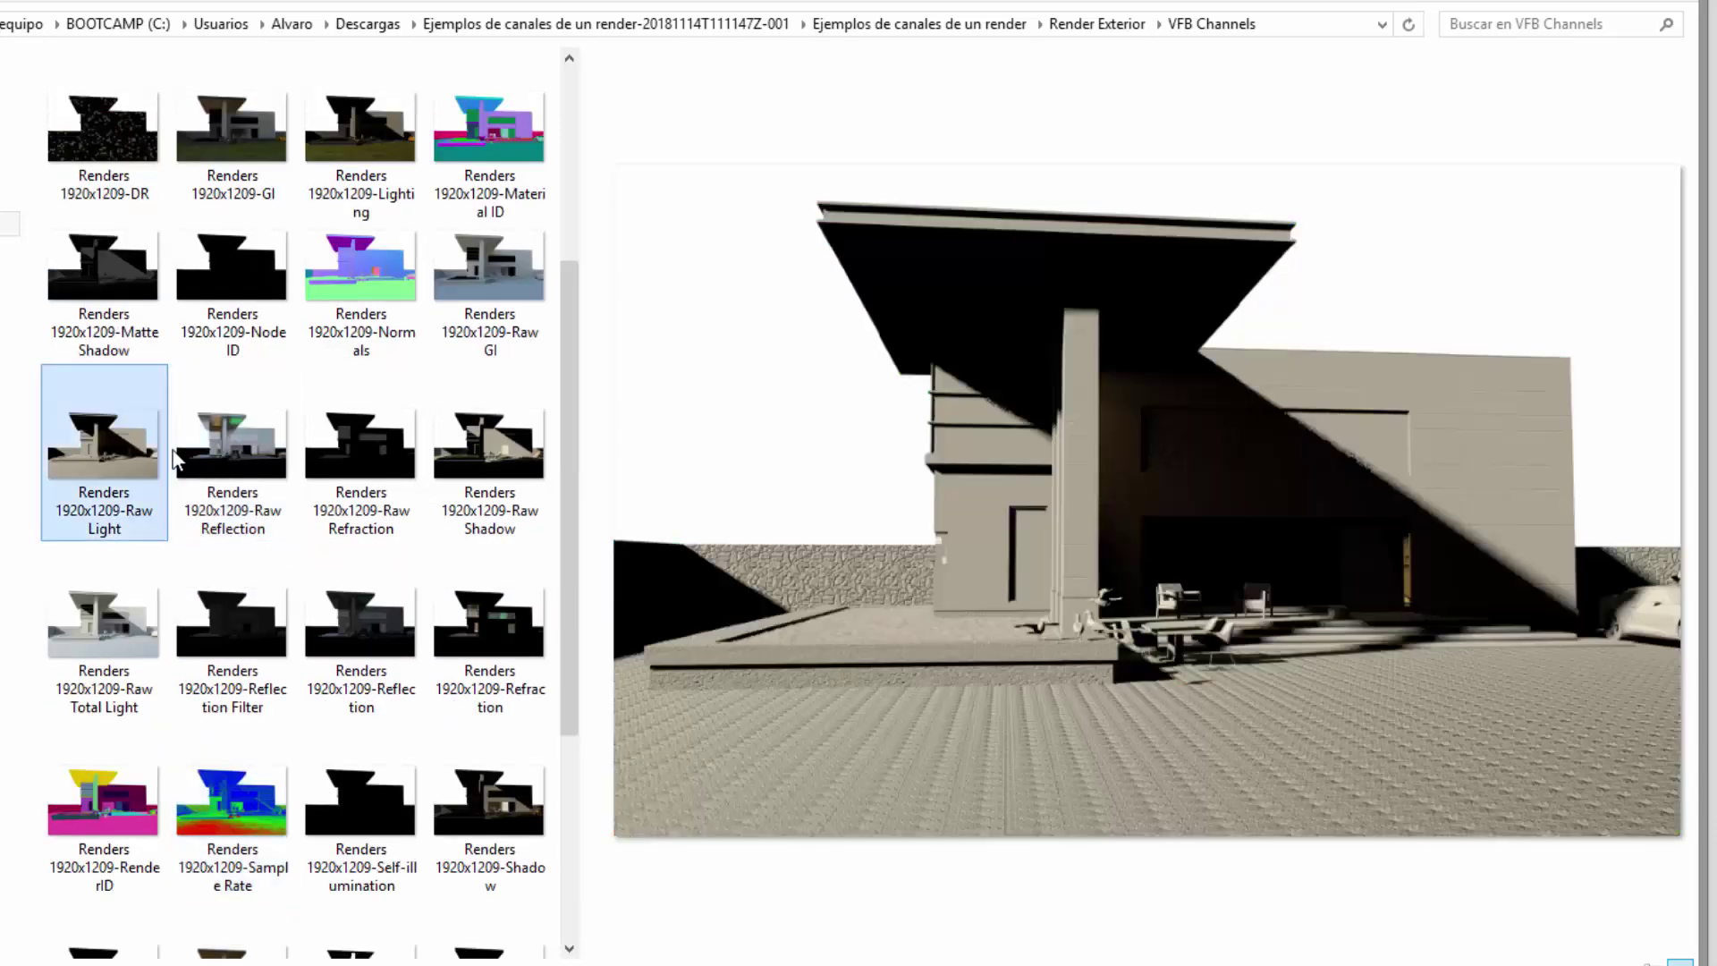
{"action": "scroll", "coordinate": [572, 496], "scroll_direction": "down", "scroll_amount": 1}
{"action": "scroll", "coordinate": [568, 537], "scroll_direction": "down", "scroll_amount": 2}
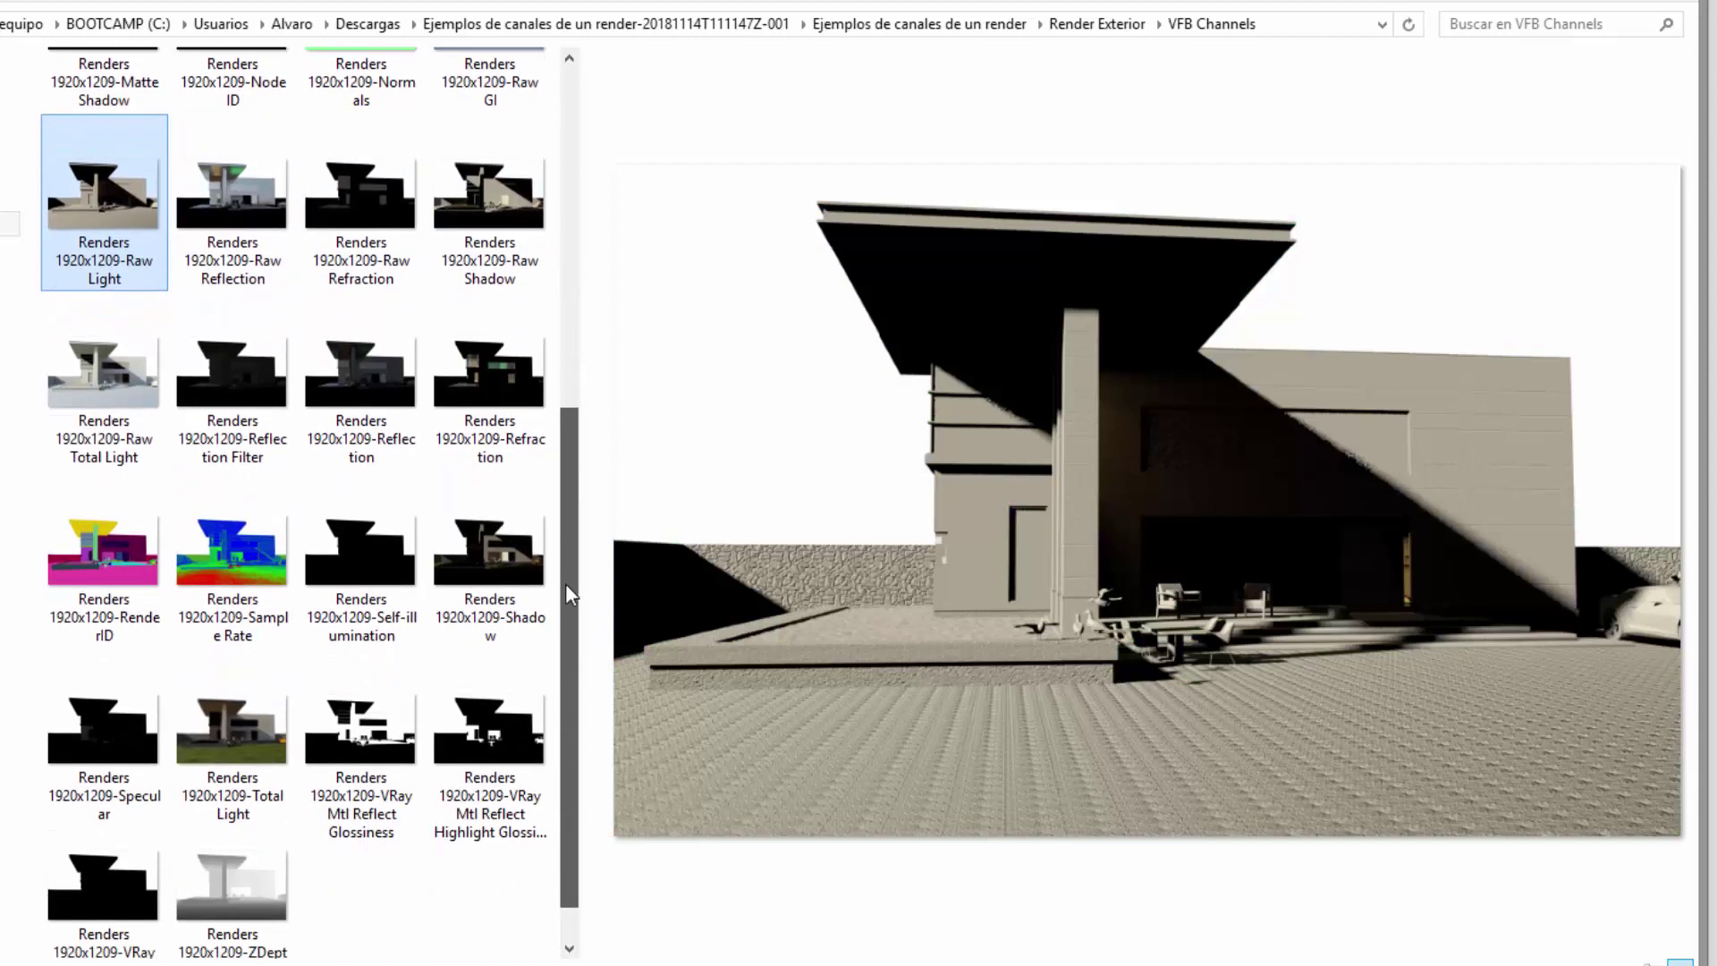
{"action": "scroll", "coordinate": [554, 573], "scroll_direction": "up", "scroll_amount": 2}
{"action": "scroll", "coordinate": [555, 451], "scroll_direction": "up", "scroll_amount": 1}
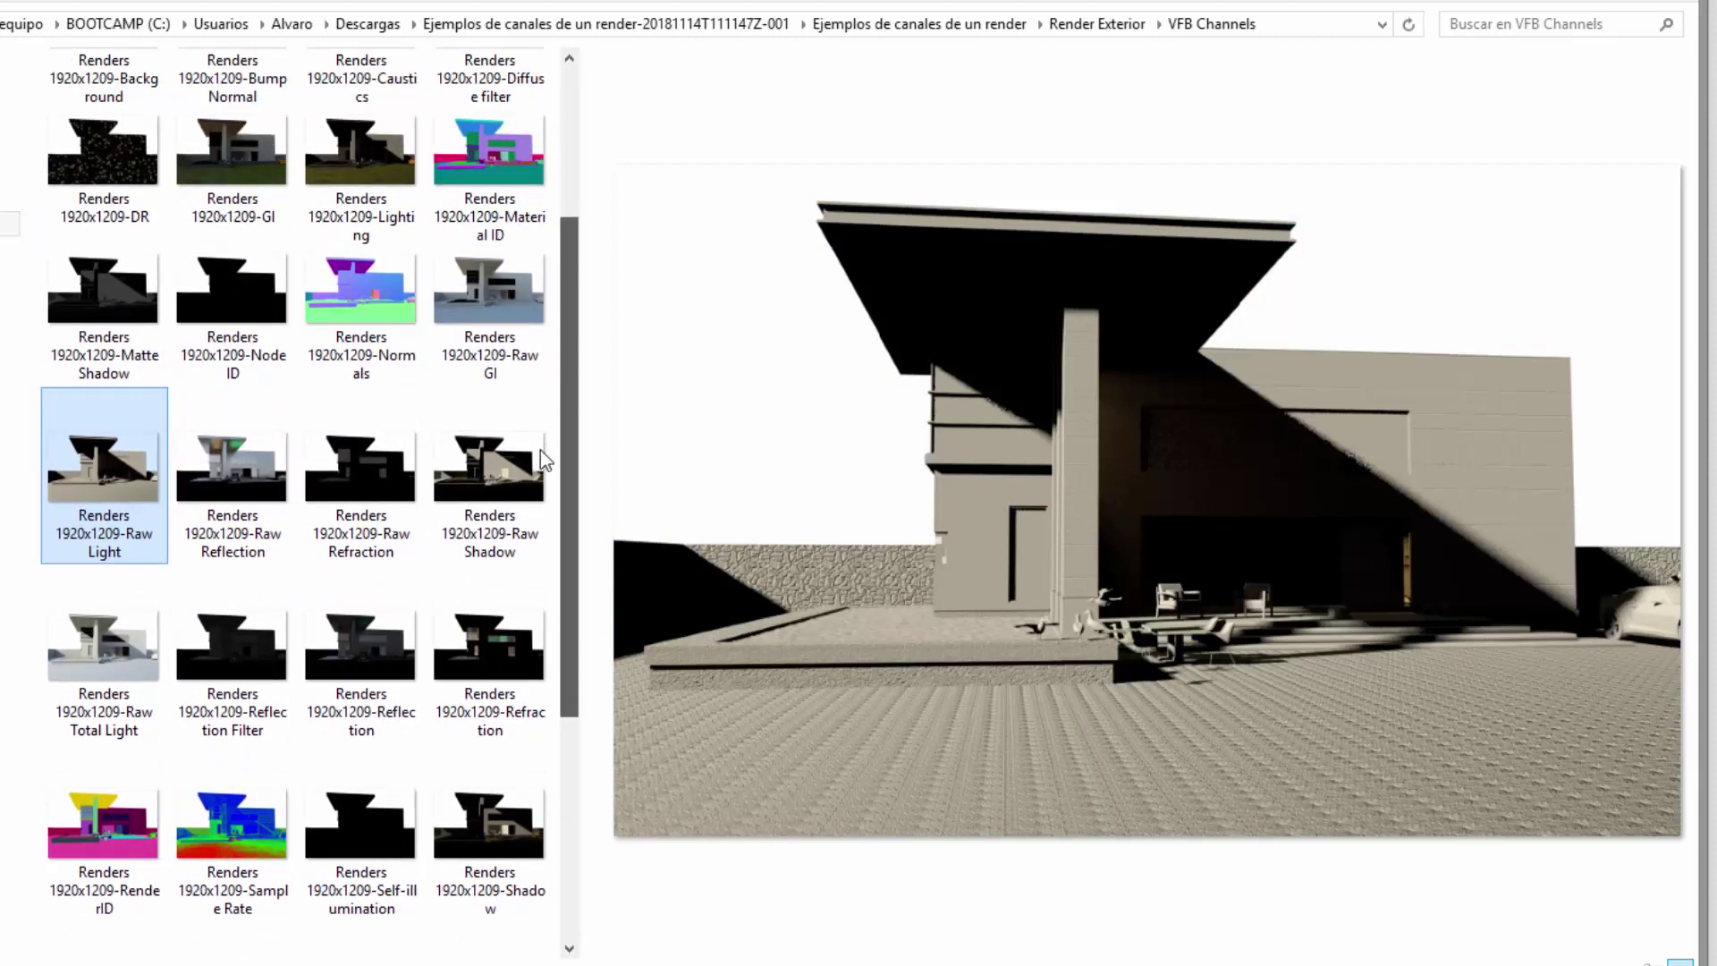
Compare the Refraction and Reflection channels with the base Renders 1920x1209 image.
{"action": "left_click", "coordinate": [507, 631]}
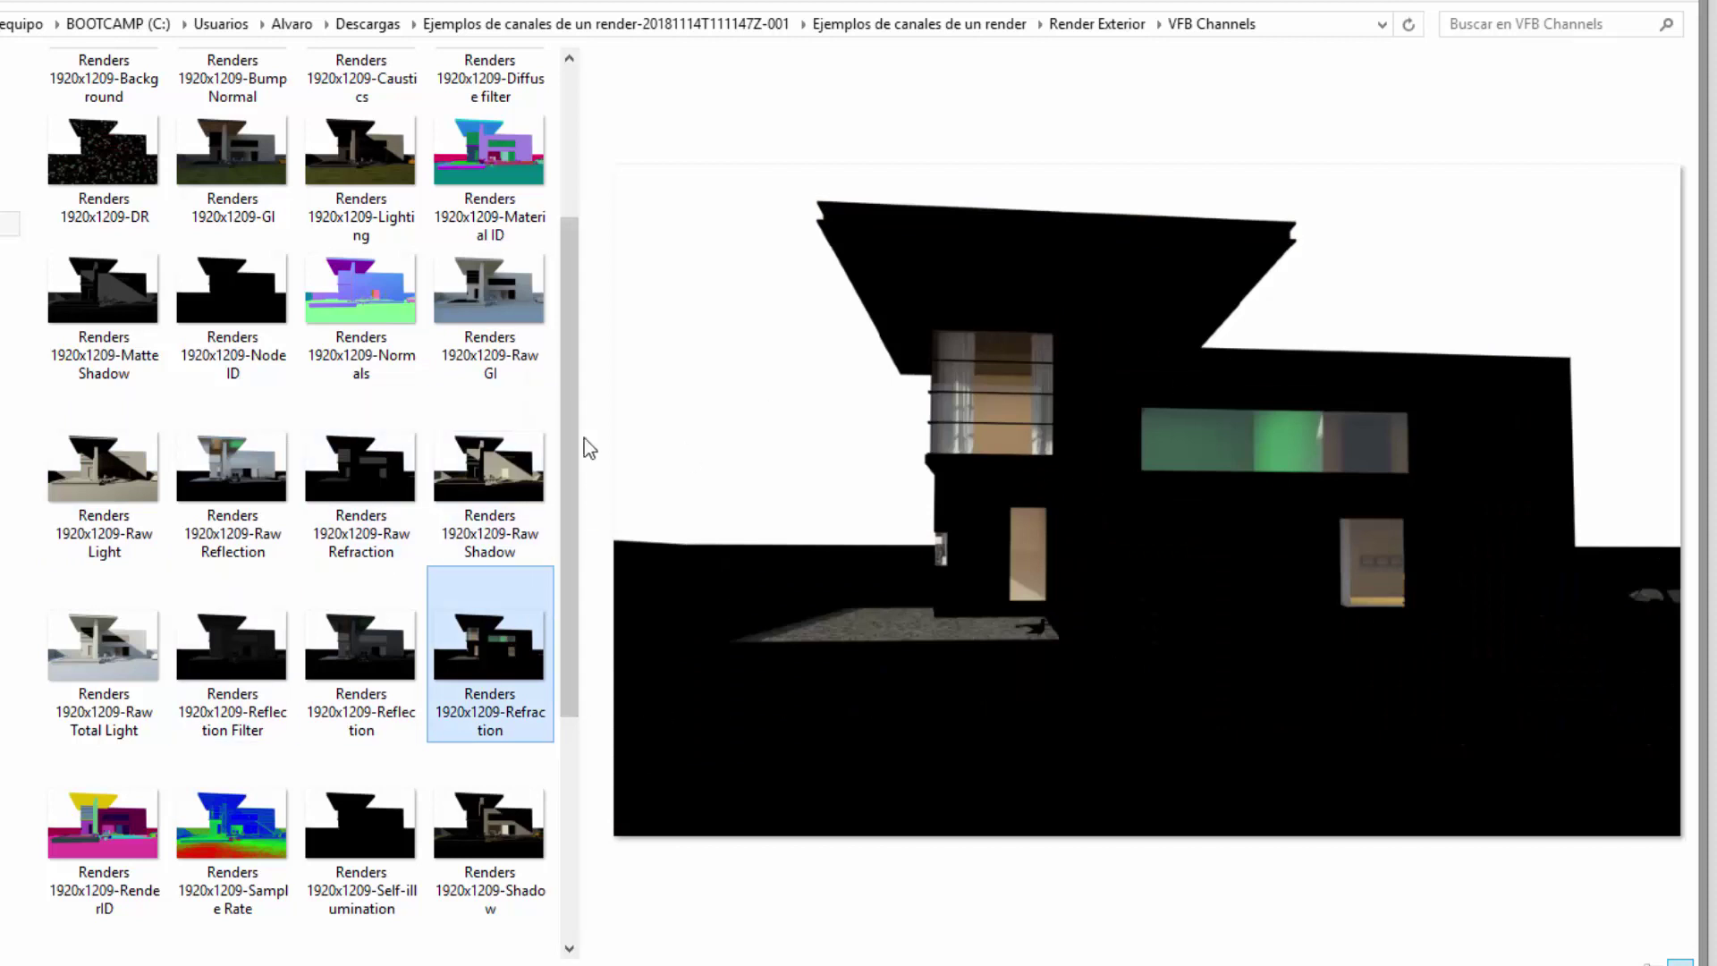
{"action": "left_click", "coordinate": [363, 644]}
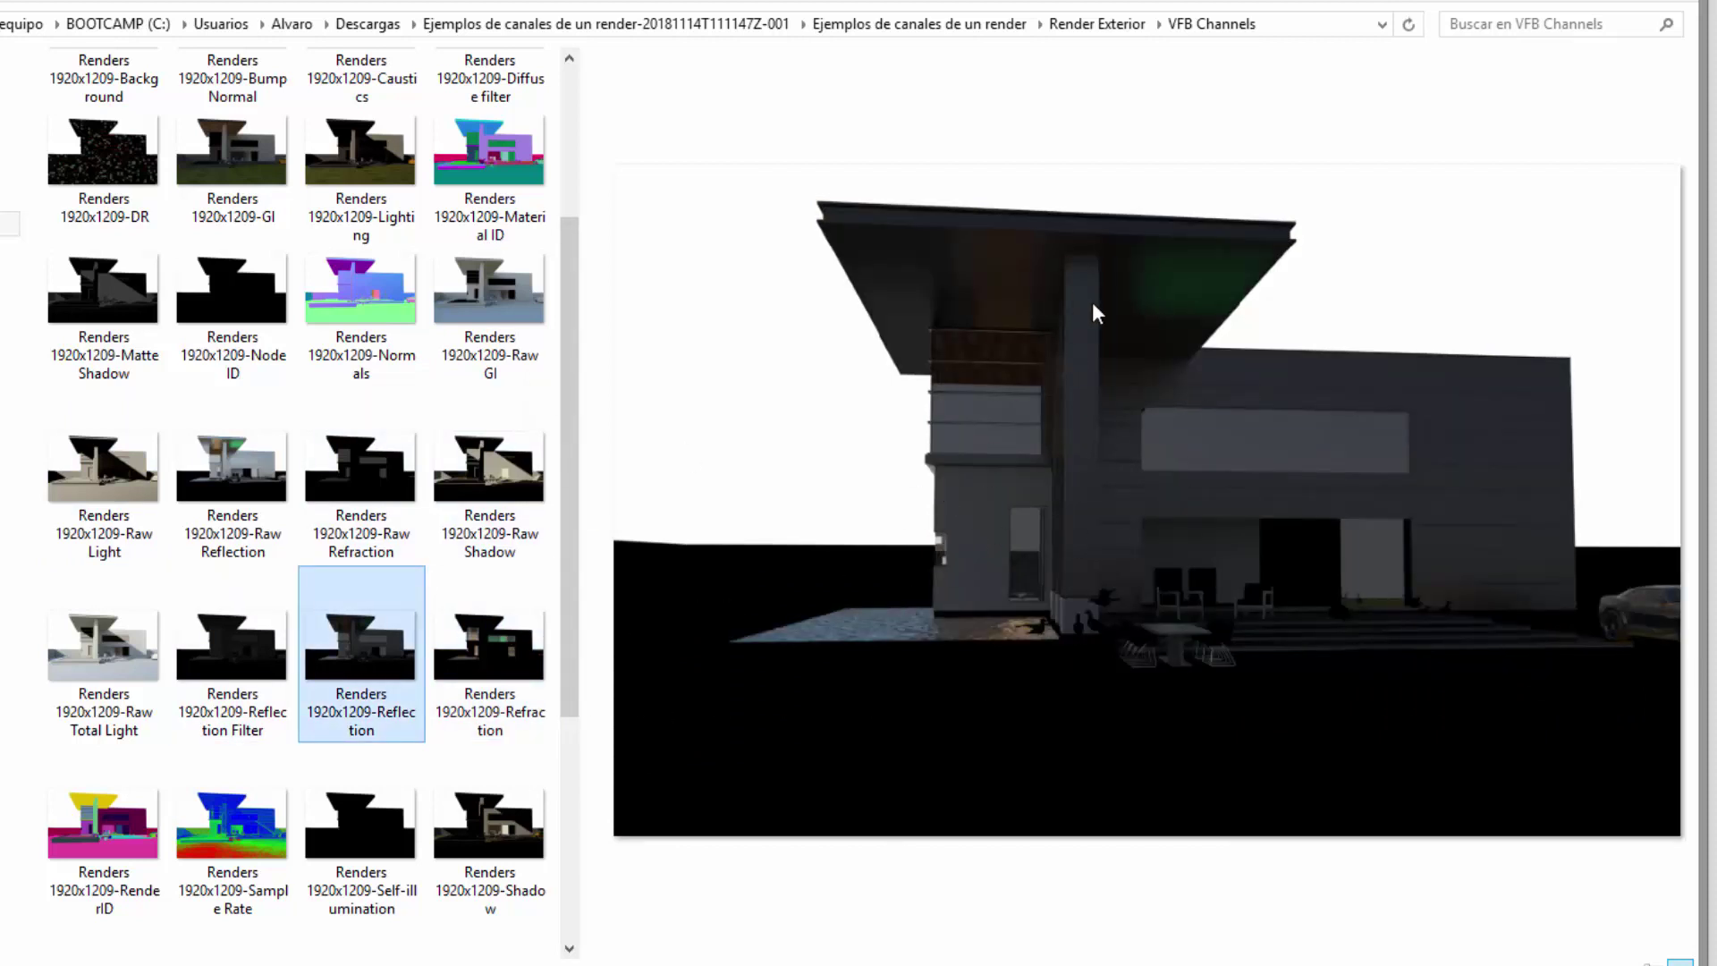
{"action": "scroll", "coordinate": [572, 591], "scroll_direction": "up", "scroll_amount": 2}
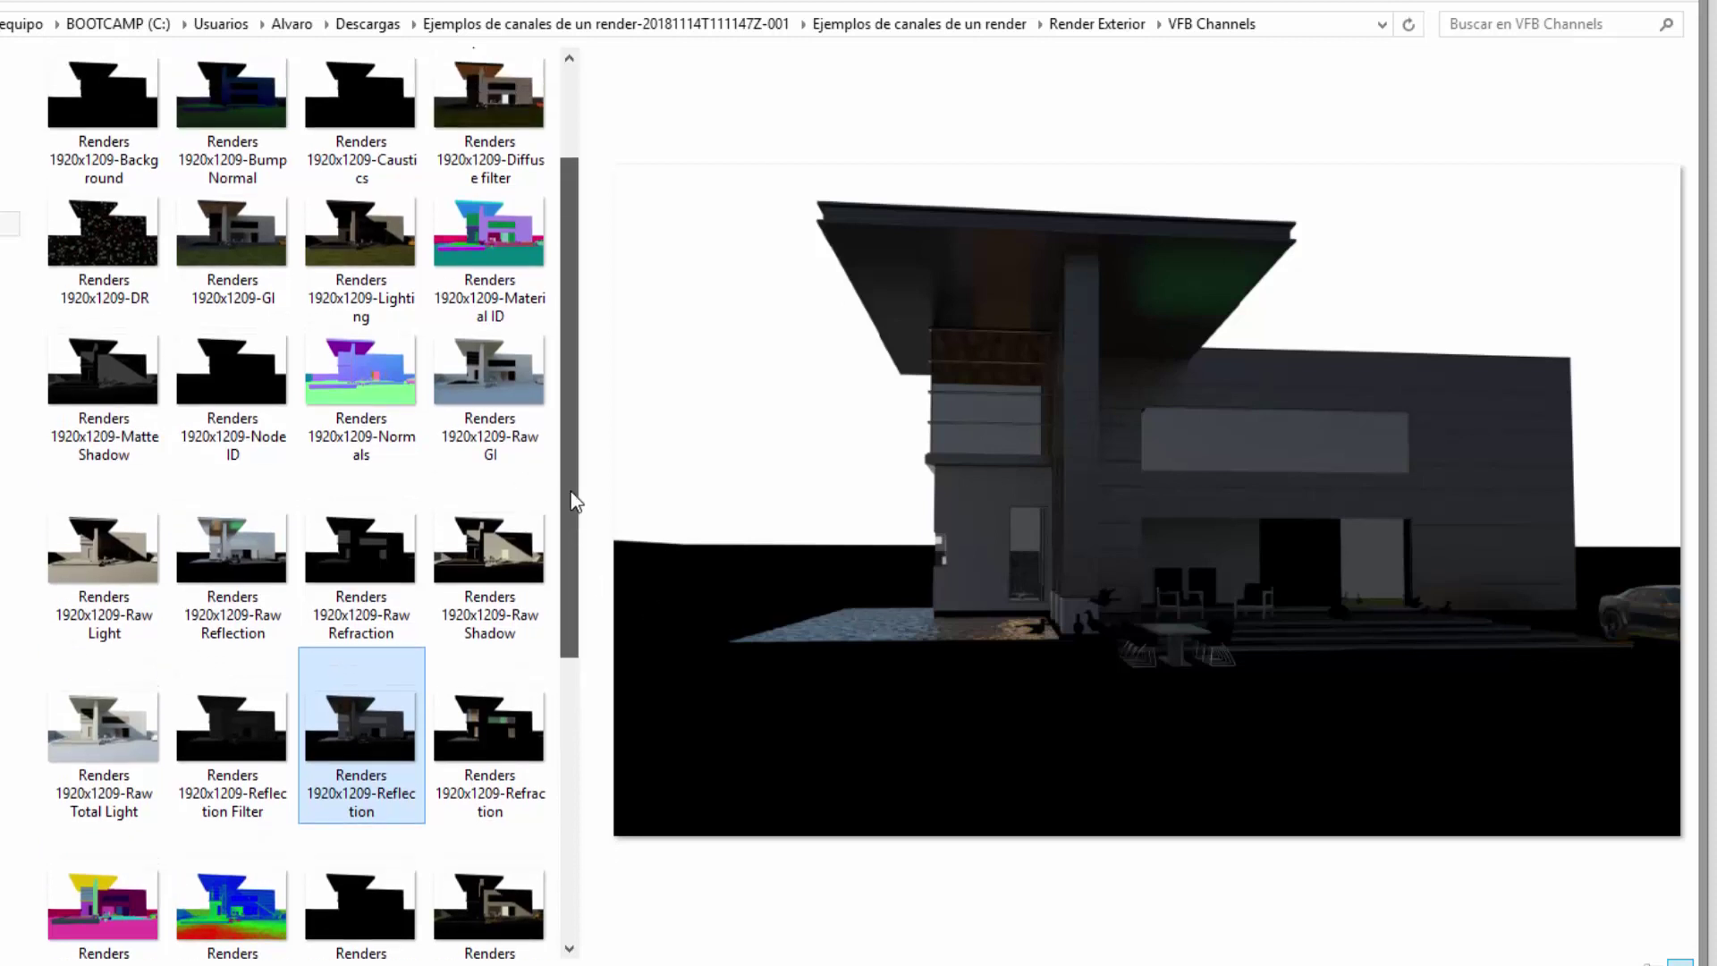
{"action": "left_click", "coordinate": [257, 80]}
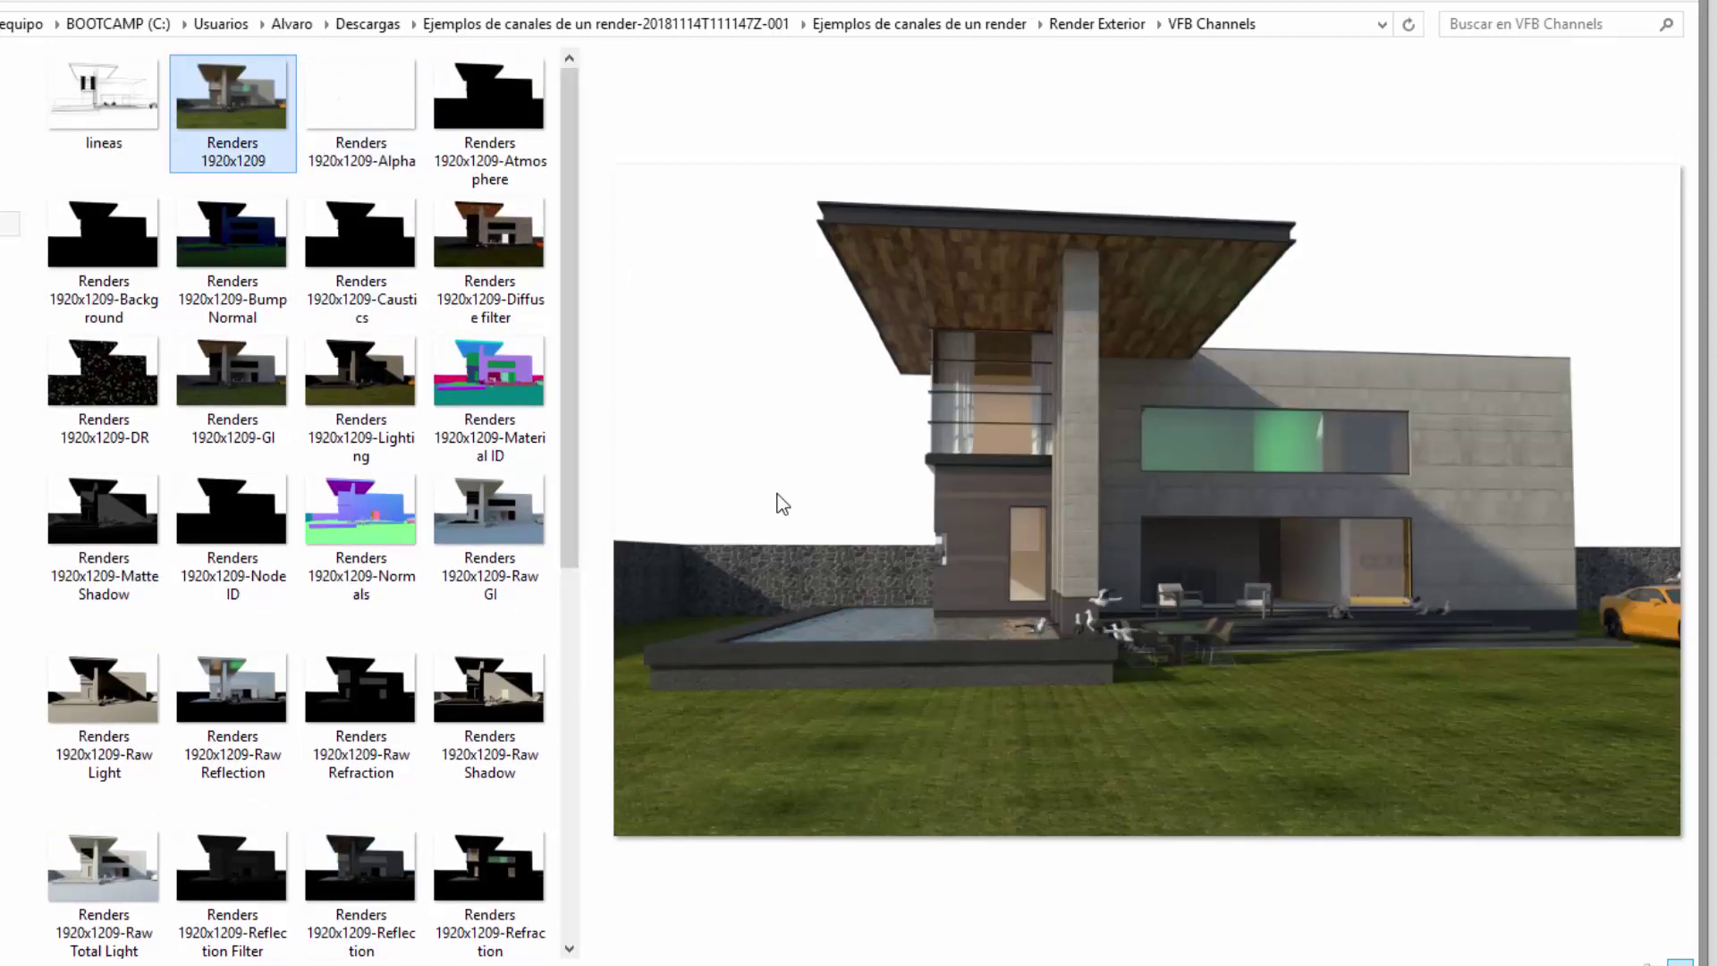
{"action": "scroll", "coordinate": [559, 626], "scroll_direction": "down", "scroll_amount": 3}
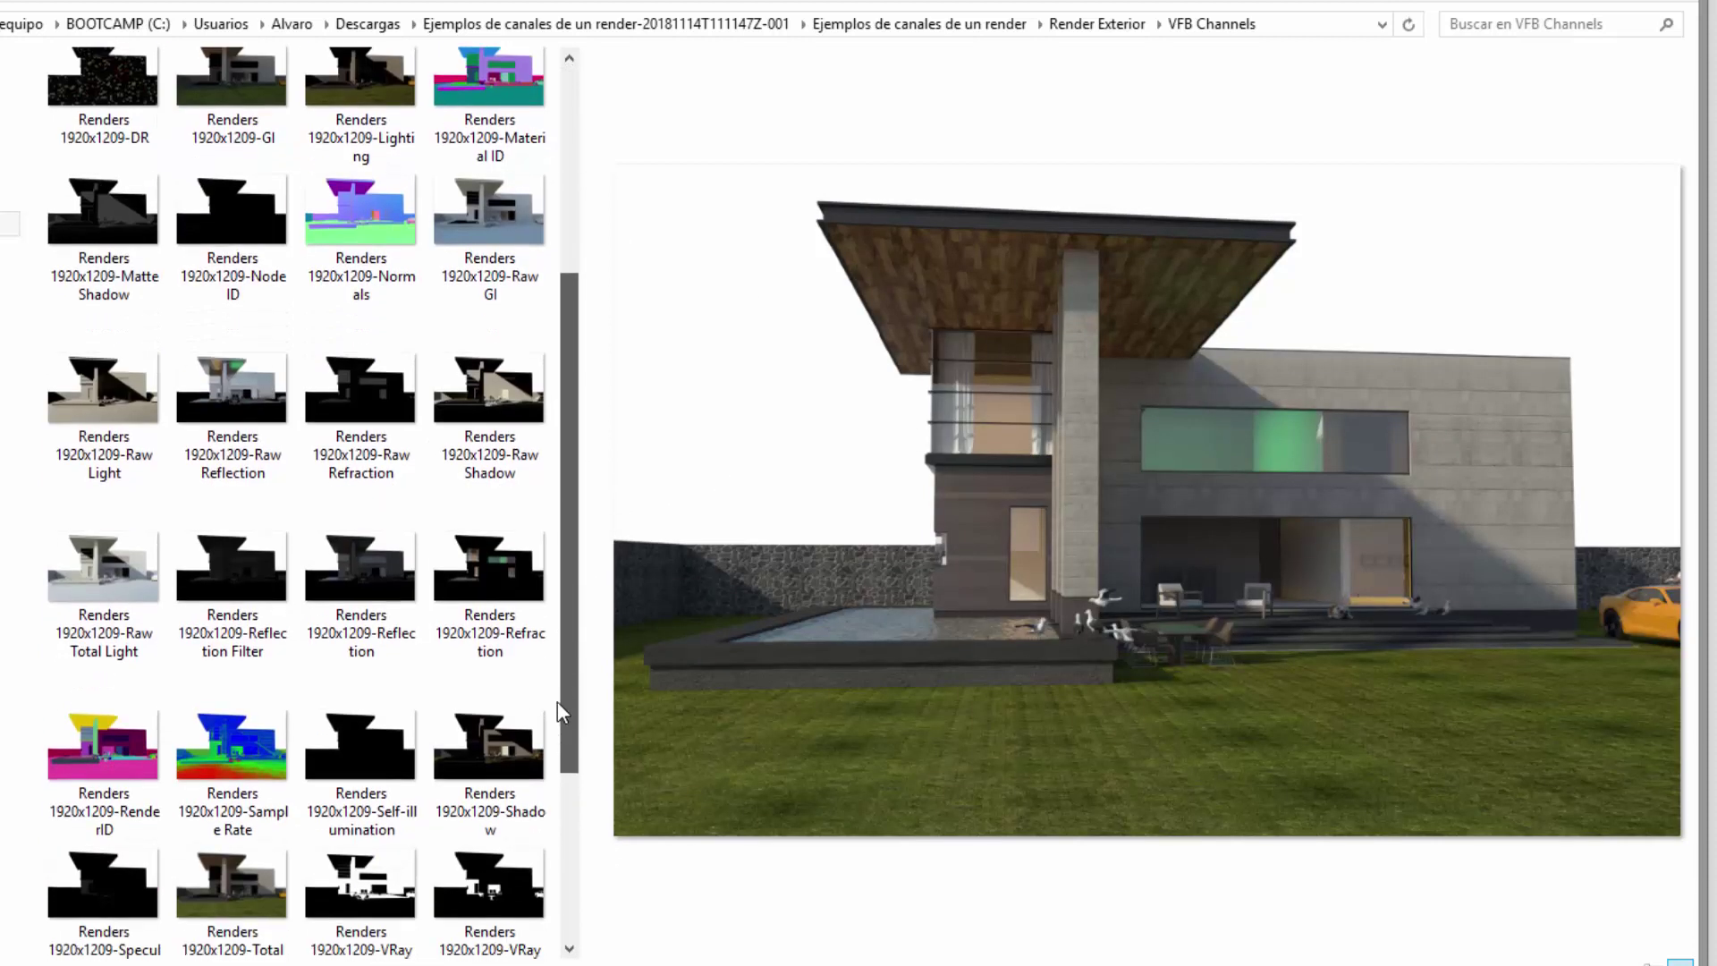
{"action": "left_click", "coordinate": [534, 618]}
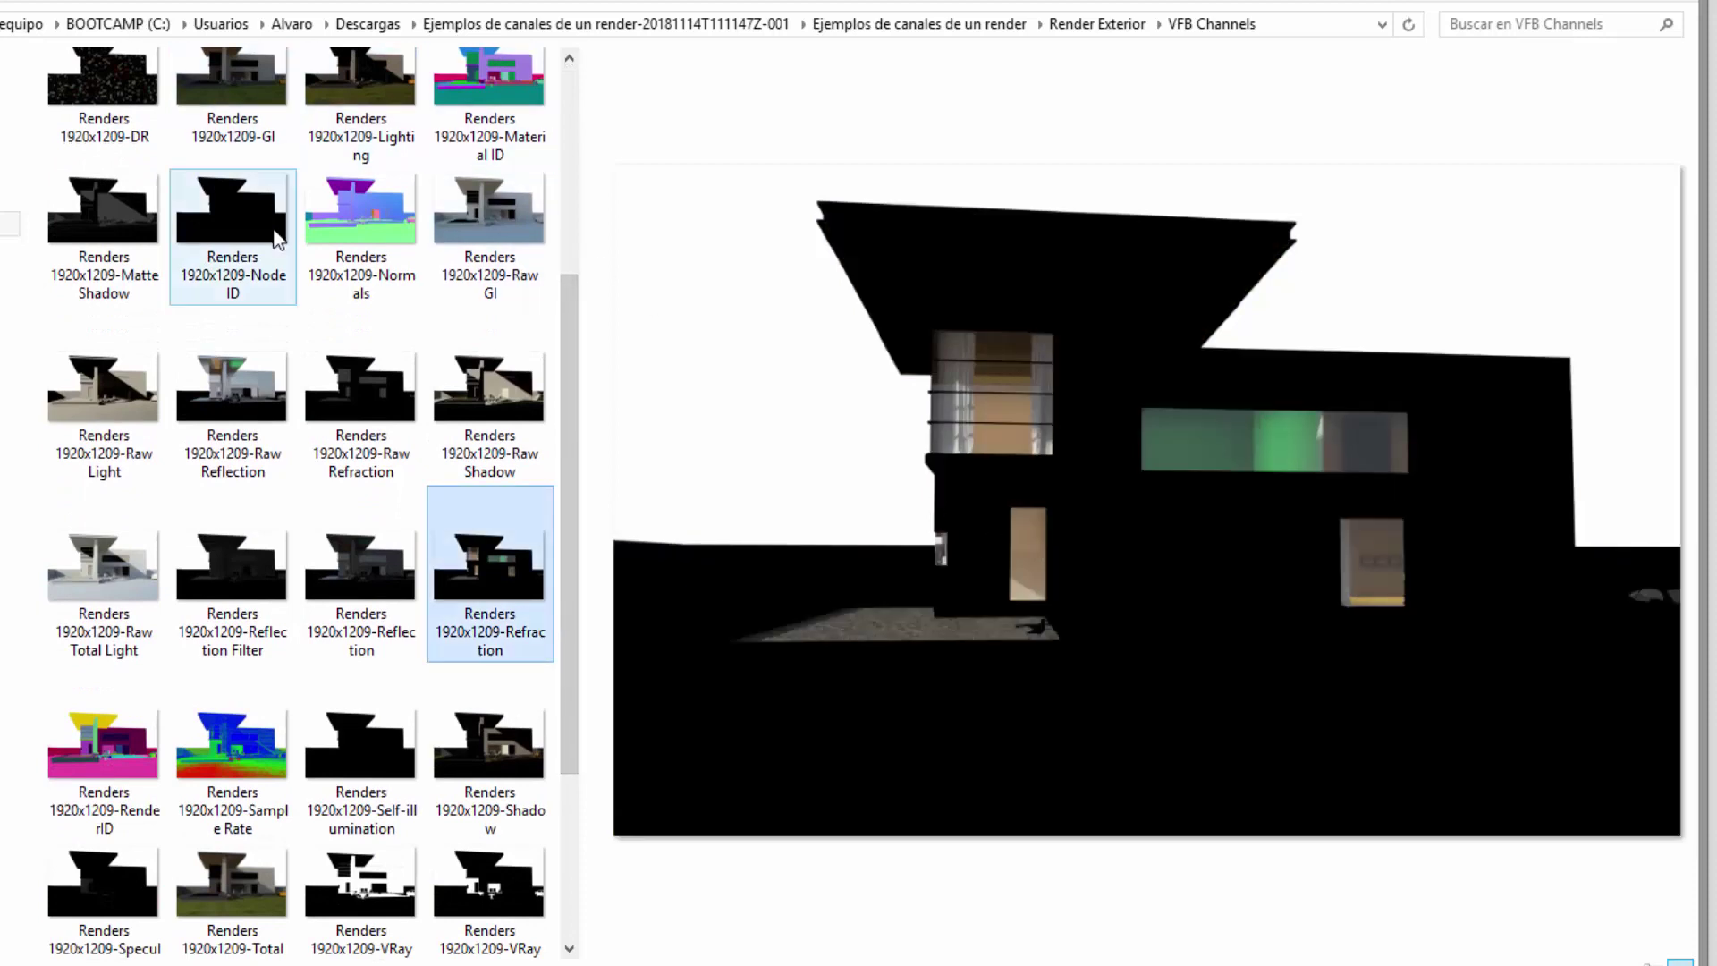
{"action": "scroll", "coordinate": [254, 162], "scroll_direction": "up", "scroll_amount": 3}
{"action": "left_click", "coordinate": [254, 163]}
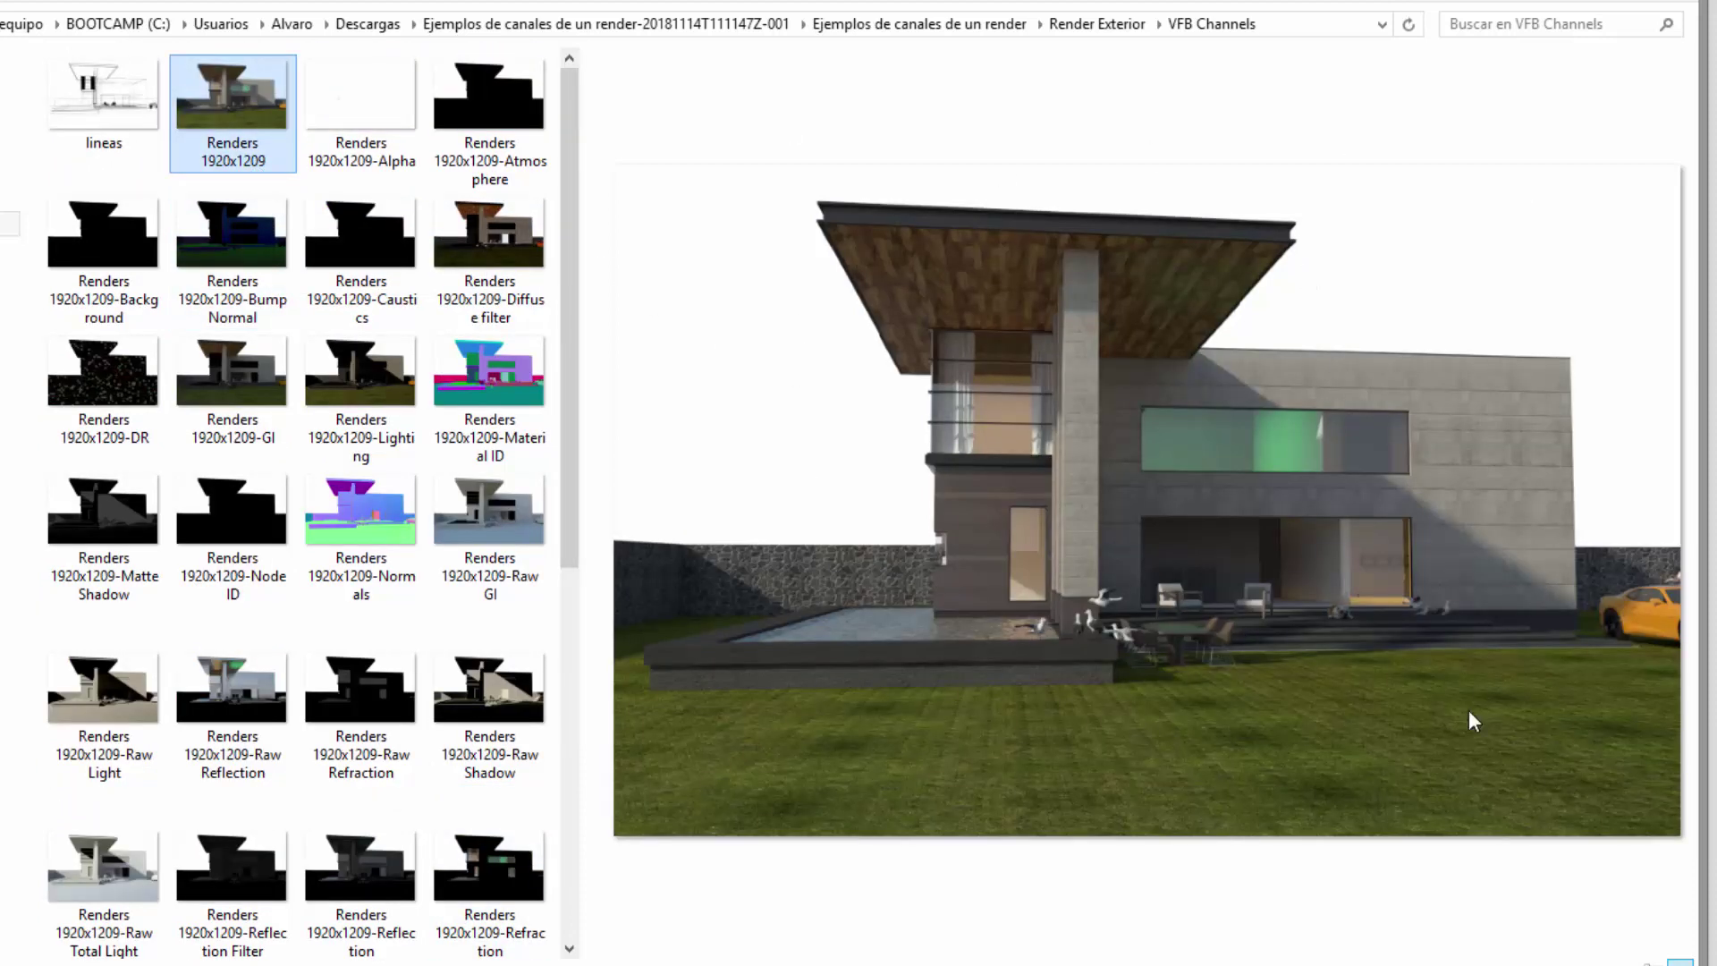
Go to the Render Interior folder and preview the Interior 01_Interior Solidos and R 3840x2143a images.
{"action": "key", "text": "alt+Up"}
{"action": "key", "text": "alt+Up"}
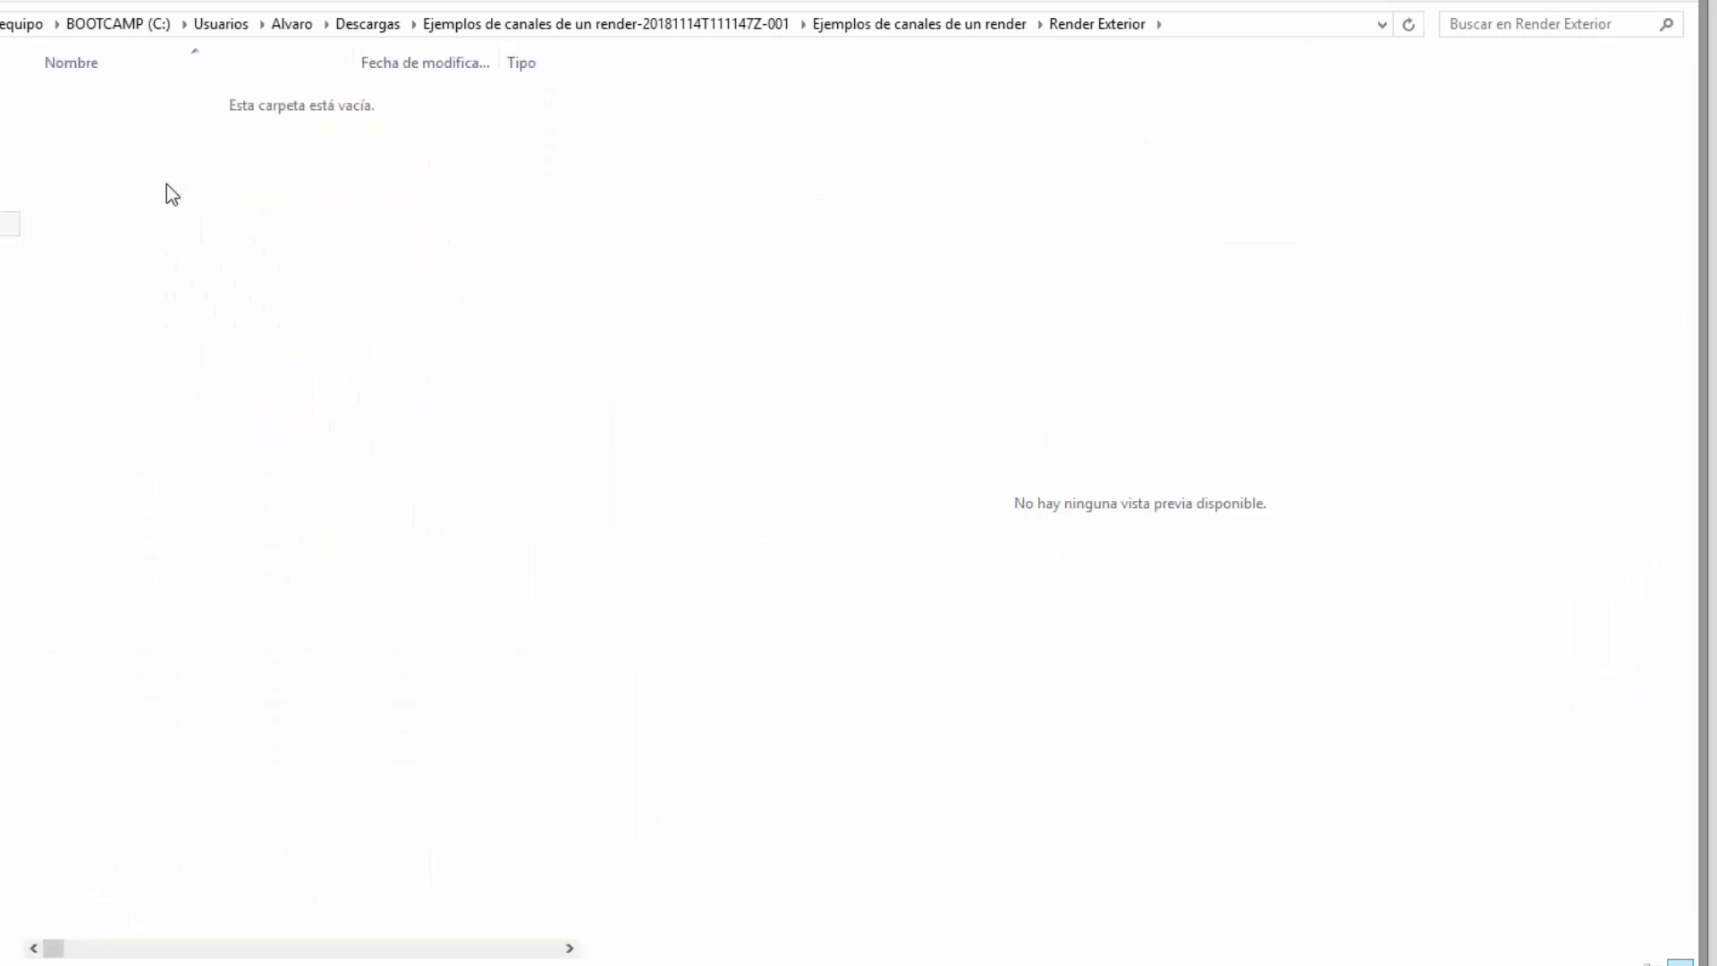
{"action": "double_click", "coordinate": [146, 129]}
{"action": "left_click", "coordinate": [268, 163]}
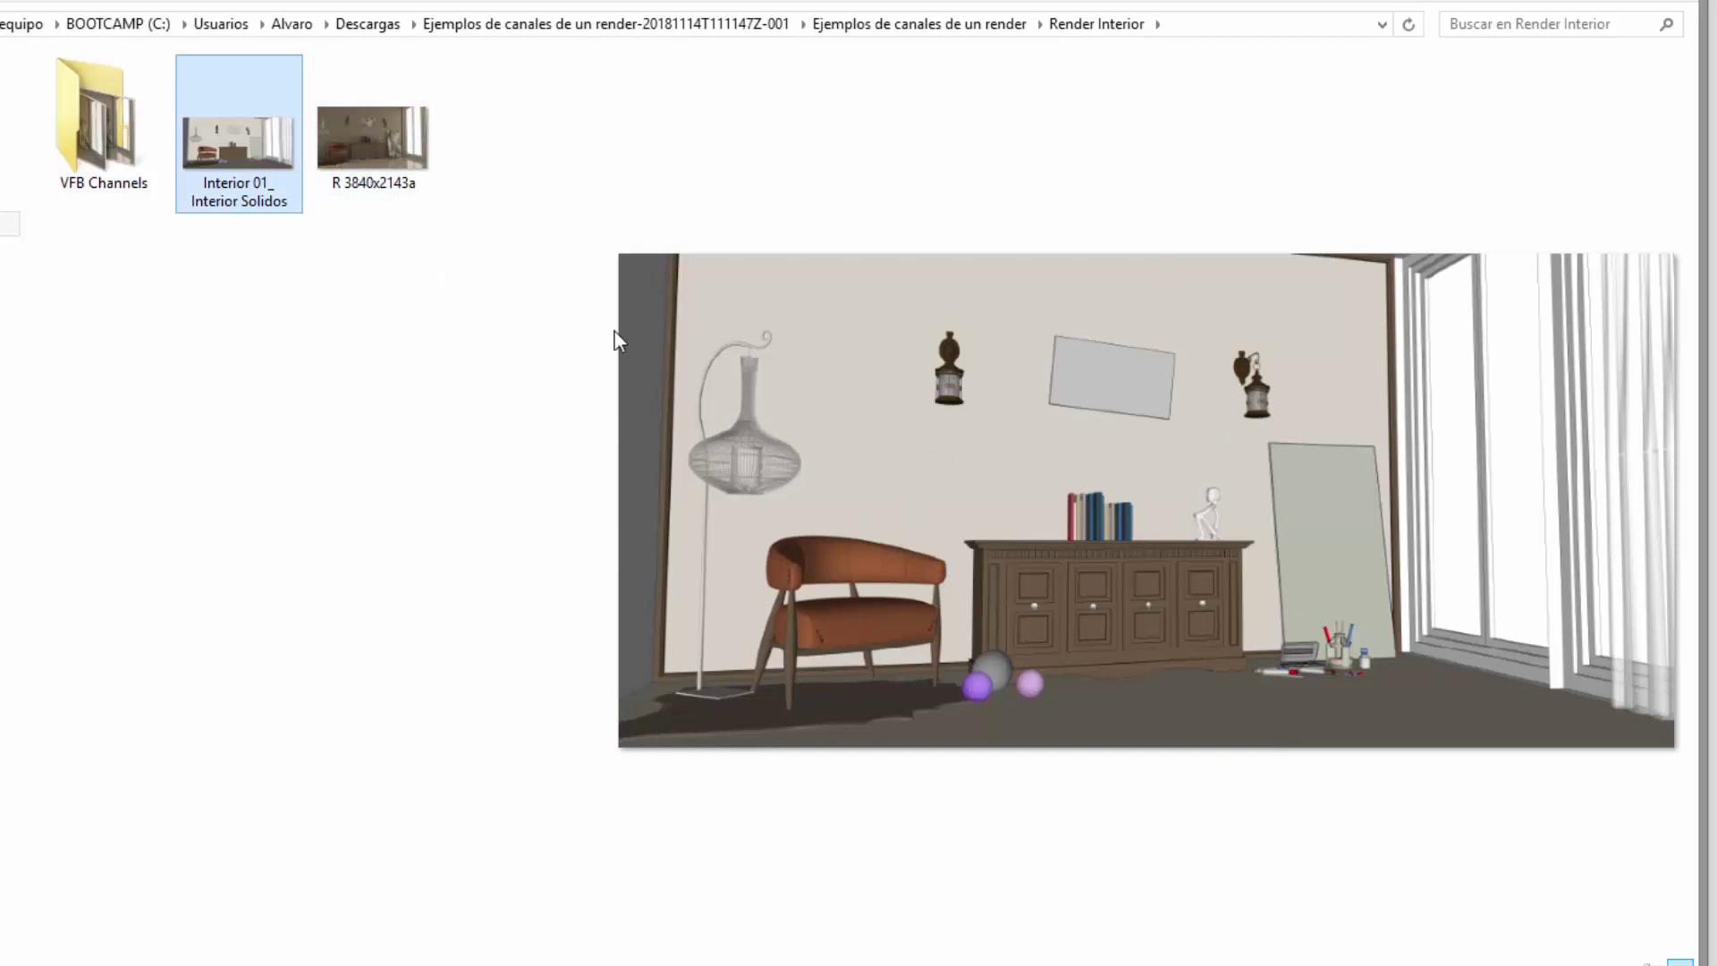
{"action": "left_click", "coordinate": [390, 164]}
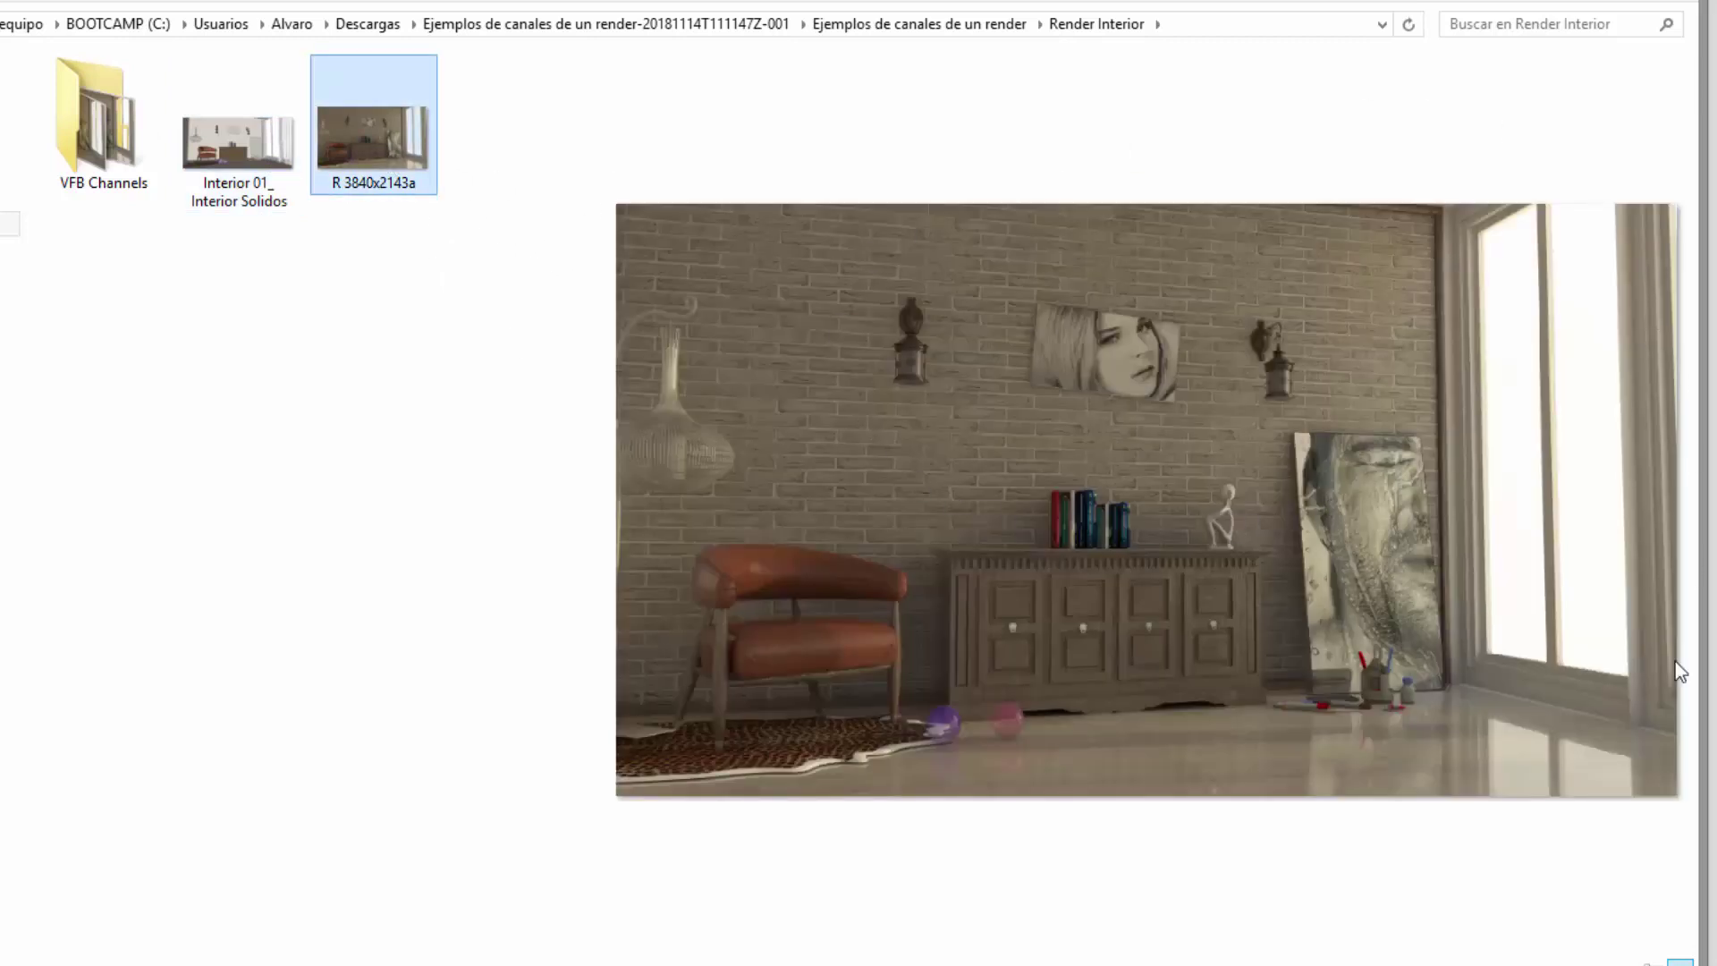
Open the interior render's VFB Channels folder and preview the base R 3840x2143 image and the Material ID channel.
{"action": "double_click", "coordinate": [56, 139]}
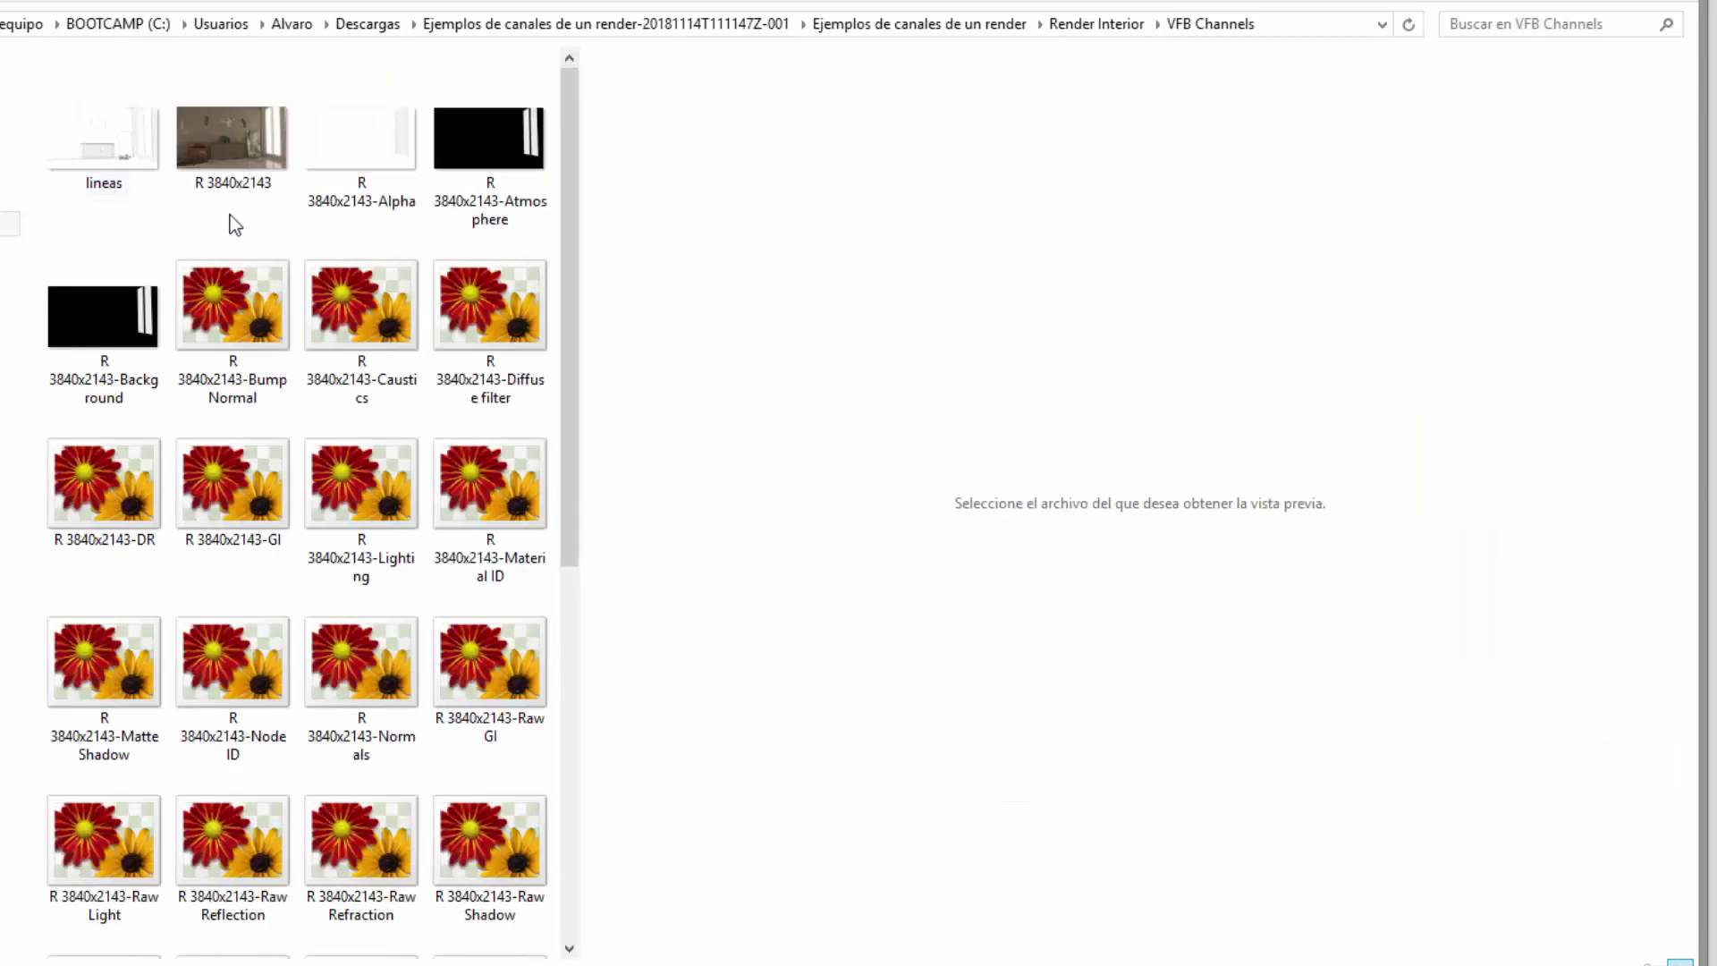
{"action": "left_click", "coordinate": [225, 140]}
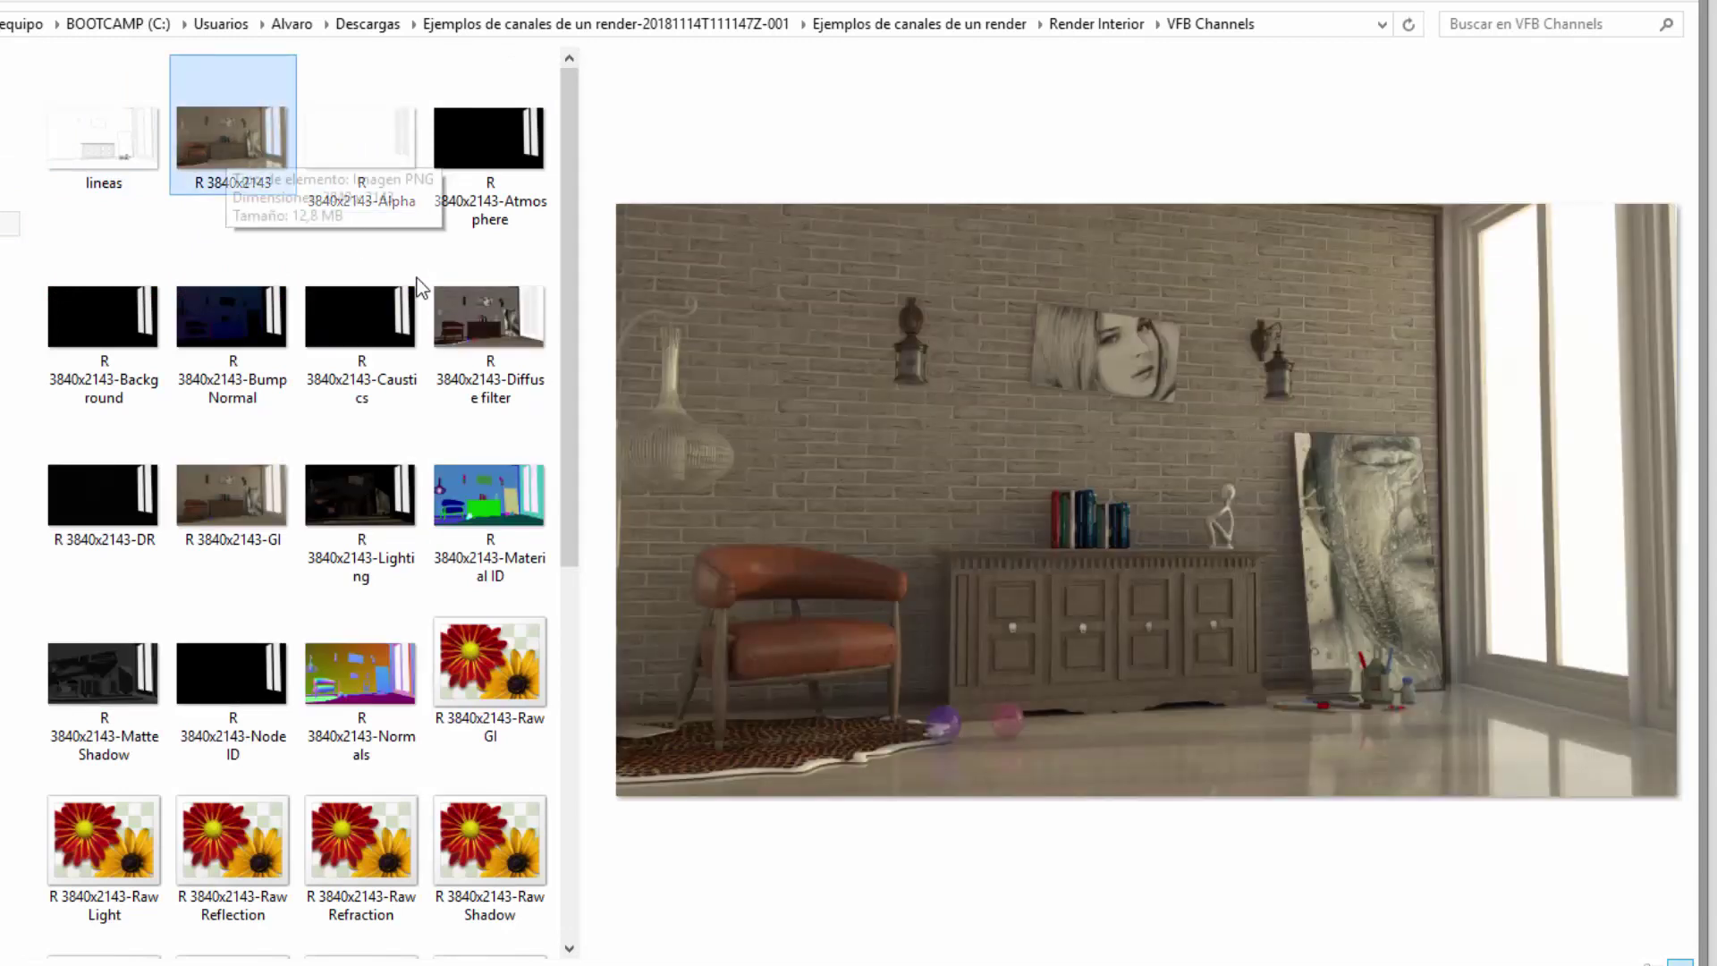
{"action": "left_click", "coordinate": [498, 535]}
{"action": "left_click", "coordinate": [502, 620]}
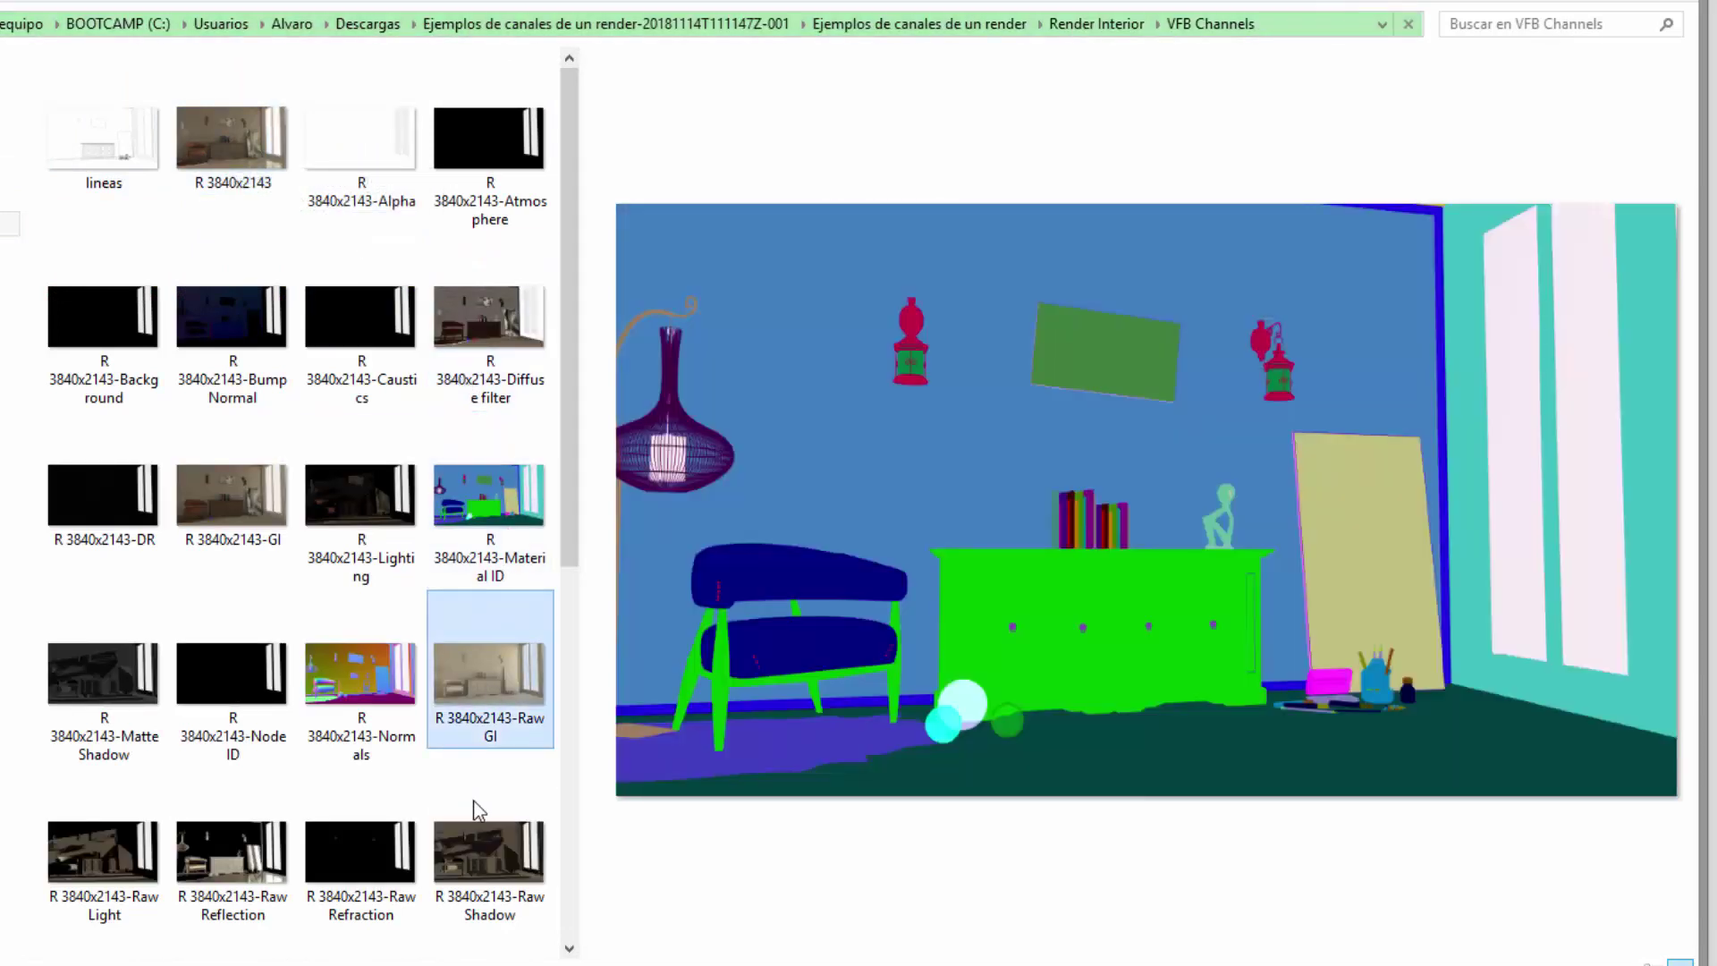
Compare the interior's Raw Shadow channel with the base R 3840x2143 image.
{"action": "left_click", "coordinate": [487, 858]}
{"action": "scroll", "coordinate": [487, 858], "scroll_direction": "down", "scroll_amount": 5}
{"action": "scroll", "coordinate": [537, 402], "scroll_direction": "up", "scroll_amount": 3}
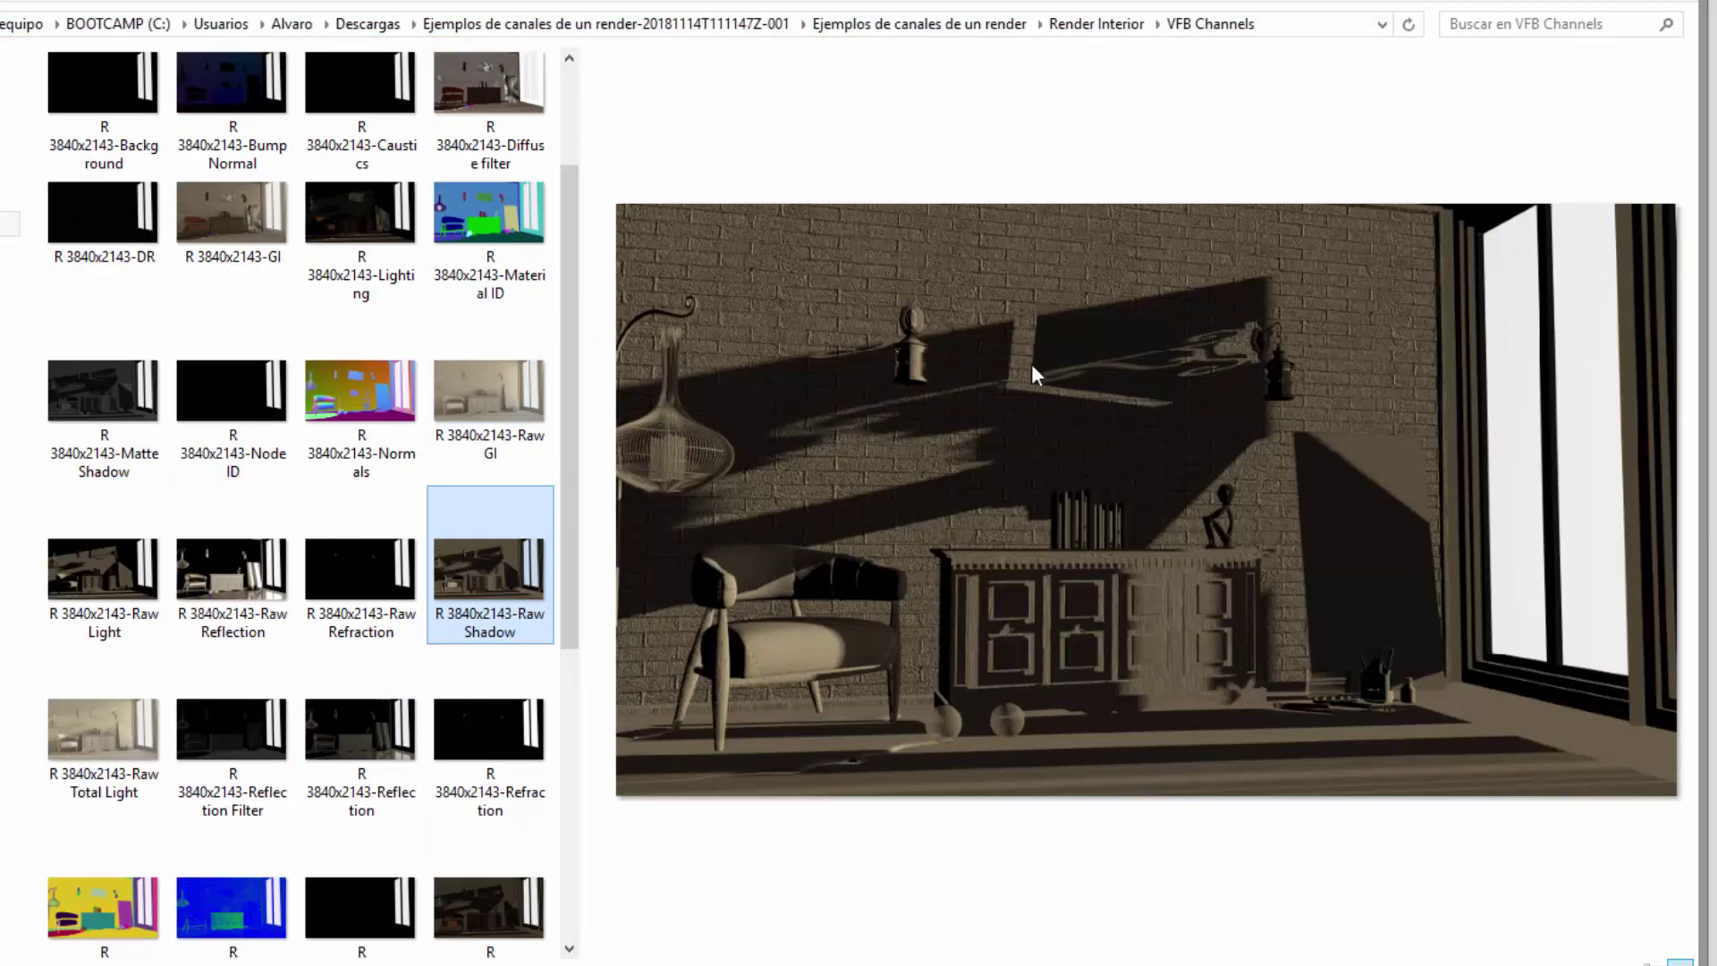
{"action": "scroll", "coordinate": [1004, 464], "scroll_direction": "up", "scroll_amount": 2}
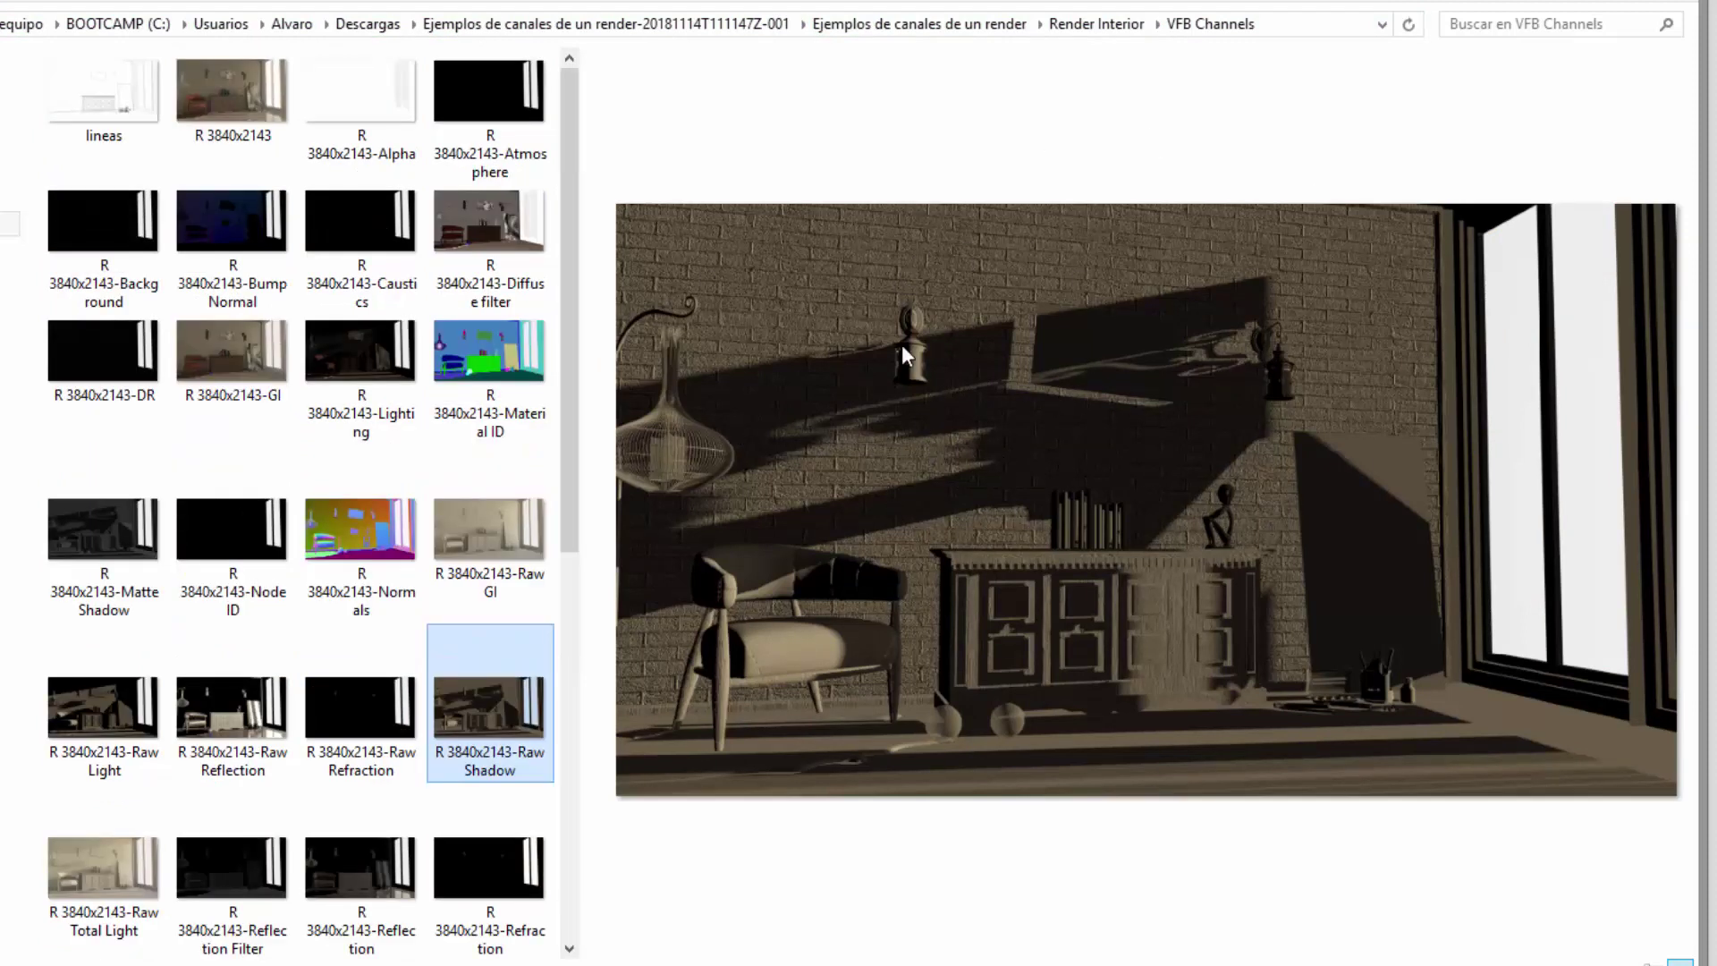
{"action": "left_click", "coordinate": [257, 119]}
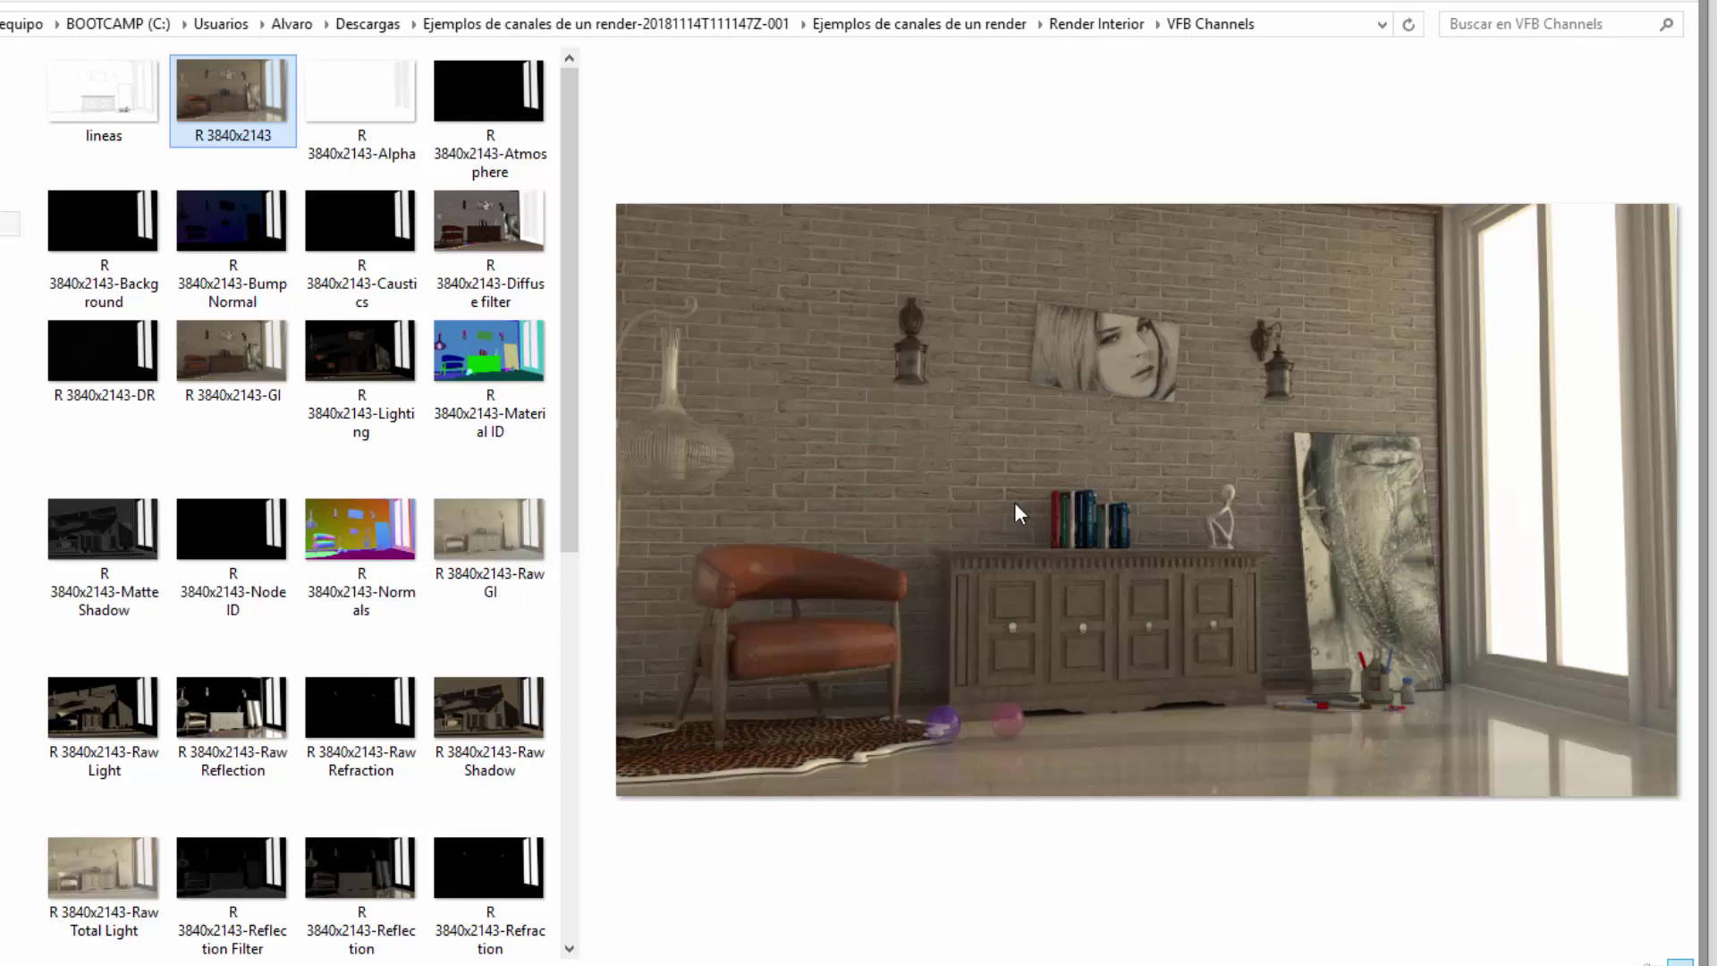
Preview the interior's Raw Reflection channel and return to the base R 3840x2143 image.
{"action": "scroll", "coordinate": [577, 284], "scroll_direction": "down", "scroll_amount": 3}
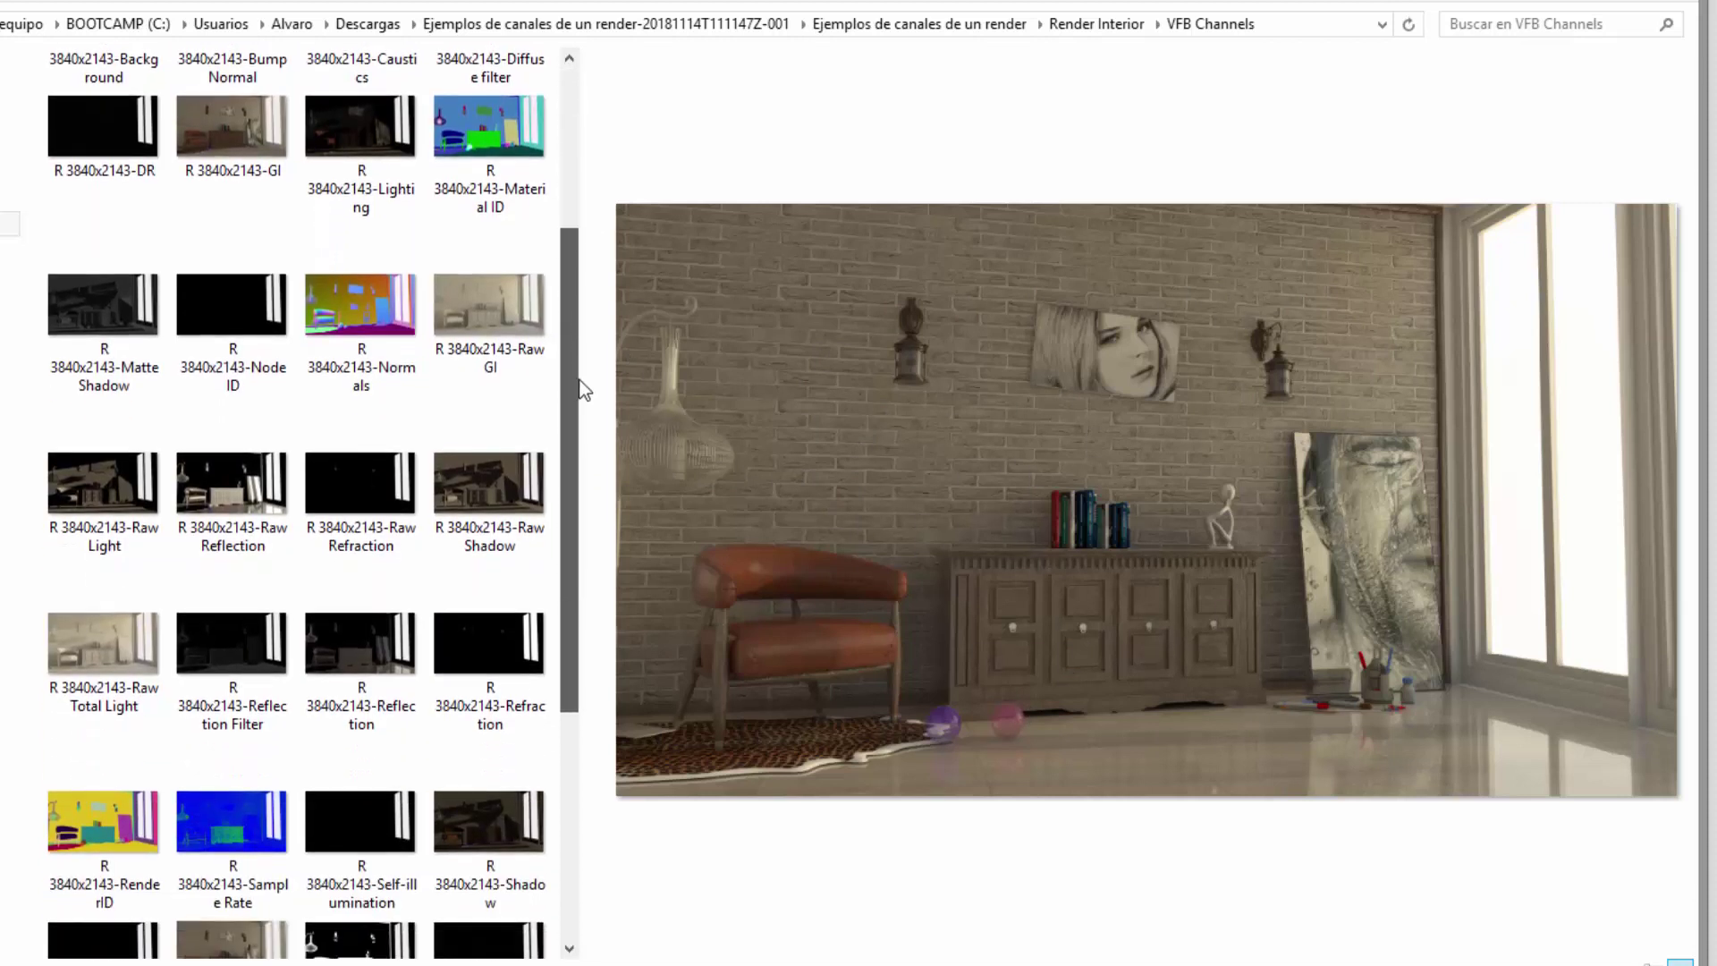
{"action": "left_click", "coordinate": [347, 512]}
{"action": "left_click", "coordinate": [263, 503]}
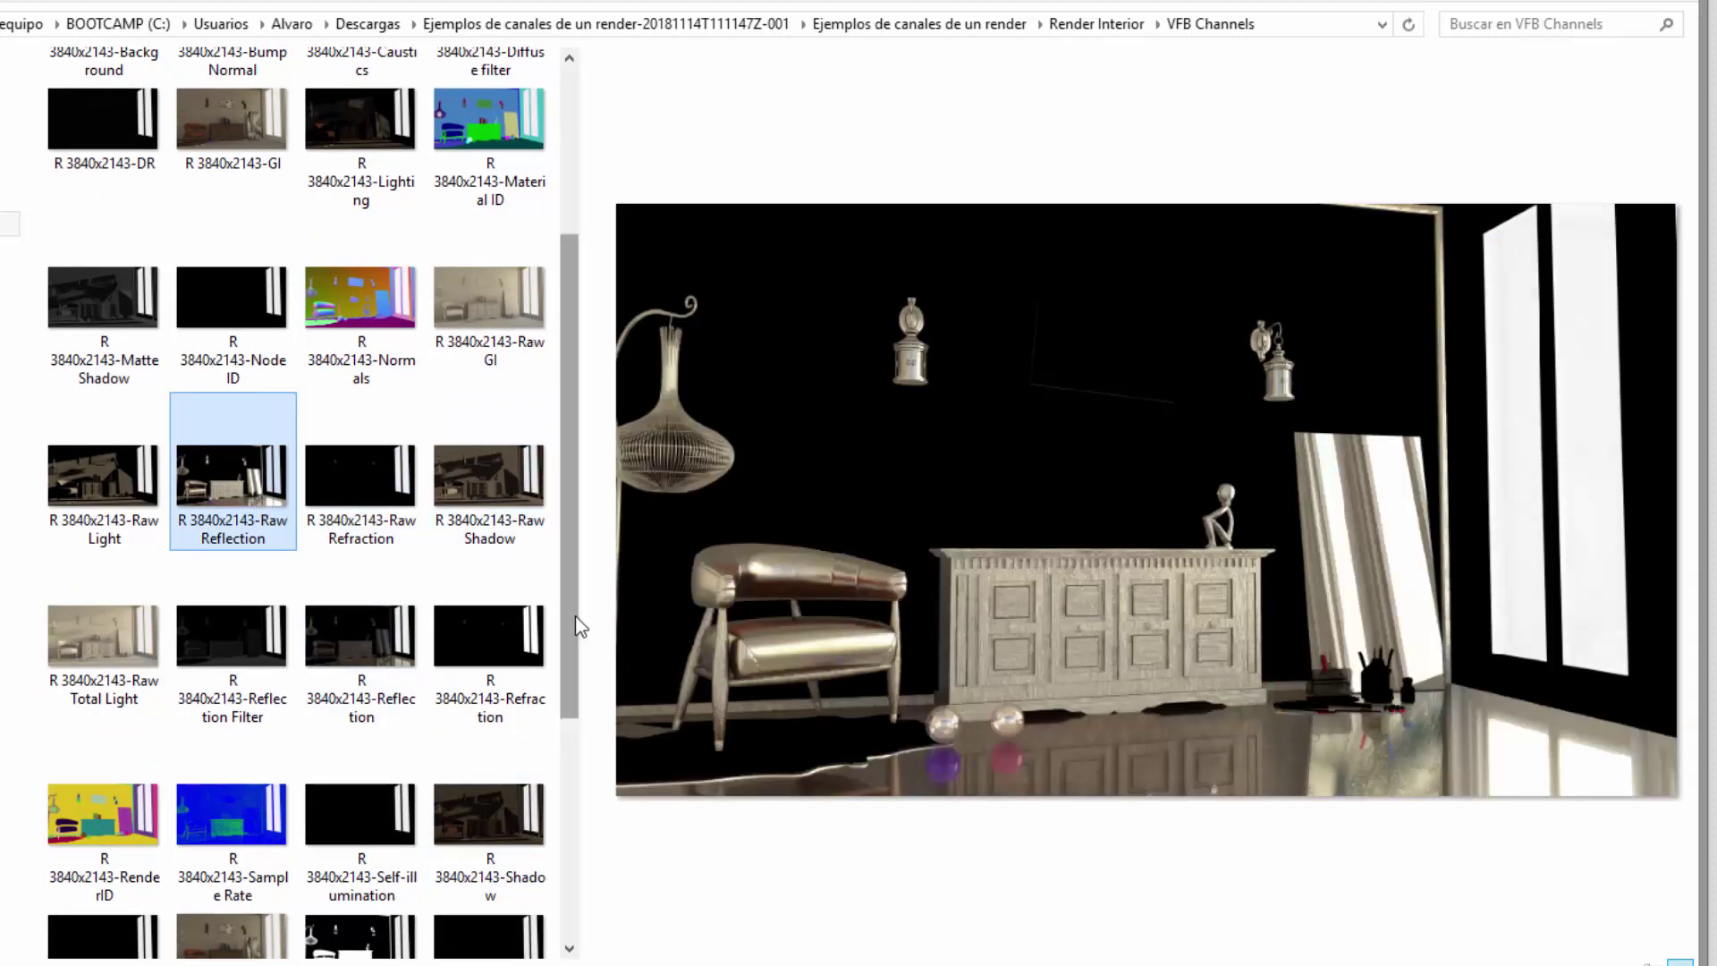
{"action": "scroll", "coordinate": [586, 816], "scroll_direction": "down", "scroll_amount": 3}
{"action": "left_click_drag", "start_coordinate": [587, 833], "coordinate": [578, 403]}
{"action": "key", "text": "Up"}
{"action": "key", "text": "Up"}
{"action": "key", "text": "Up"}
{"action": "key", "text": "Up"}
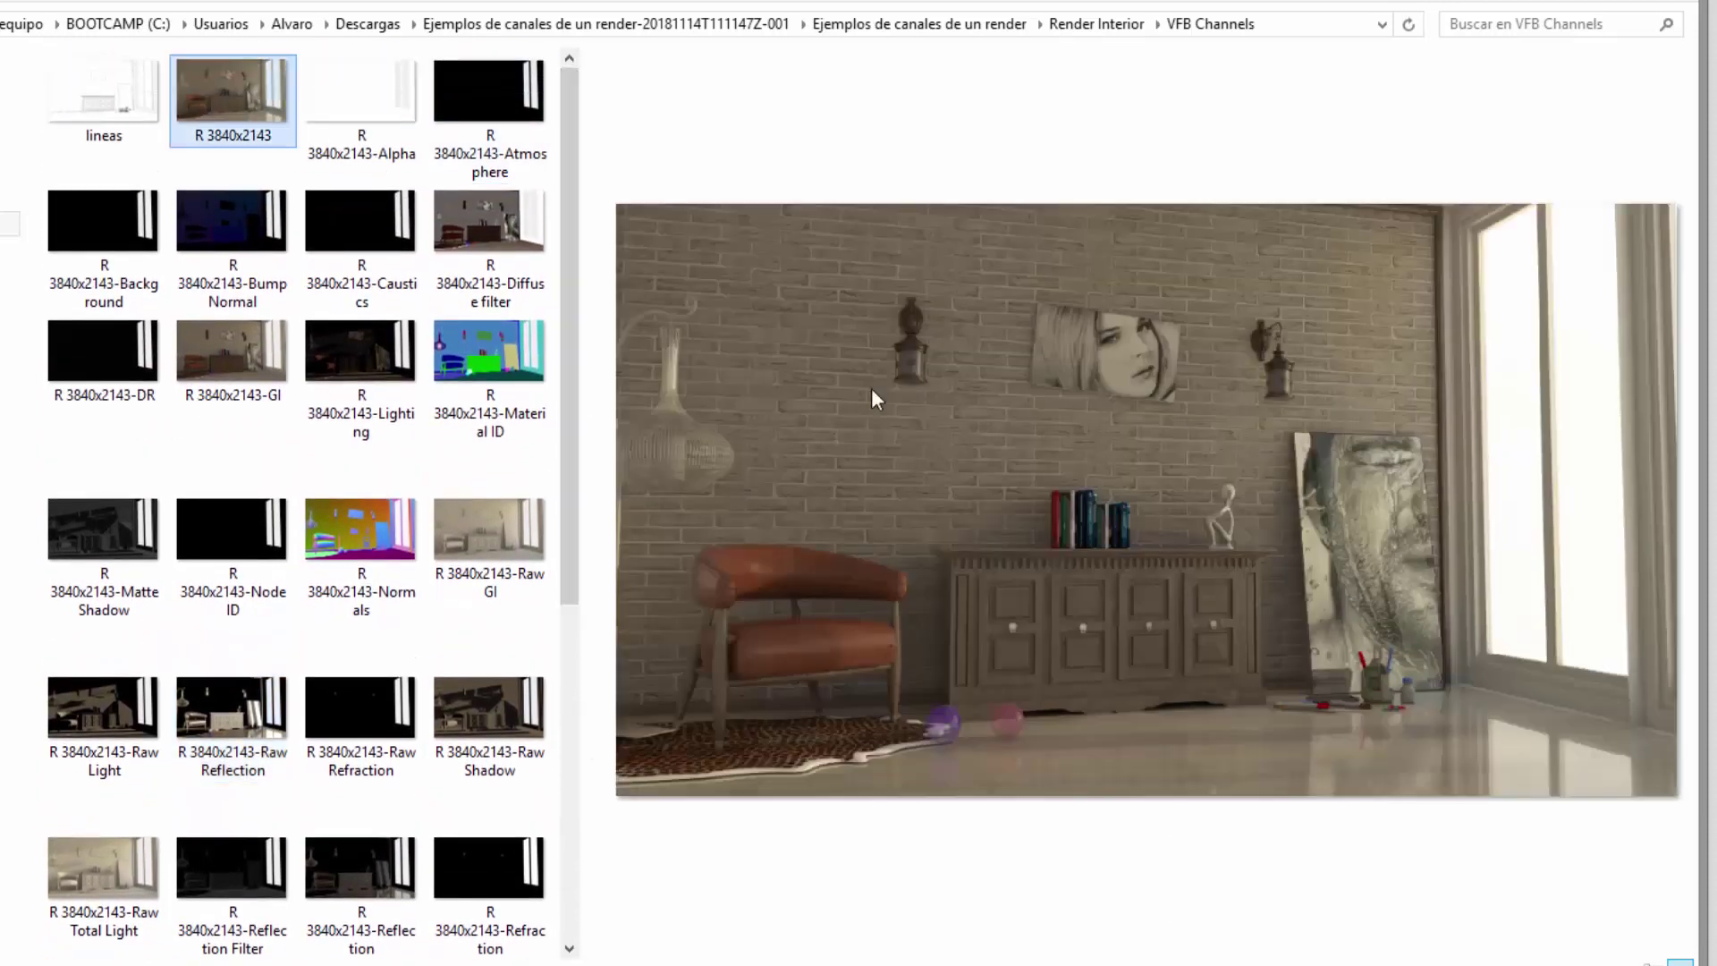
Preview the interior's lineas image, and open the exterior render's VFB Channels folder to preview its lineas image.
{"action": "left_click", "coordinate": [87, 98]}
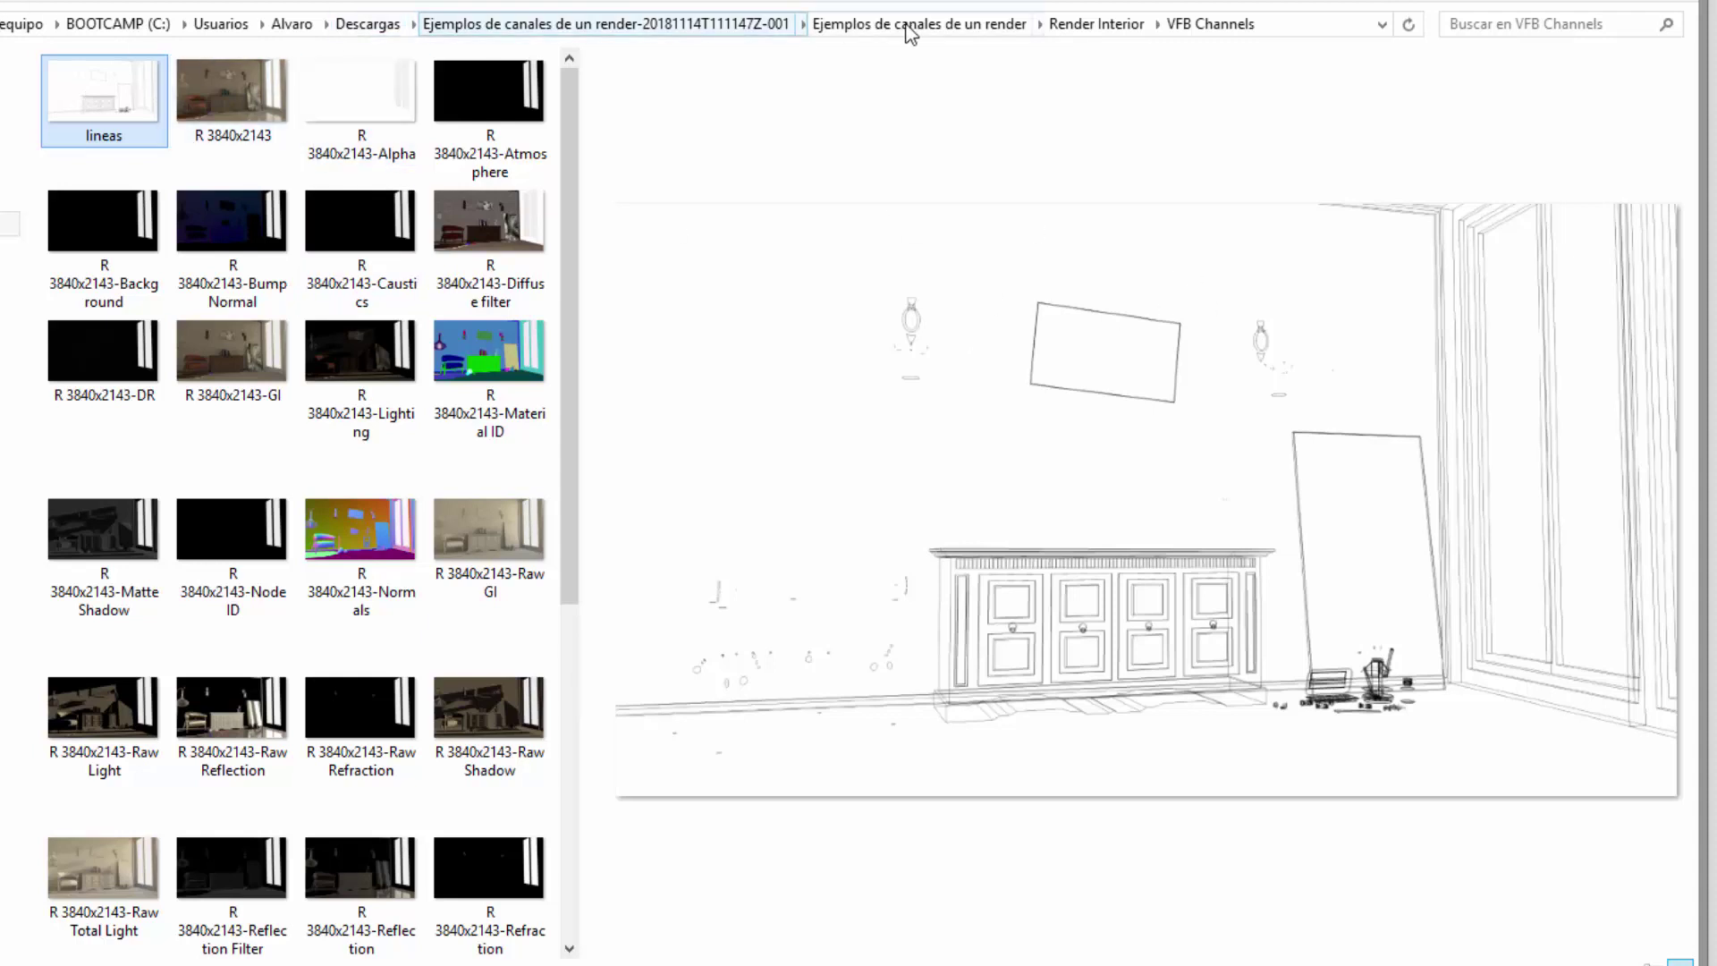
{"action": "left_click", "coordinate": [921, 24]}
{"action": "double_click", "coordinate": [191, 98]}
{"action": "left_click", "coordinate": [131, 115]}
{"action": "double_click", "coordinate": [130, 115]}
{"action": "left_click", "coordinate": [131, 116]}
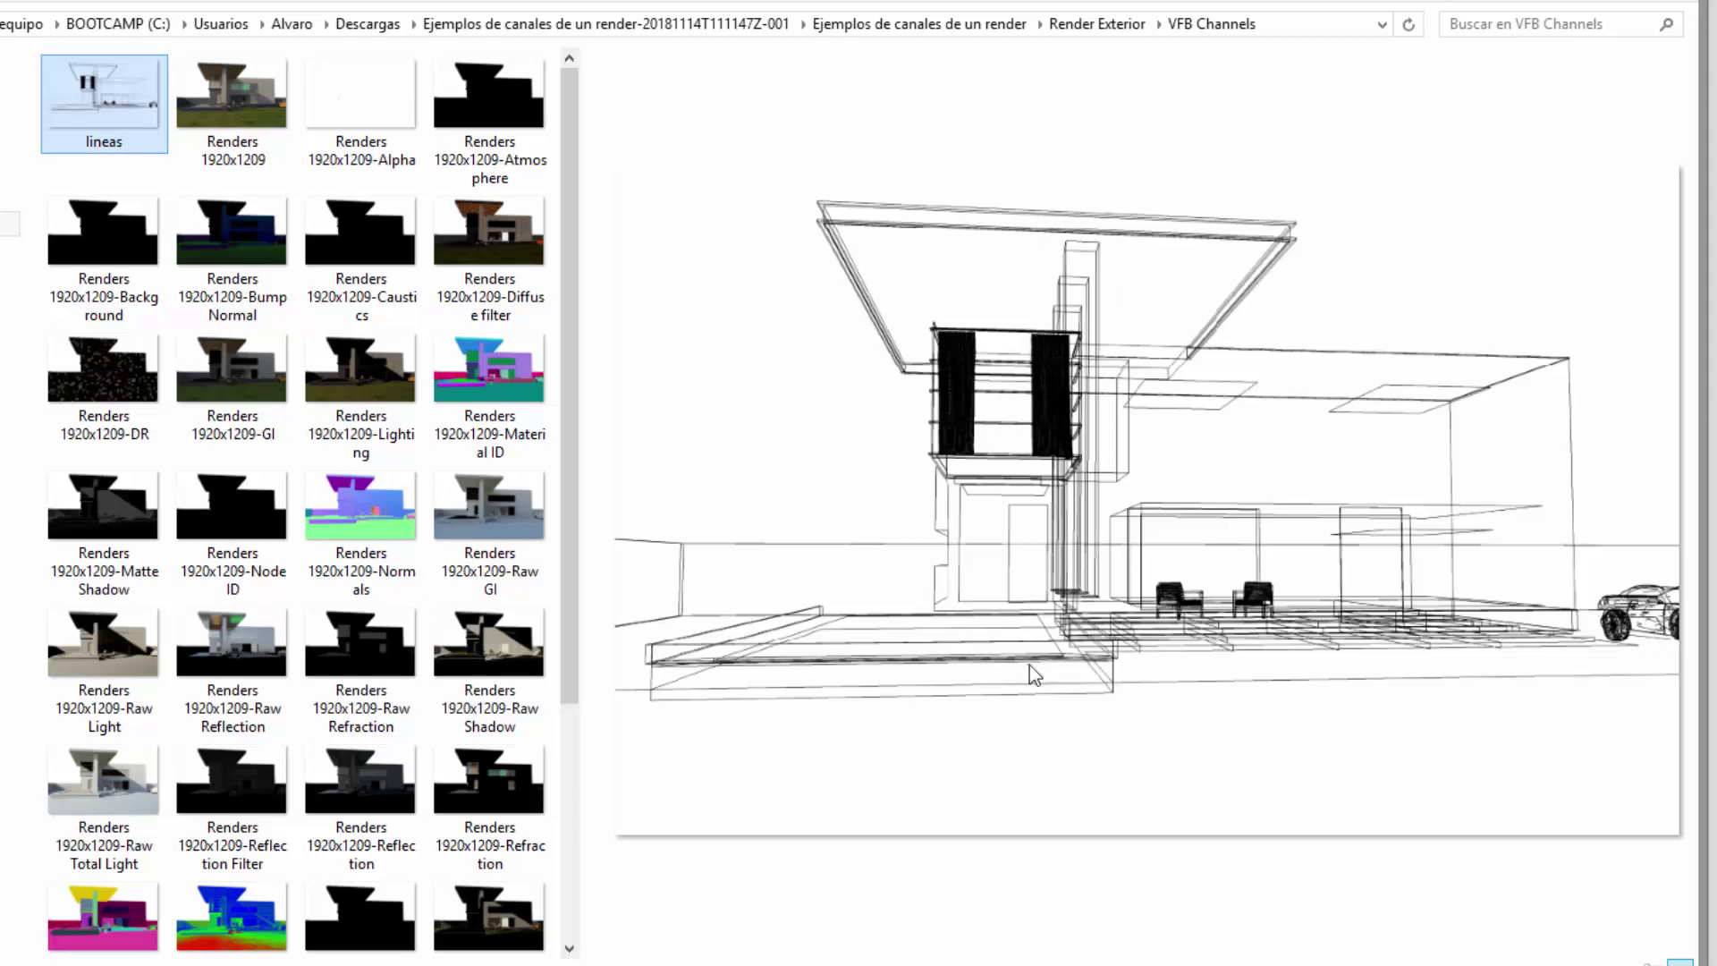
Compare the exterior's lineas image with the base Renders 1920x1209 image.
{"action": "left_click", "coordinate": [288, 88]}
{"action": "left_click", "coordinate": [45, 93]}
{"action": "left_click", "coordinate": [228, 90]}
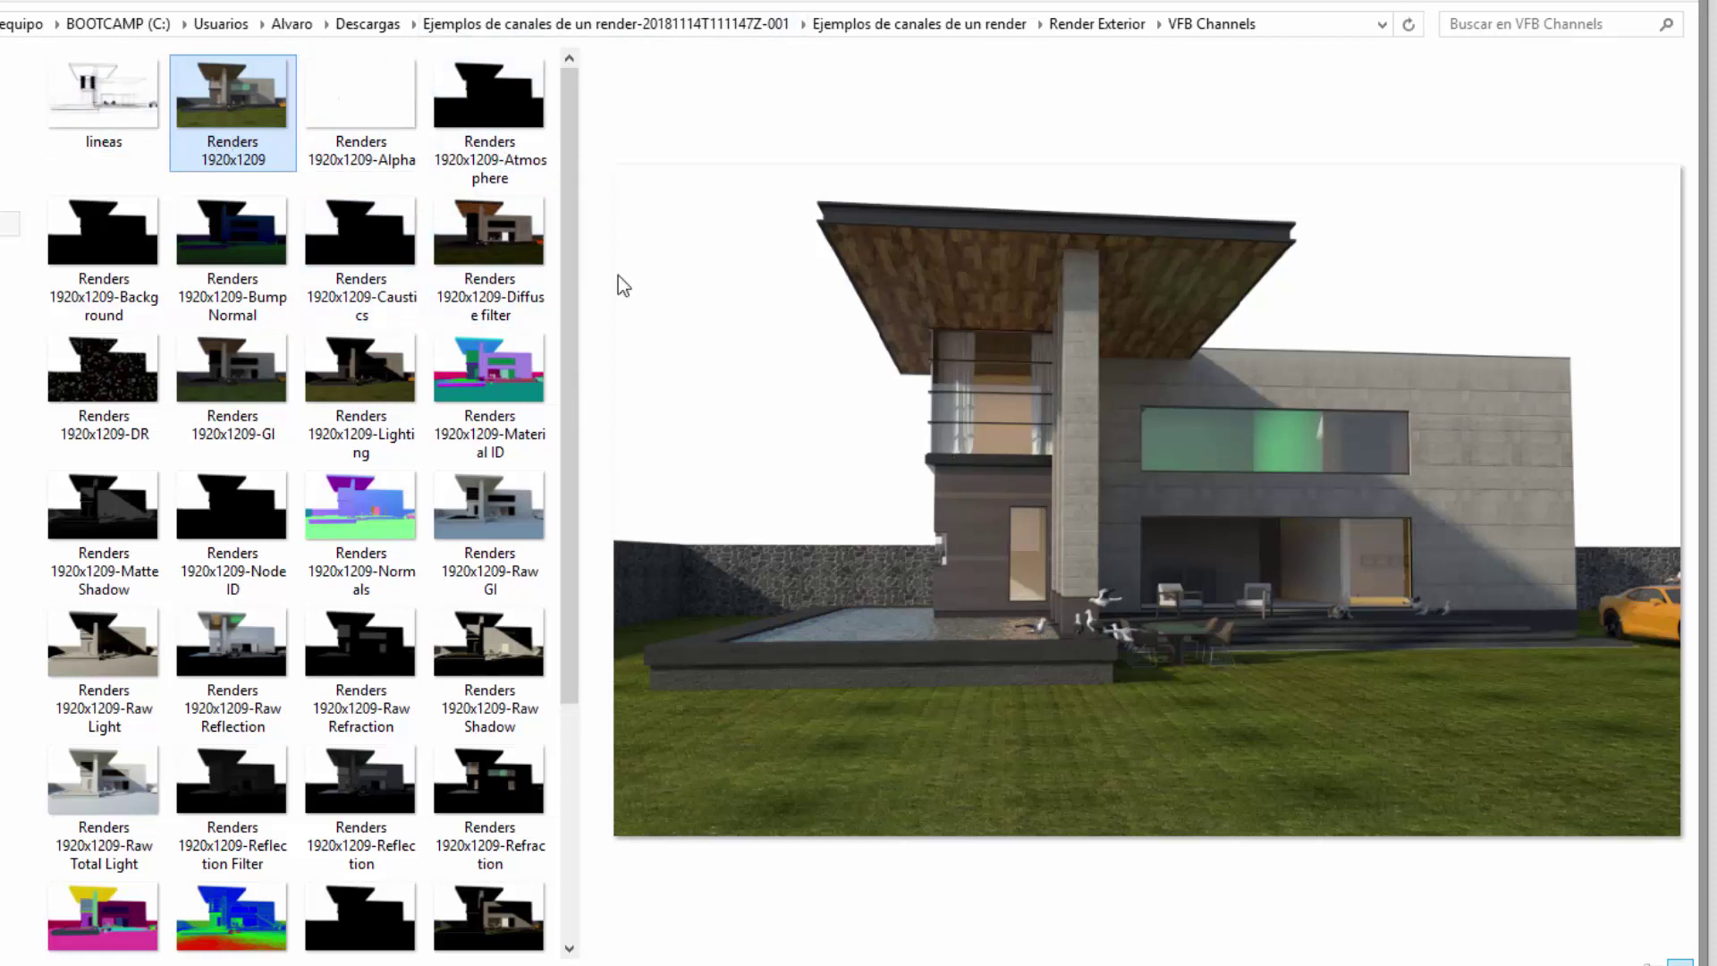
{"action": "left_click", "coordinate": [164, 117]}
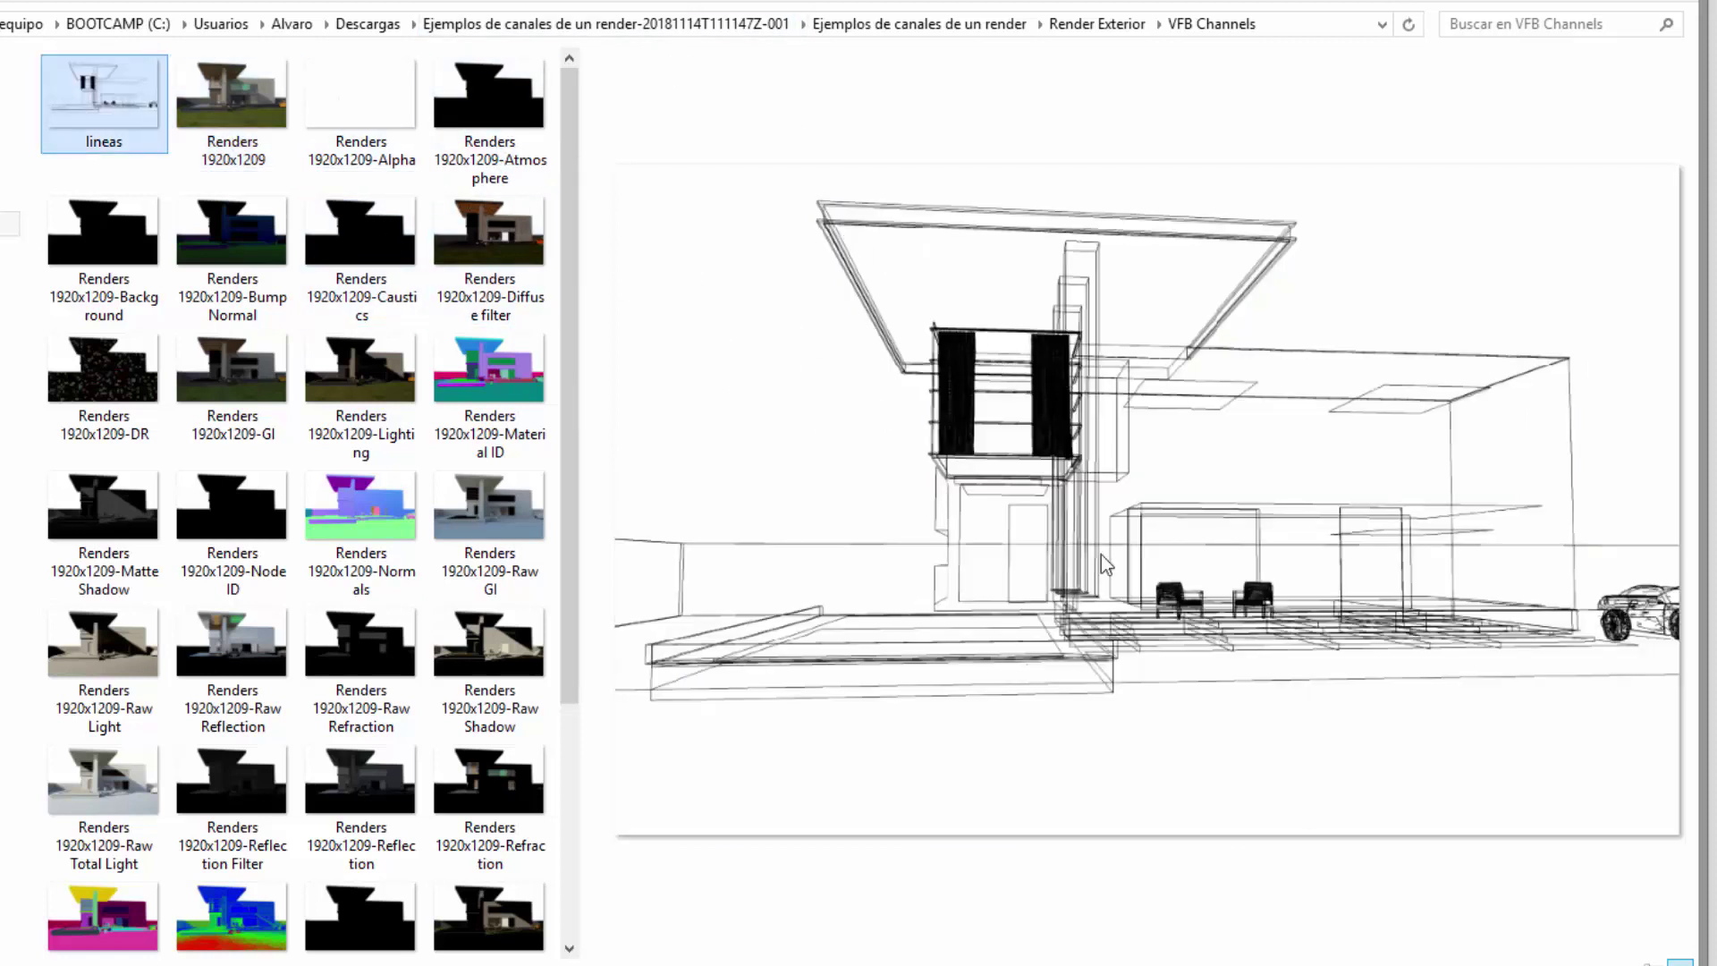
{"action": "key", "text": "Right"}
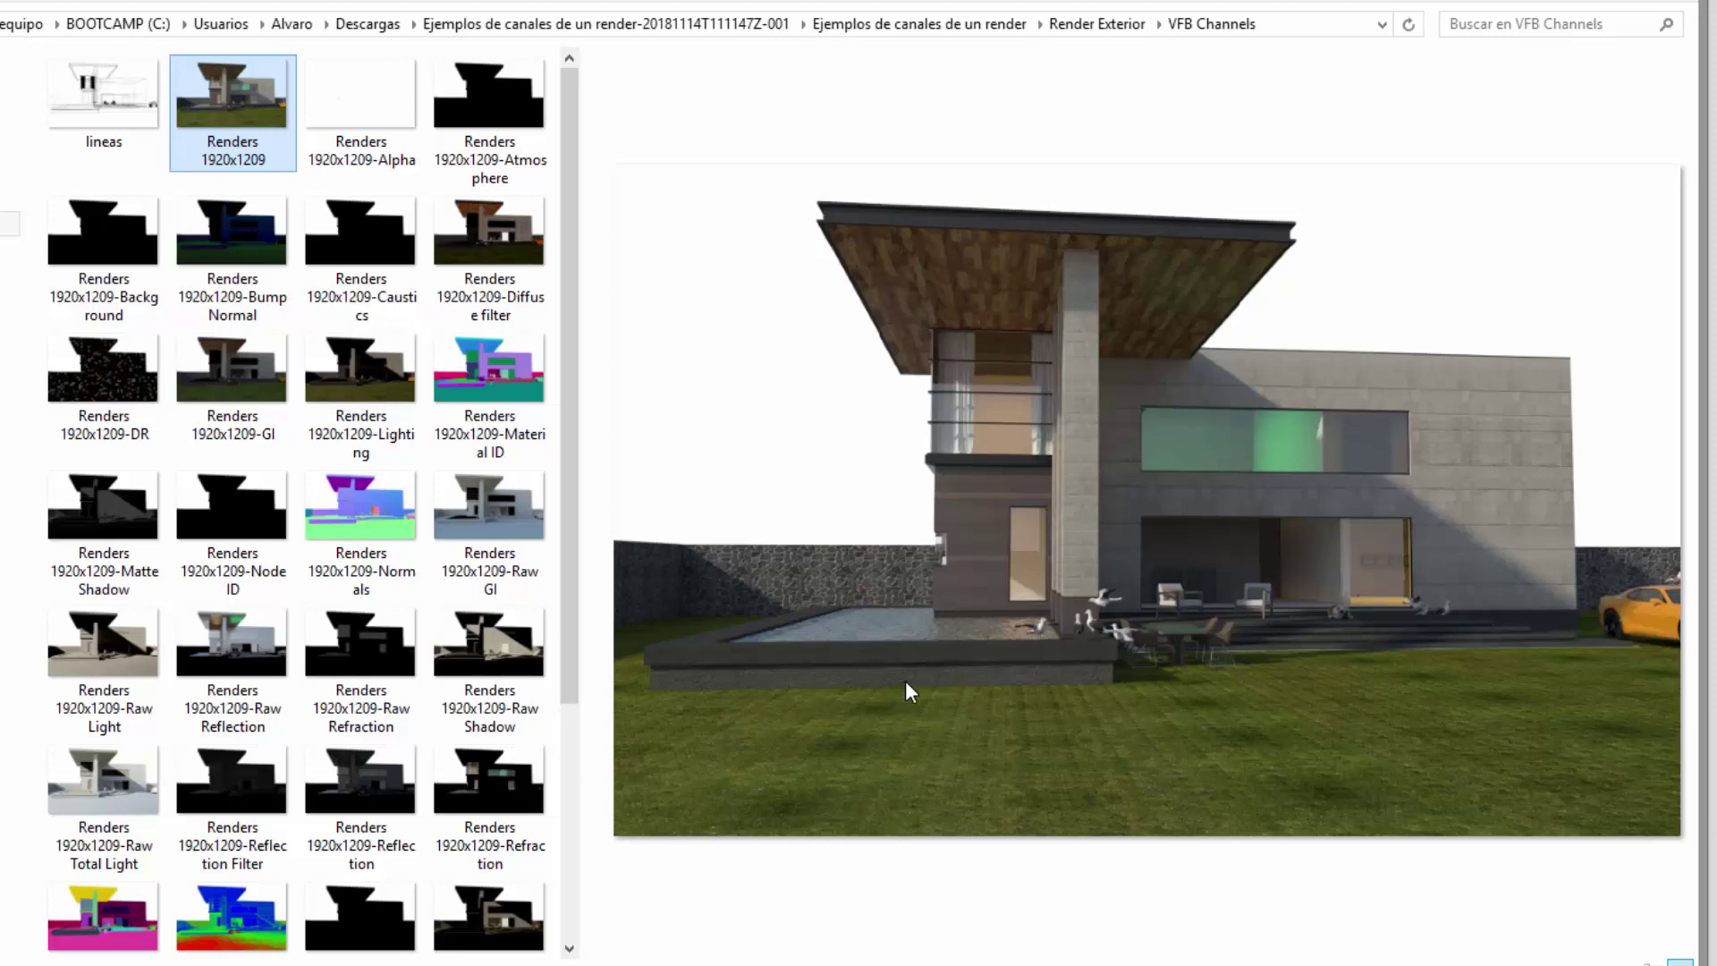
Preview the exterior's Raw Light channel again and look over the remaining channel files.
{"action": "left_click", "coordinate": [111, 656]}
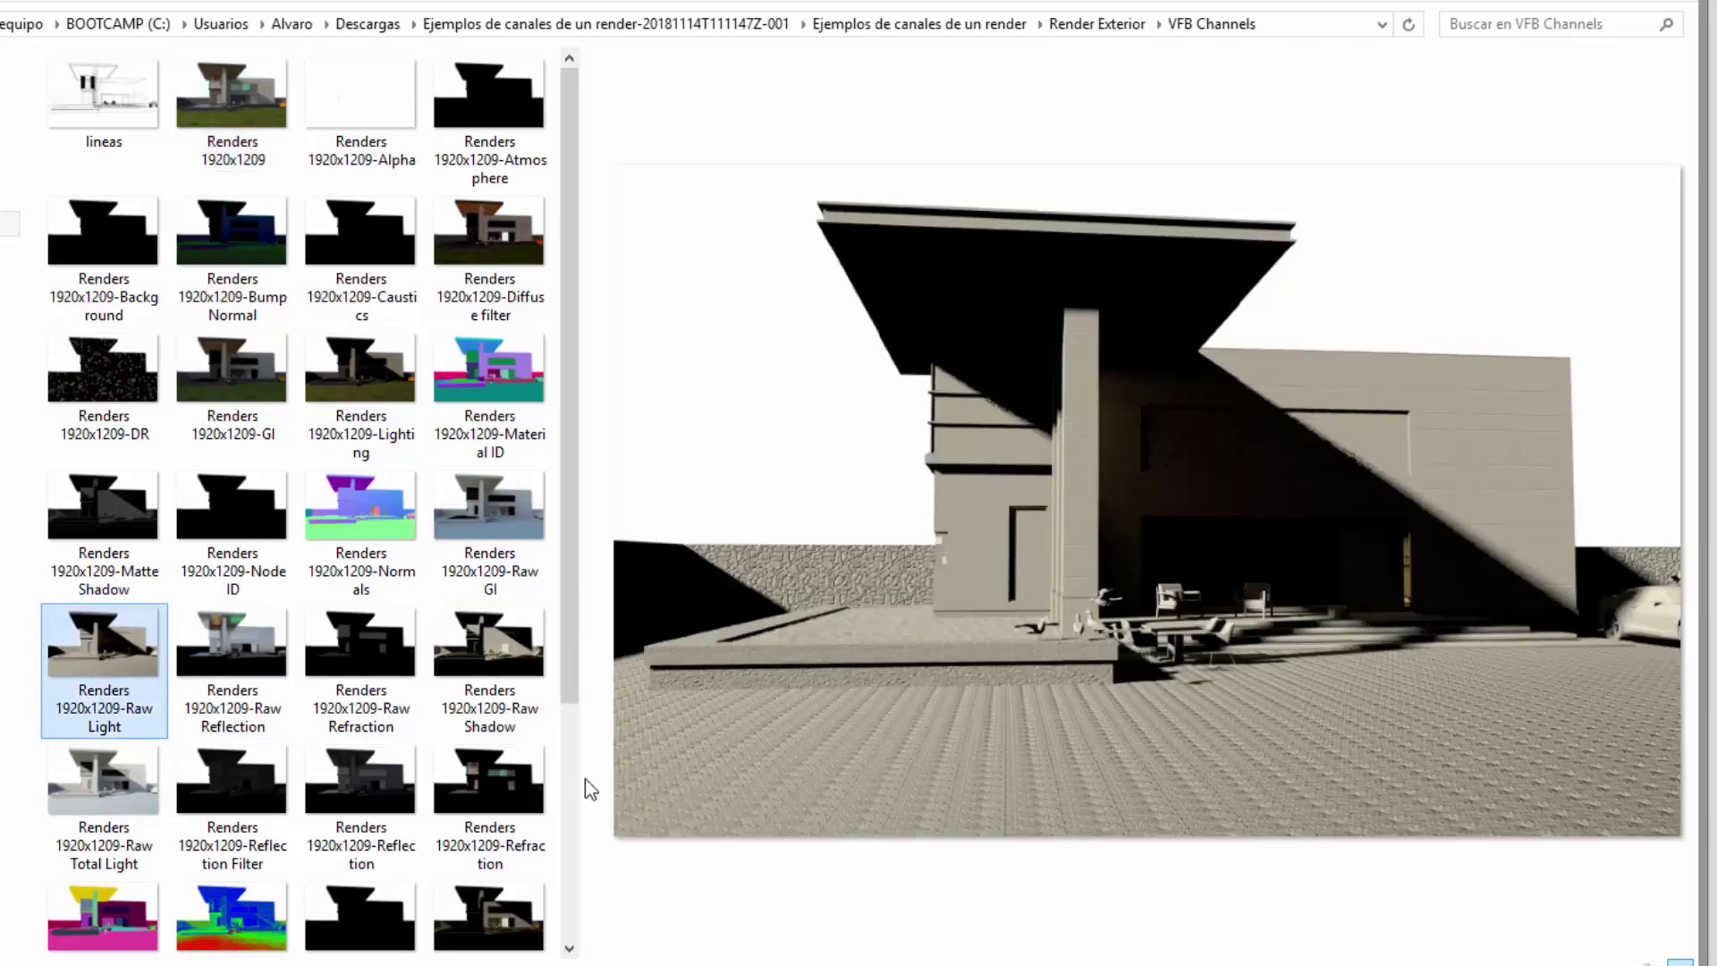
{"action": "scroll", "coordinate": [582, 865], "scroll_direction": "down", "scroll_amount": 2}
{"action": "scroll", "coordinate": [583, 486], "scroll_direction": "up", "scroll_amount": 3}
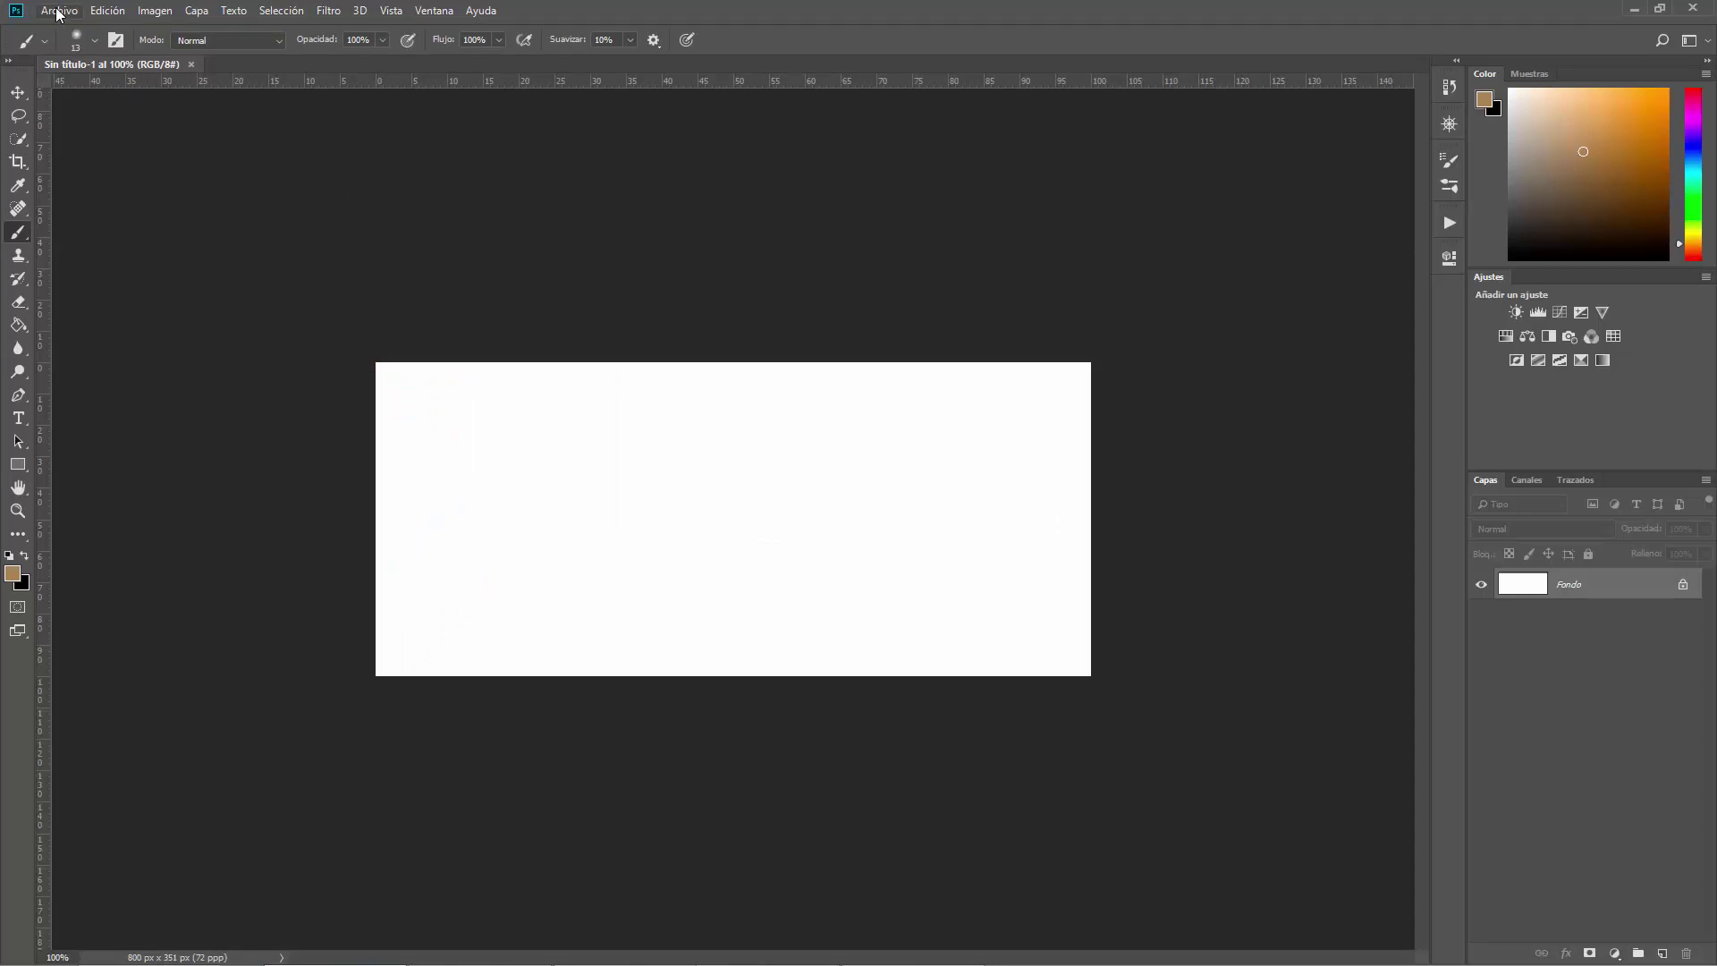
Switch to Photoshop and start the Cargar archivos en pila script for loading several files as layers.
{"action": "left_click", "coordinate": [59, 12]}
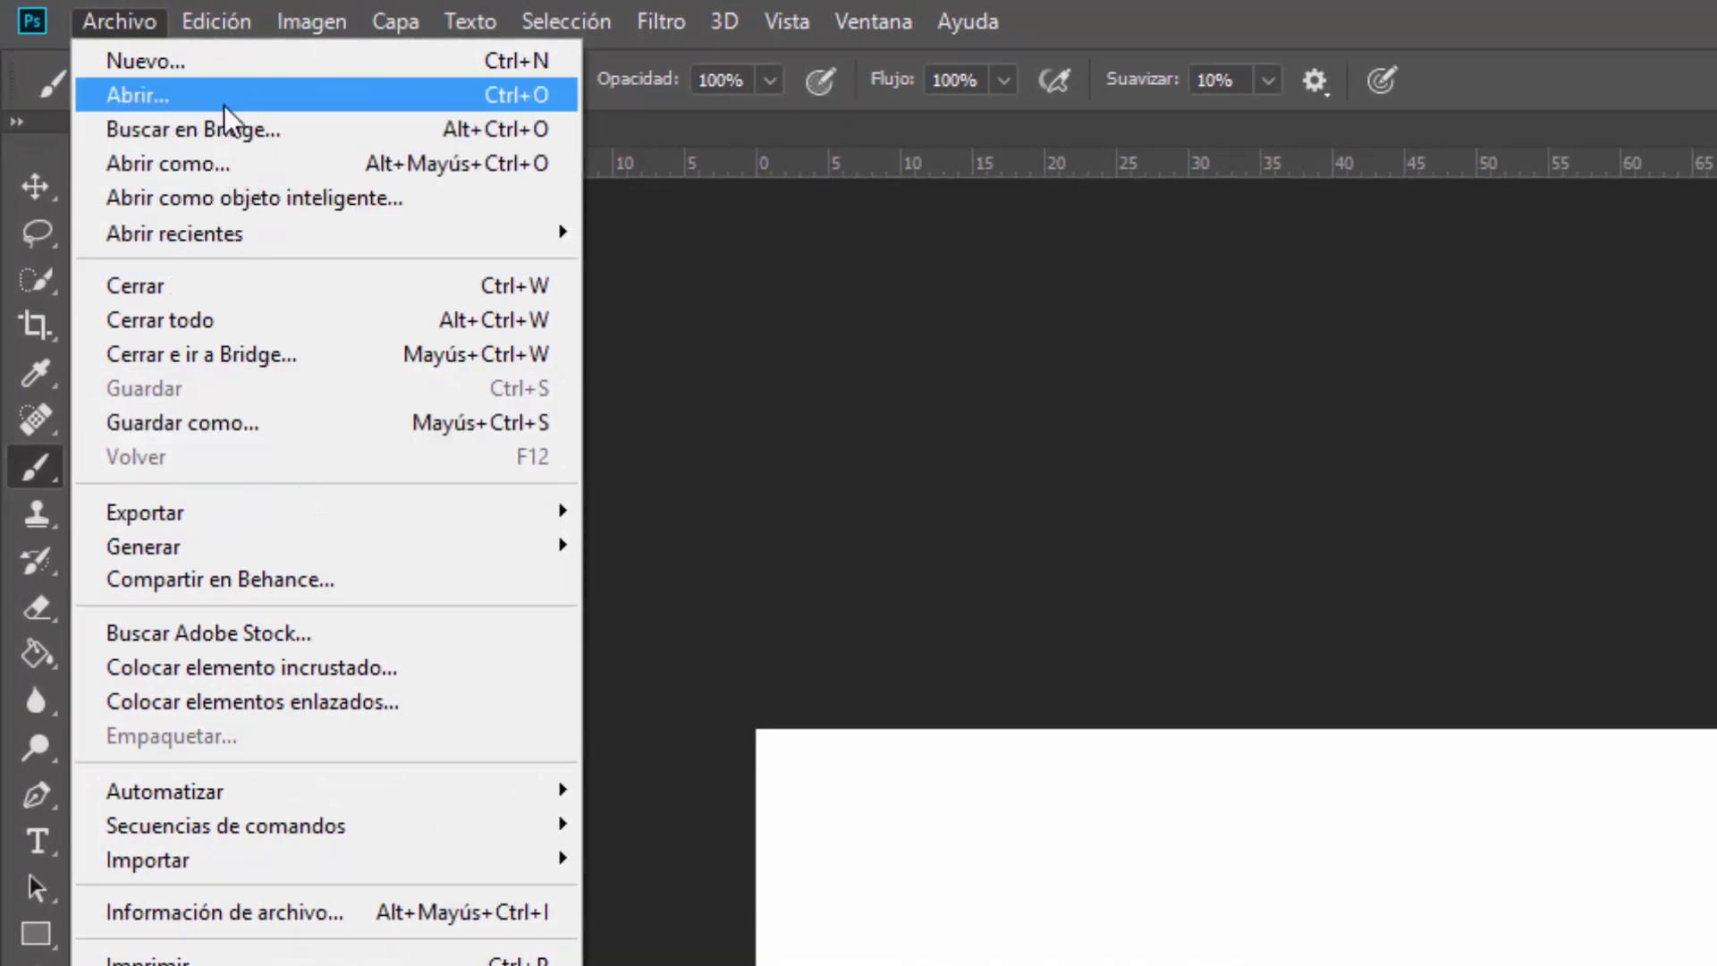
{"action": "mouse_move", "coordinate": [360, 850]}
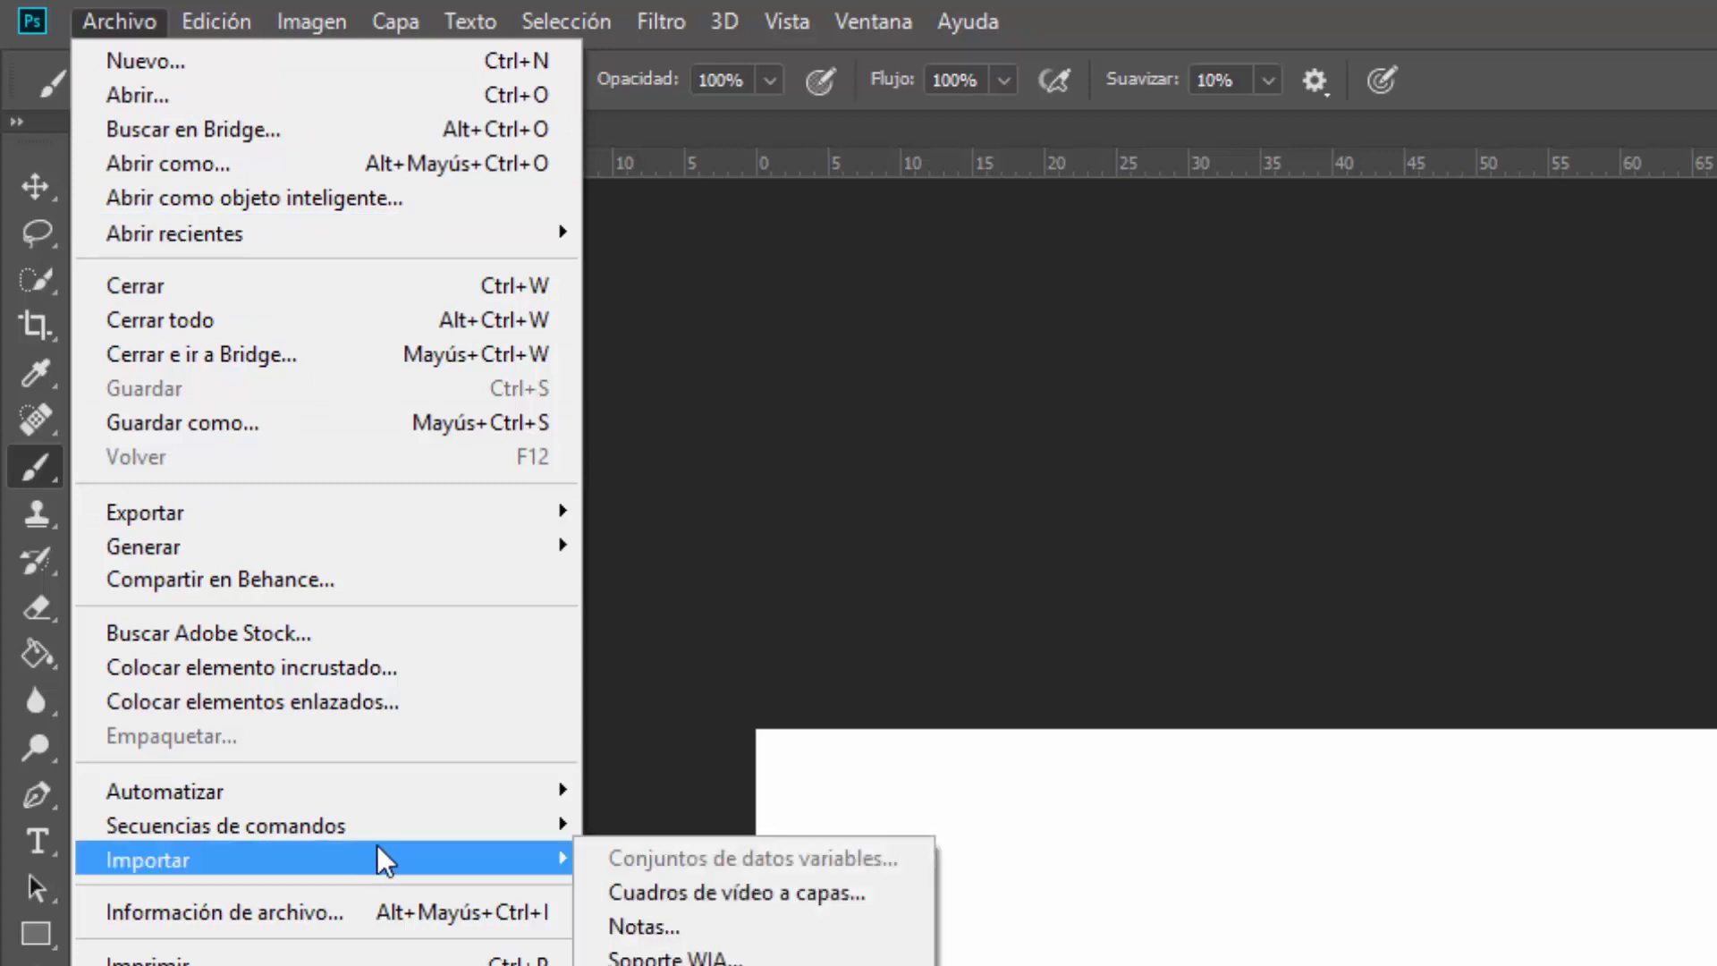
{"action": "mouse_move", "coordinate": [501, 791]}
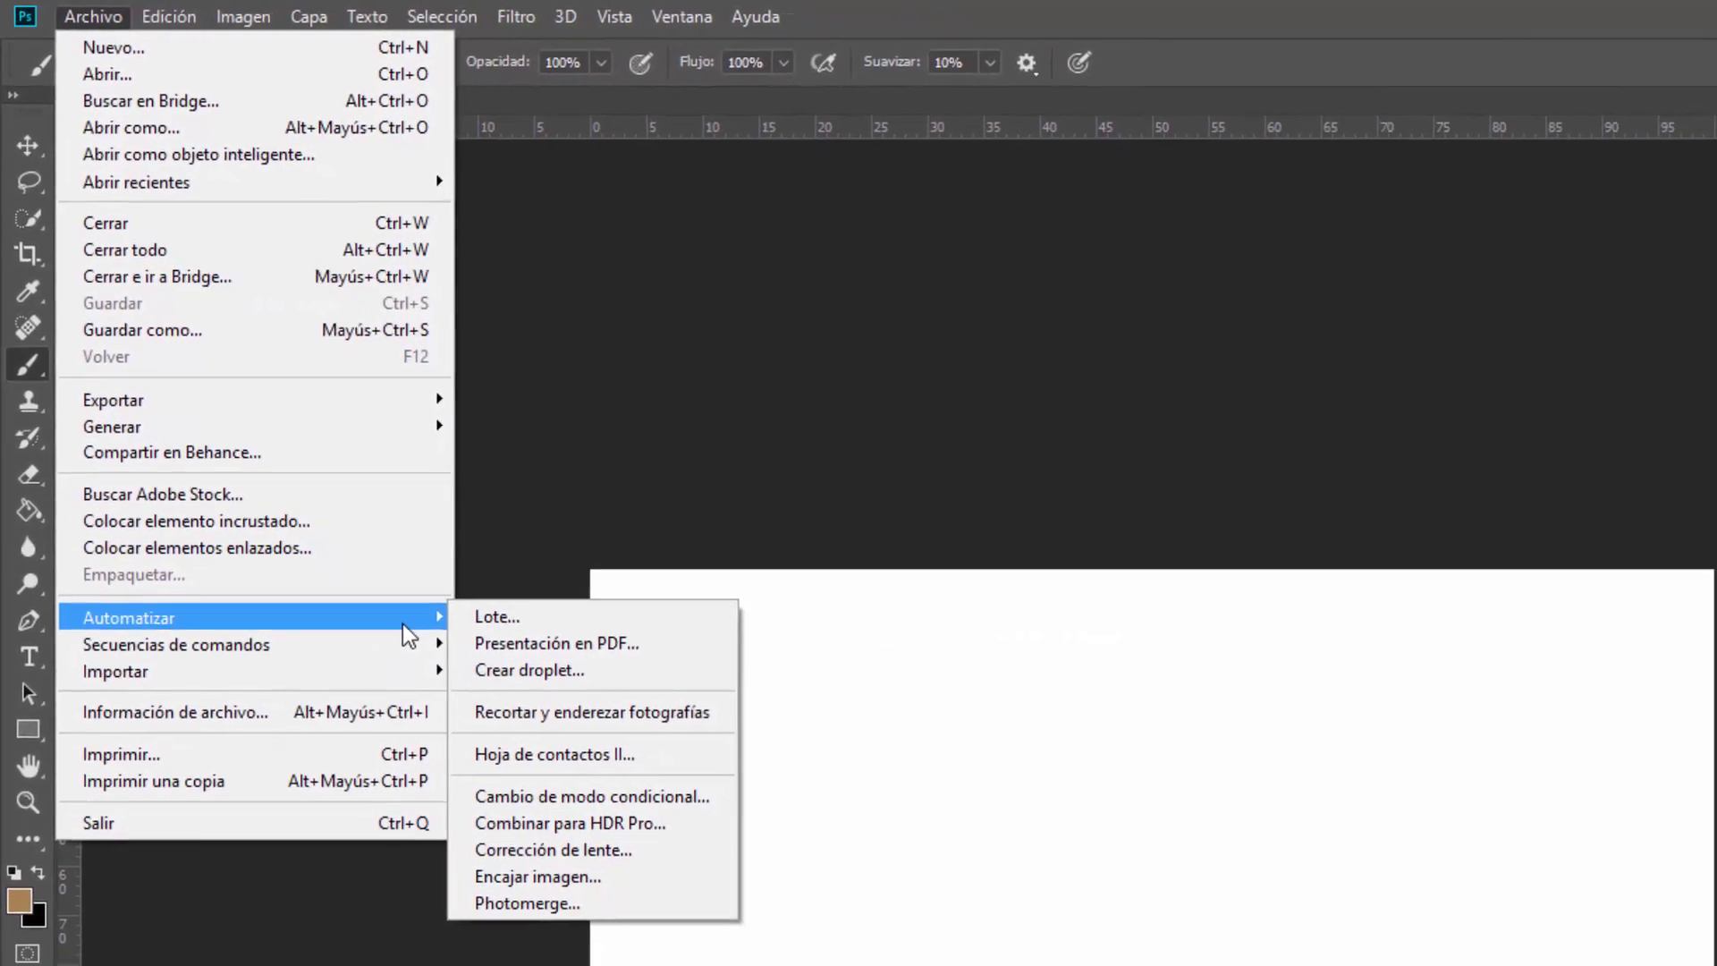
{"action": "mouse_move", "coordinate": [404, 660]}
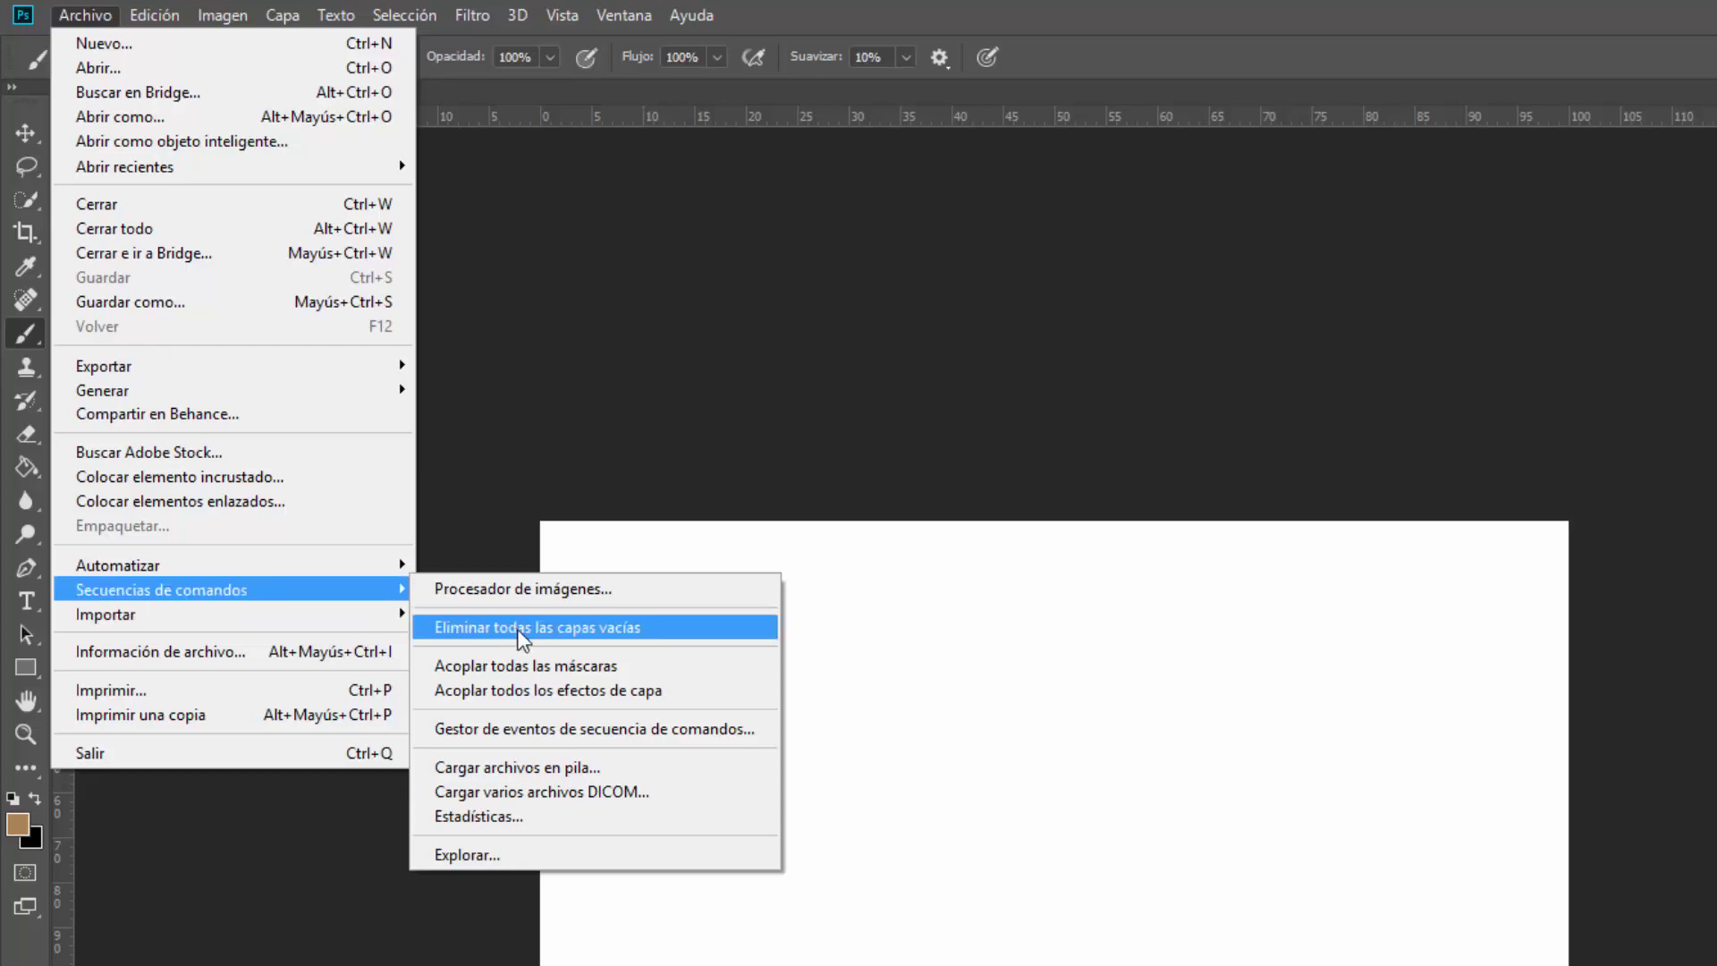
{"action": "left_click", "coordinate": [667, 768]}
{"action": "left_click_drag", "start_coordinate": [1295, 410], "coordinate": [1084, 303]}
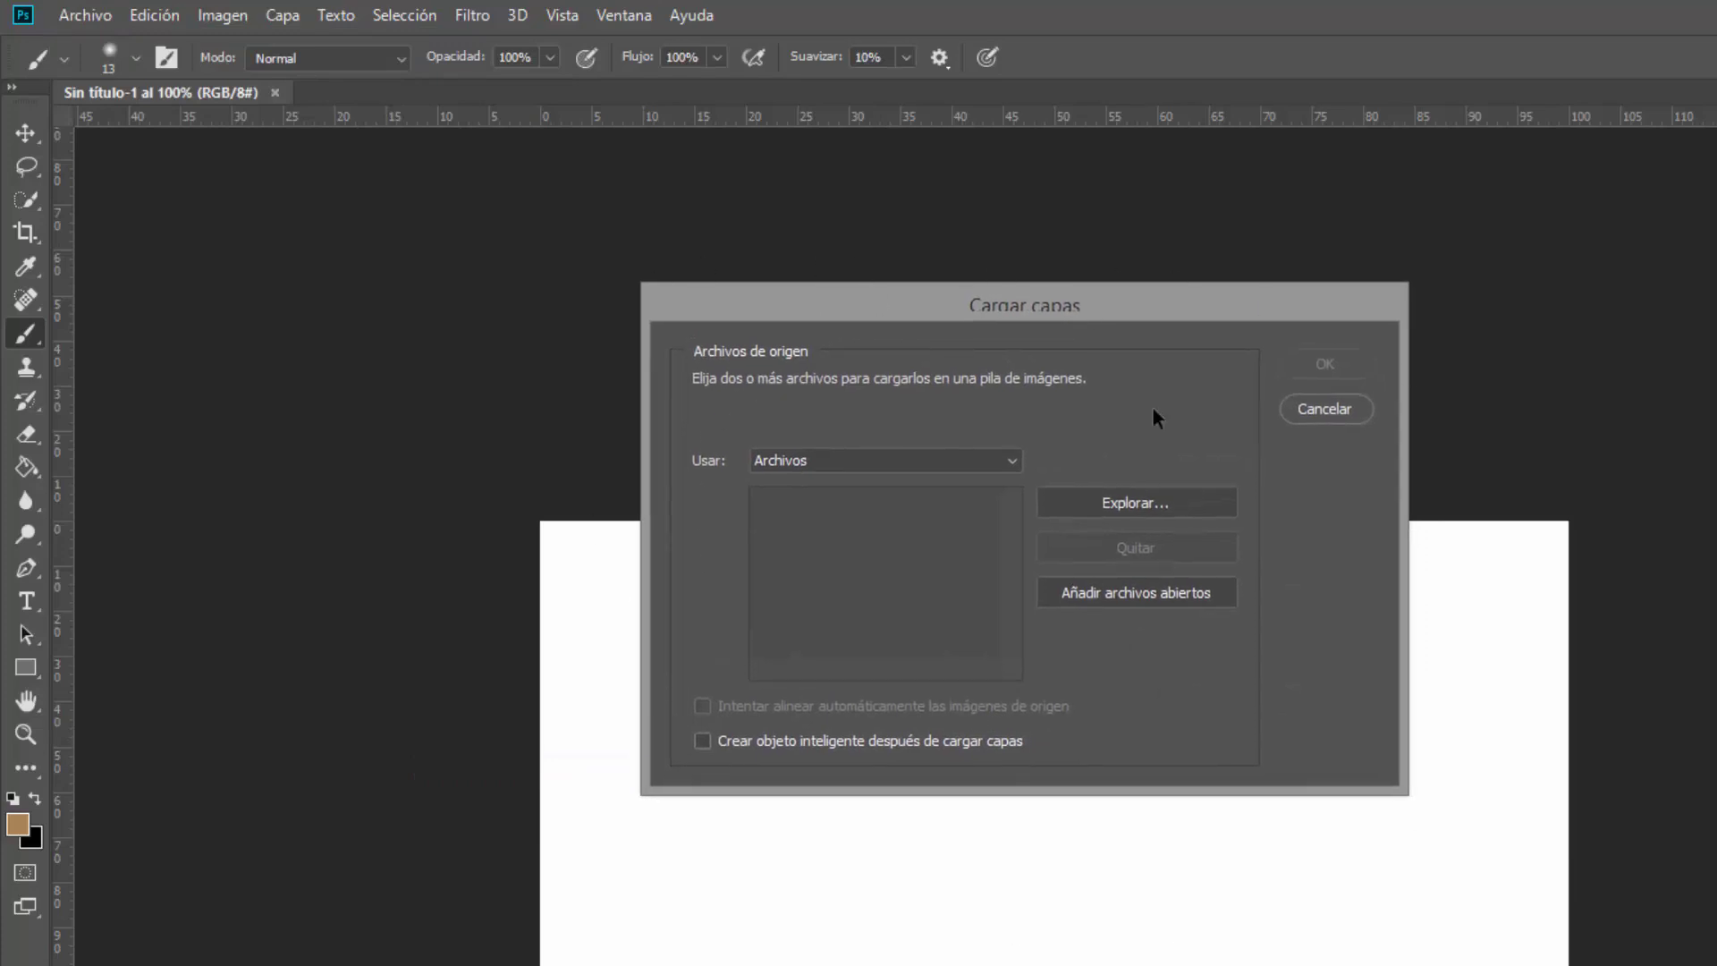
Browse for the source files and open the VFB Channels folder of the Render Exterior example.
{"action": "left_click", "coordinate": [1100, 502]}
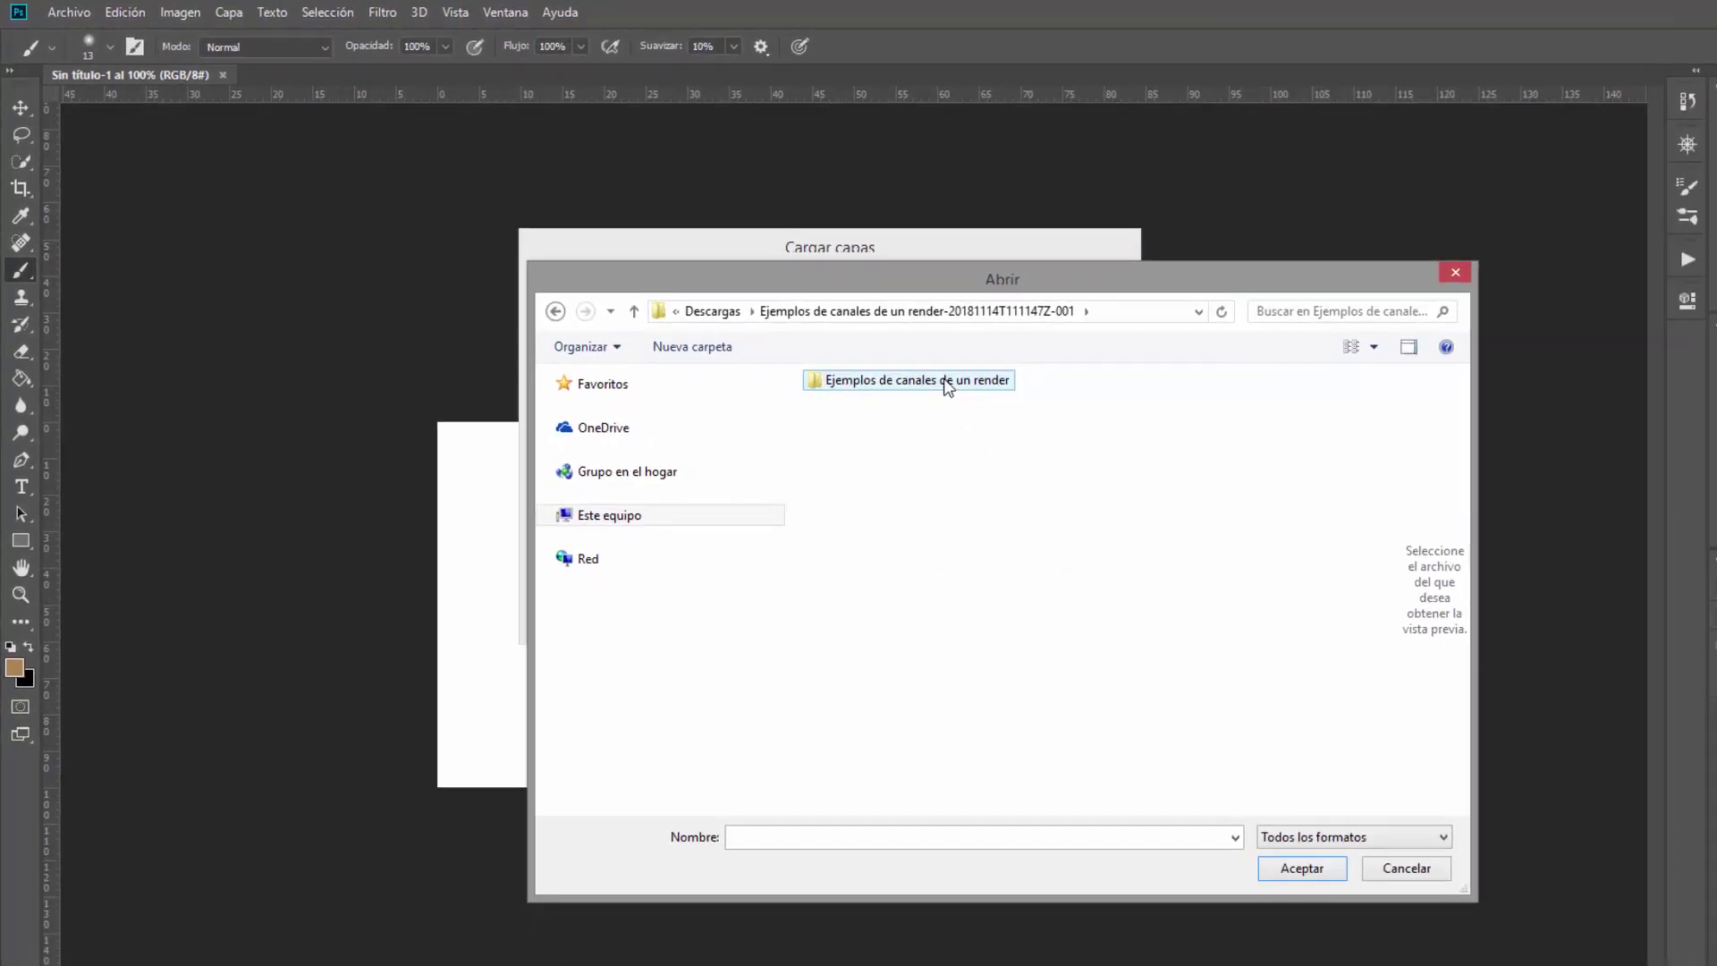
{"action": "double_click", "coordinate": [948, 386]}
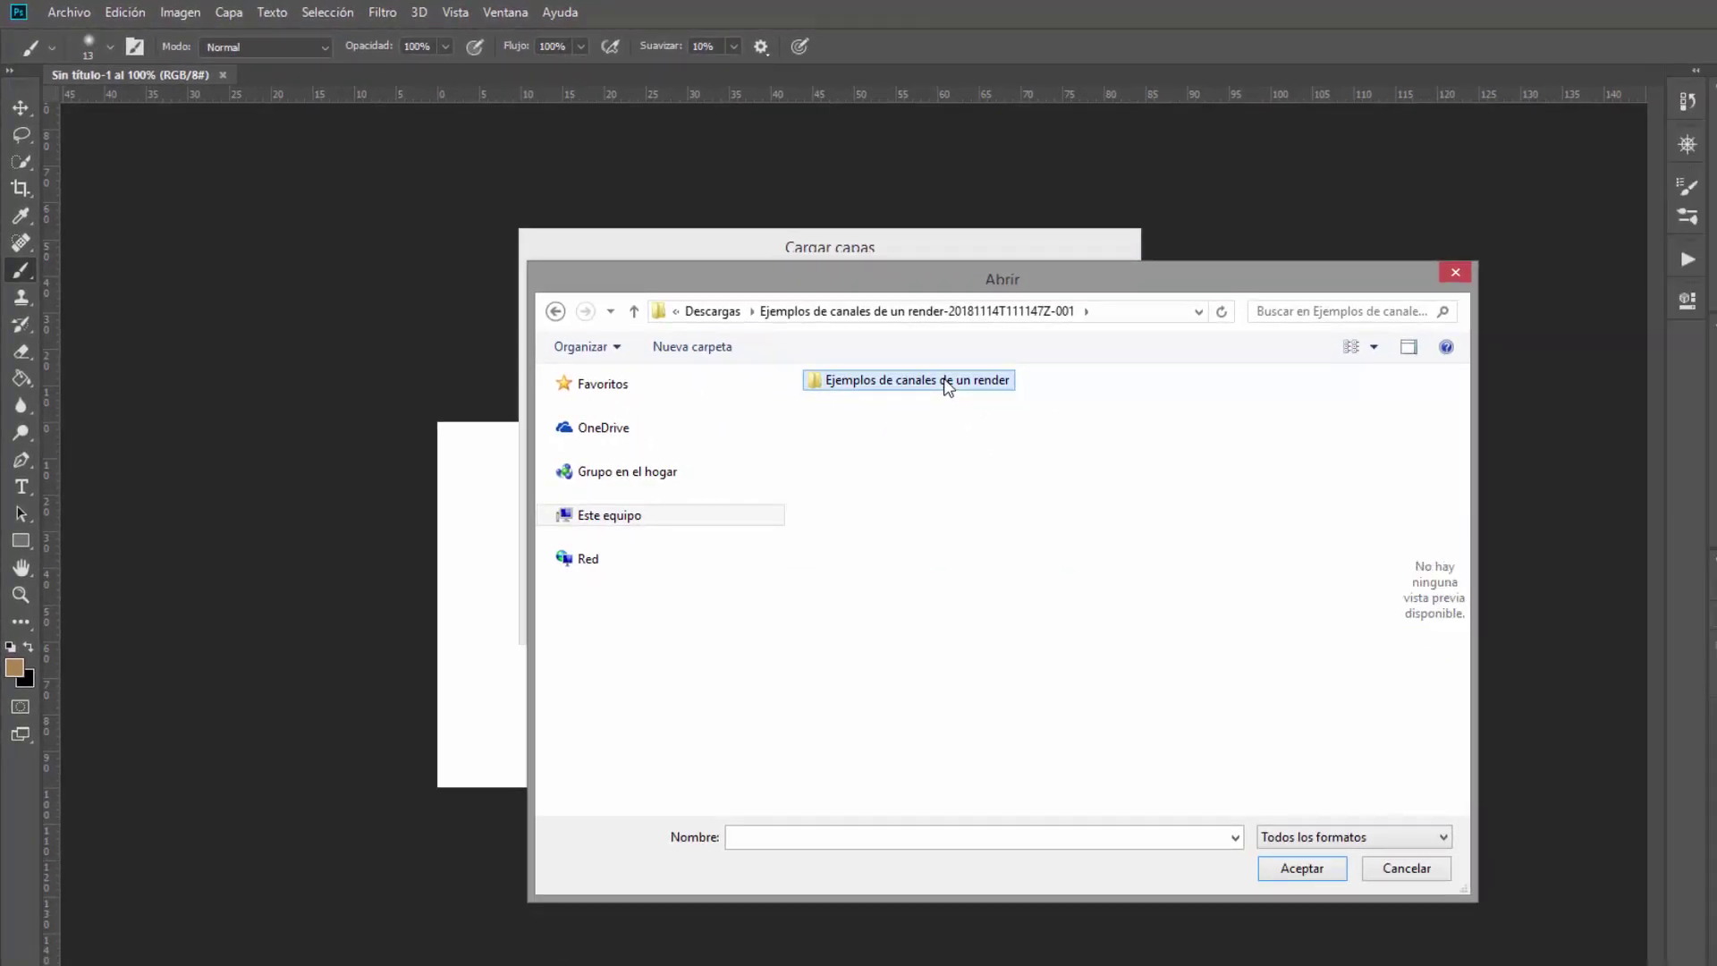
{"action": "left_click", "coordinate": [921, 408]}
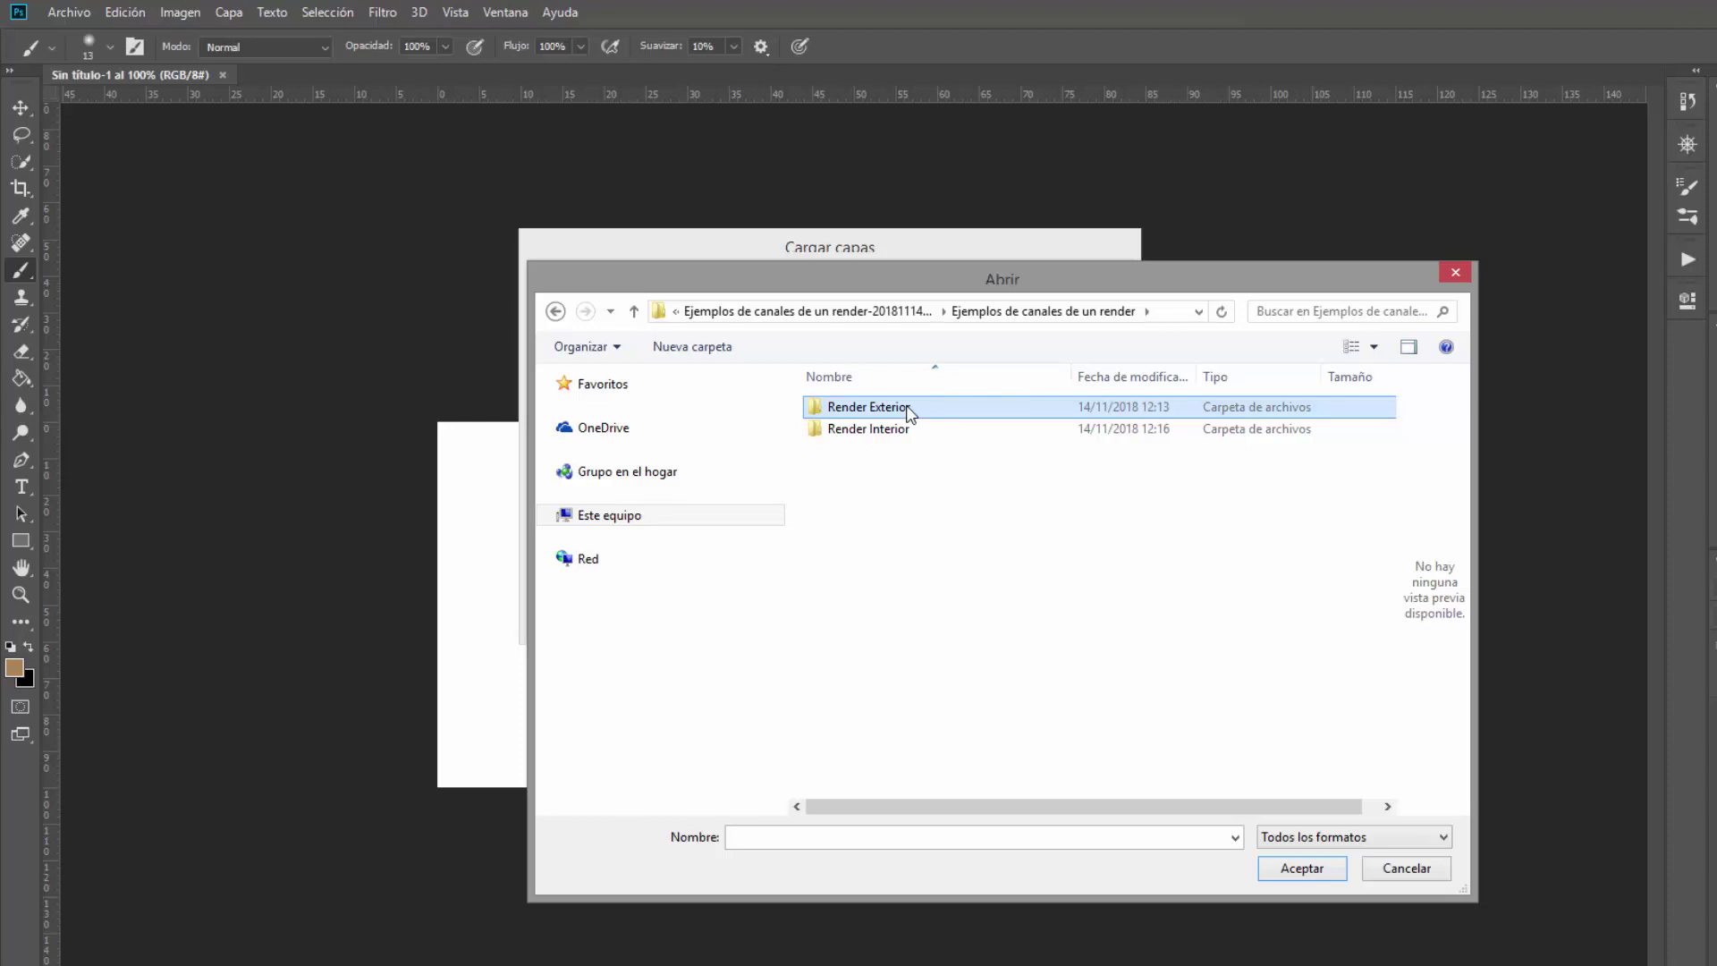
{"action": "double_click", "coordinate": [910, 411]}
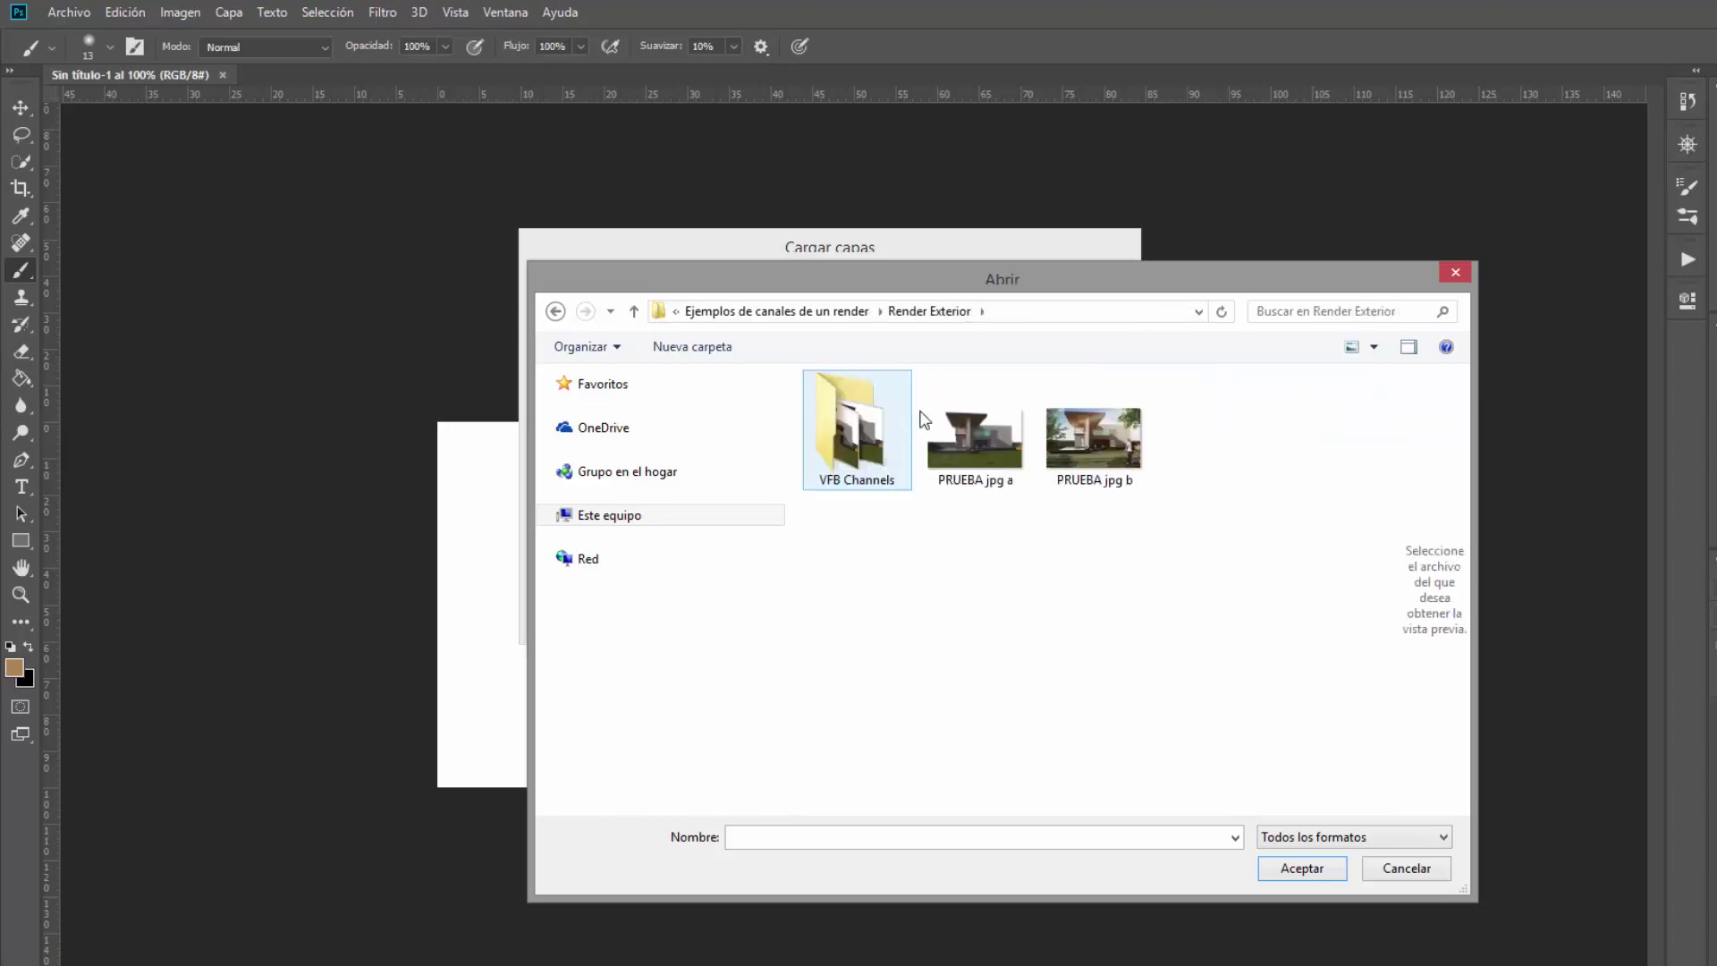
{"action": "double_click", "coordinate": [840, 436]}
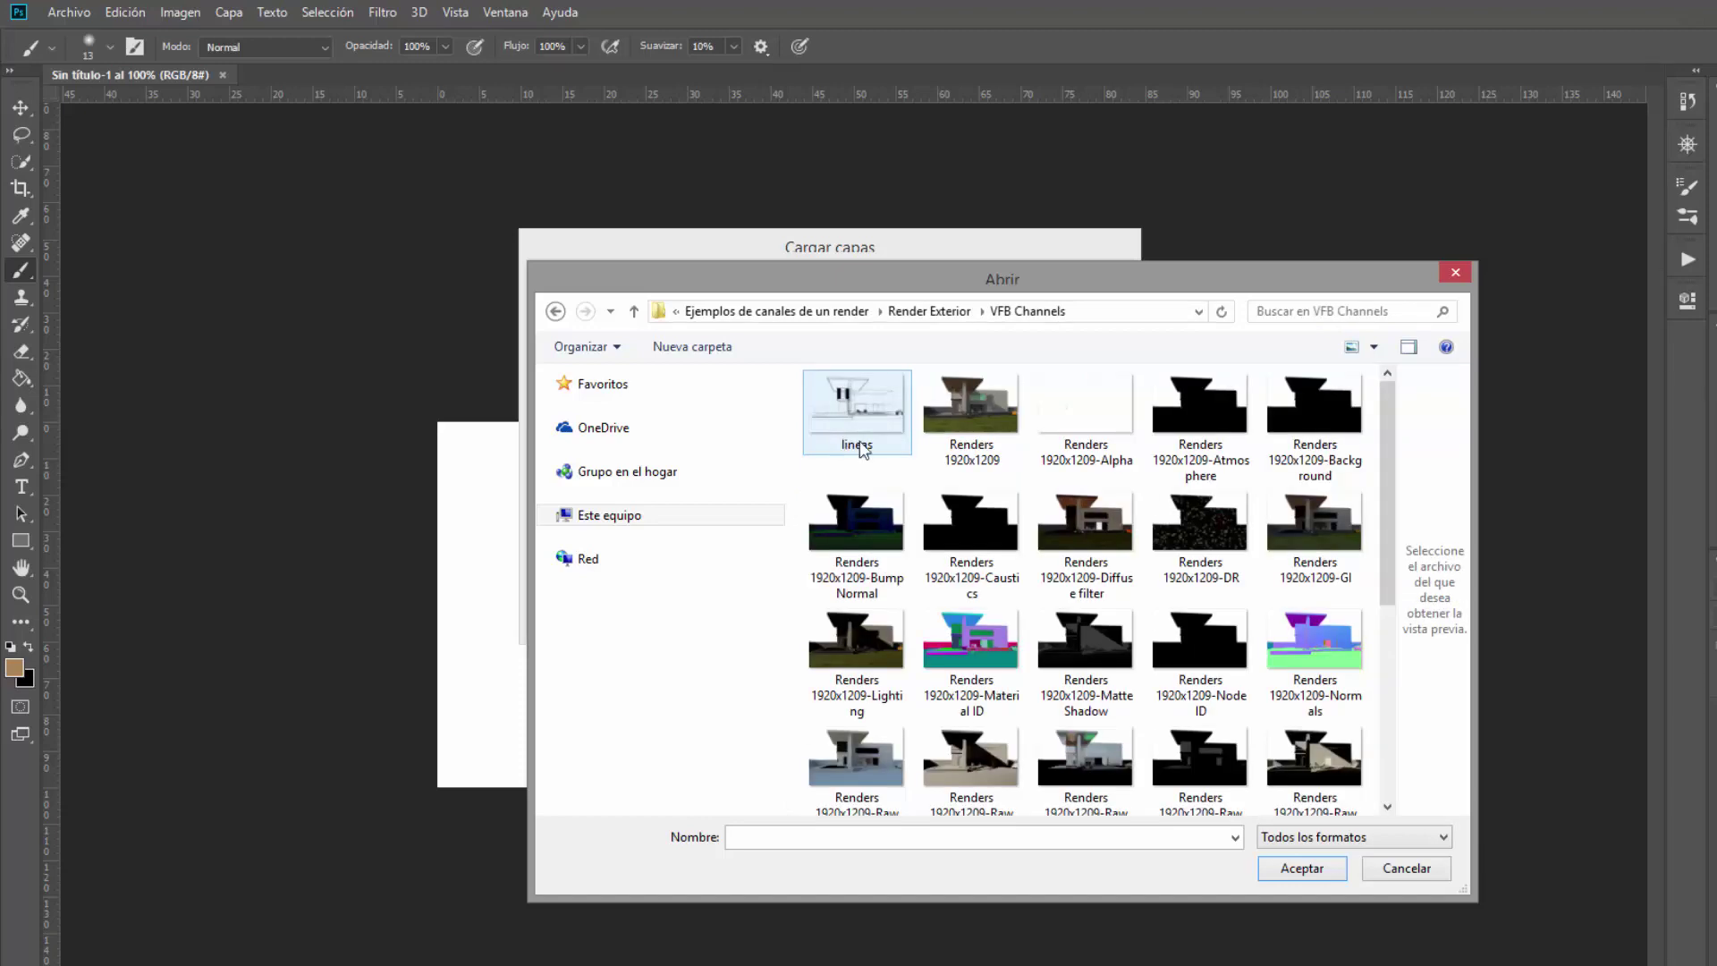
{"action": "left_click_drag", "start_coordinate": [1387, 453], "coordinate": [1411, 417]}
{"action": "scroll", "coordinate": [1411, 474], "scroll_direction": "down", "scroll_amount": 1}
{"action": "scroll", "coordinate": [1410, 443], "scroll_direction": "up", "scroll_amount": 1}
{"action": "scroll", "coordinate": [1367, 657], "scroll_direction": "down", "scroll_amount": 5}
{"action": "left_click_drag", "start_coordinate": [1339, 799], "coordinate": [859, 326]}
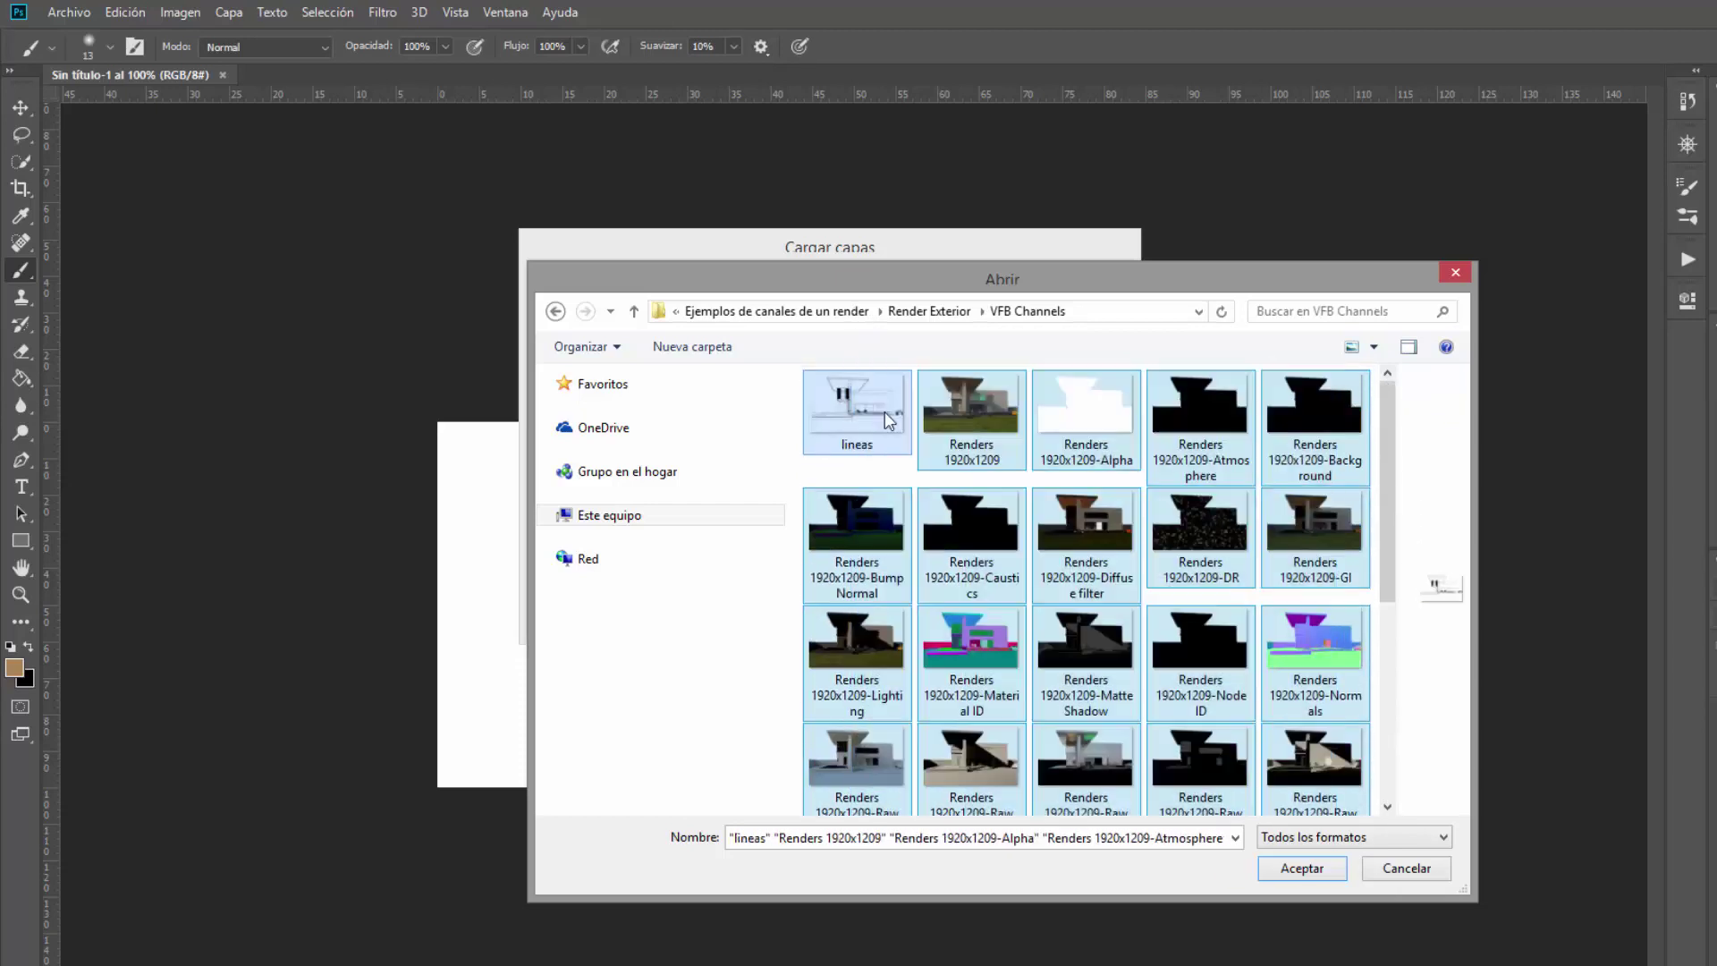
Select every channel image from lineas through Renders 1920x1209-ZDepth and add them to the load list.
{"action": "left_click", "coordinate": [883, 417]}
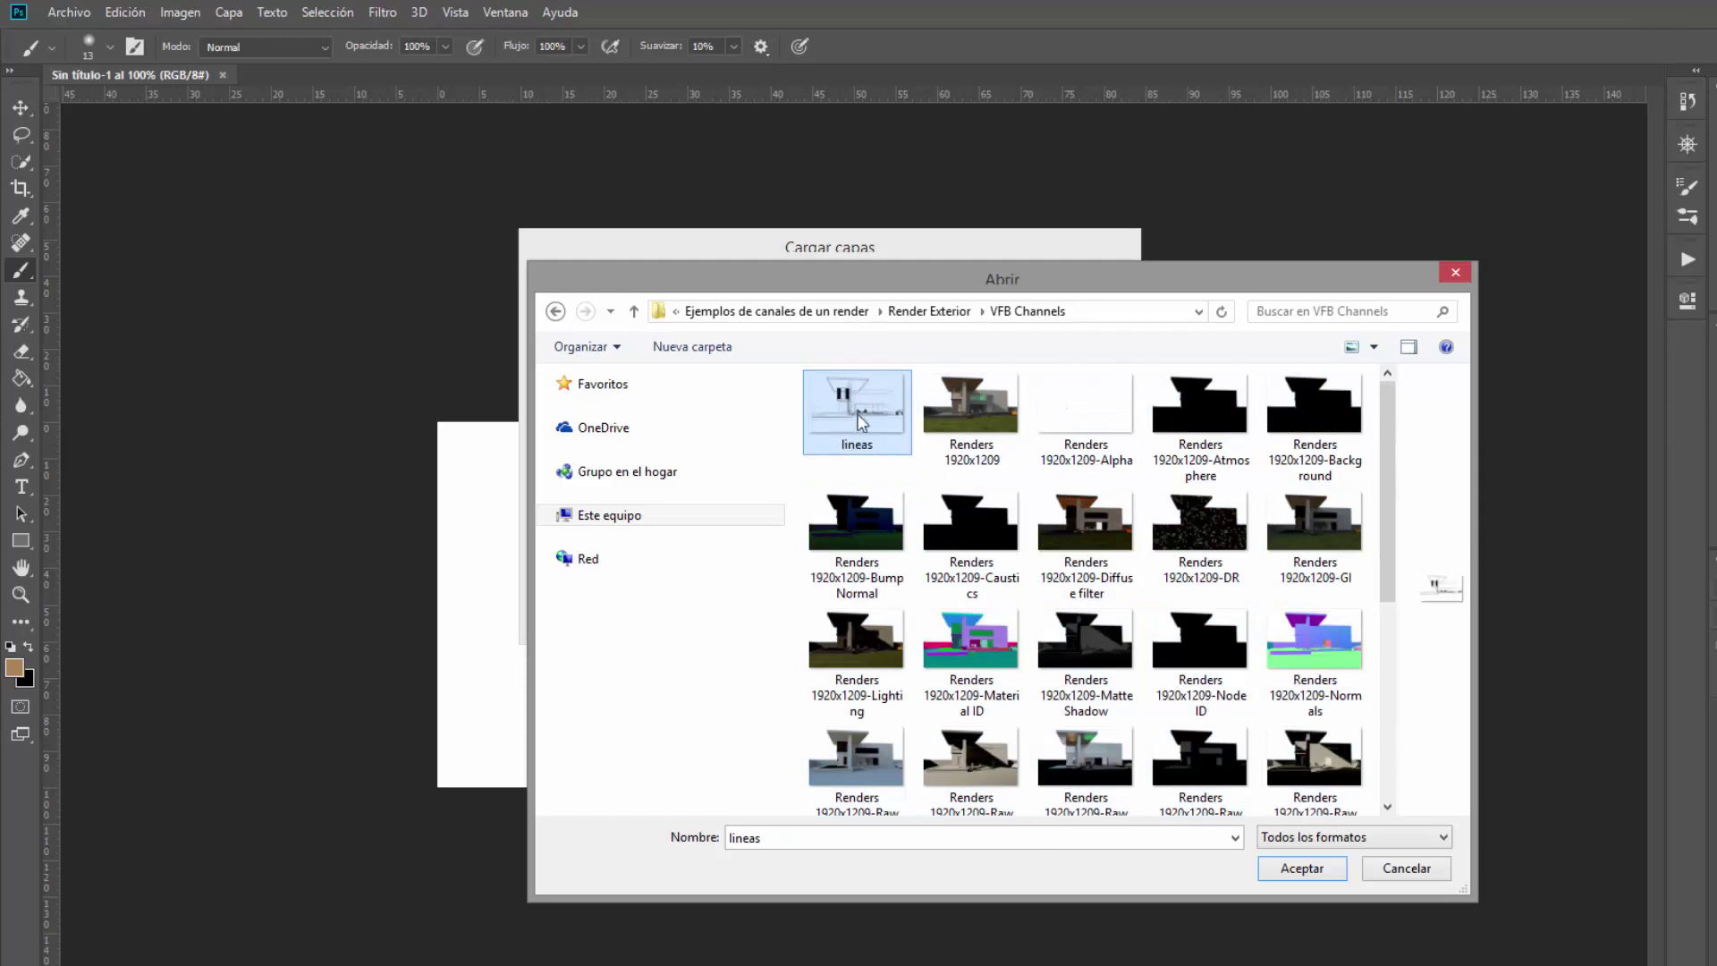
{"action": "scroll", "coordinate": [1055, 573], "scroll_direction": "down", "scroll_amount": 5}
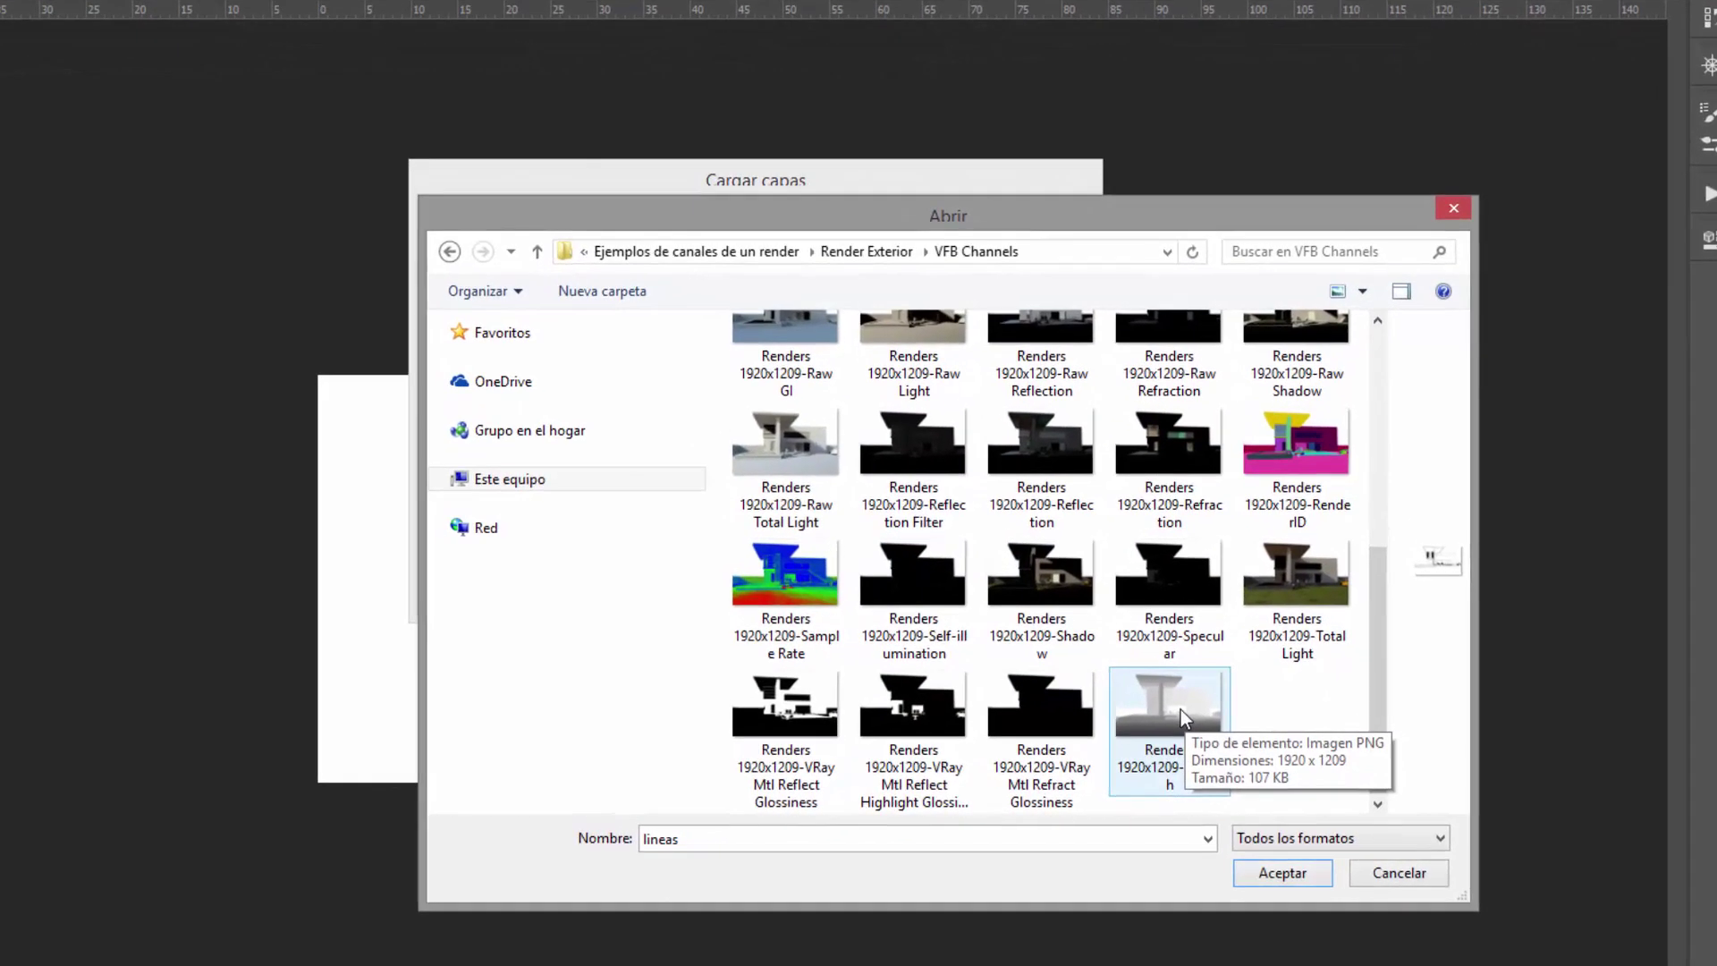
{"action": "left_click", "coordinate": [1170, 702], "text": "shift"}
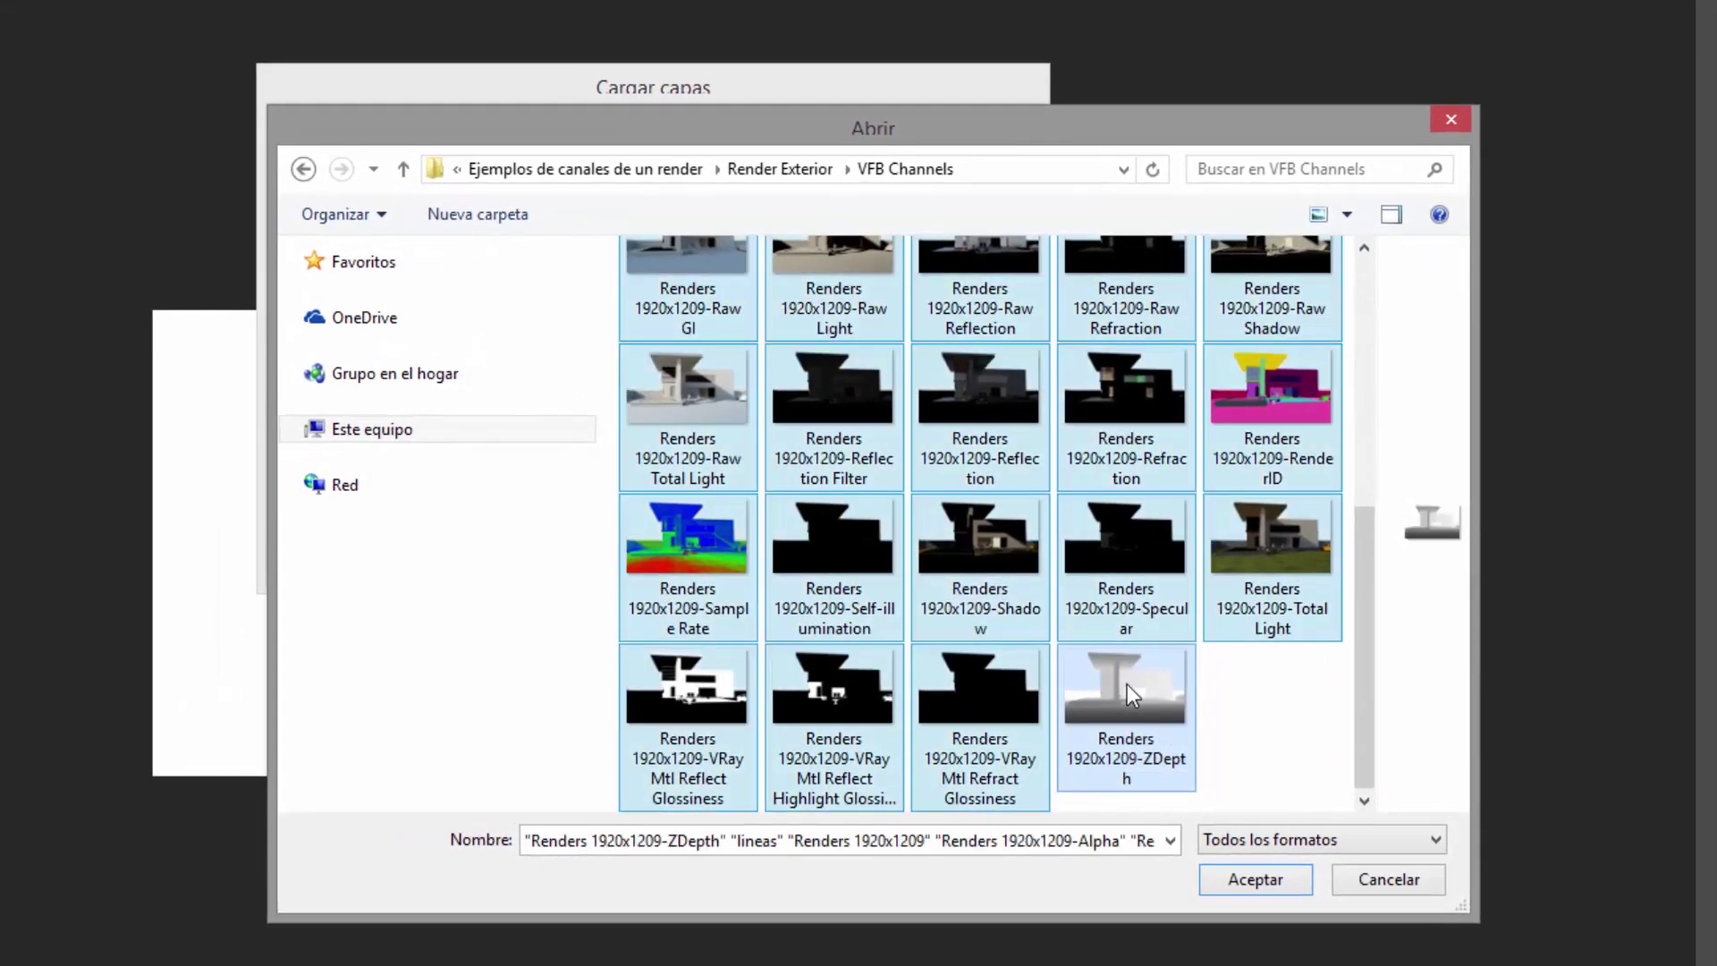
{"action": "left_click_drag", "start_coordinate": [1363, 672], "coordinate": [1377, 356]}
{"action": "mouse_move", "coordinate": [1368, 451]}
{"action": "left_mouse_down"}
{"action": "mouse_move", "coordinate": [1368, 689]}
{"action": "mouse_move", "coordinate": [1349, 443]}
{"action": "left_mouse_up"}
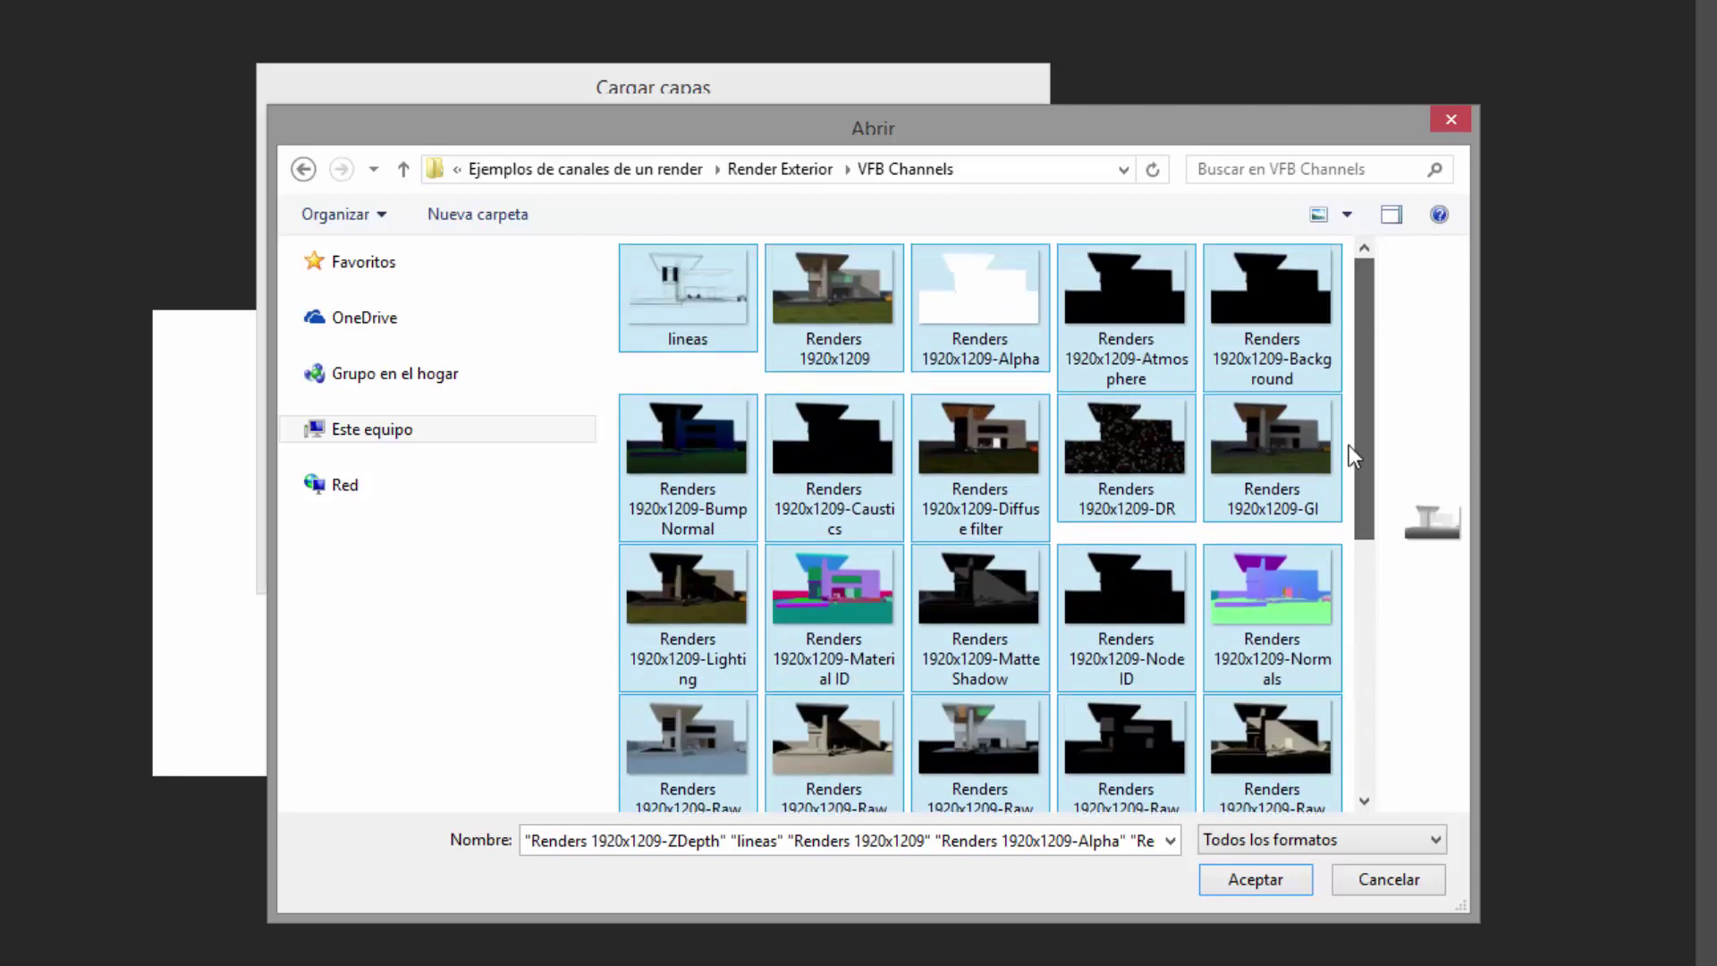
{"action": "left_click", "coordinate": [1264, 875]}
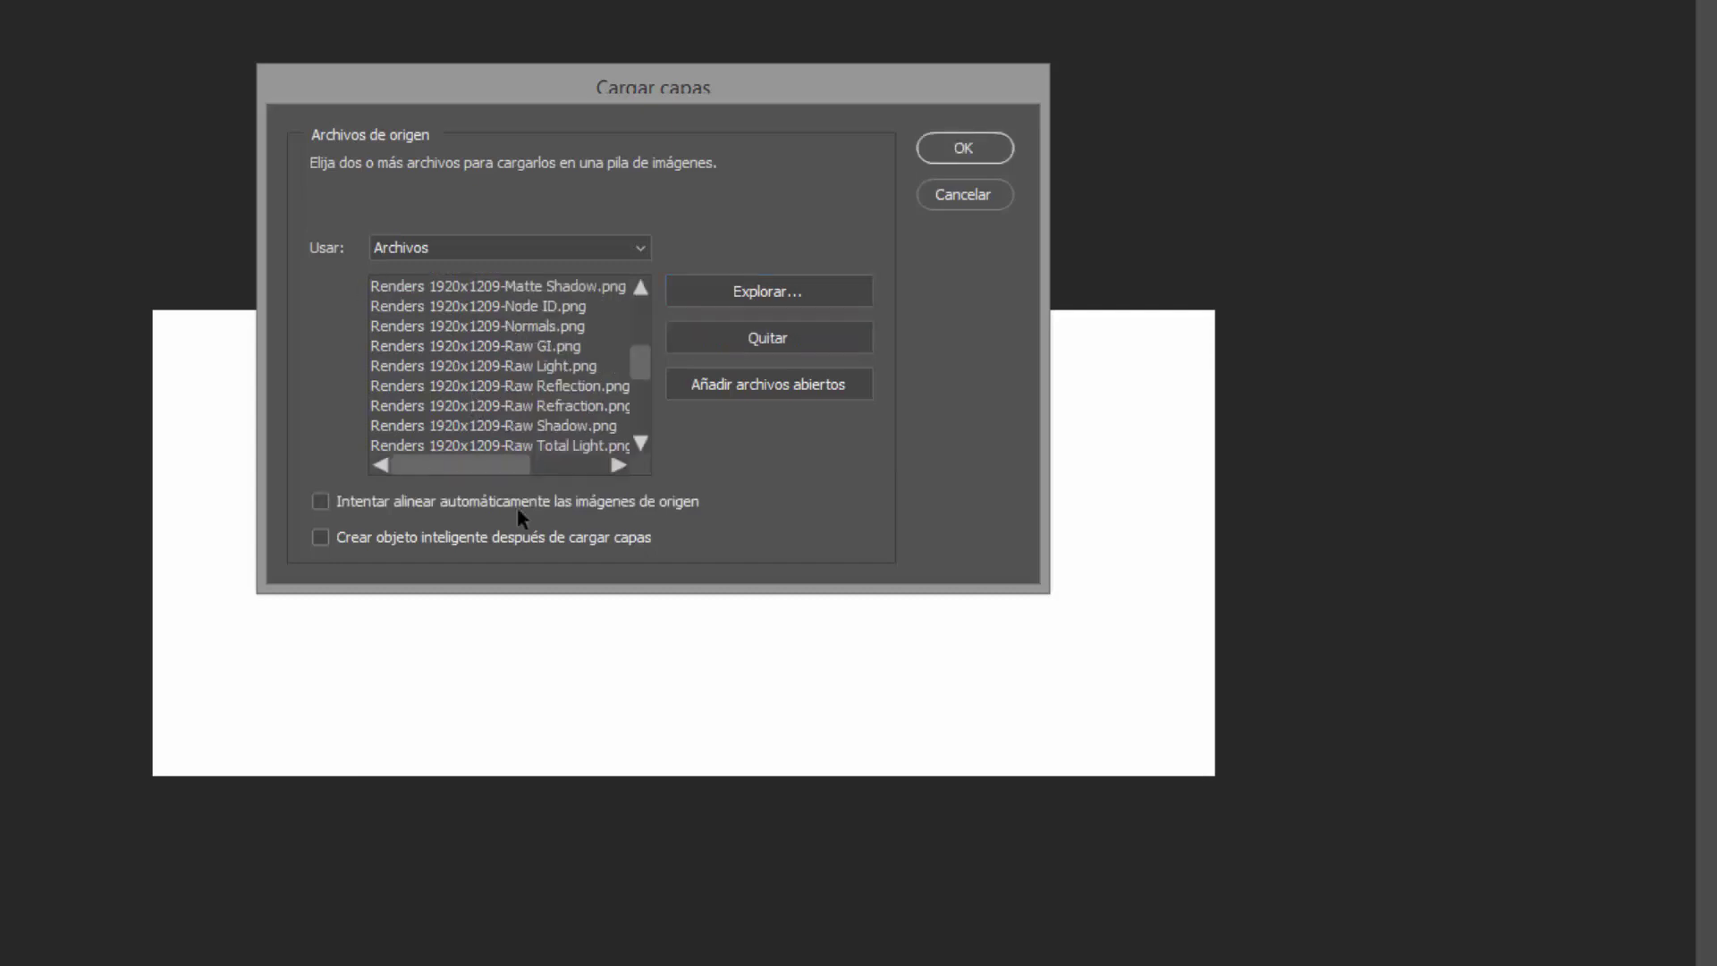
Review the list of source files and load them into one document as a stack of layers.
{"action": "left_click", "coordinate": [641, 320]}
{"action": "left_click_drag", "start_coordinate": [641, 318], "coordinate": [660, 221]}
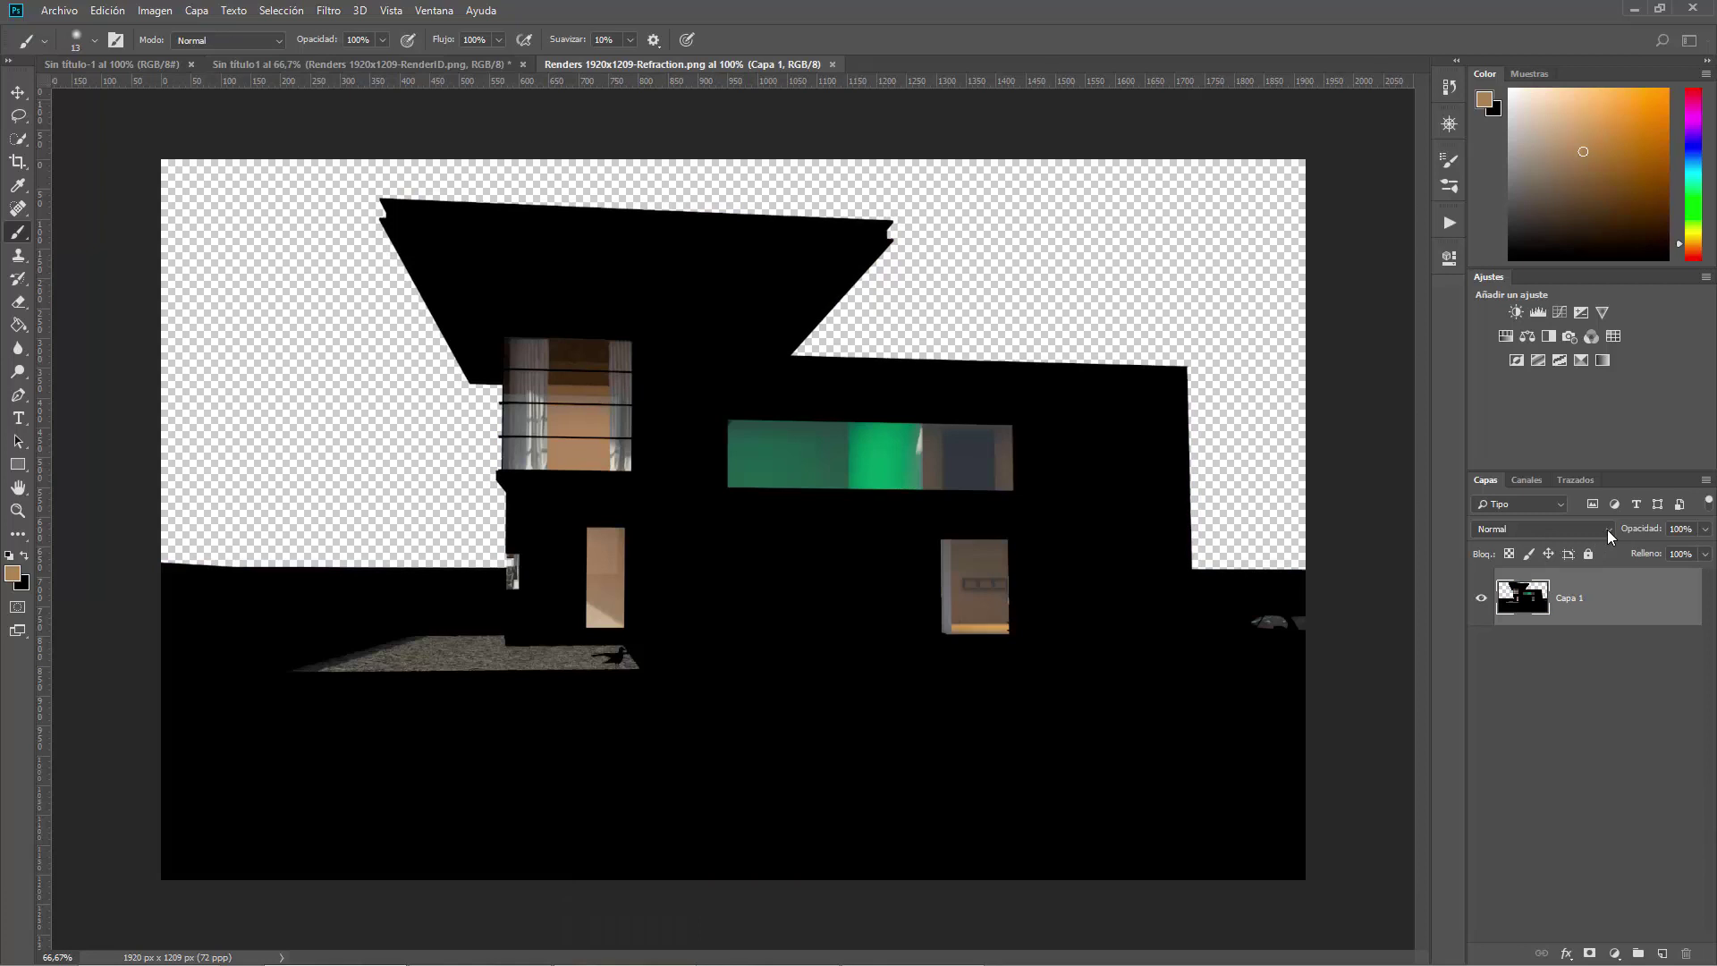
{"action": "left_click", "coordinate": [1607, 530]}
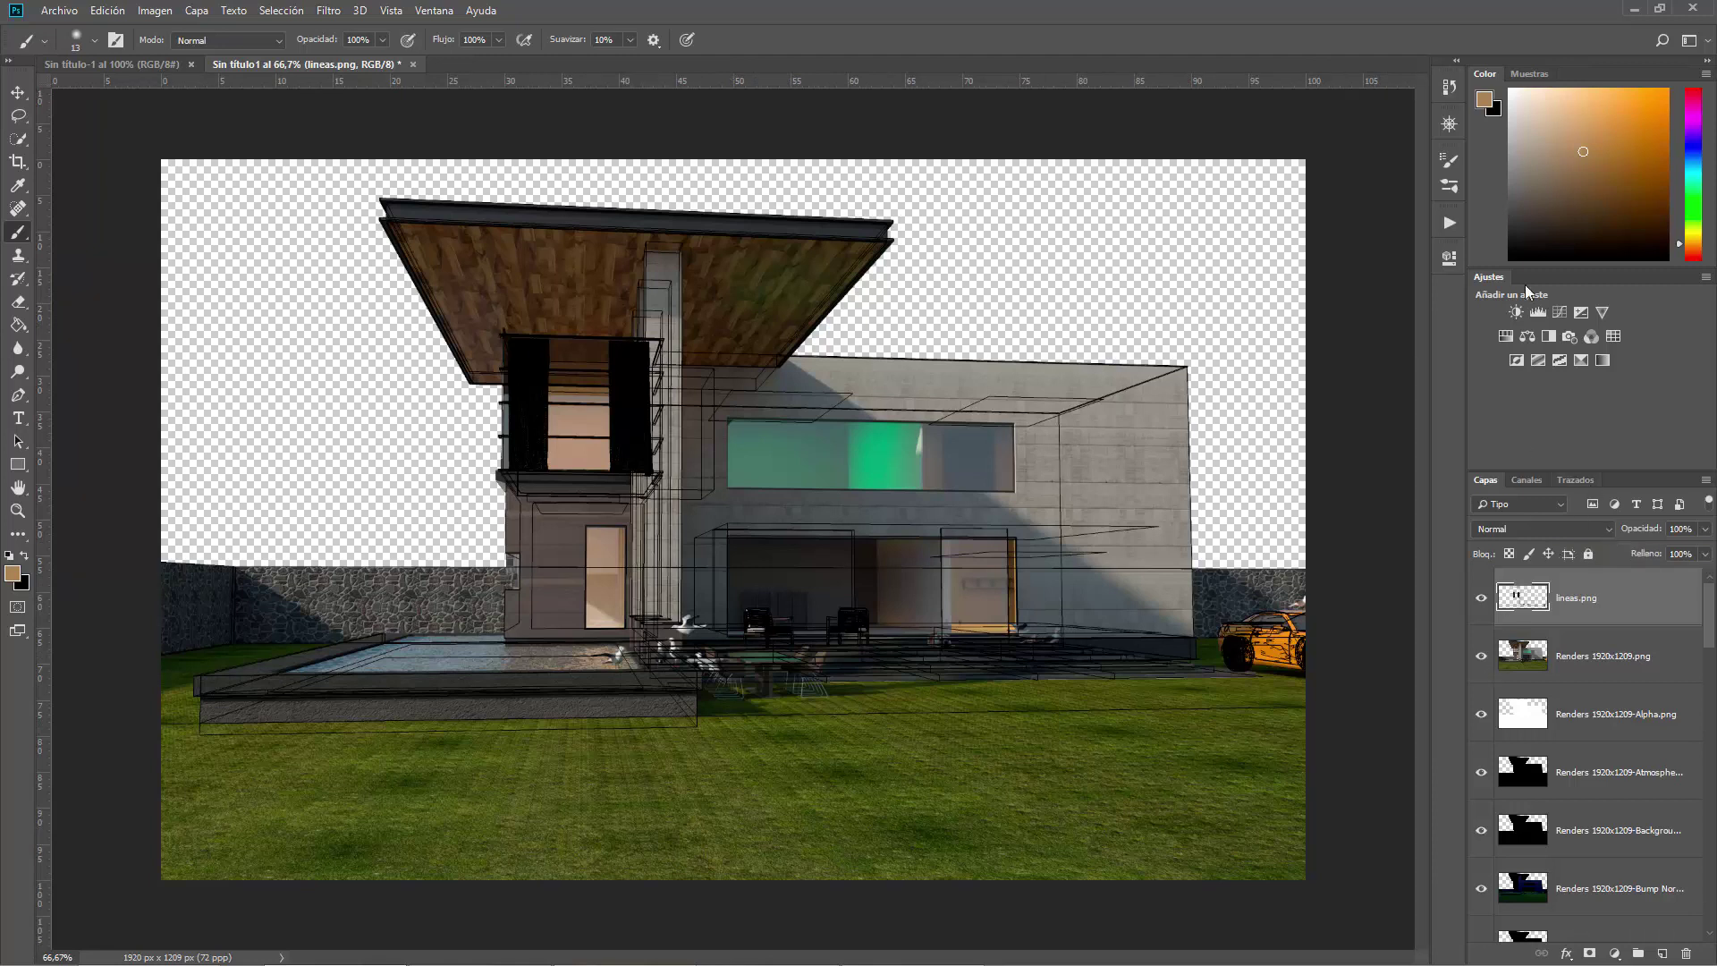
Enlarge the layer list by shrinking the colour and adjustment areas, and look through the loaded channel layers.
{"action": "left_click_drag", "start_coordinate": [1544, 470], "coordinate": [1551, 383]}
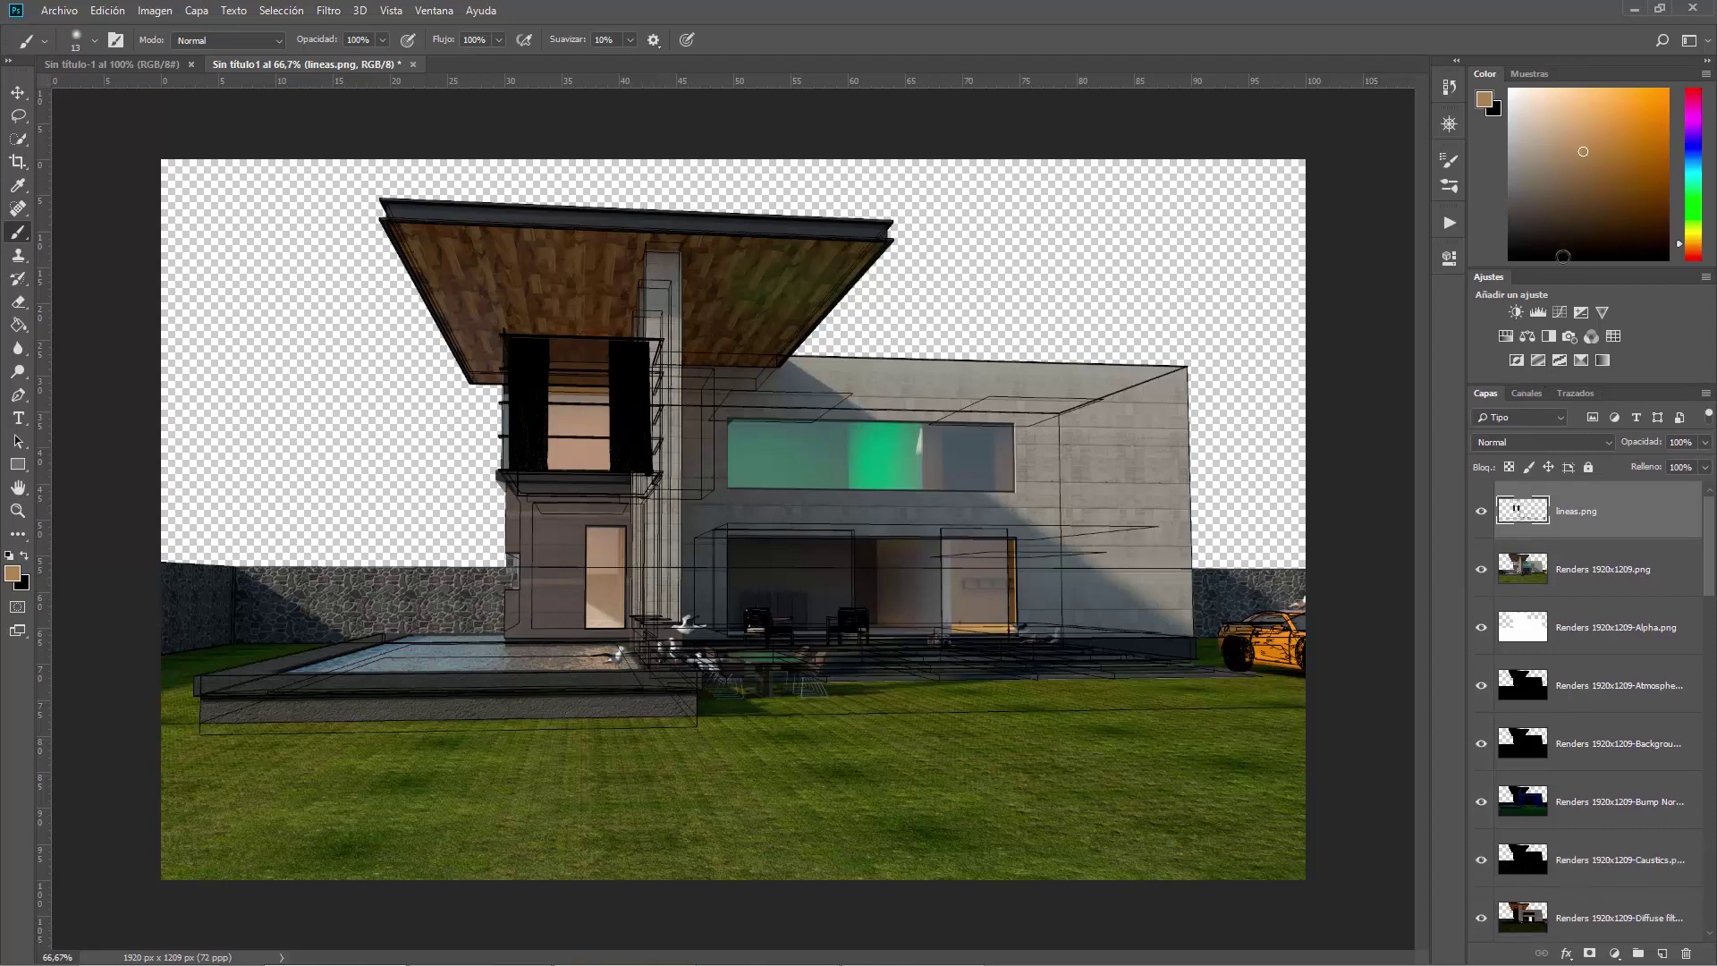
{"action": "left_click_drag", "start_coordinate": [1561, 268], "coordinate": [1567, 184]}
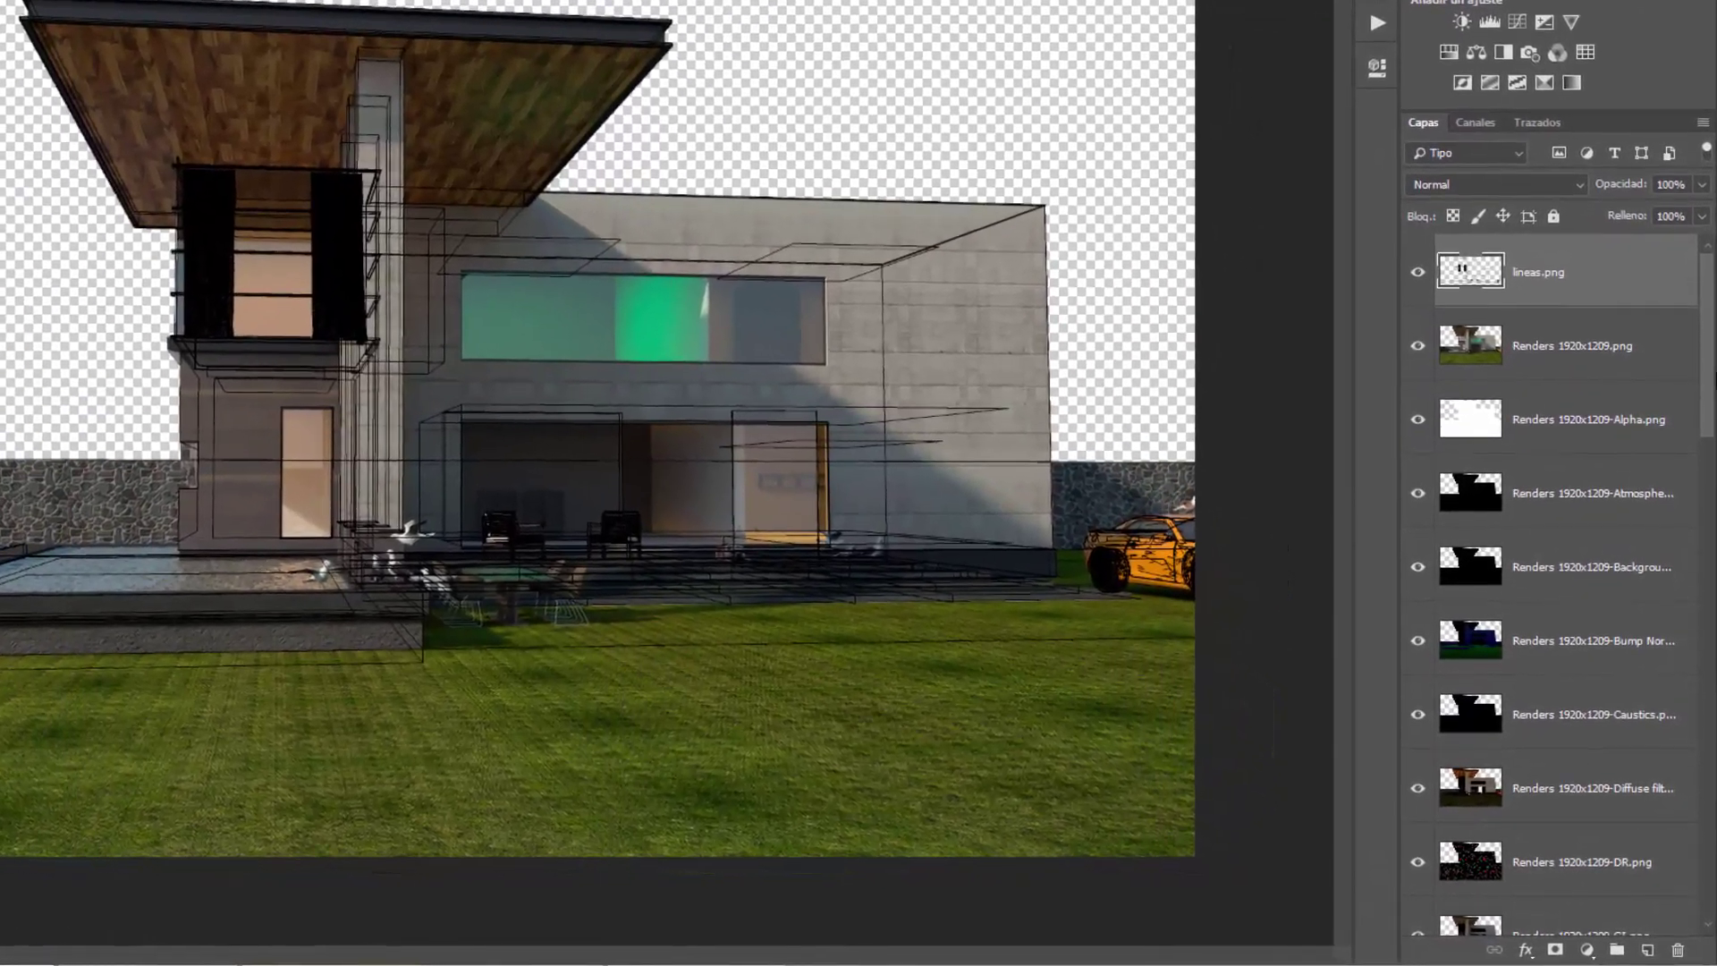
{"action": "scroll", "coordinate": [1677, 912], "scroll_direction": "down", "scroll_amount": 10}
{"action": "scroll", "coordinate": [1673, 855], "scroll_direction": "up", "scroll_amount": 10}
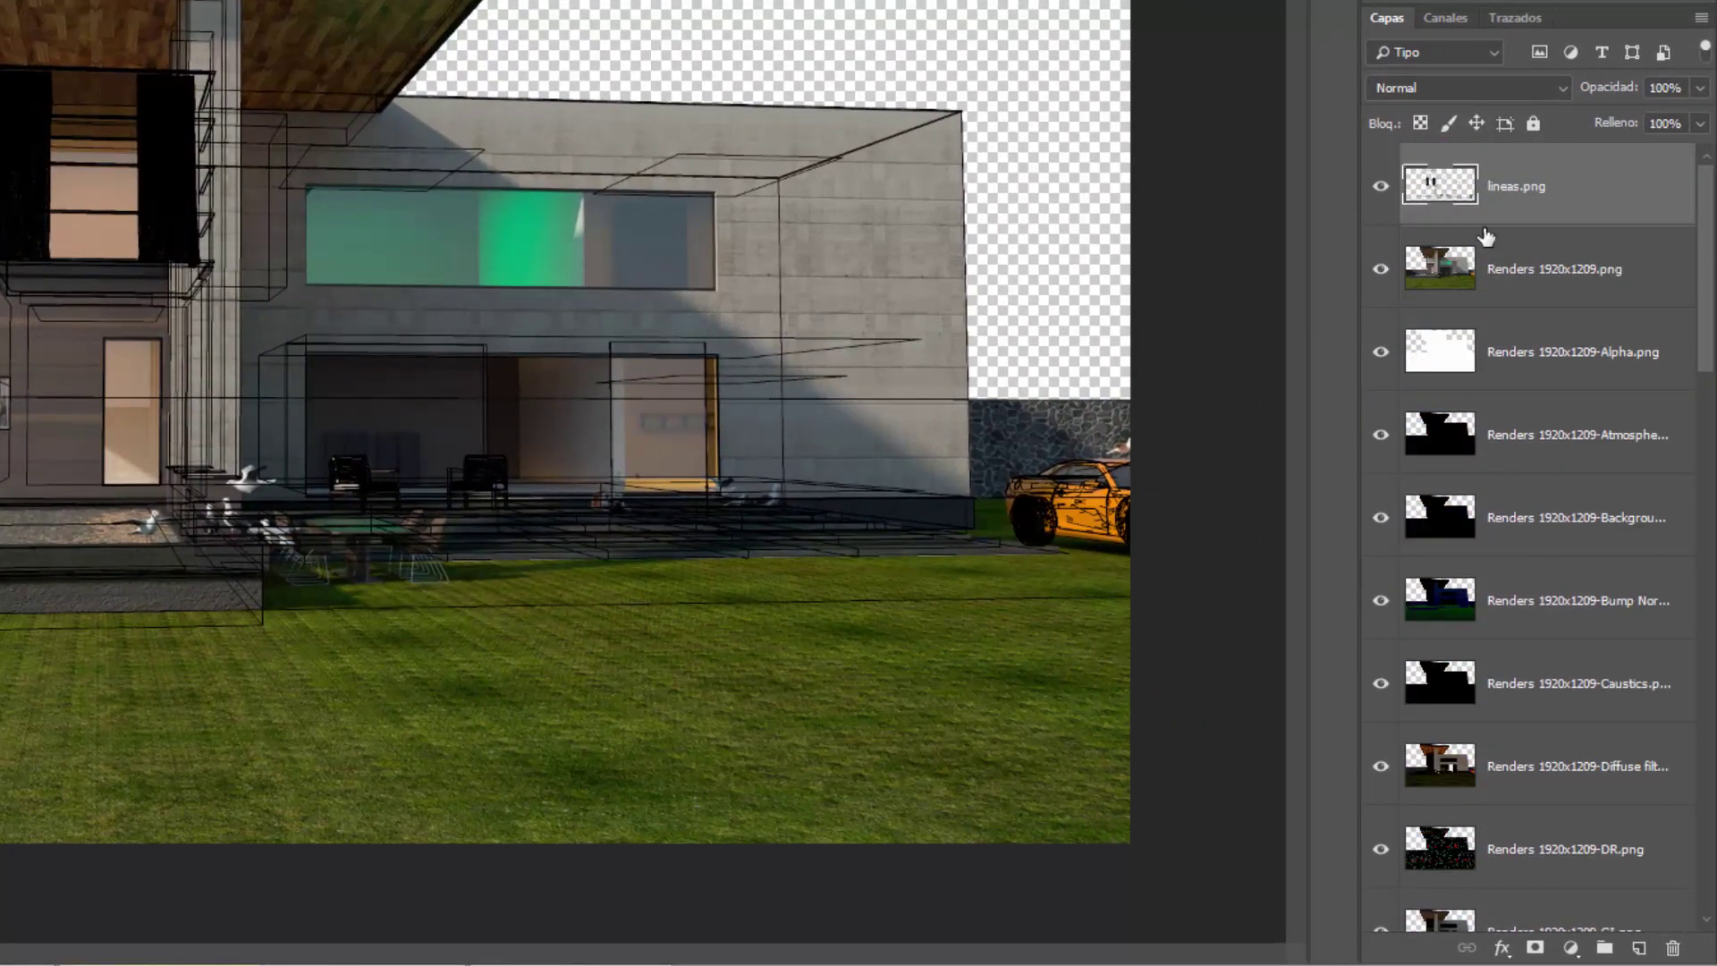
Toggle the visibility of the lineas.png, Renders 1920x1209.png and Alpha layers to check what each contributes.
{"action": "left_click", "coordinate": [1383, 187]}
{"action": "left_click", "coordinate": [1381, 187]}
{"action": "left_click", "coordinate": [1382, 188]}
{"action": "left_click", "coordinate": [1381, 188]}
{"action": "left_click", "coordinate": [1381, 269]}
{"action": "left_click", "coordinate": [1381, 270]}
{"action": "left_click", "coordinate": [1381, 352]}
{"action": "left_click", "coordinate": [1382, 353]}
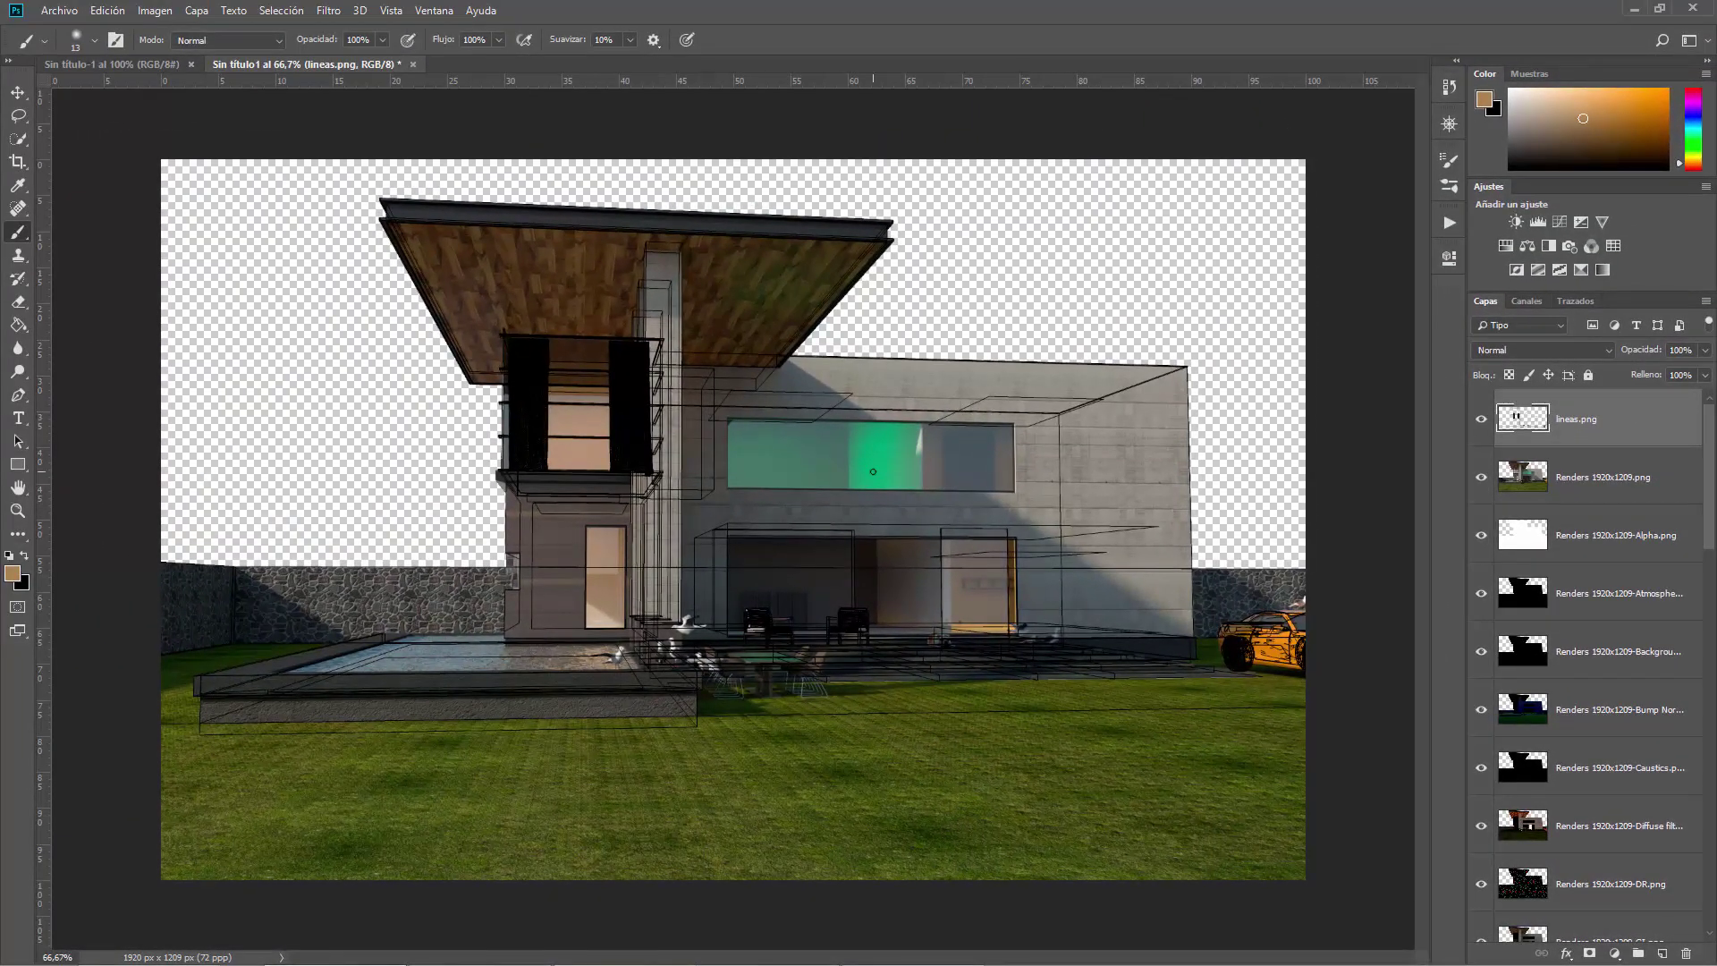
Compare the render with and without the lineas.png overlay at a closer zoom.
{"action": "scroll", "coordinate": [546, 335], "scroll_direction": "up", "scroll_amount": 1}
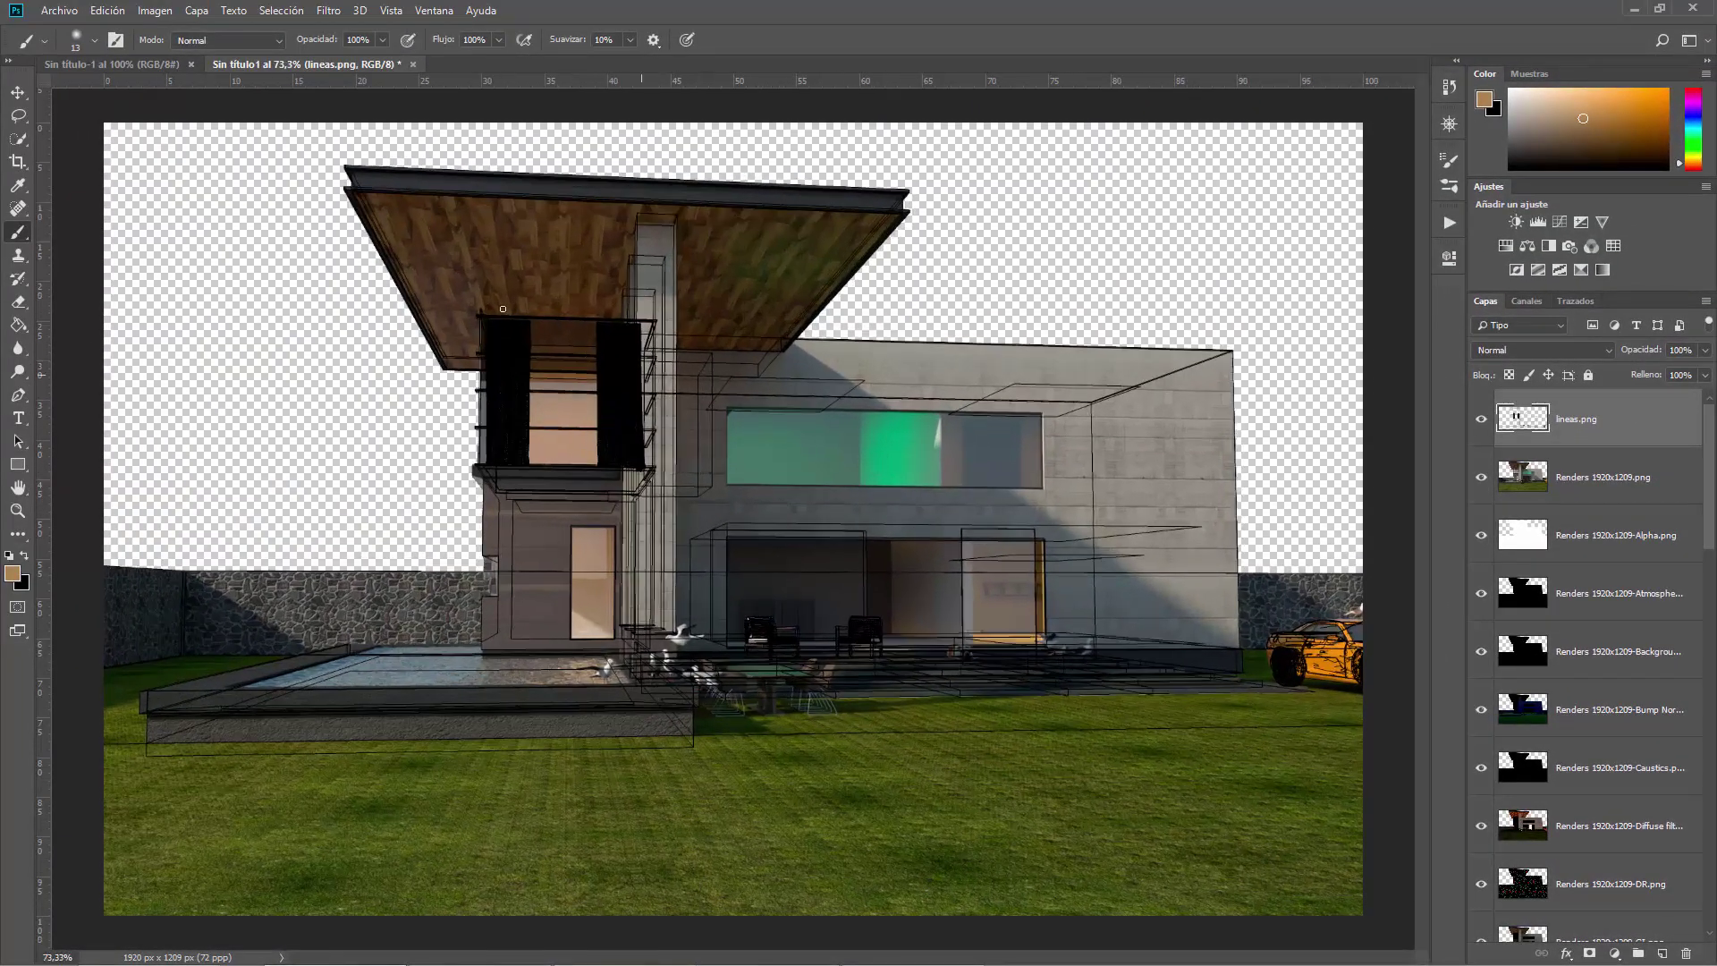
{"action": "left_click", "coordinate": [1481, 418]}
{"action": "left_click", "coordinate": [1481, 418]}
{"action": "left_click", "coordinate": [1481, 419]}
{"action": "left_click", "coordinate": [1481, 419]}
Add a layer mask to lineas.png and paint black over unwanted lines on the upper facade, balcony and terrace.
{"action": "left_click", "coordinate": [1510, 347]}
{"action": "left_click", "coordinate": [1510, 347]}
{"action": "left_click", "coordinate": [1591, 953]}
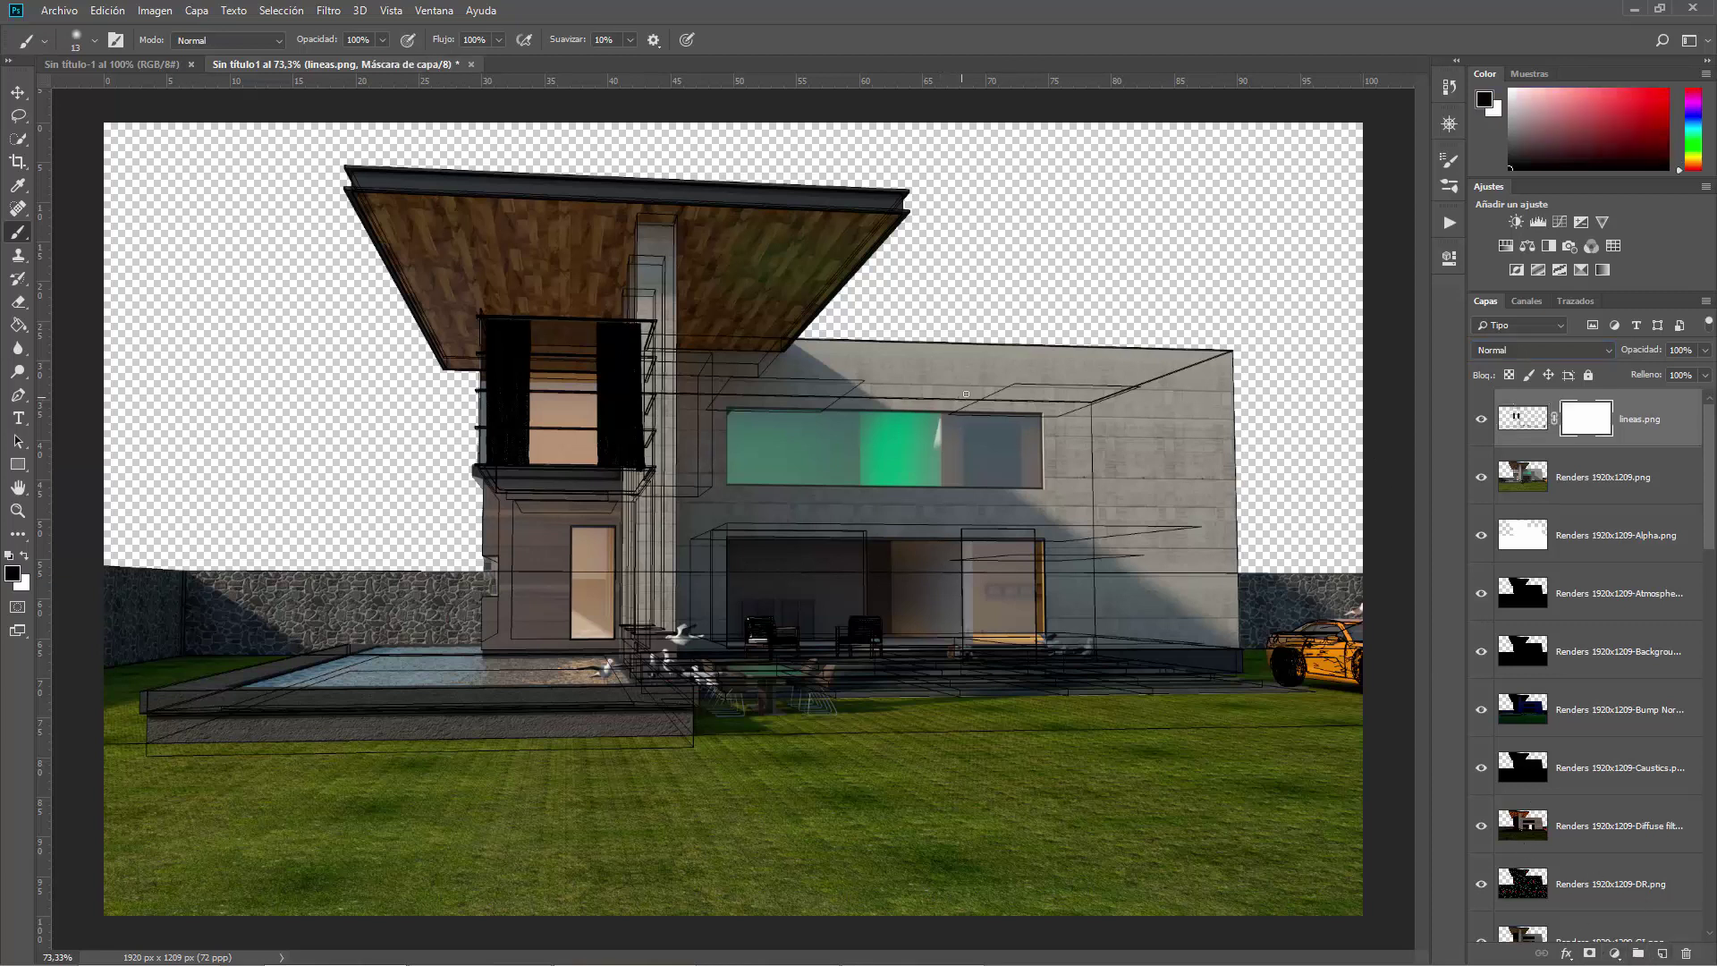
{"action": "left_click_drag", "start_coordinate": [1207, 364], "coordinate": [1029, 389]}
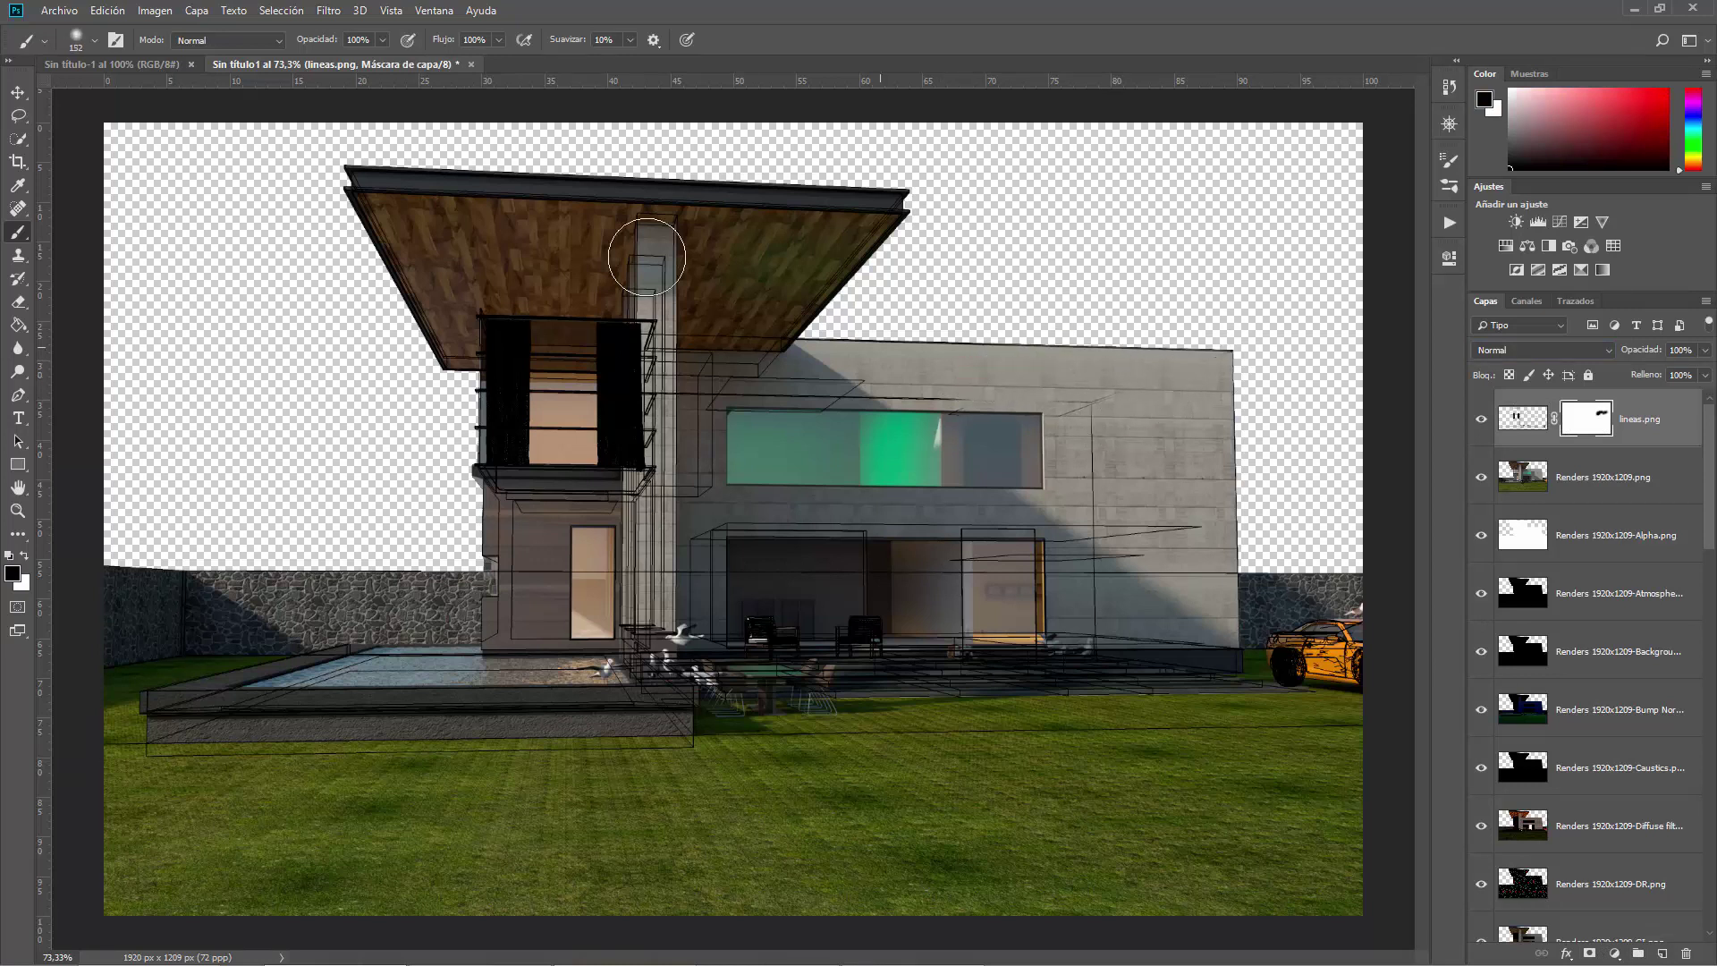
{"action": "mouse_move", "coordinate": [584, 385]}
{"action": "left_mouse_down"}
{"action": "mouse_move", "coordinate": [622, 413]}
{"action": "mouse_move", "coordinate": [564, 402]}
{"action": "mouse_move", "coordinate": [518, 338]}
{"action": "mouse_move", "coordinate": [501, 412]}
{"action": "left_mouse_up"}
{"action": "left_click_drag", "start_coordinate": [644, 676], "coordinate": [1060, 666]}
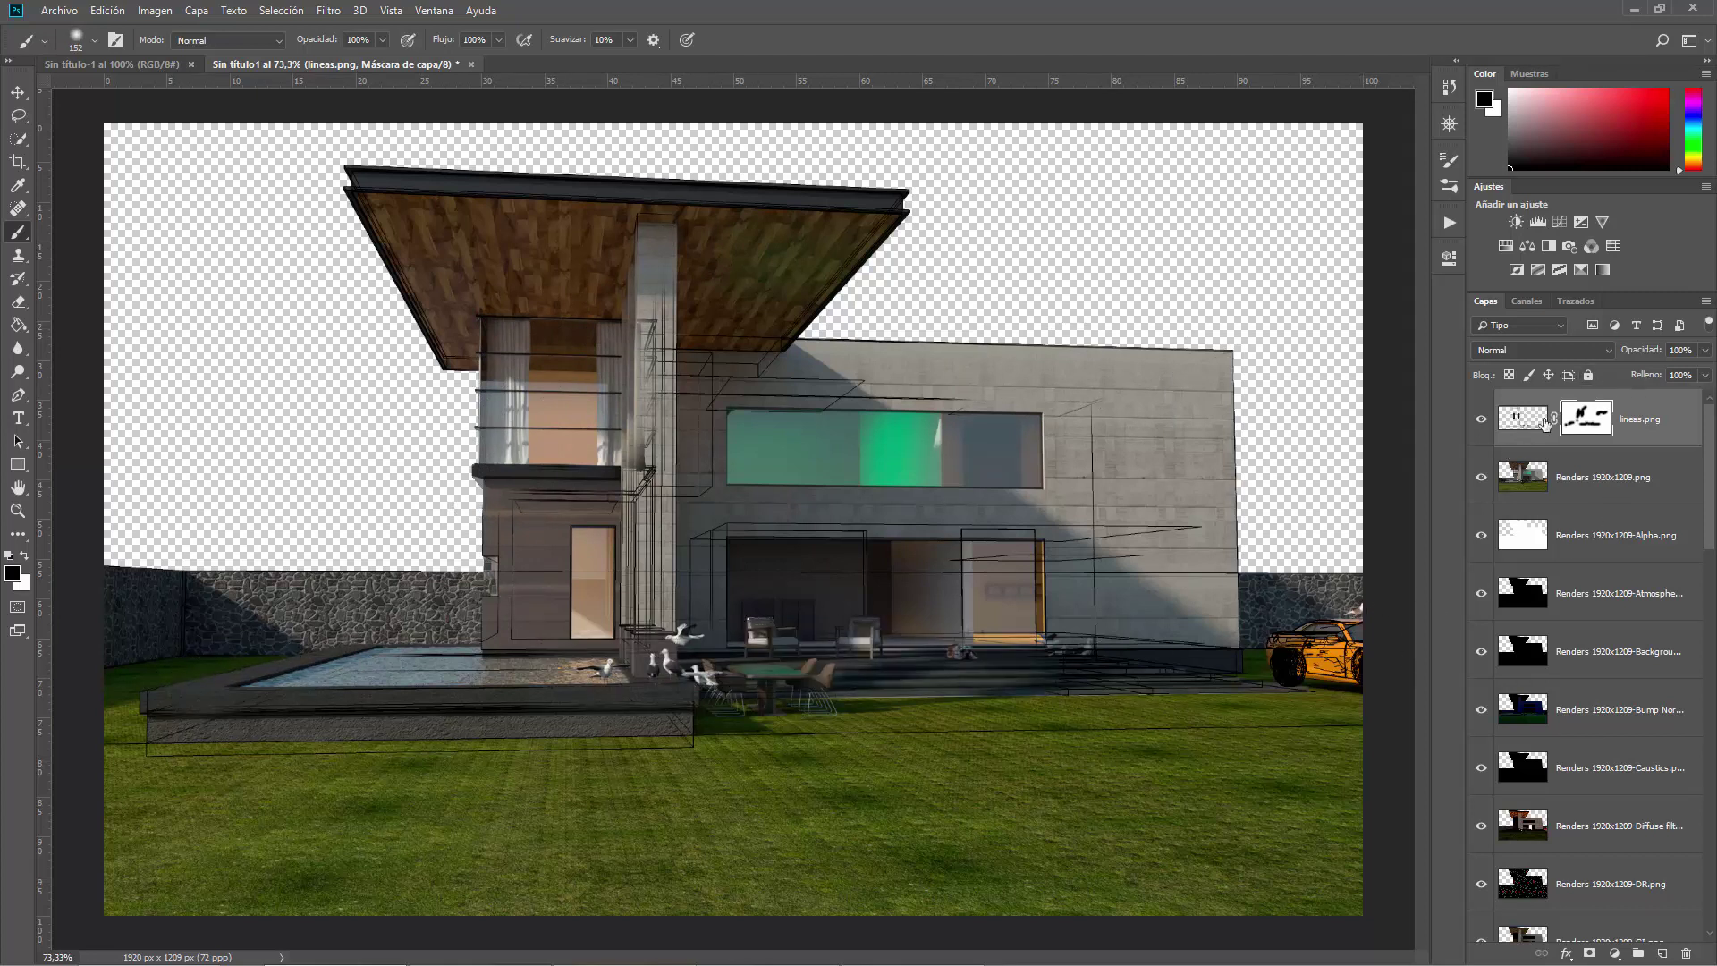
Lower the lineas.png layer's opacity to 51% and mask out more lines across the house facade.
{"action": "left_click", "coordinate": [1521, 428]}
{"action": "left_click_drag", "start_coordinate": [1652, 363], "coordinate": [1637, 358]}
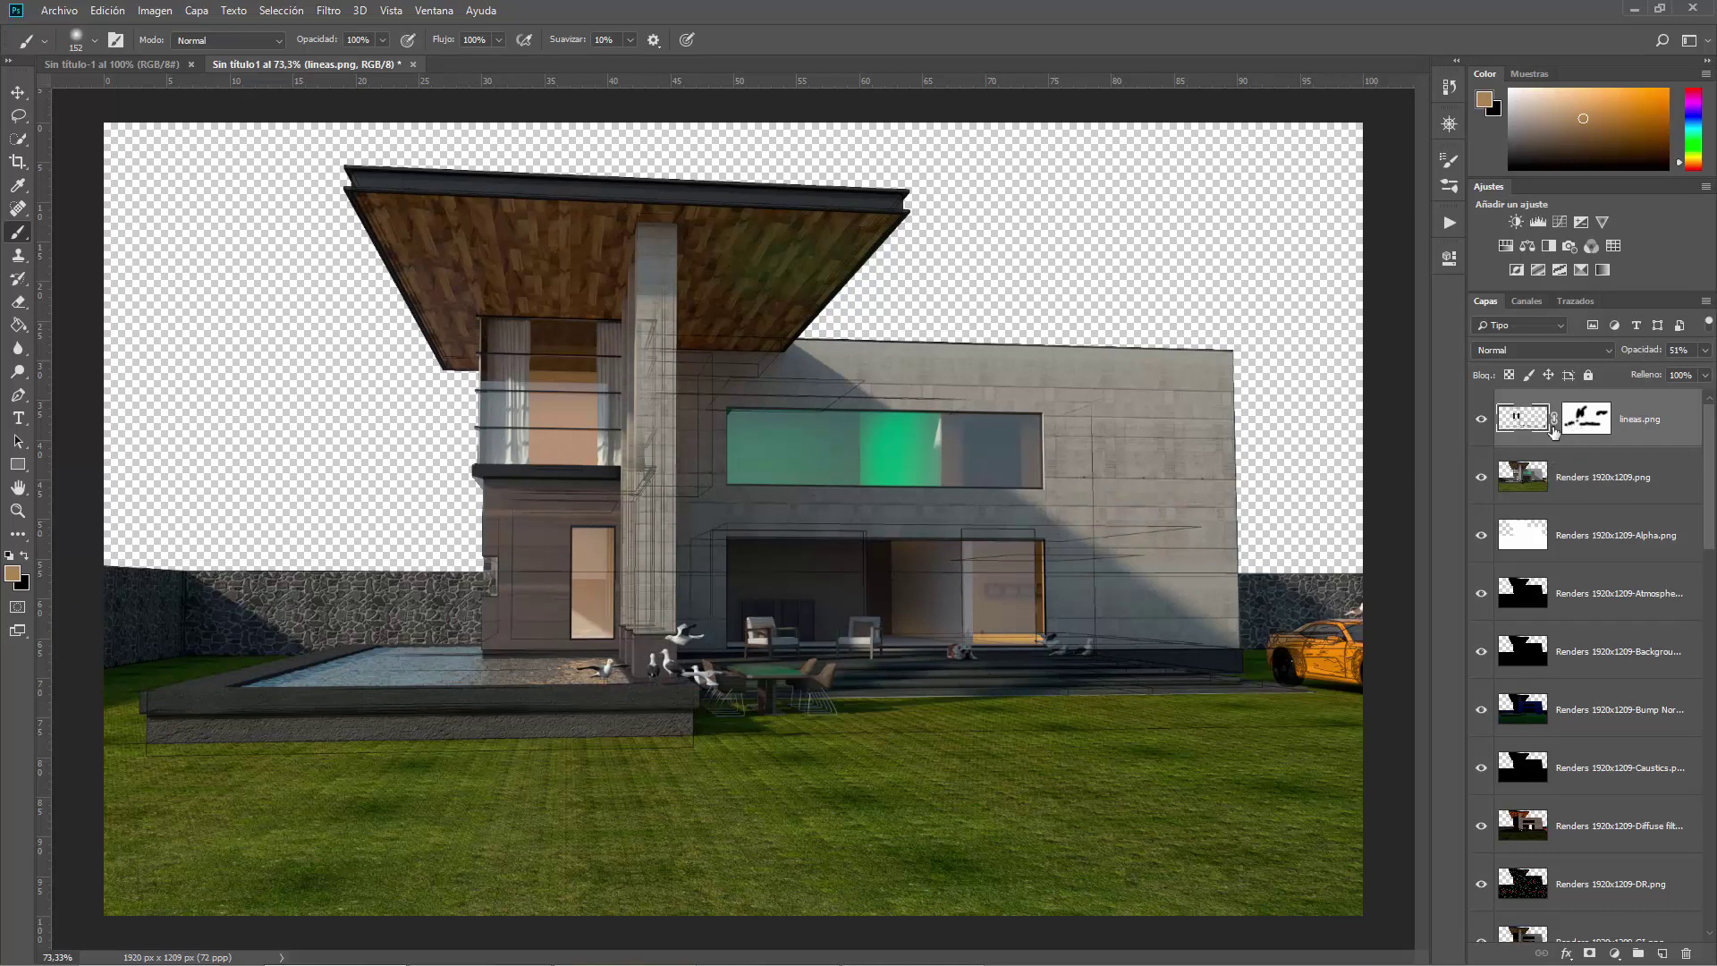
{"action": "left_click", "coordinate": [1586, 420]}
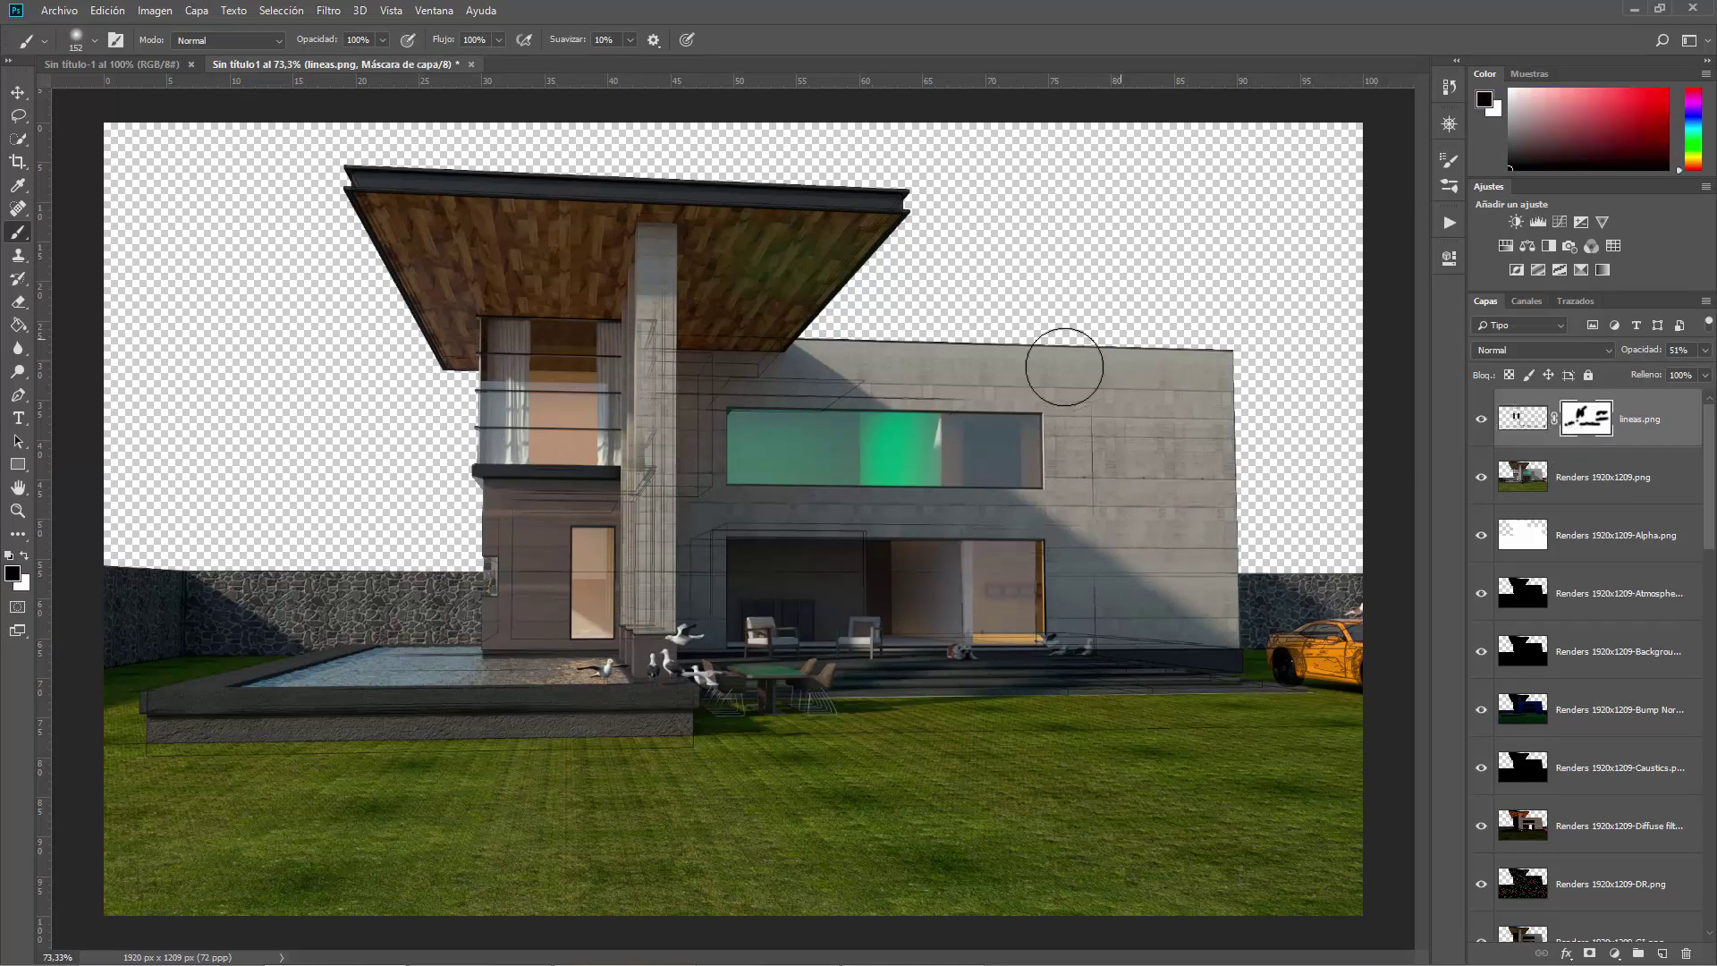
{"action": "scroll", "coordinate": [697, 505], "scroll_direction": "down", "scroll_amount": 2}
{"action": "scroll", "coordinate": [696, 504], "scroll_direction": "down", "scroll_amount": 1}
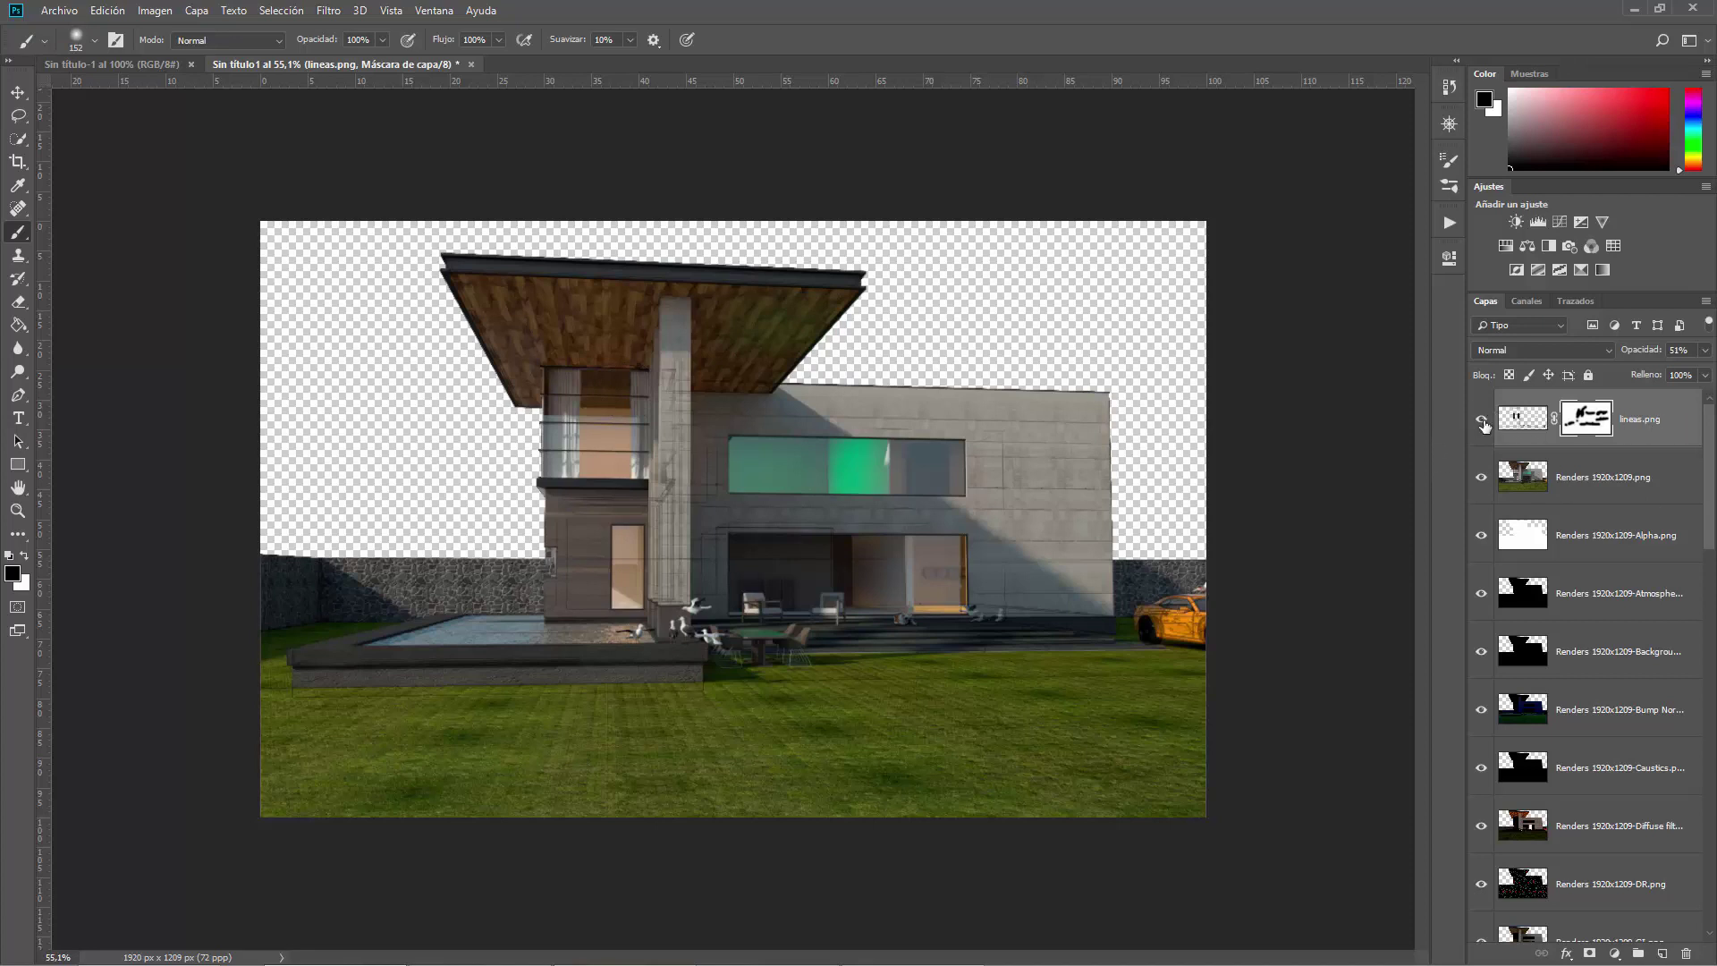
Hide the lineas.png layer and select the Renders 1920x1209.png layer.
{"action": "left_click", "coordinate": [1482, 420]}
{"action": "left_click", "coordinate": [1581, 481]}
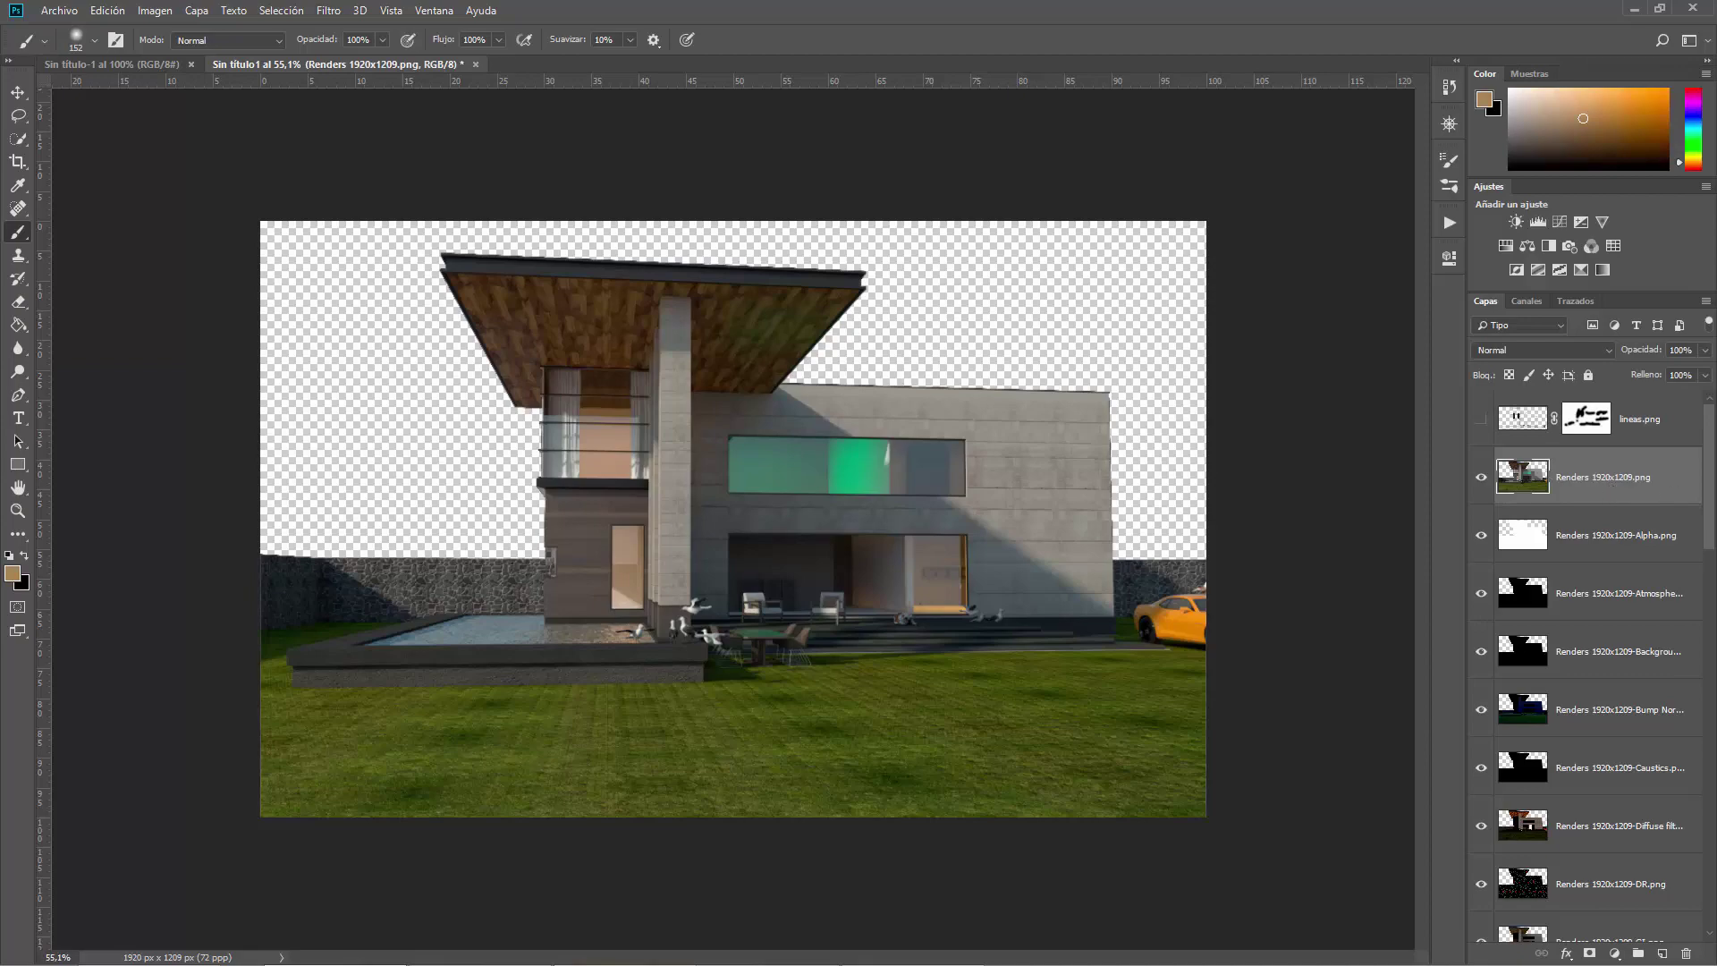
{"action": "scroll", "coordinate": [1711, 471], "scroll_direction": "down", "scroll_amount": 2}
{"action": "scroll", "coordinate": [1570, 475], "scroll_direction": "up", "scroll_amount": 2}
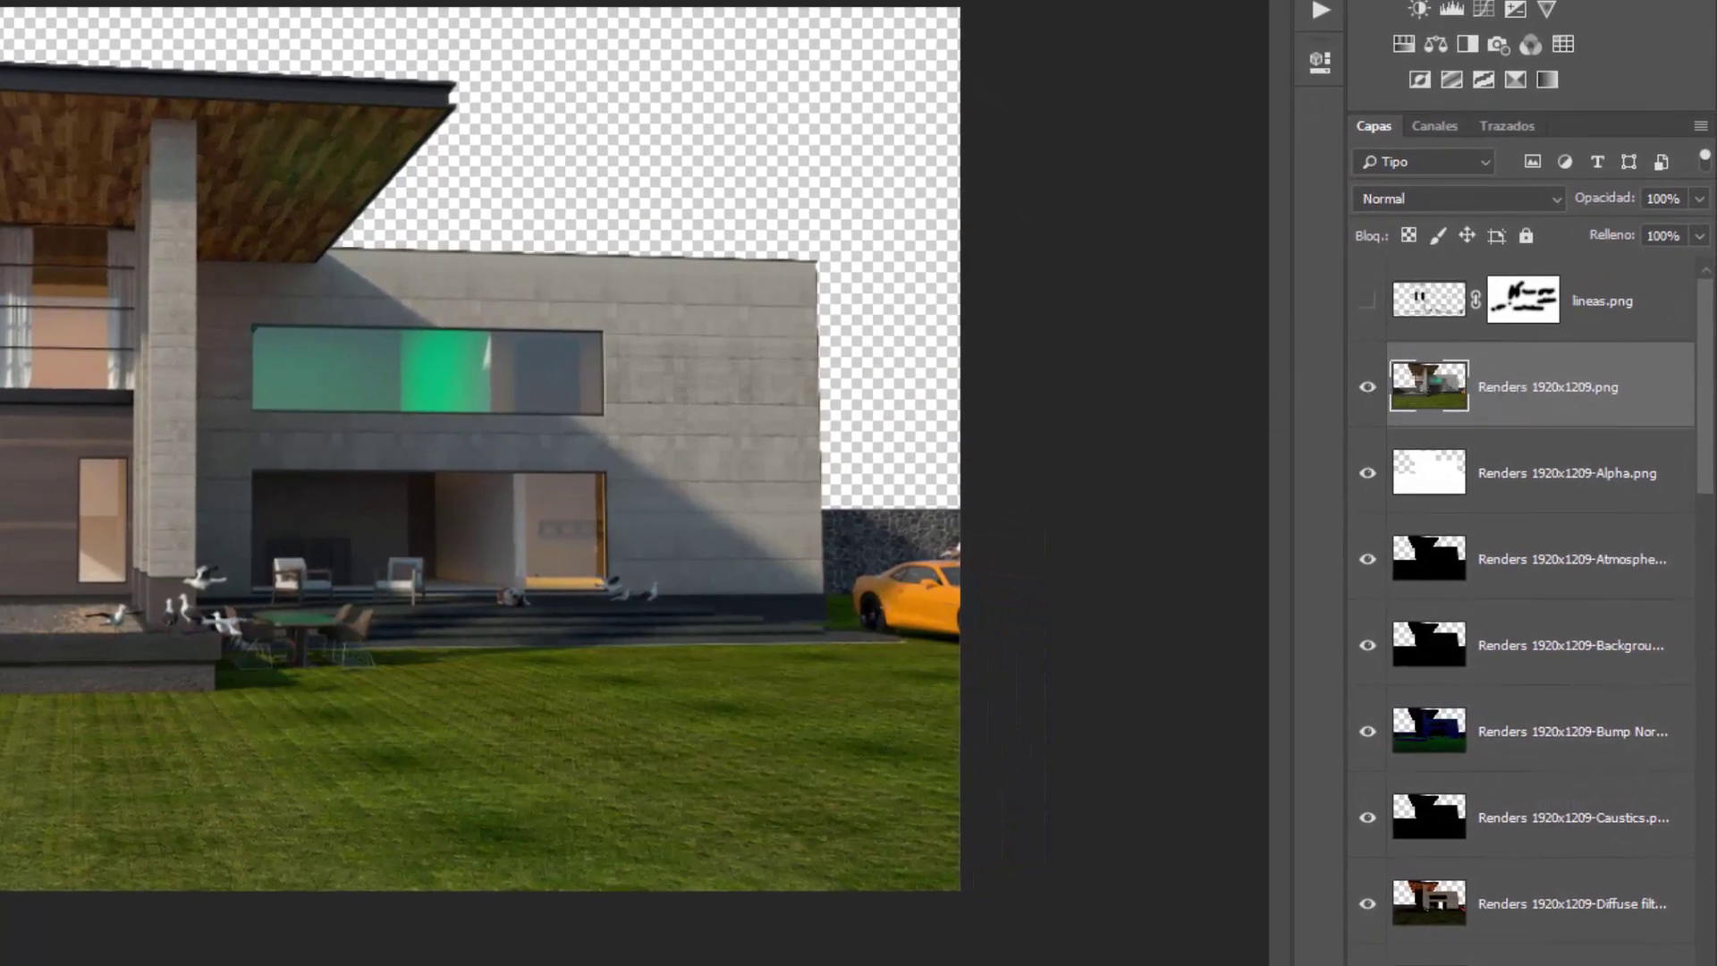
Examine the Alpha layer's silhouette by temporarily hiding the Renders 1920x1209.png layer above it.
{"action": "left_click_drag", "start_coordinate": [1708, 436], "coordinate": [1675, 452]}
{"action": "left_click", "coordinate": [1506, 383]}
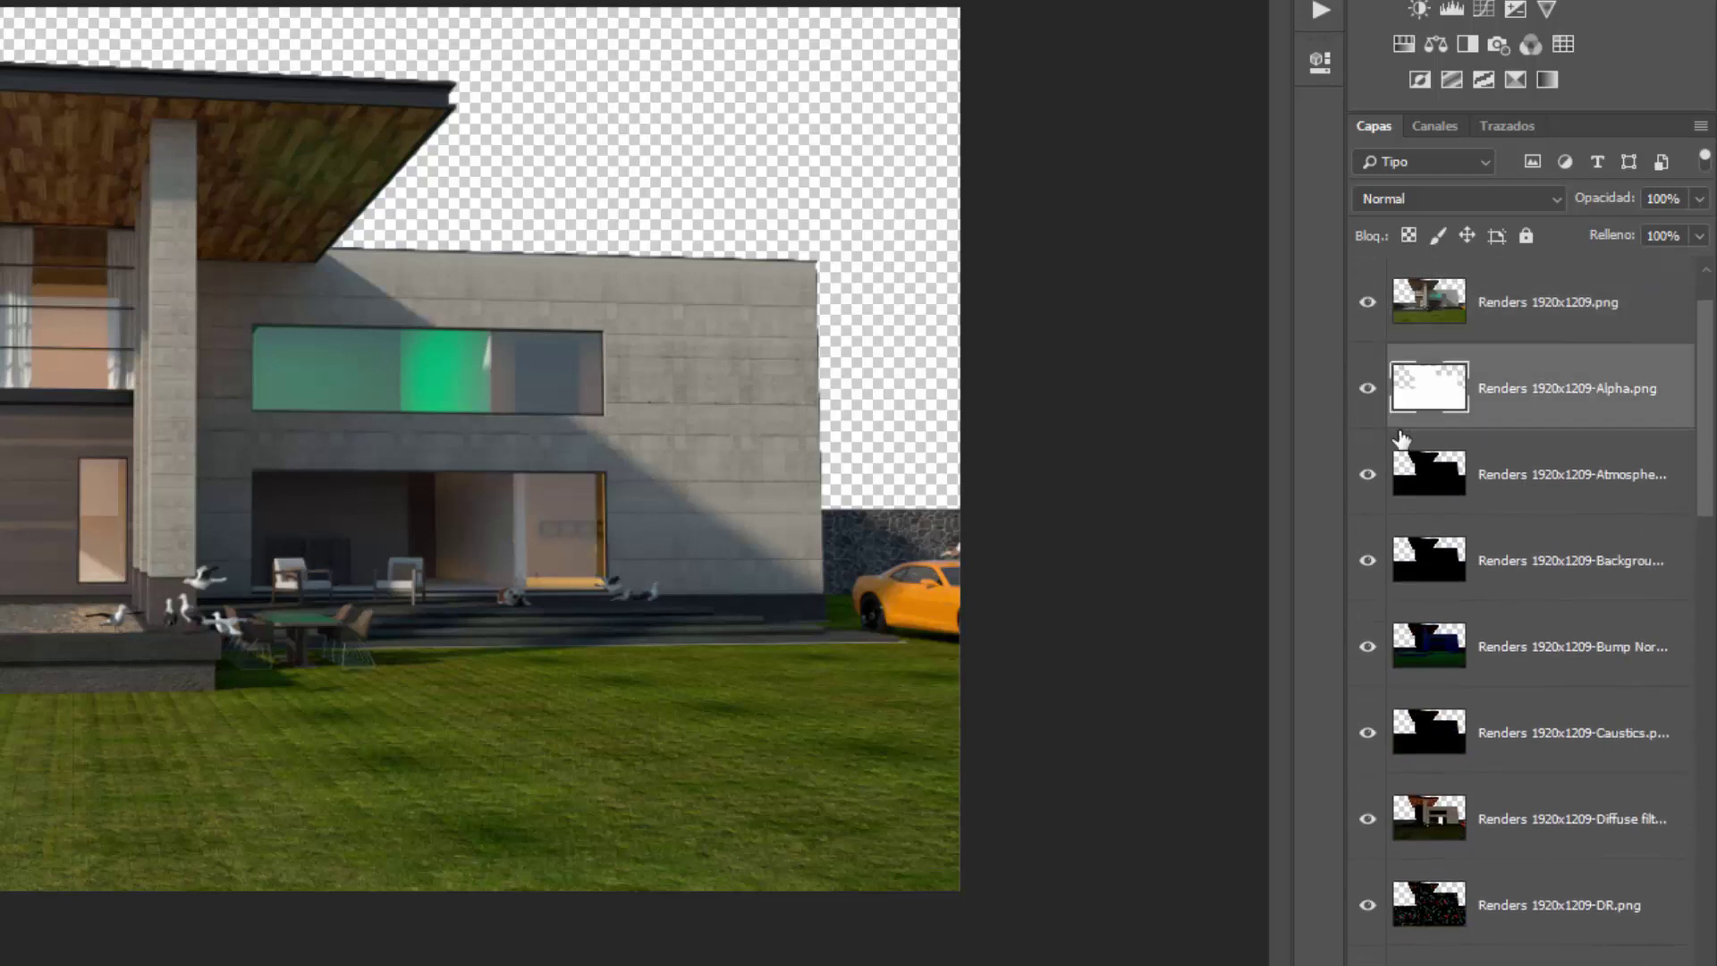
{"action": "scroll", "coordinate": [1400, 438], "scroll_direction": "up", "scroll_amount": 1}
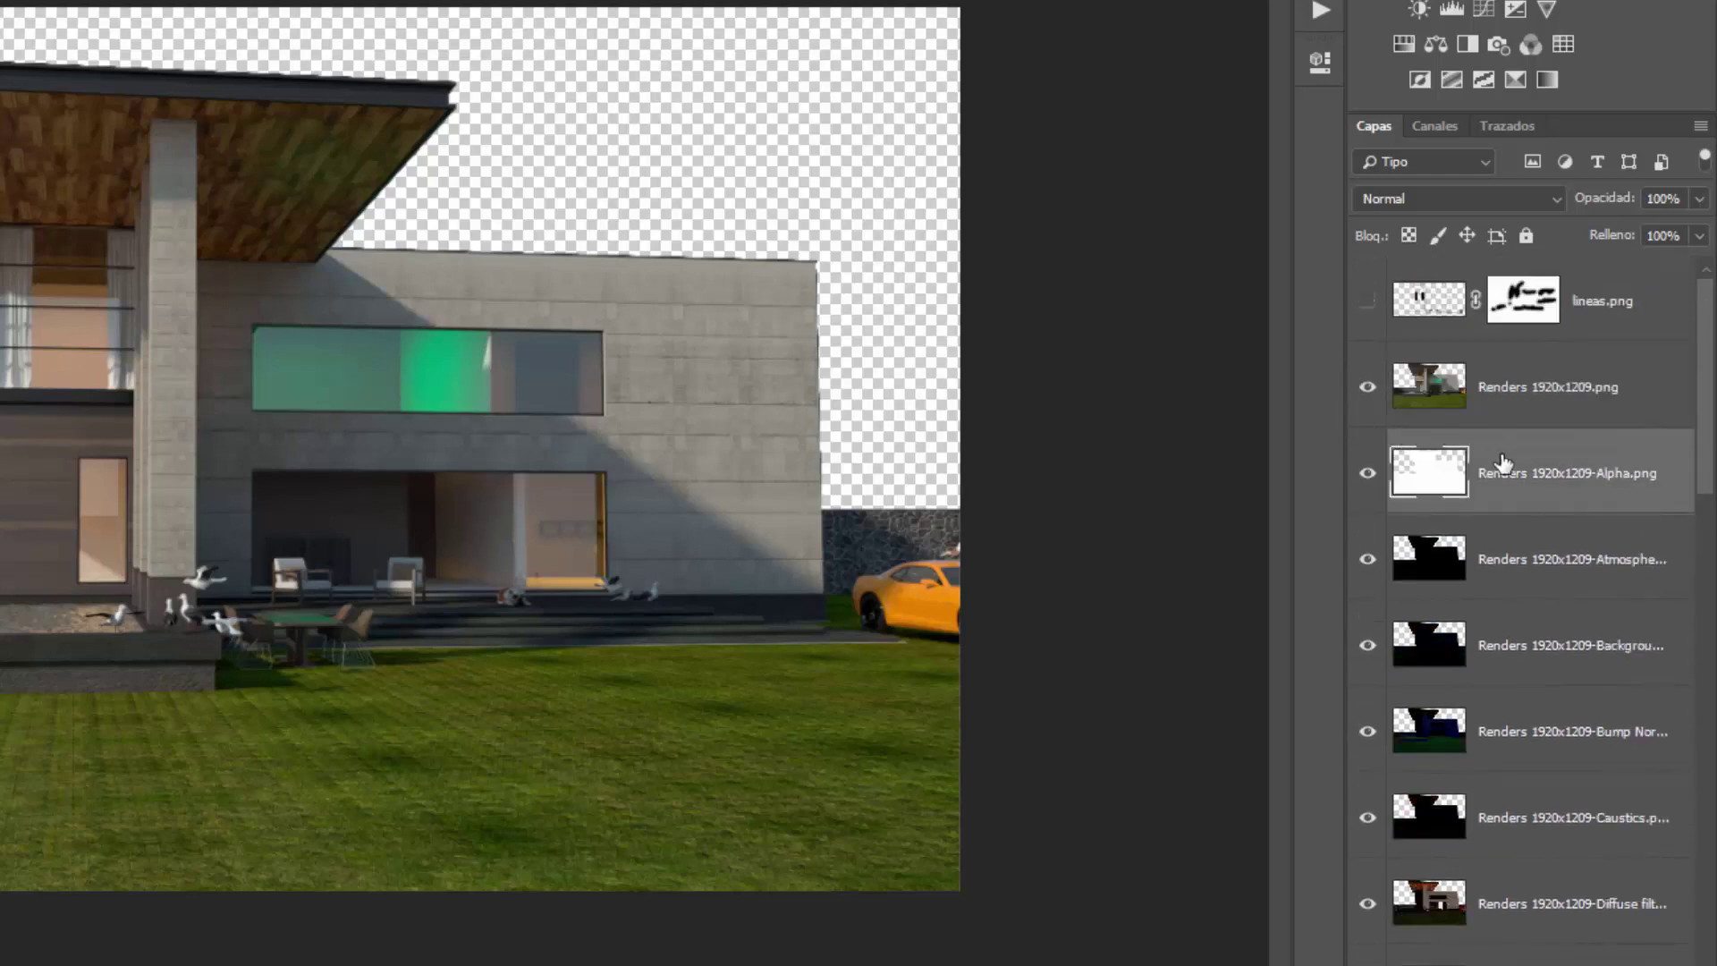
{"action": "left_click", "coordinate": [1368, 386]}
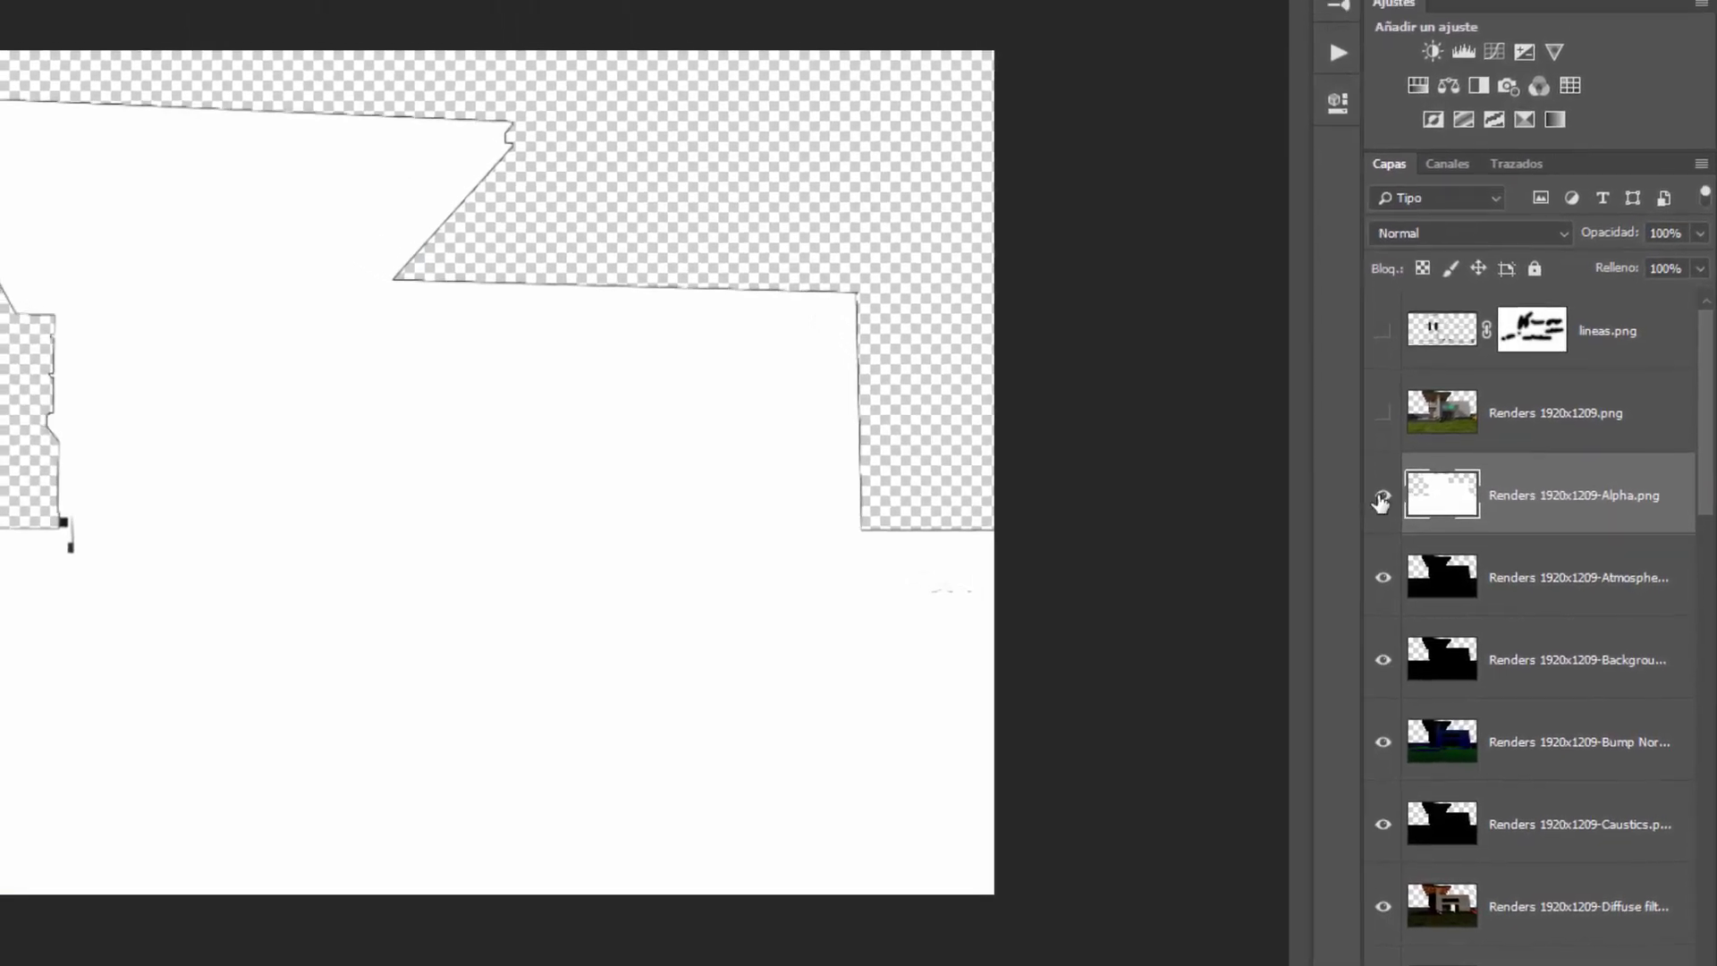
{"action": "left_click", "coordinate": [1381, 499]}
{"action": "left_click", "coordinate": [1381, 499]}
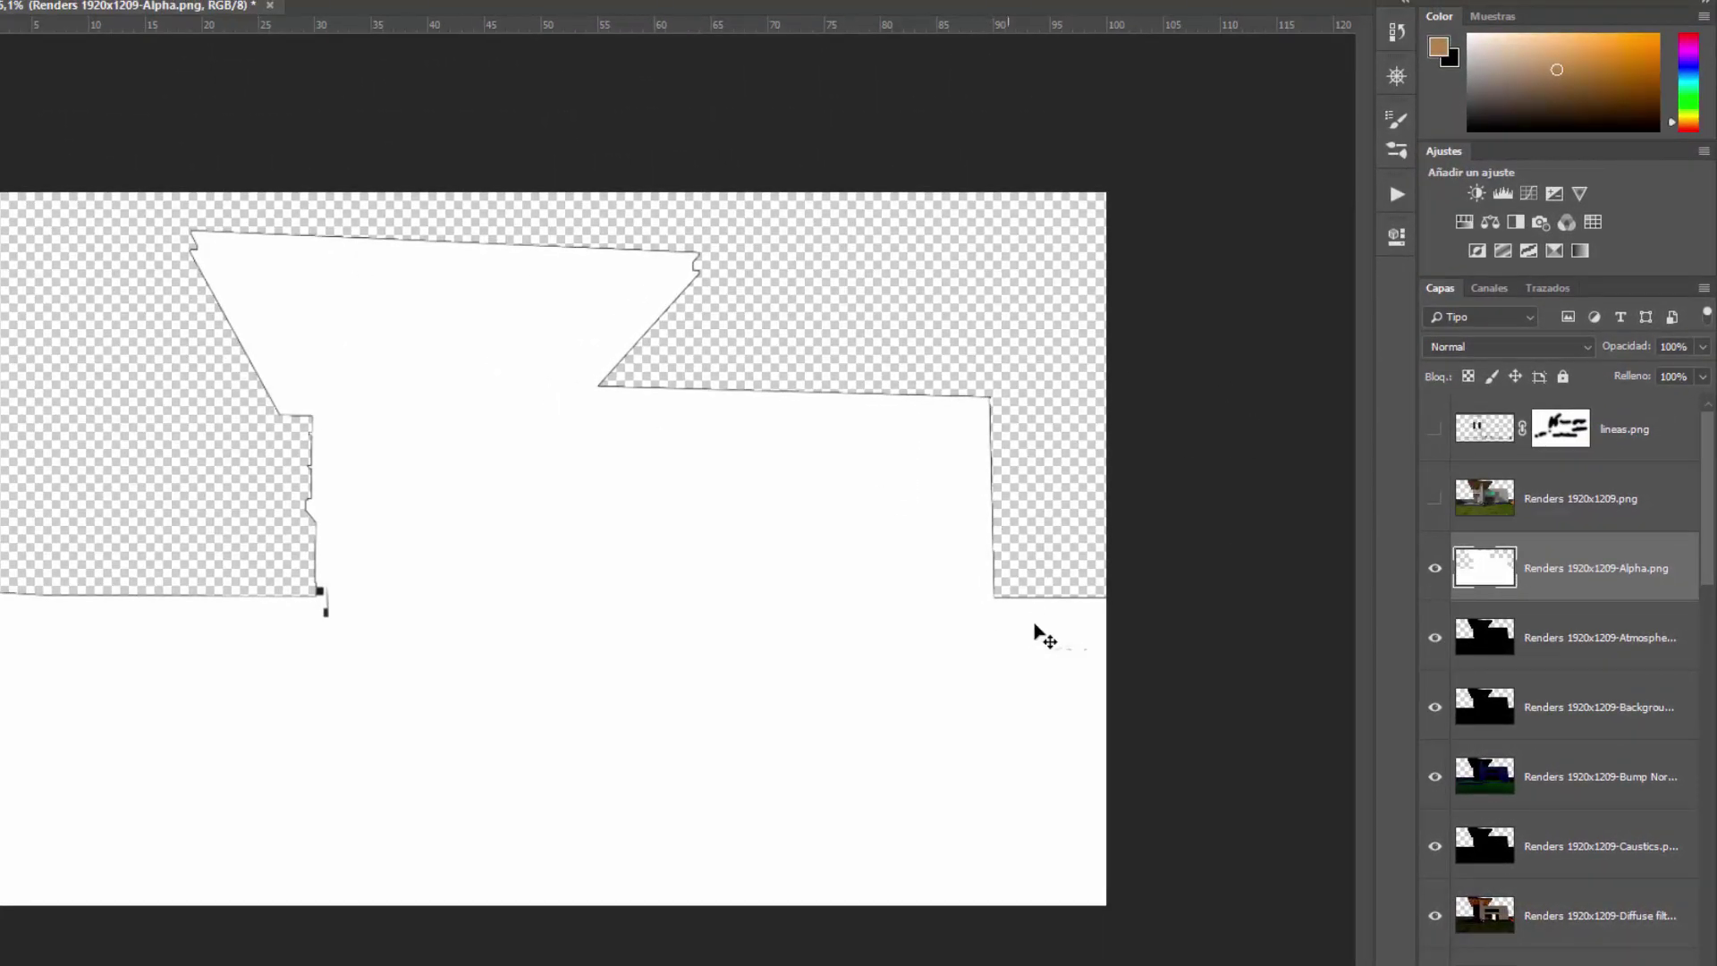
{"action": "left_click", "coordinate": [1435, 498]}
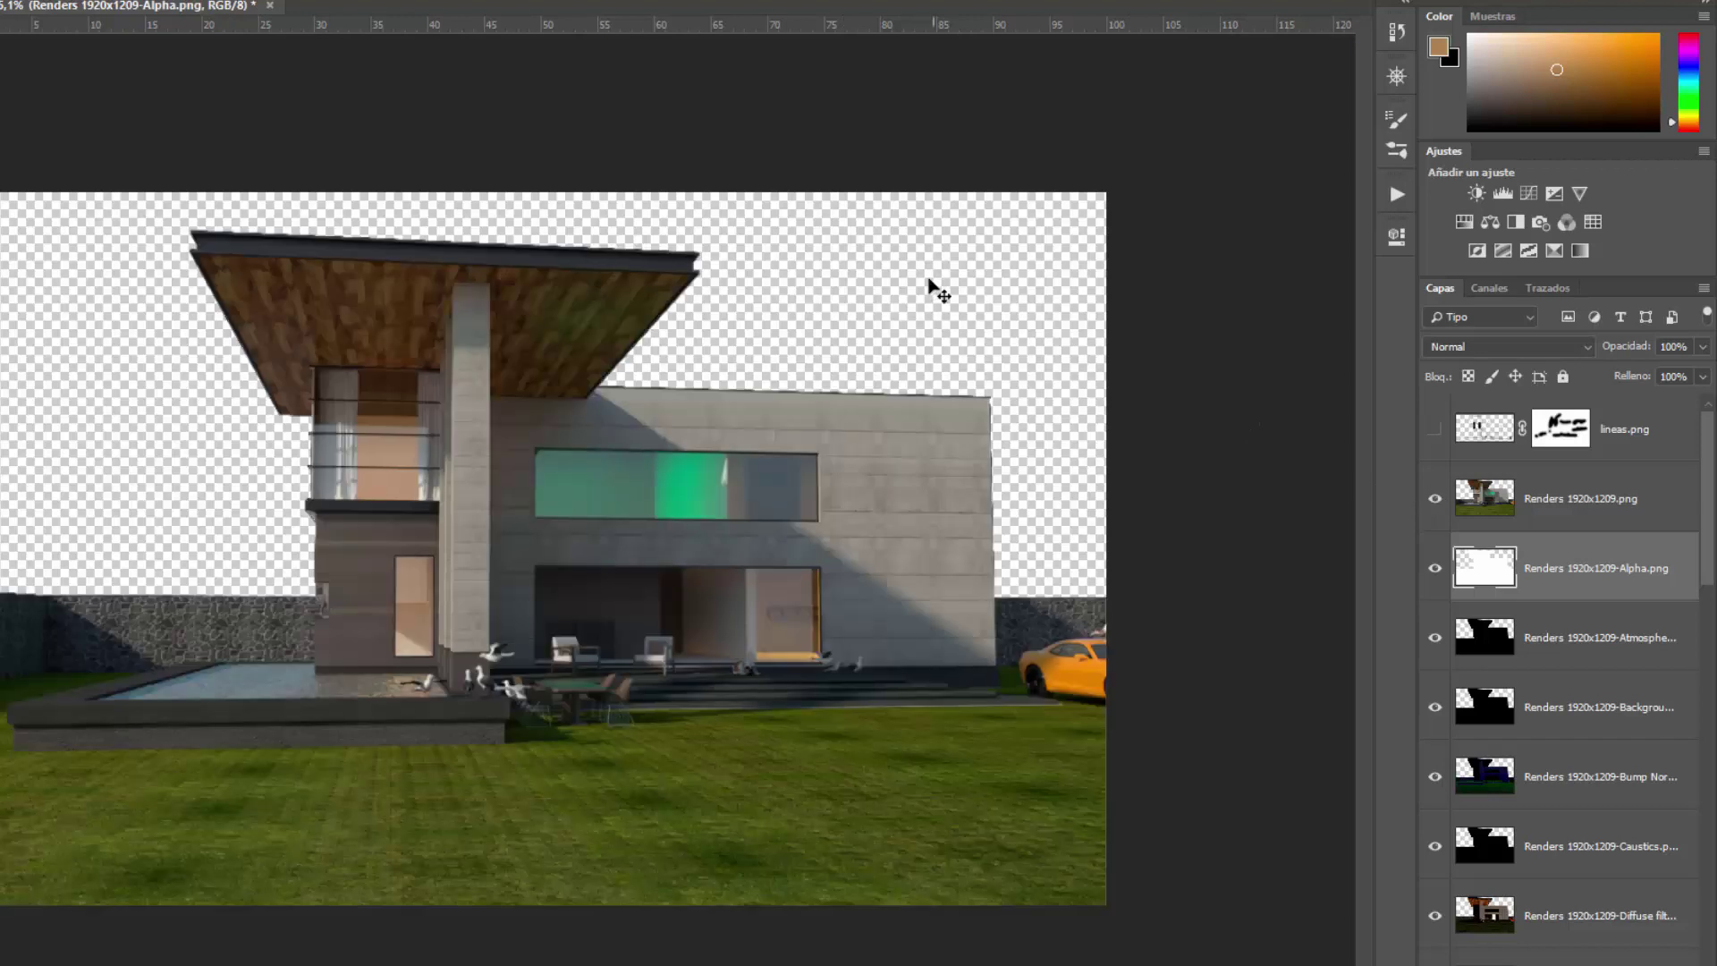
Try shifting the Renders 1920x1209.png layer off the alpha silhouette, and undo the move.
{"action": "left_click", "coordinate": [1511, 498]}
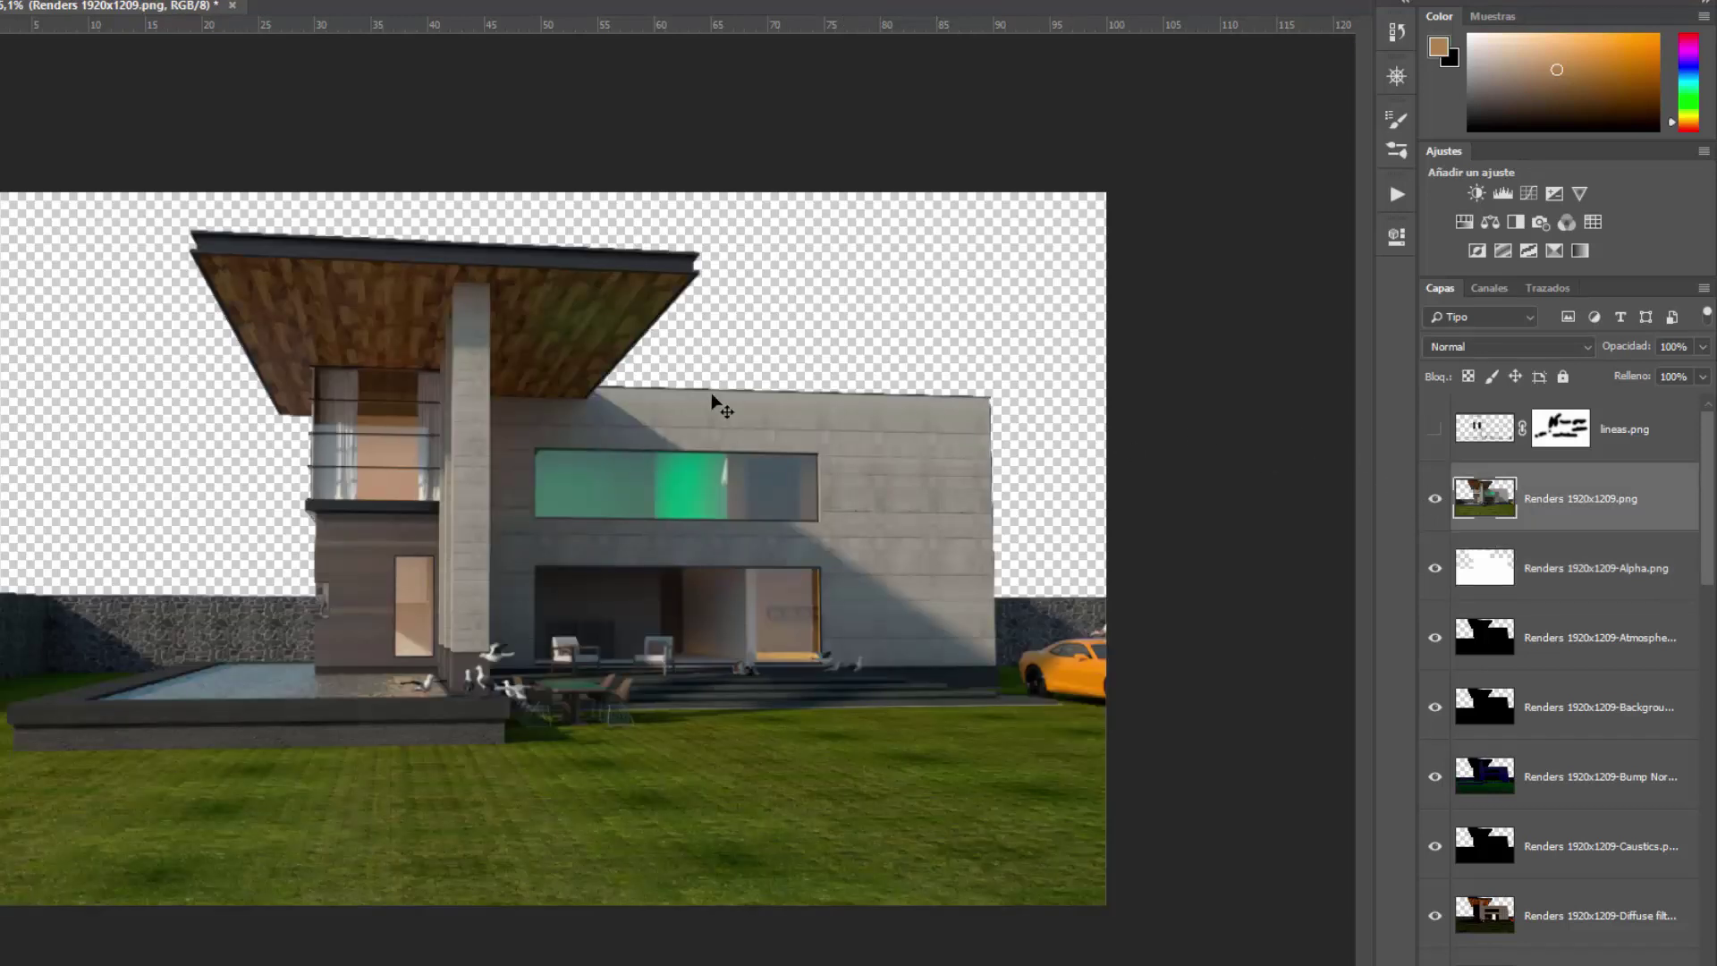
{"action": "left_click_drag", "start_coordinate": [828, 392], "coordinate": [740, 429]}
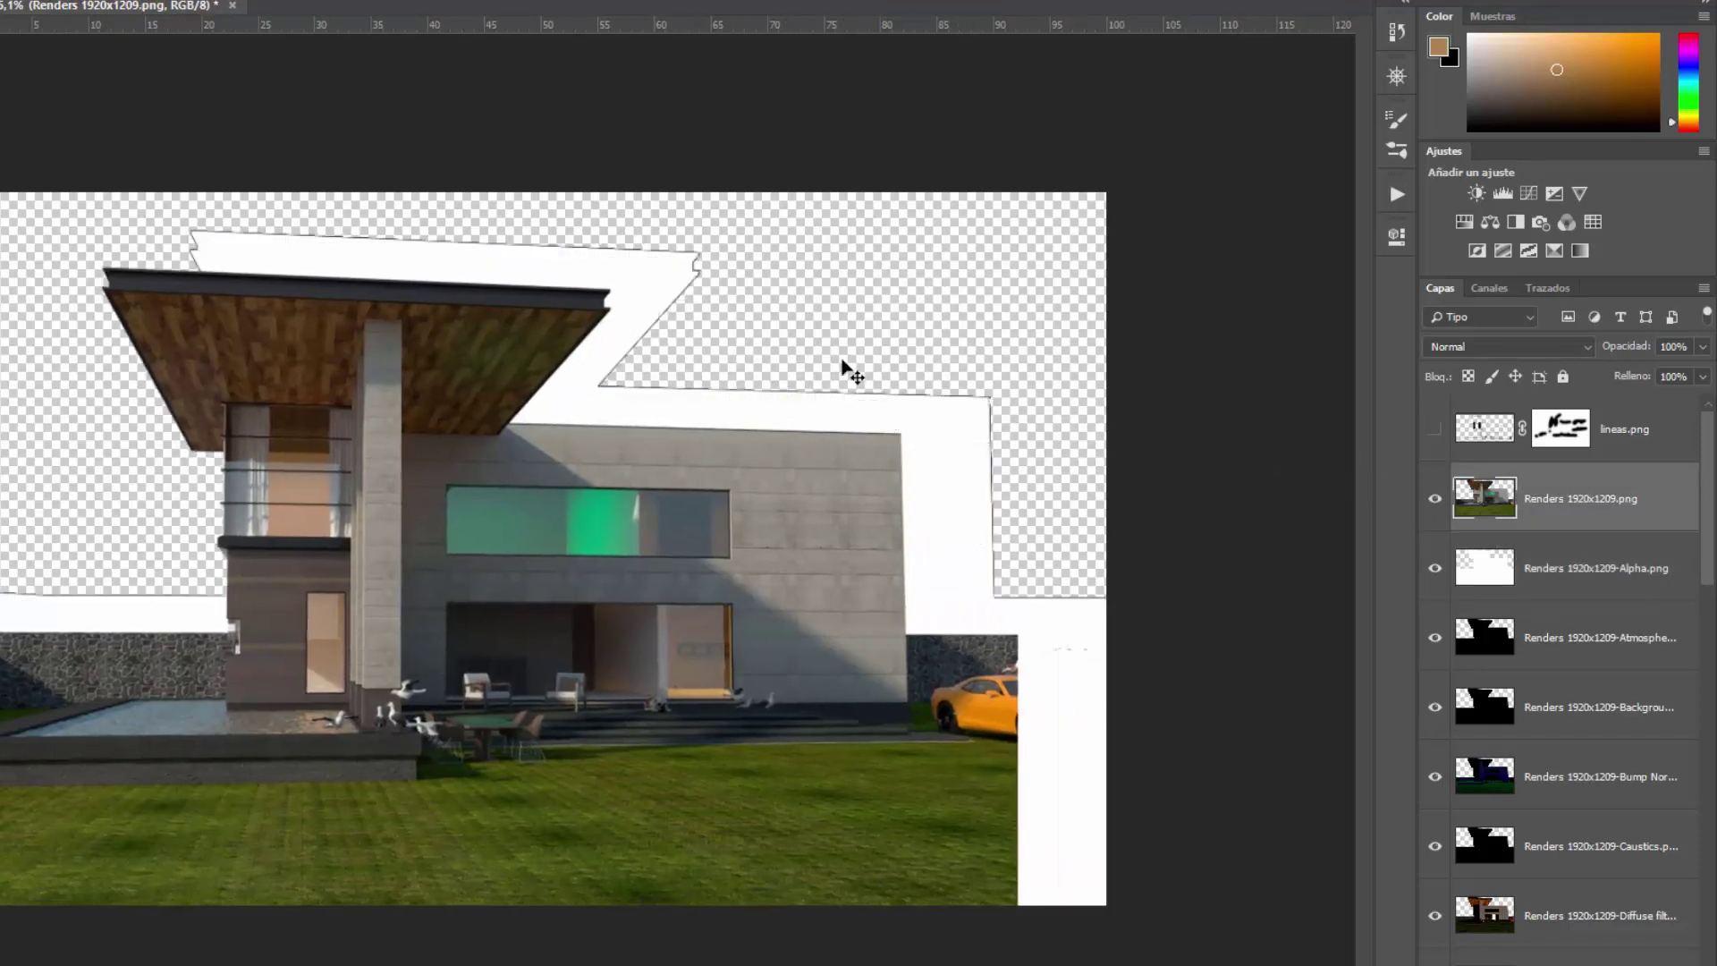
{"action": "key", "text": "ctrl+z"}
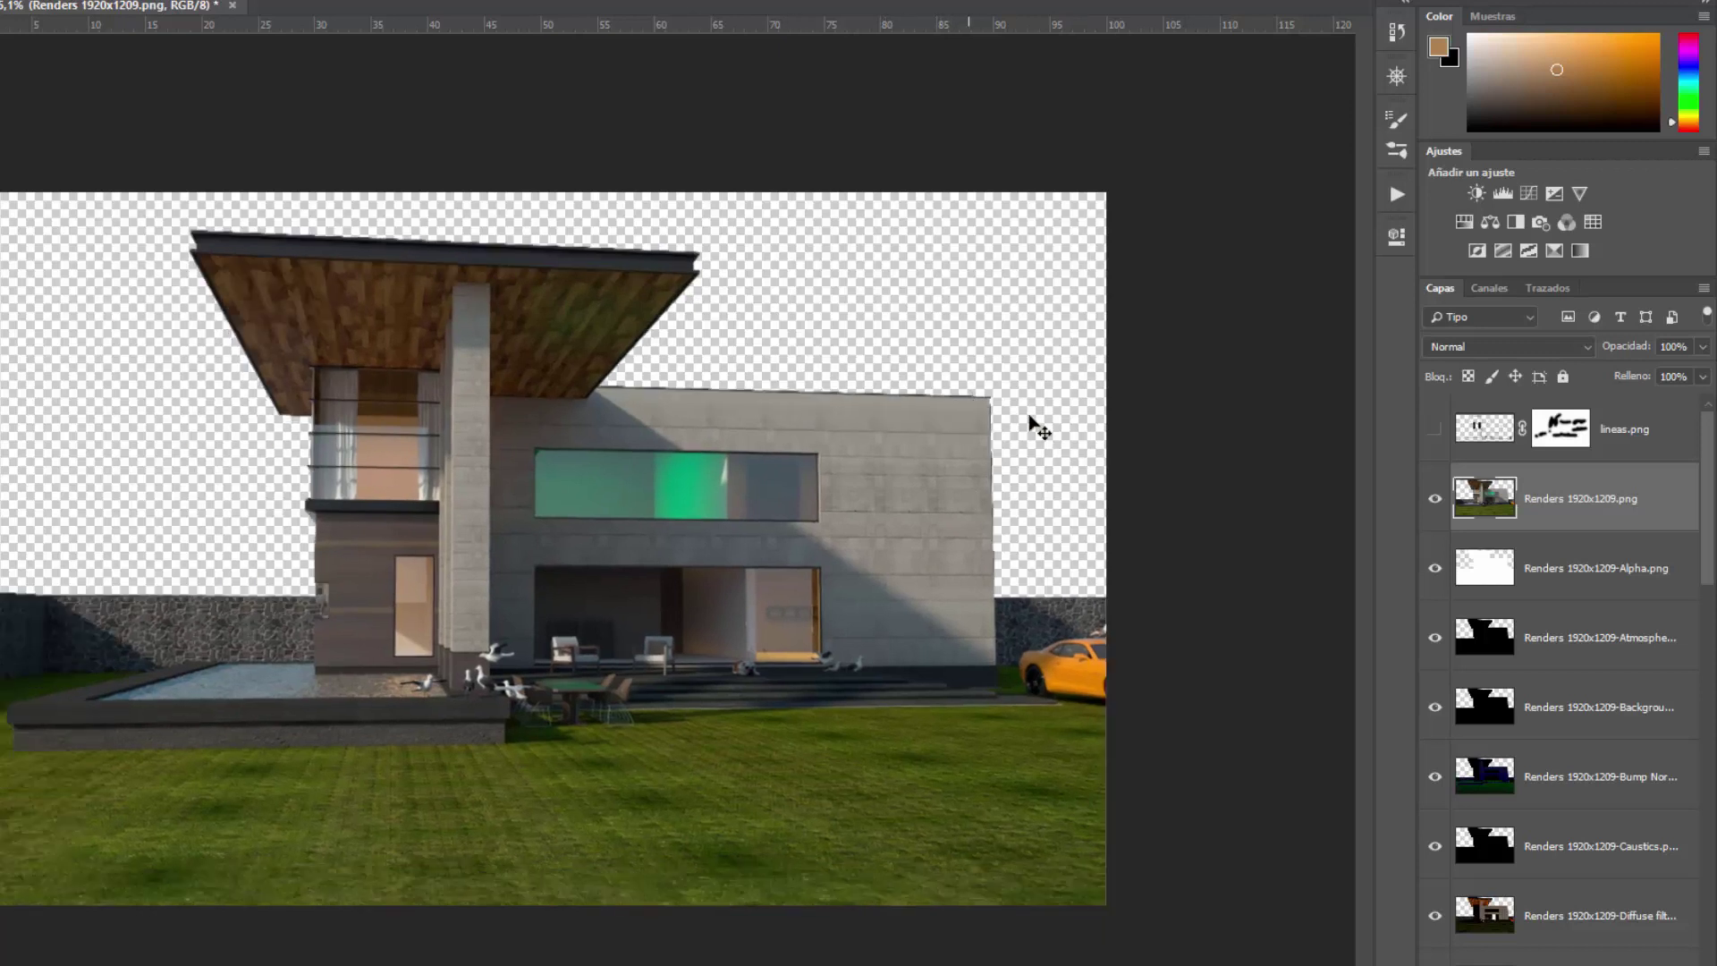
Hide the Renders 1920x1209.png layer and delete the Alpha and Atmosphere channel layers beneath it.
{"action": "left_click", "coordinate": [1436, 499]}
{"action": "left_click", "coordinate": [1495, 575]}
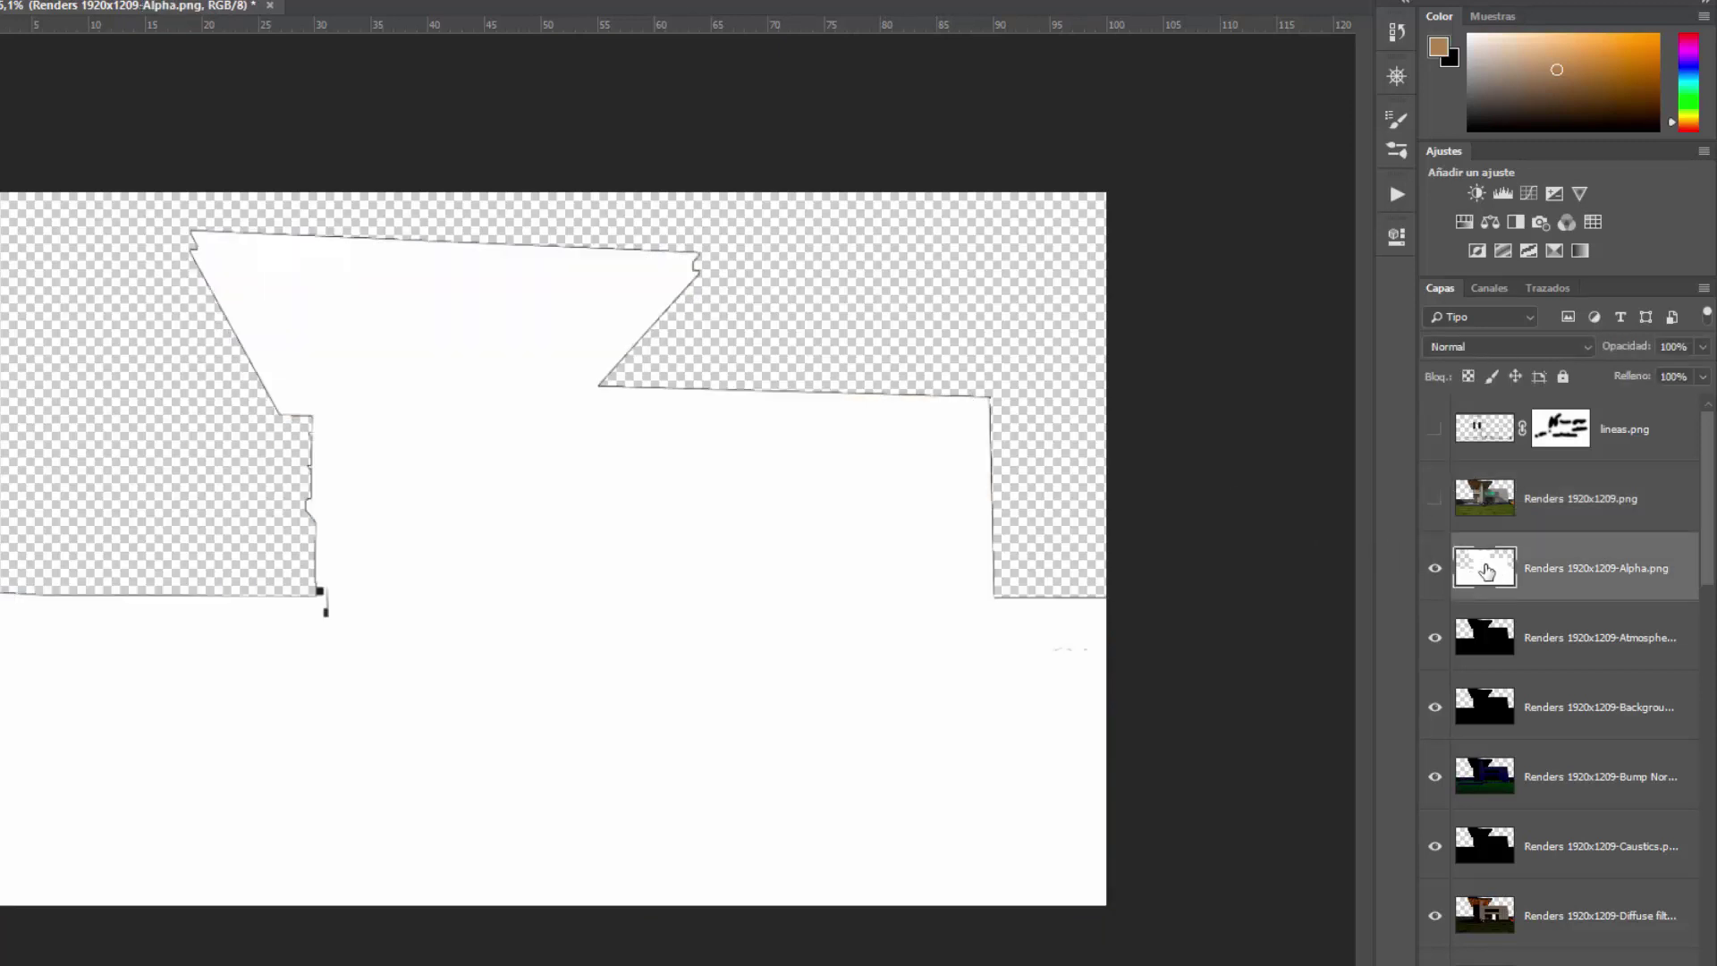
{"action": "key", "text": "Delete"}
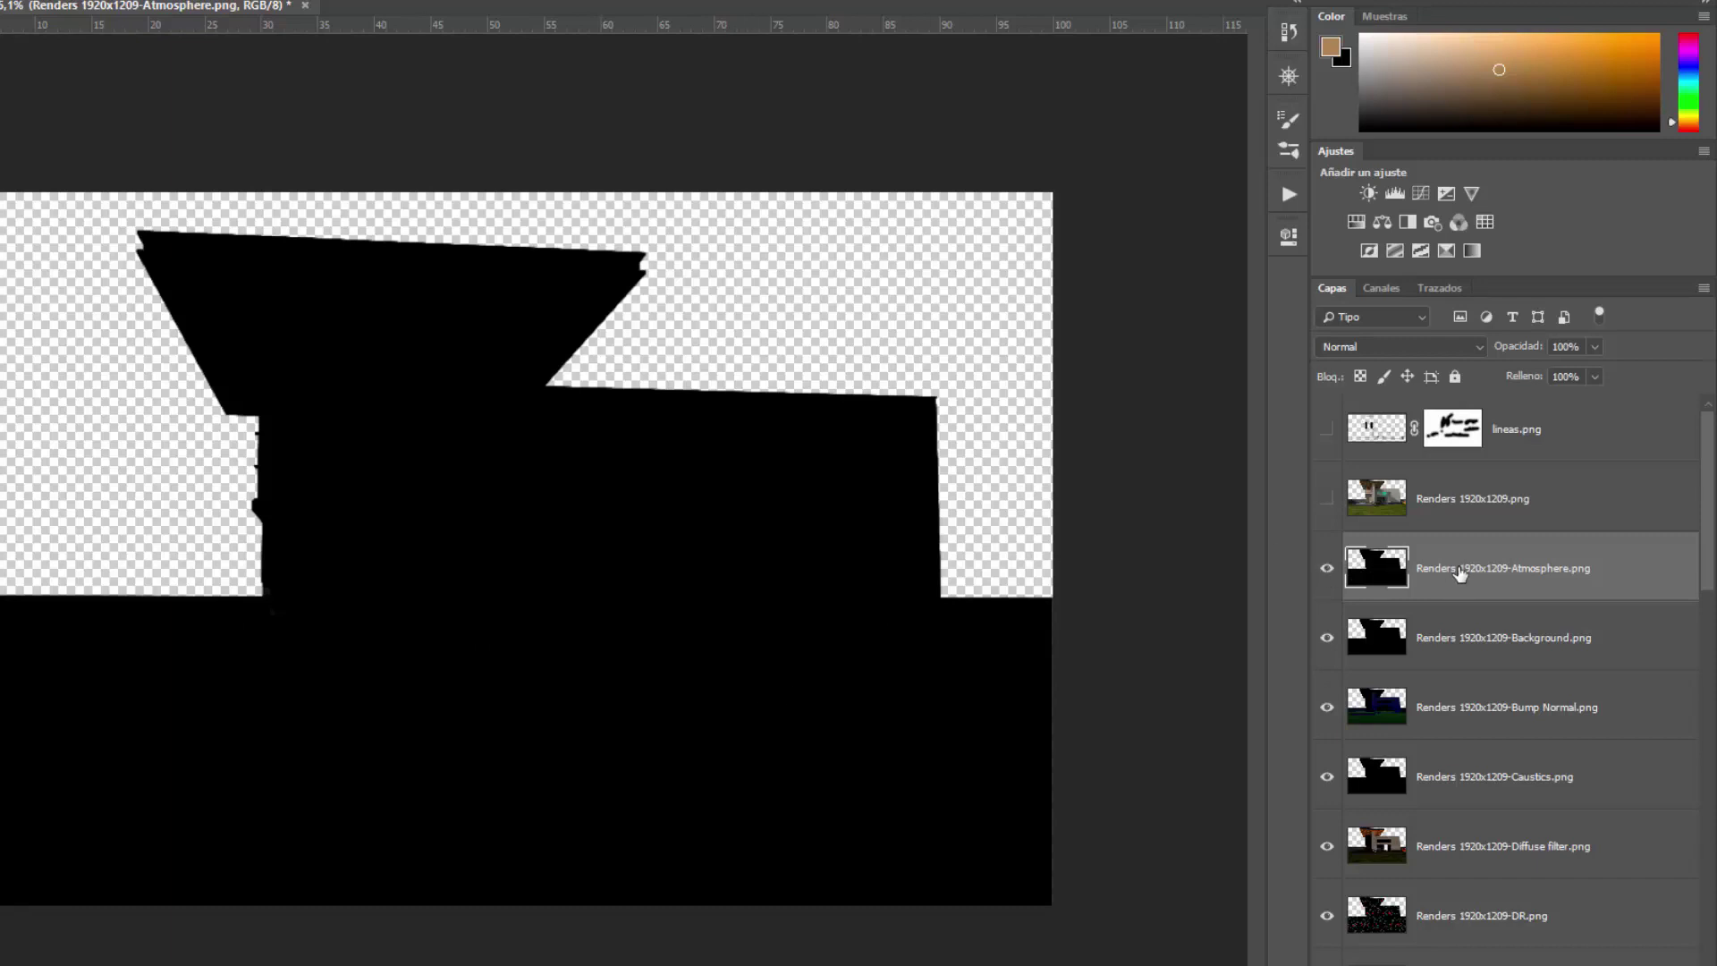
{"action": "key", "text": "Delete"}
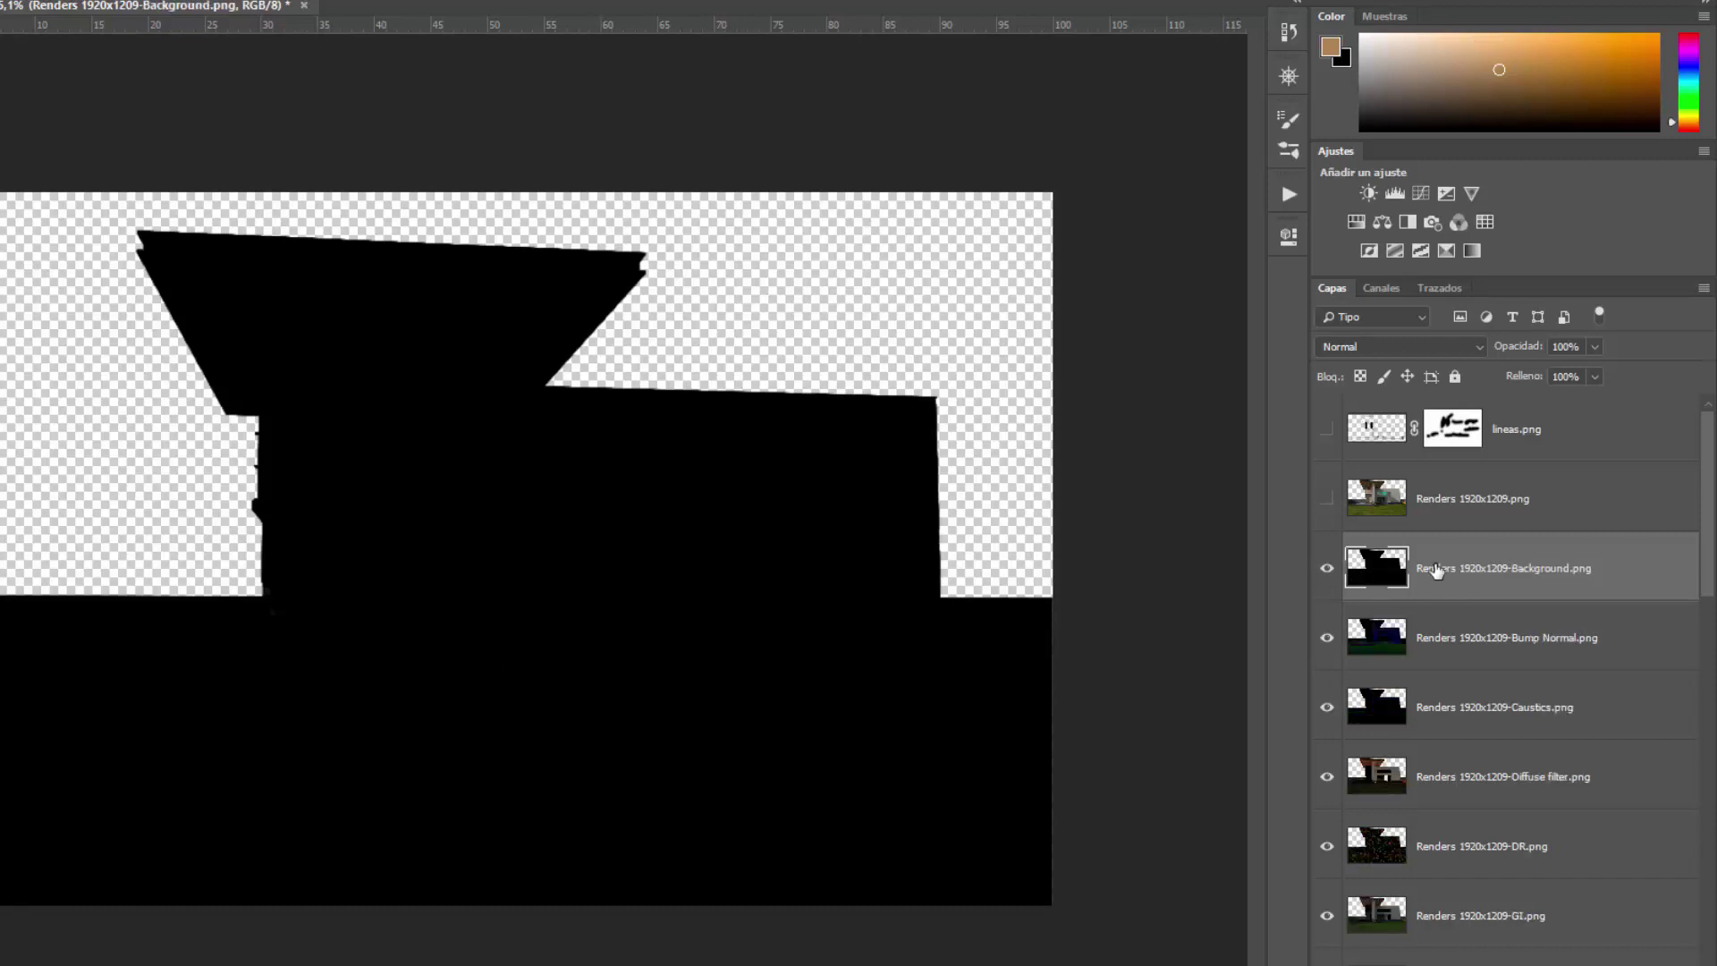
Review the remaining channel layers, compare briefly with the main render, and delete the Background layer.
{"action": "left_click_drag", "start_coordinate": [1710, 529], "coordinate": [1710, 930]}
{"action": "scroll", "coordinate": [1685, 481], "scroll_direction": "up", "scroll_amount": 10}
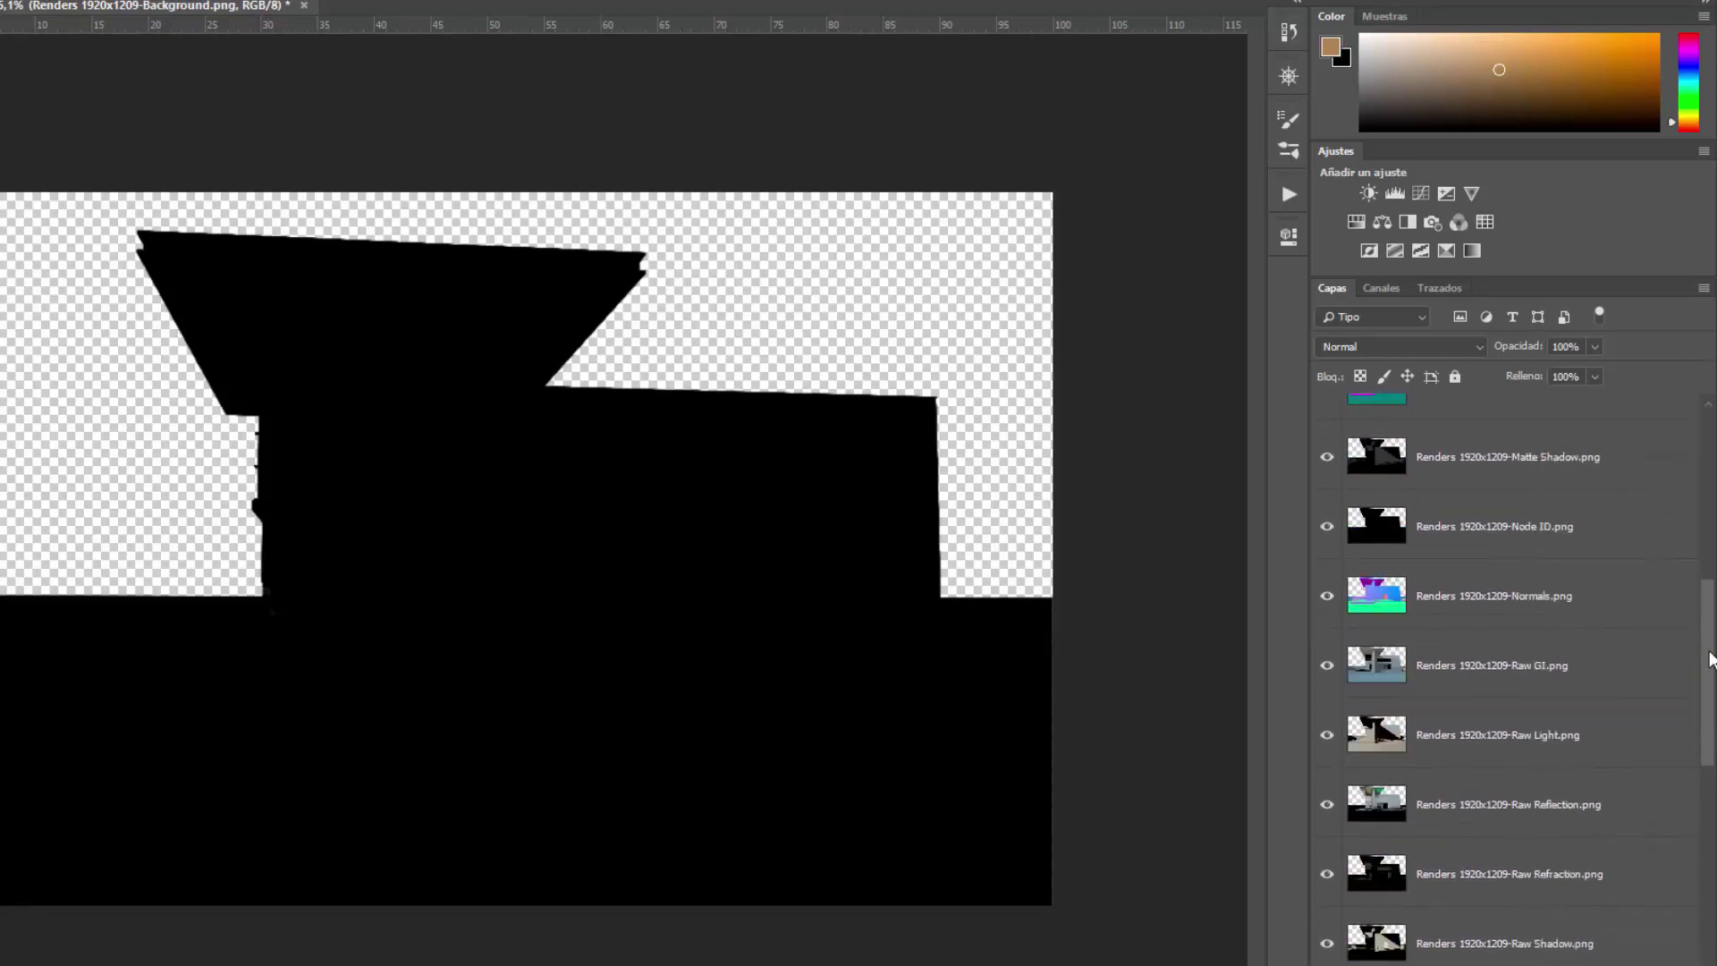
{"action": "left_click_drag", "start_coordinate": [1706, 478], "coordinate": [1708, 903]}
{"action": "scroll", "coordinate": [1685, 475], "scroll_direction": "up", "scroll_amount": 10}
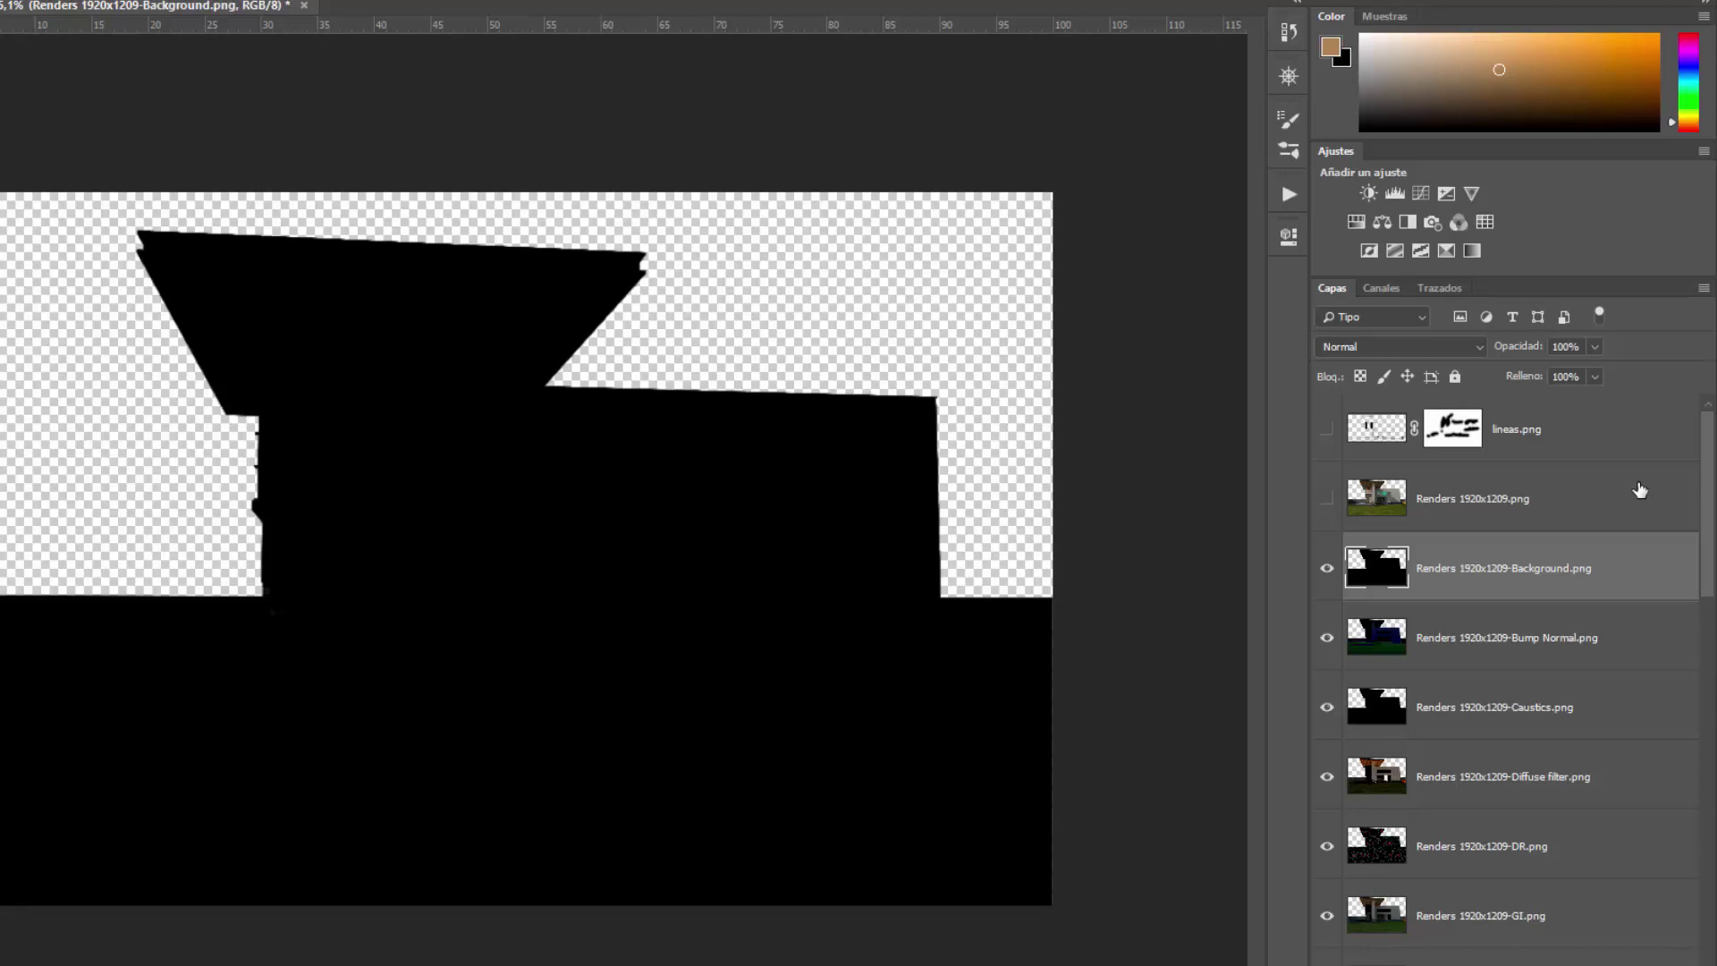
{"action": "left_click", "coordinate": [1326, 501]}
{"action": "left_click", "coordinate": [1326, 501]}
{"action": "key", "text": "Delete"}
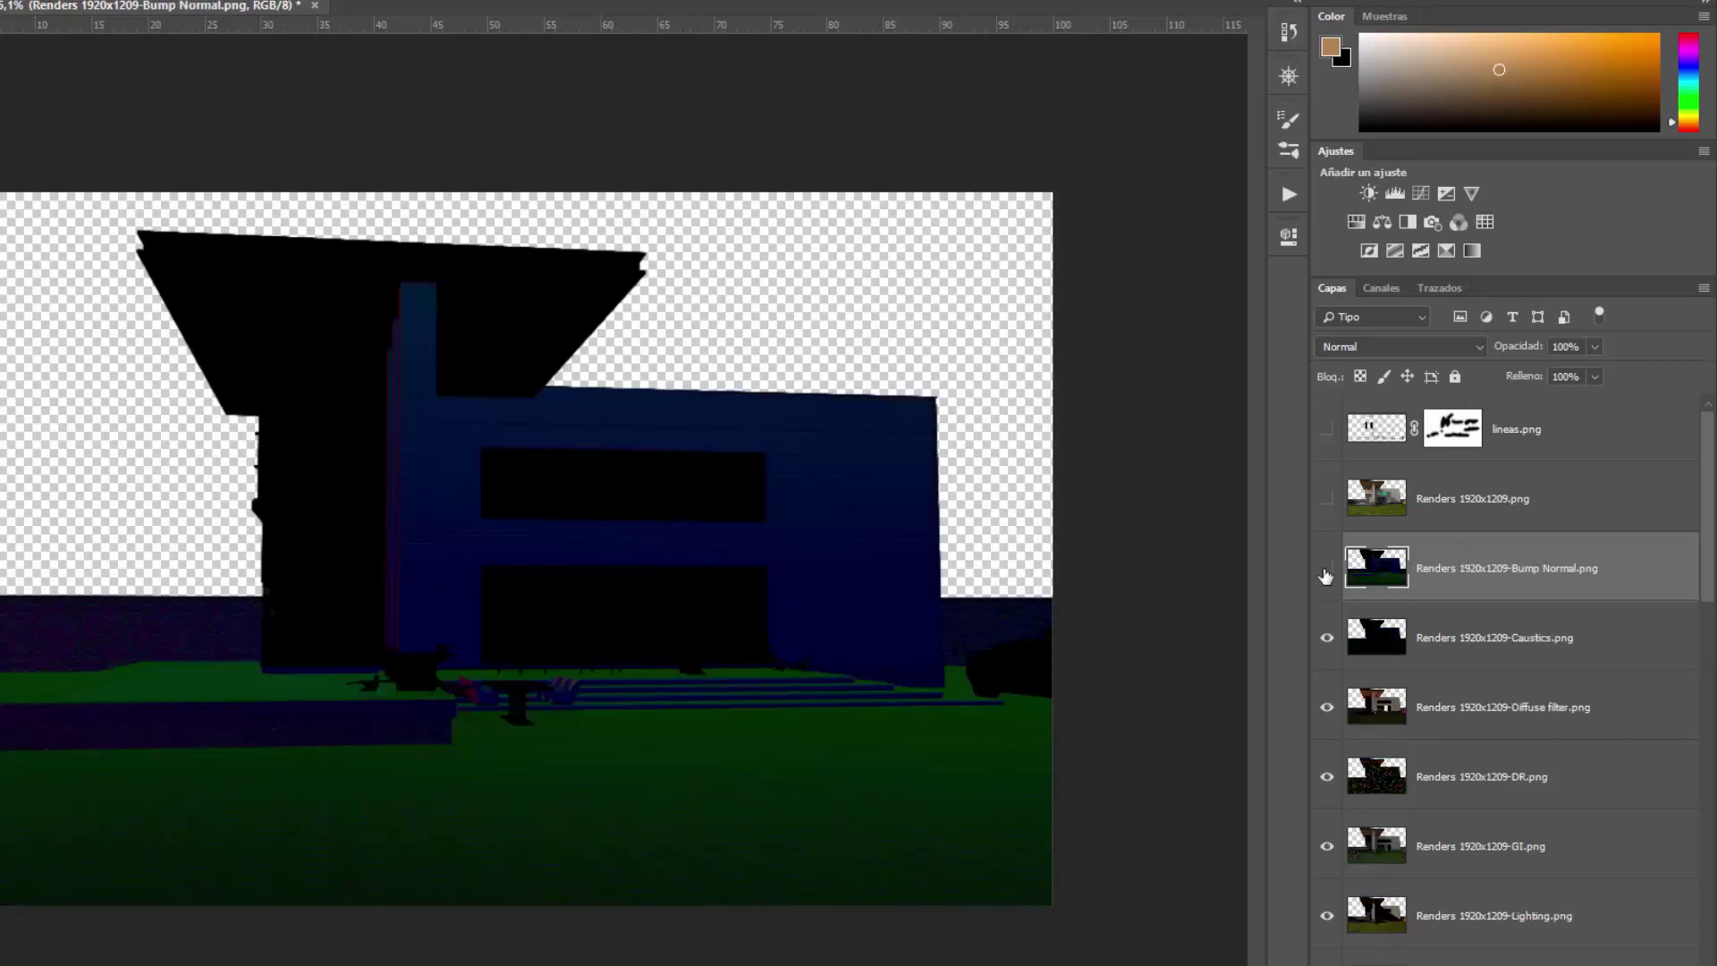
Delete the Caustics layer and hide the Bump Normal, Diffuse filter, DR and GI layers.
{"action": "left_click", "coordinate": [1321, 569]}
{"action": "left_click", "coordinate": [1327, 637]}
{"action": "left_click", "coordinate": [1327, 641]}
{"action": "key", "text": "Delete"}
{"action": "left_click", "coordinate": [1327, 637]}
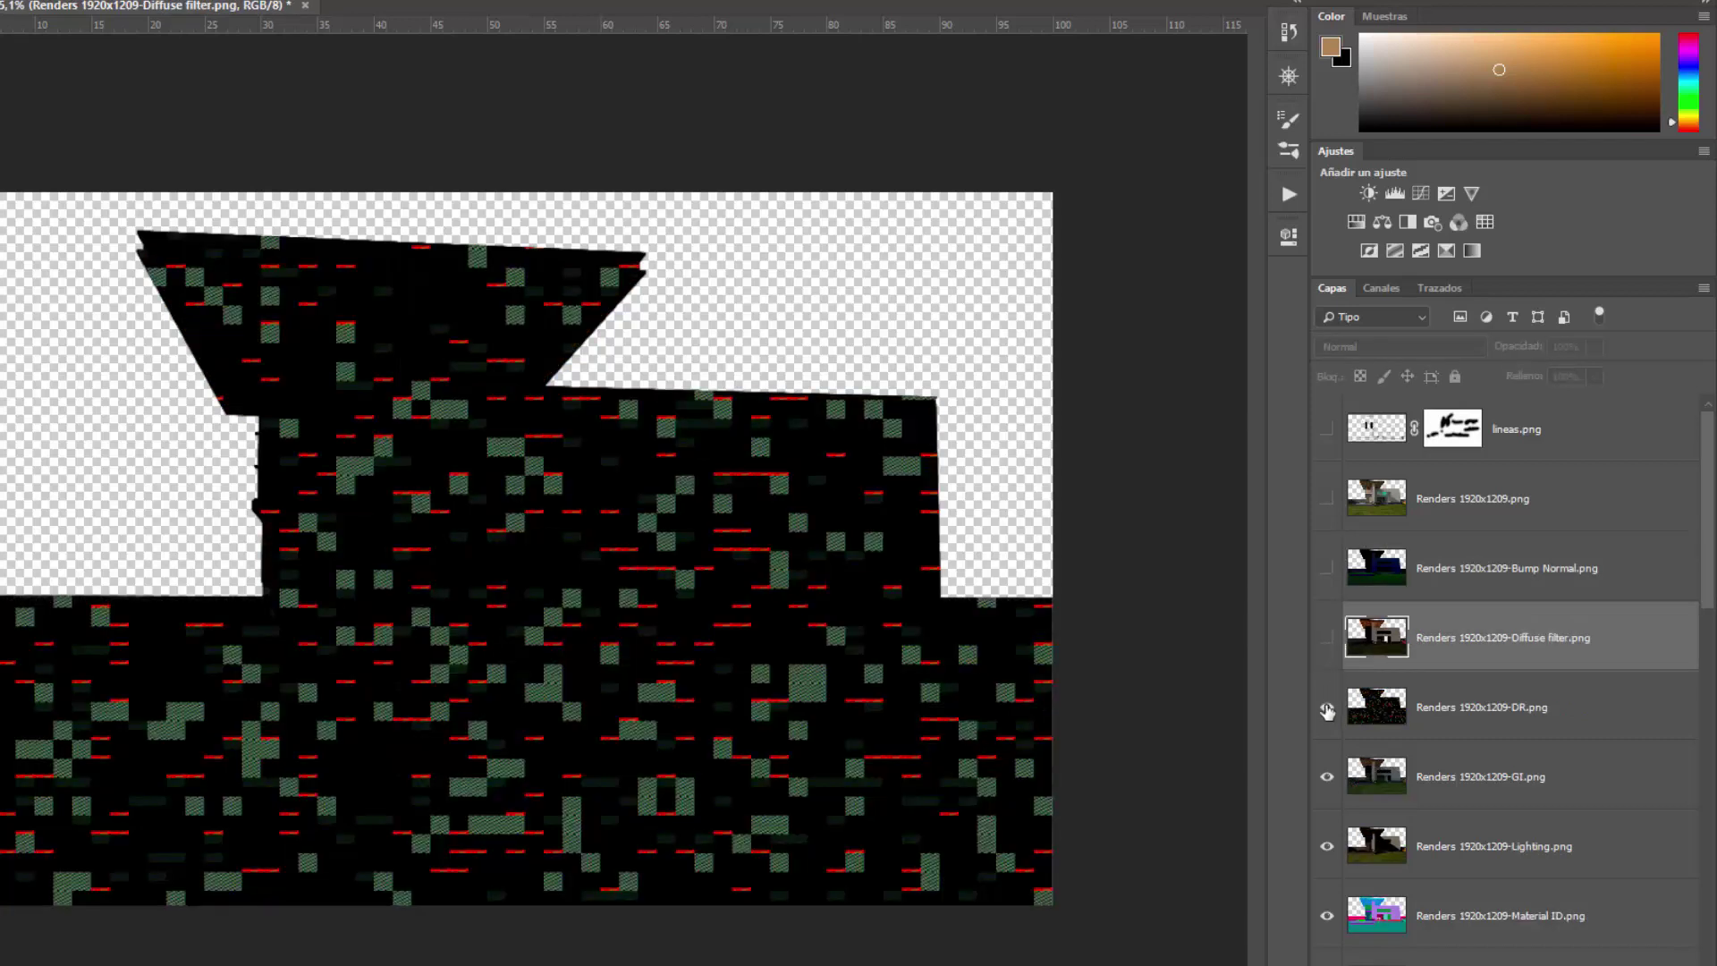
{"action": "left_click", "coordinate": [1327, 707]}
{"action": "left_click", "coordinate": [1327, 777]}
Delete the Specular and Self-illumination layers from the lower part of the stack.
{"action": "scroll", "coordinate": [1346, 698], "scroll_direction": "down", "scroll_amount": 5}
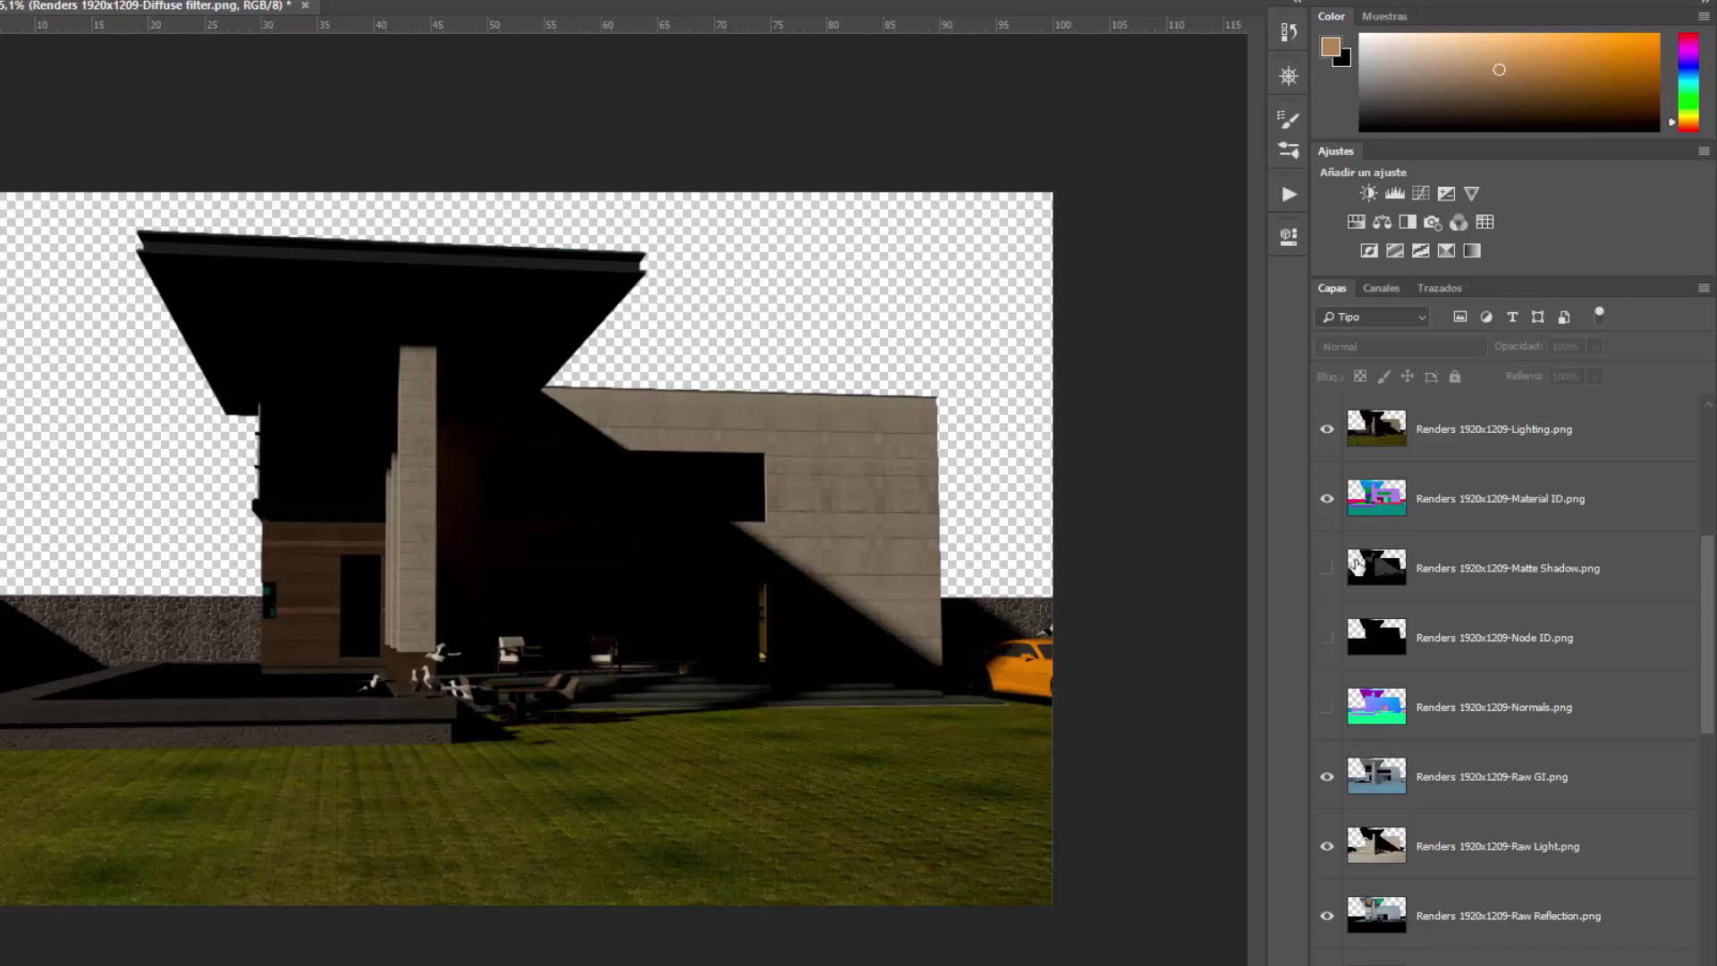
{"action": "scroll", "coordinate": [1411, 715], "scroll_direction": "down", "scroll_amount": 9}
{"action": "scroll", "coordinate": [1412, 848], "scroll_direction": "down", "scroll_amount": 3}
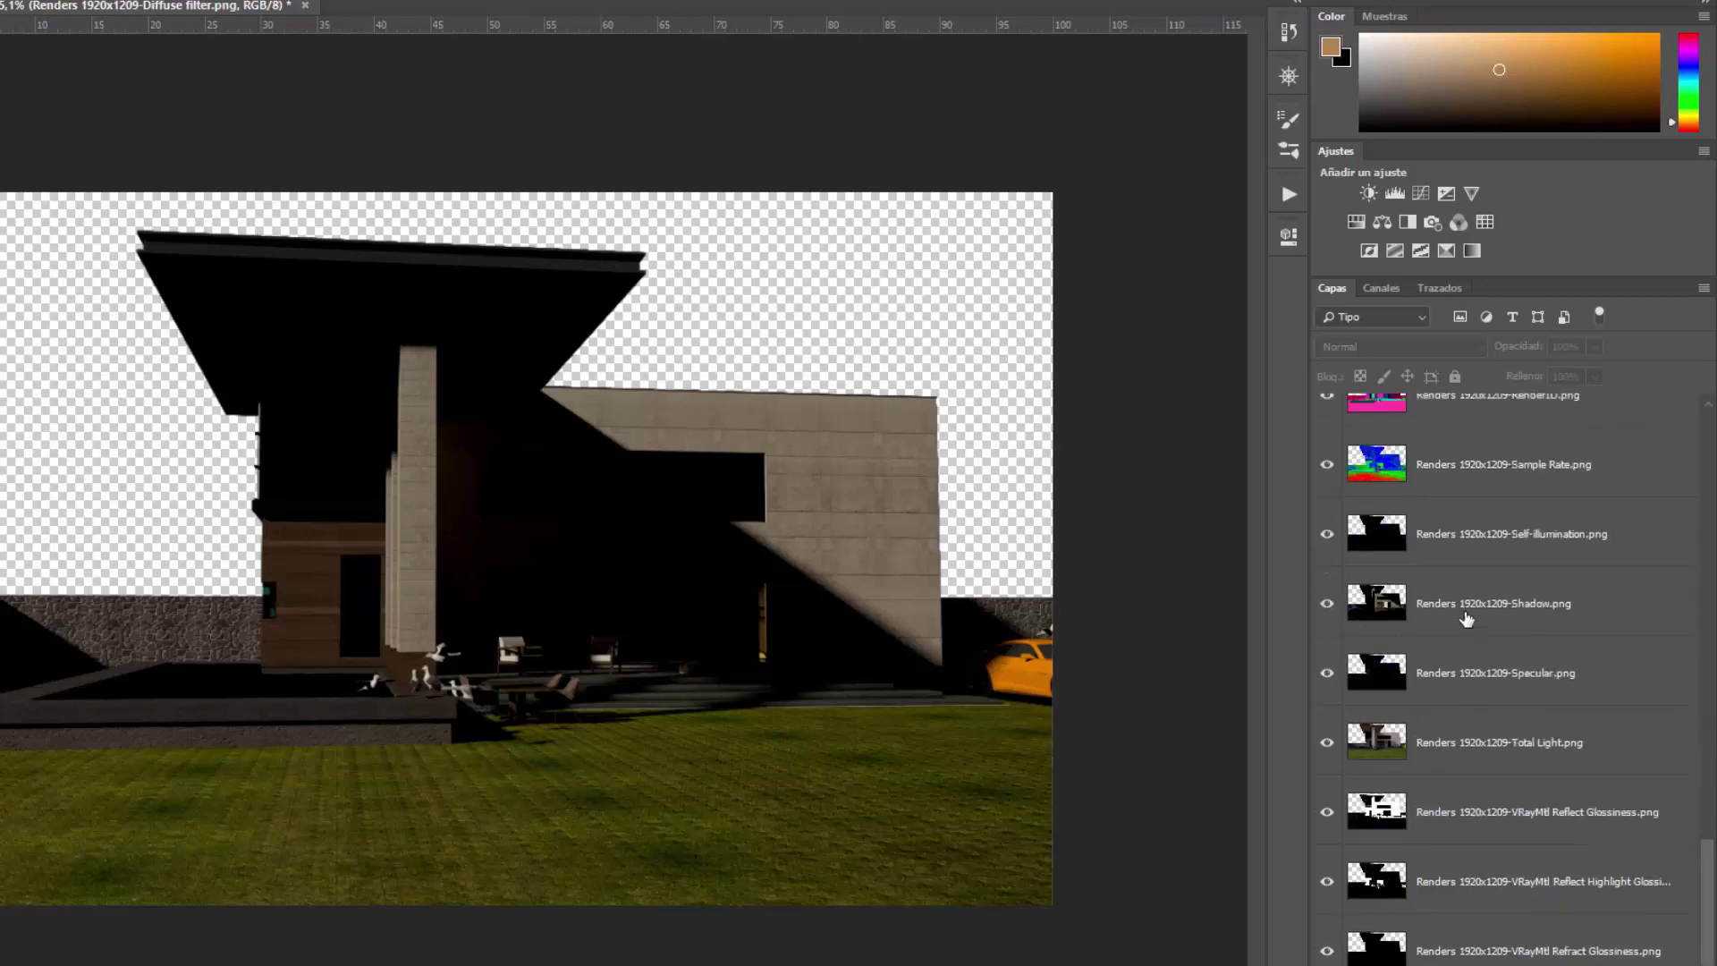
{"action": "left_click", "coordinate": [1469, 668]}
{"action": "key", "text": "Delete"}
{"action": "left_click", "coordinate": [1444, 599]}
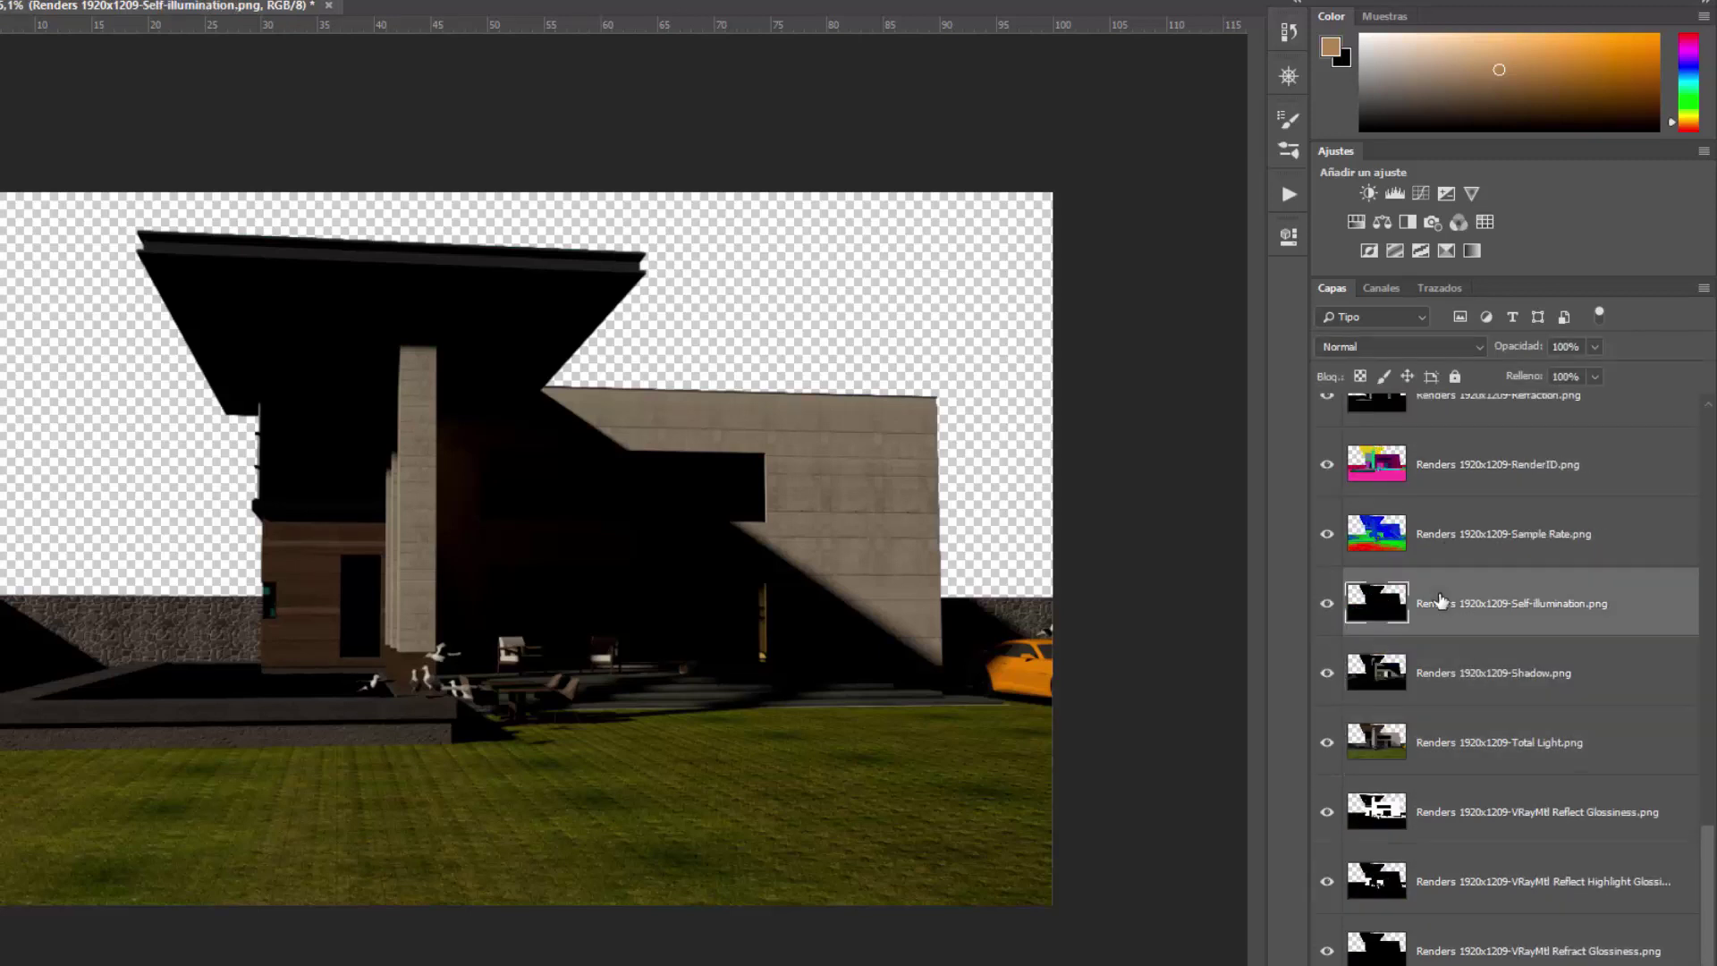
{"action": "key", "text": "Delete"}
Delete every layer between VRayMtl Reflect Glossiness and ZDepth, plus the Reflection Filter layer.
{"action": "left_click", "coordinate": [1471, 896]}
{"action": "key", "text": "Delete"}
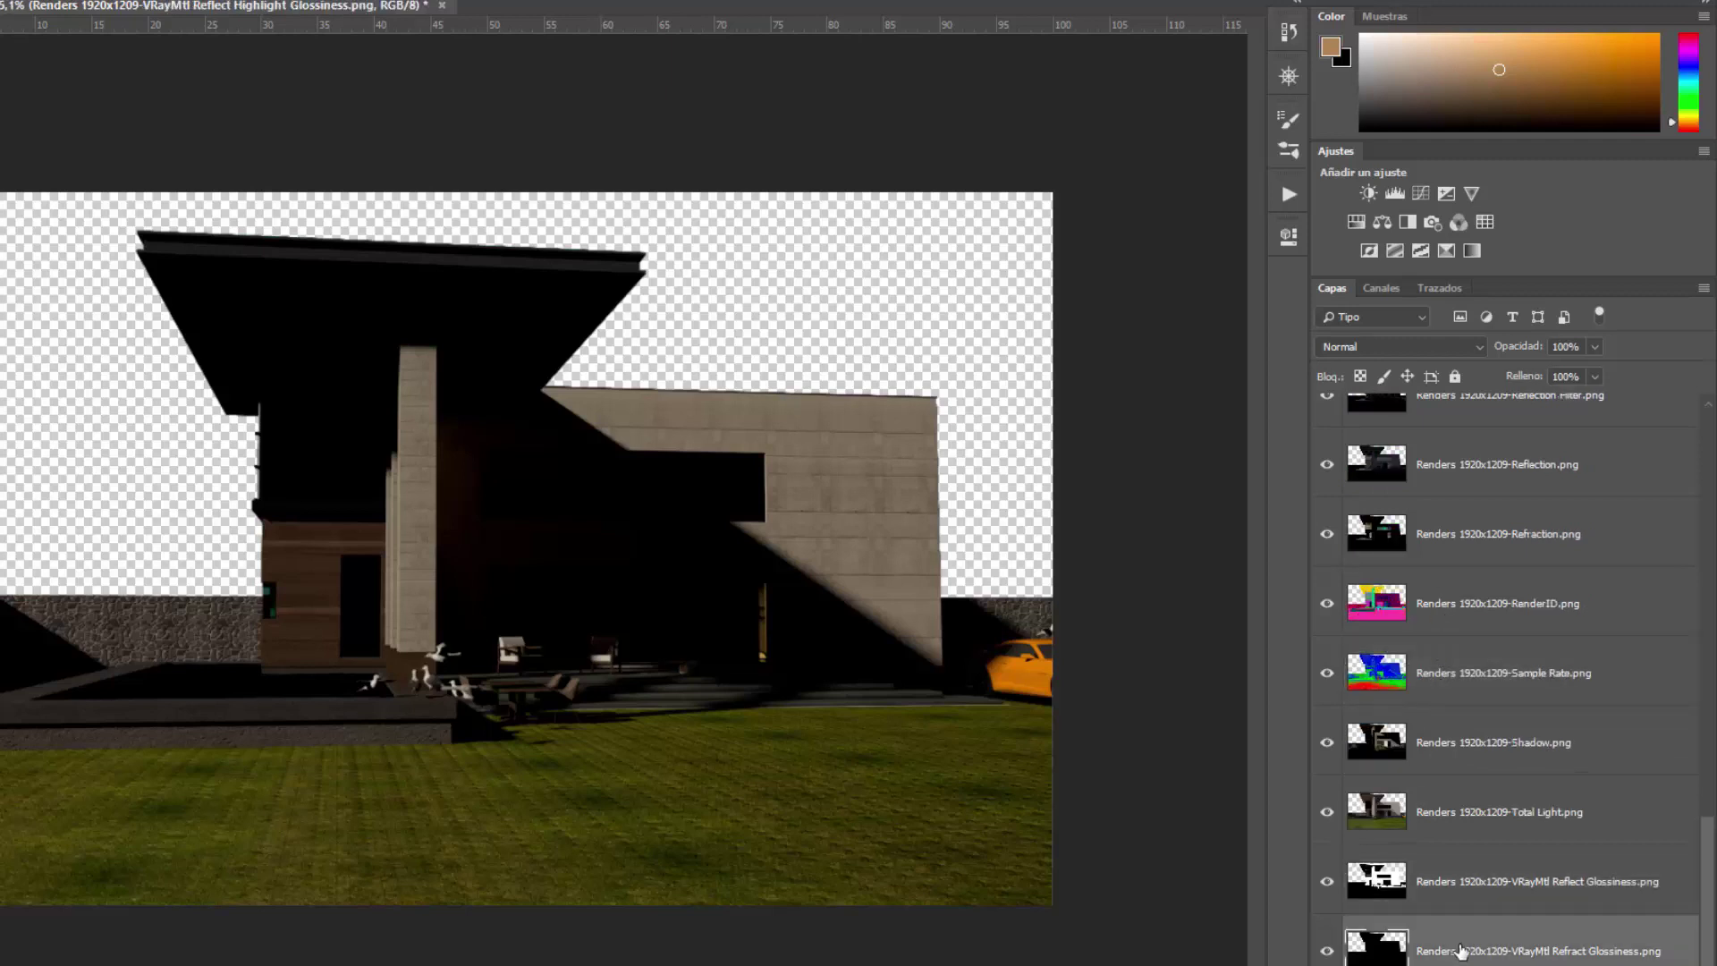
{"action": "key", "text": "Delete"}
{"action": "key", "text": "Delete"}
{"action": "key", "text": "Delete"}
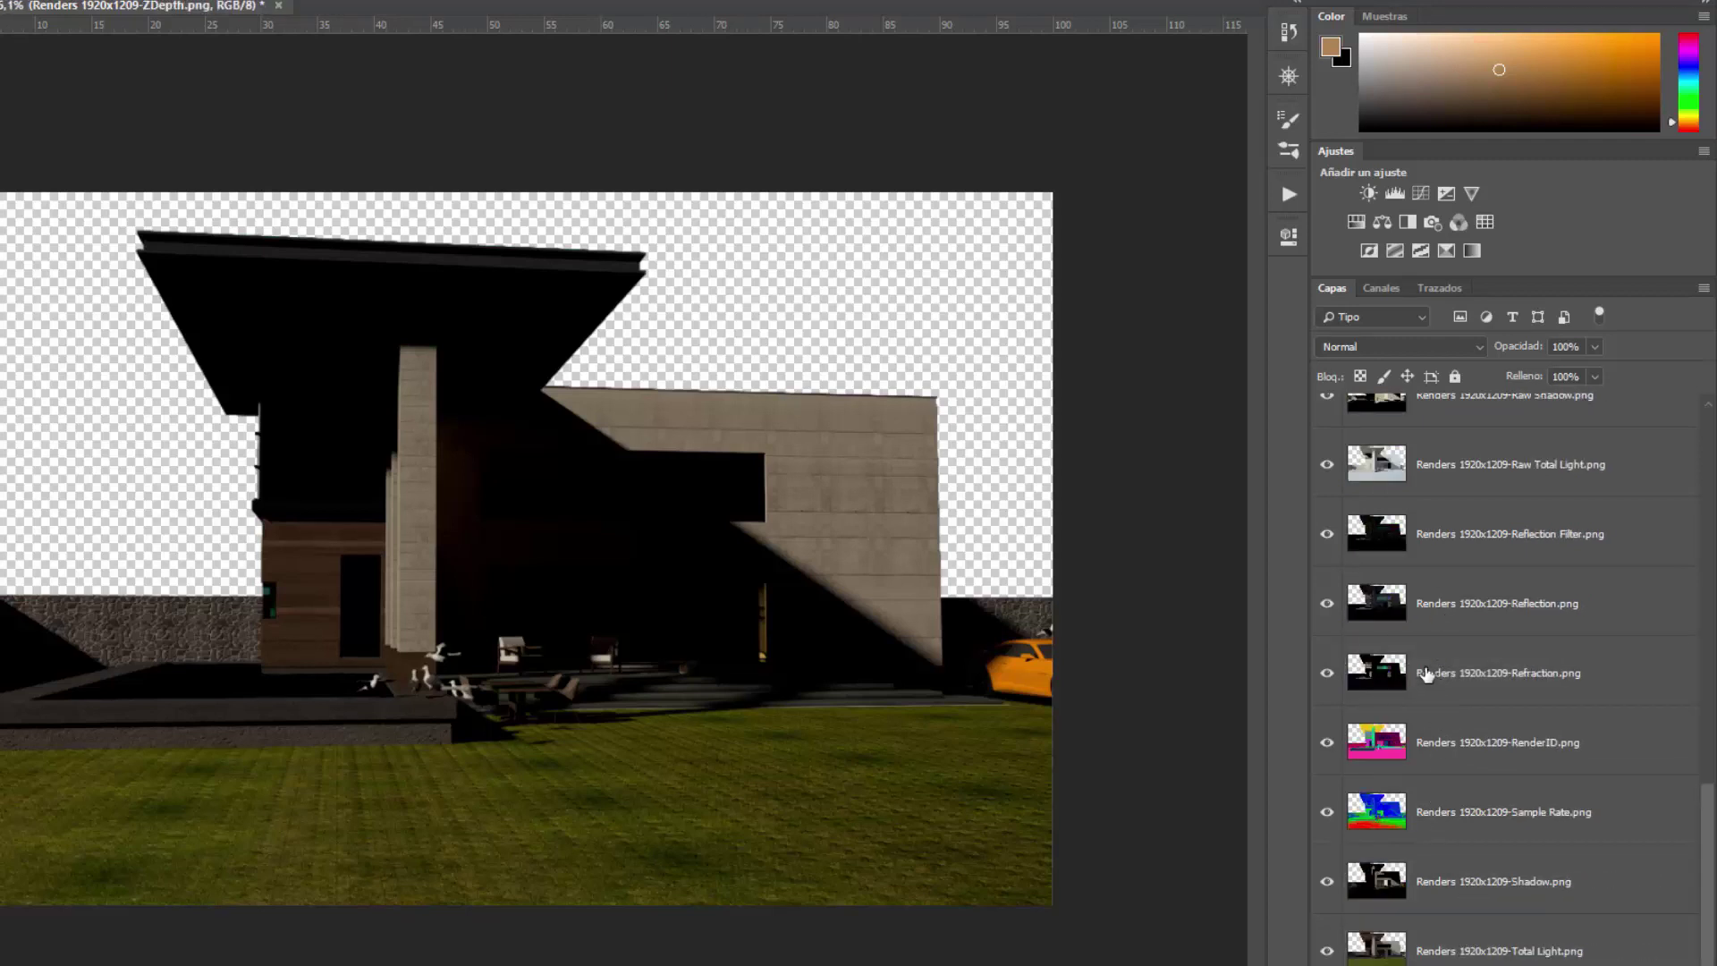
{"action": "left_click", "coordinate": [1446, 608]}
{"action": "key", "text": "Delete"}
Make the lineas.png, Renders 1920x1209.png, Bump Normal, Diffuse filter, DR and GI layers visible again.
{"action": "scroll", "coordinate": [1446, 608], "scroll_direction": "up", "scroll_amount": 10}
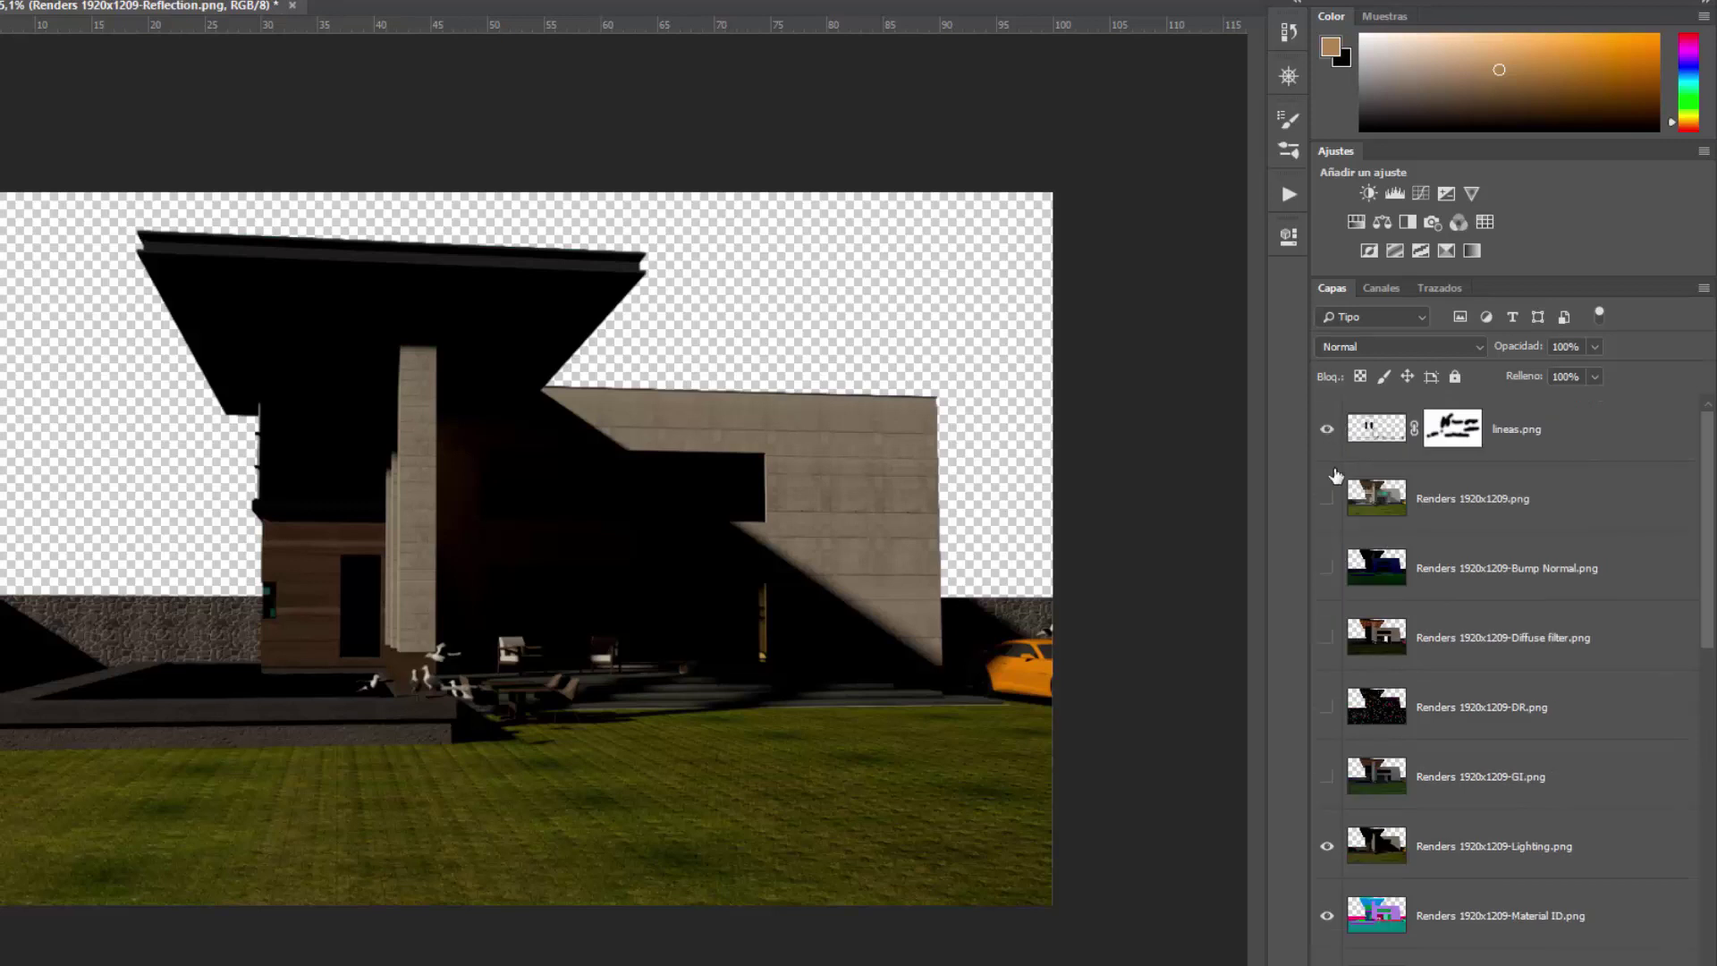
{"action": "scroll", "coordinate": [1508, 535], "scroll_direction": "down", "scroll_amount": 10}
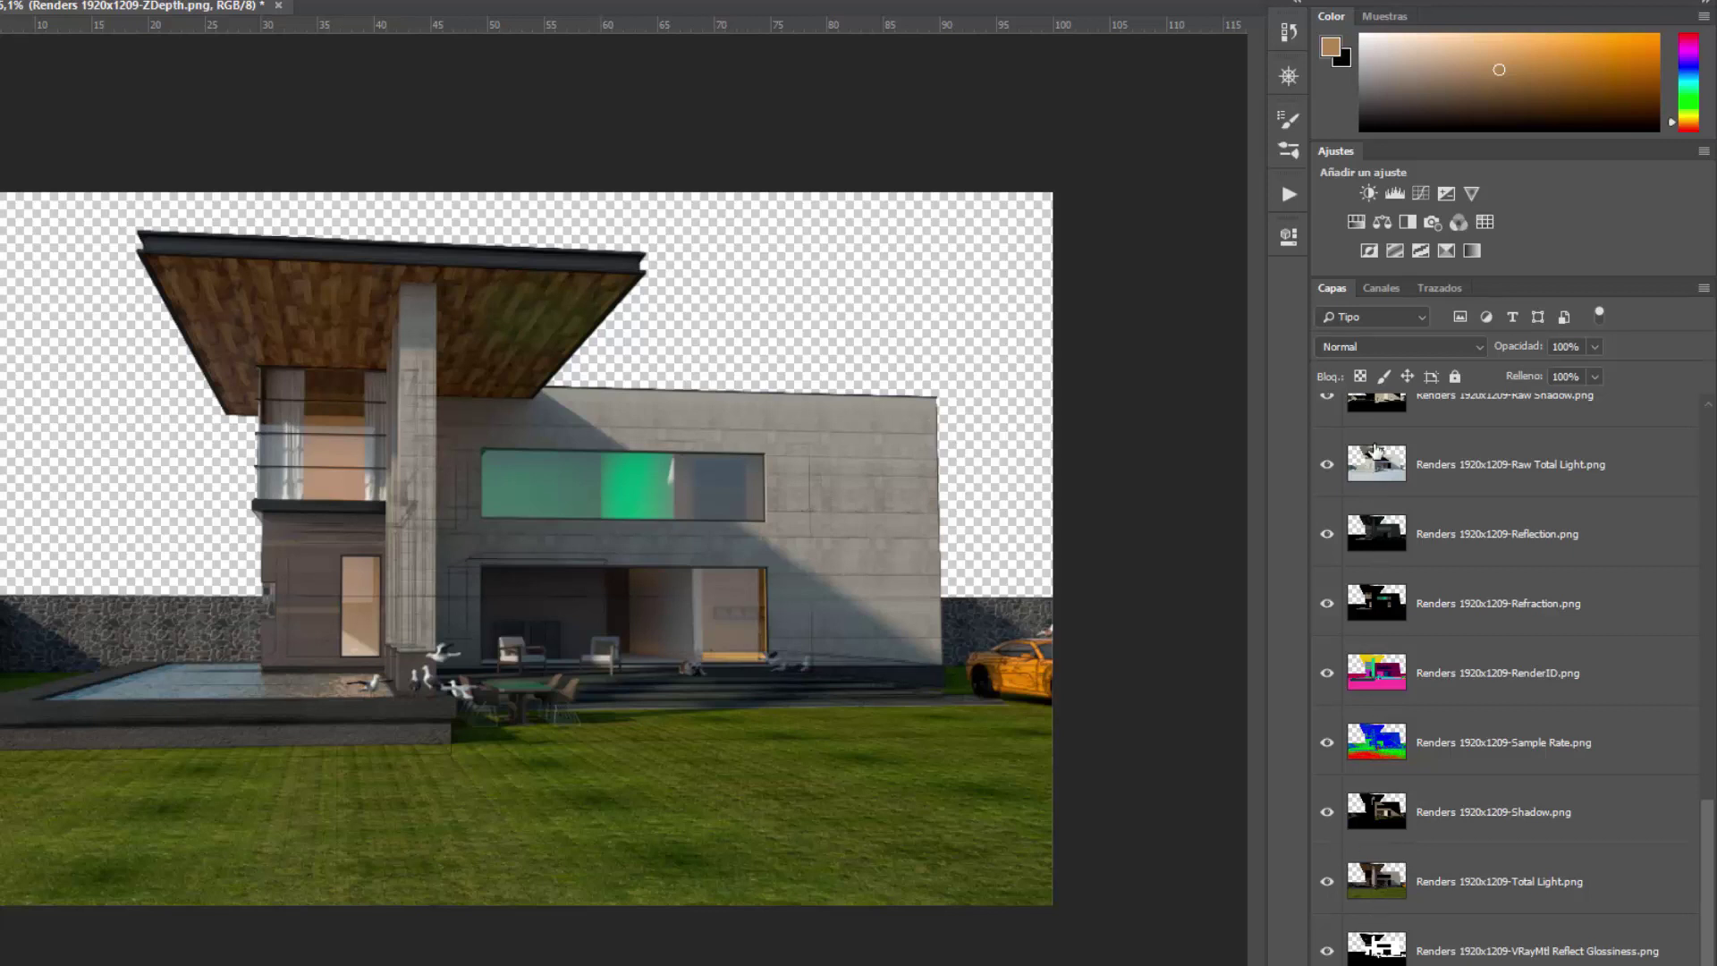
Try the layer list without thumbnails and with small thumbnails, and return it to medium thumbnails.
{"action": "right_click", "coordinate": [1373, 600]}
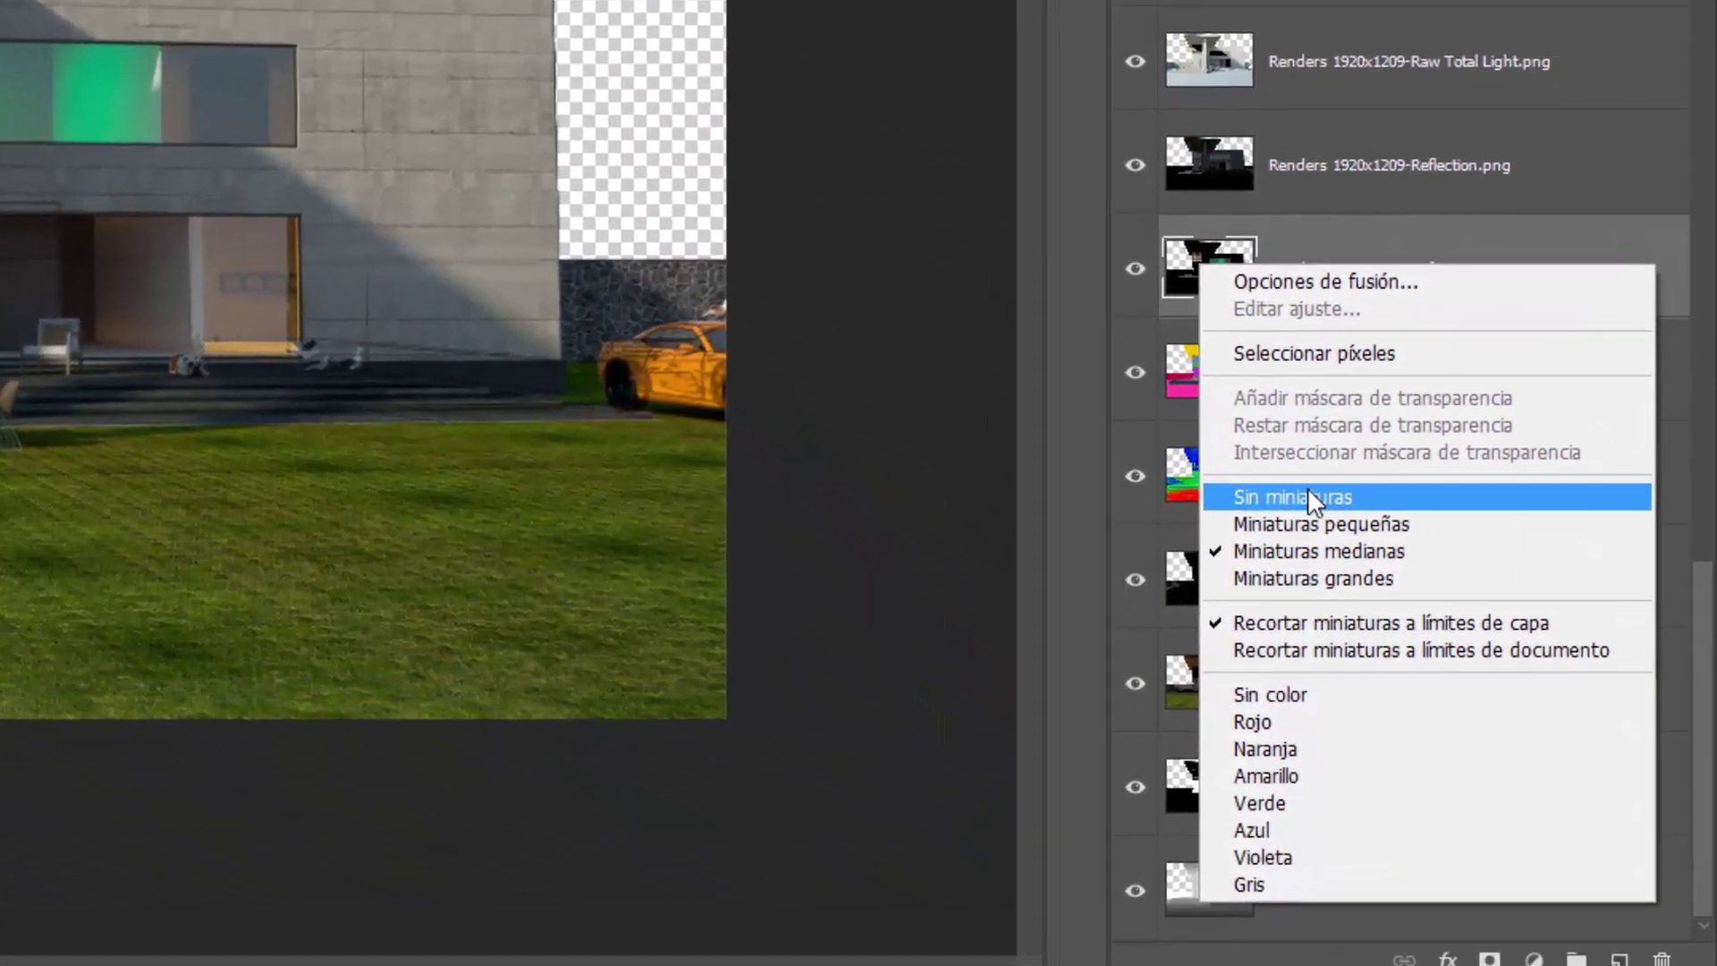
{"action": "left_click", "coordinate": [1338, 567]}
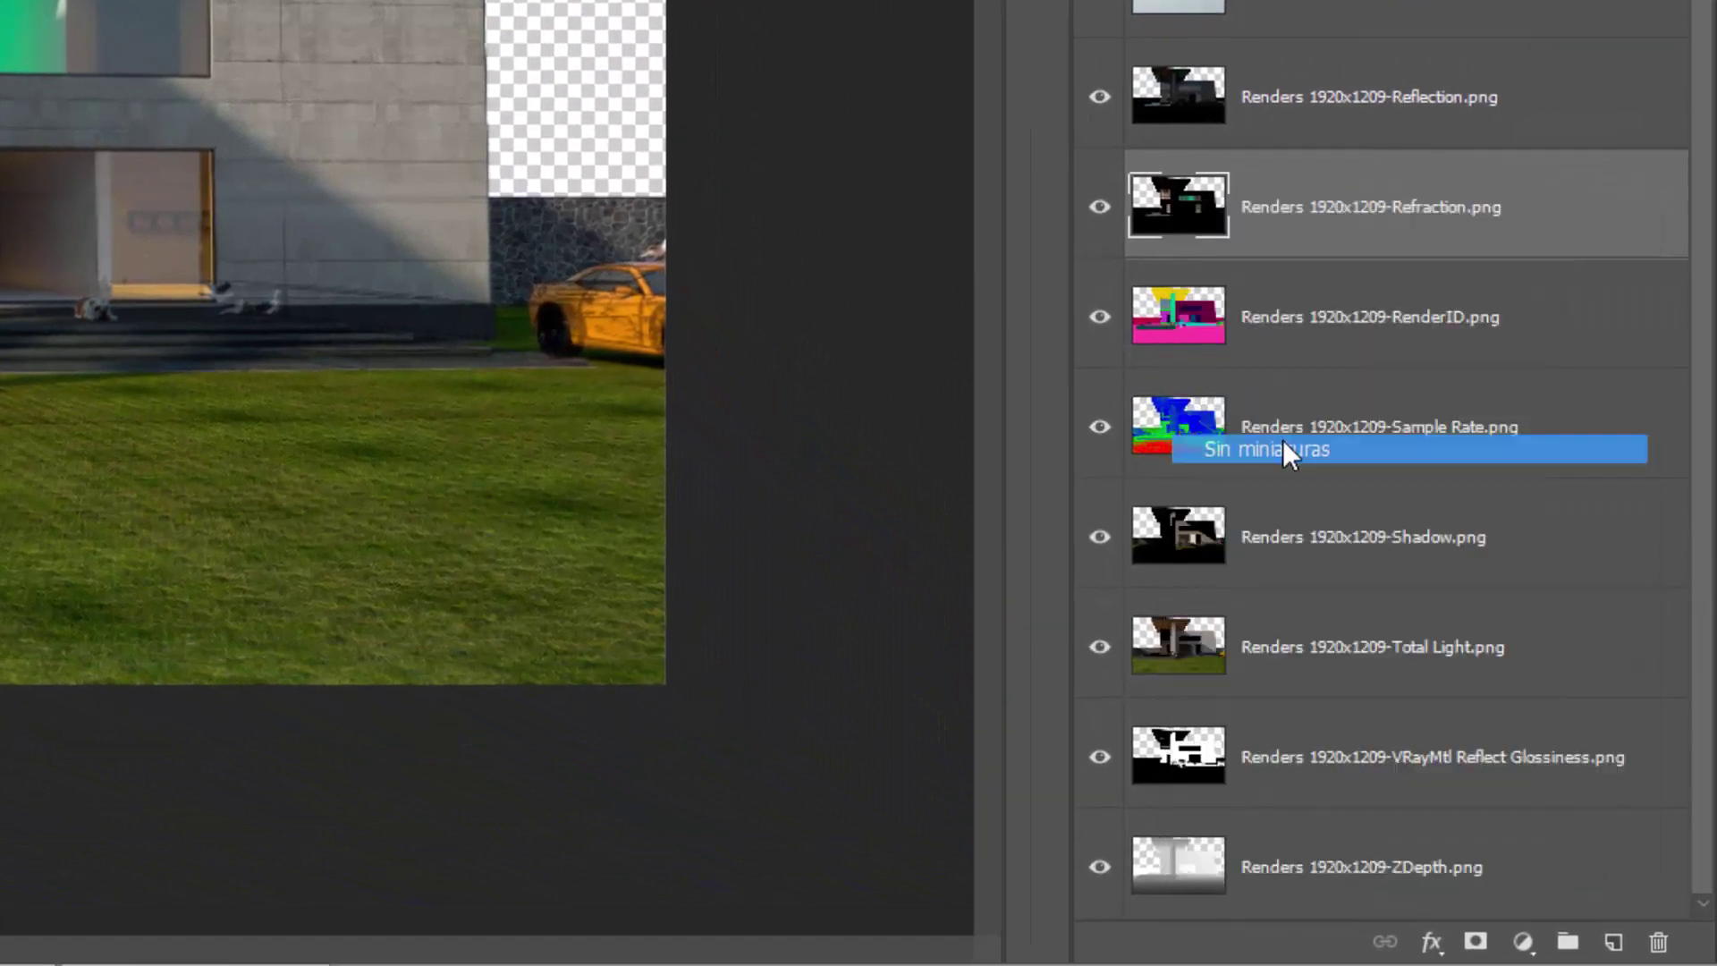
{"action": "right_click", "coordinate": [1141, 12]}
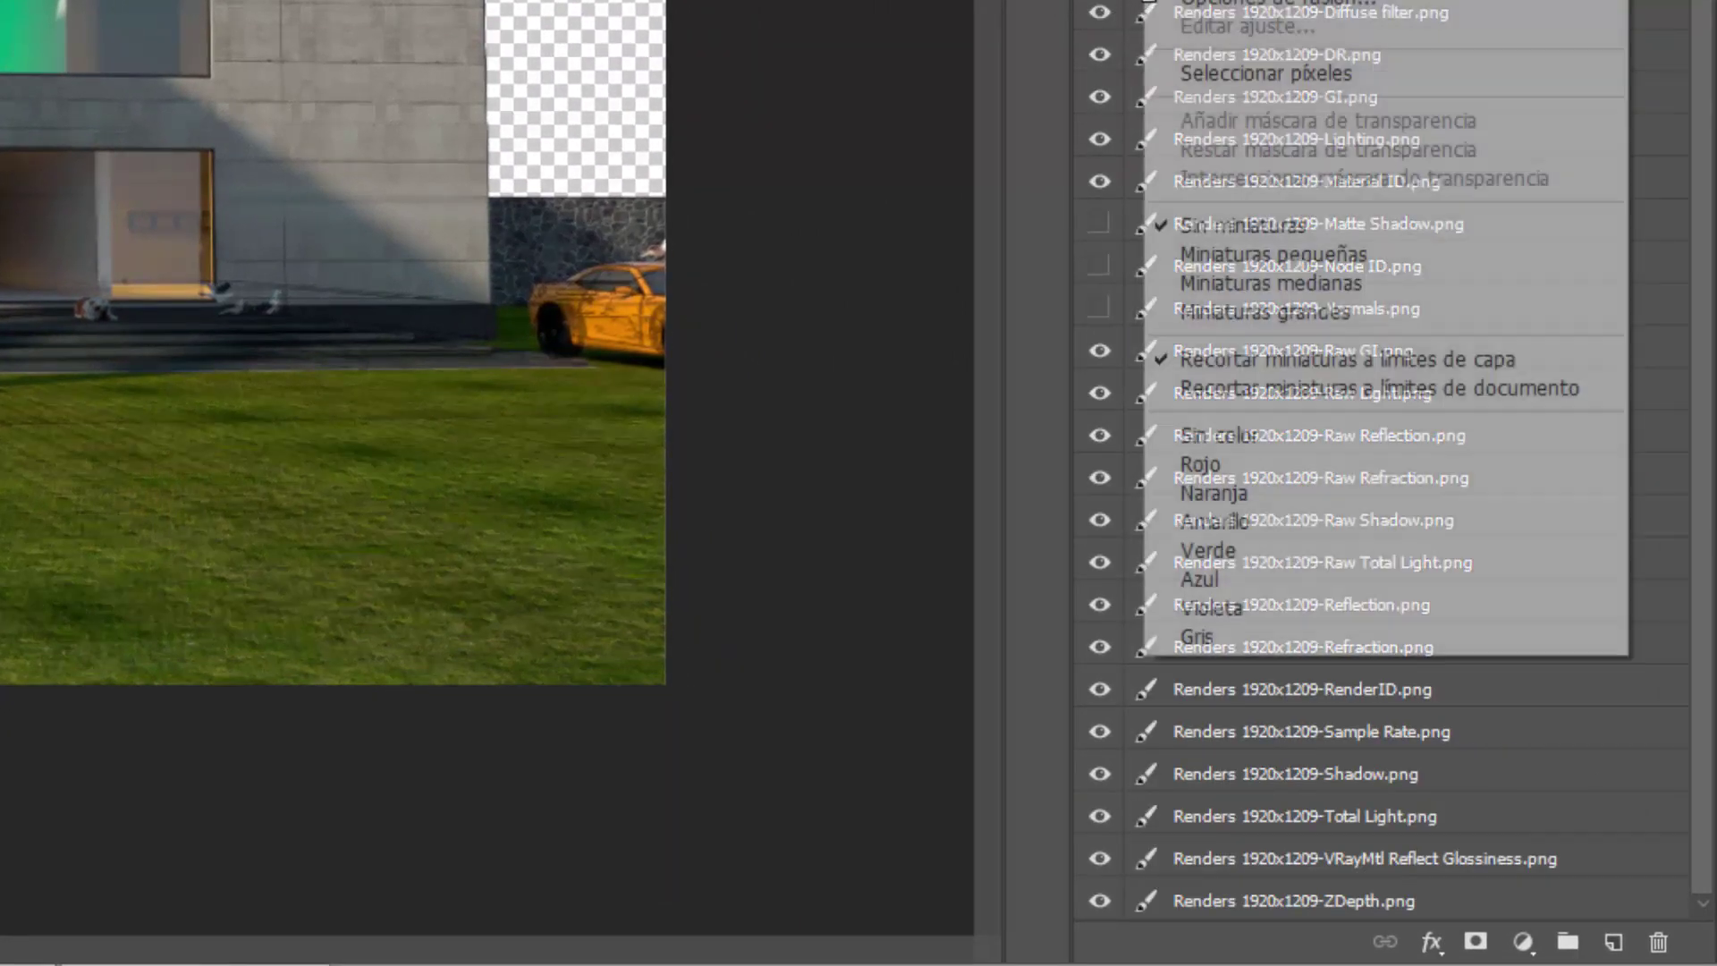
{"action": "left_click", "coordinate": [1243, 254]}
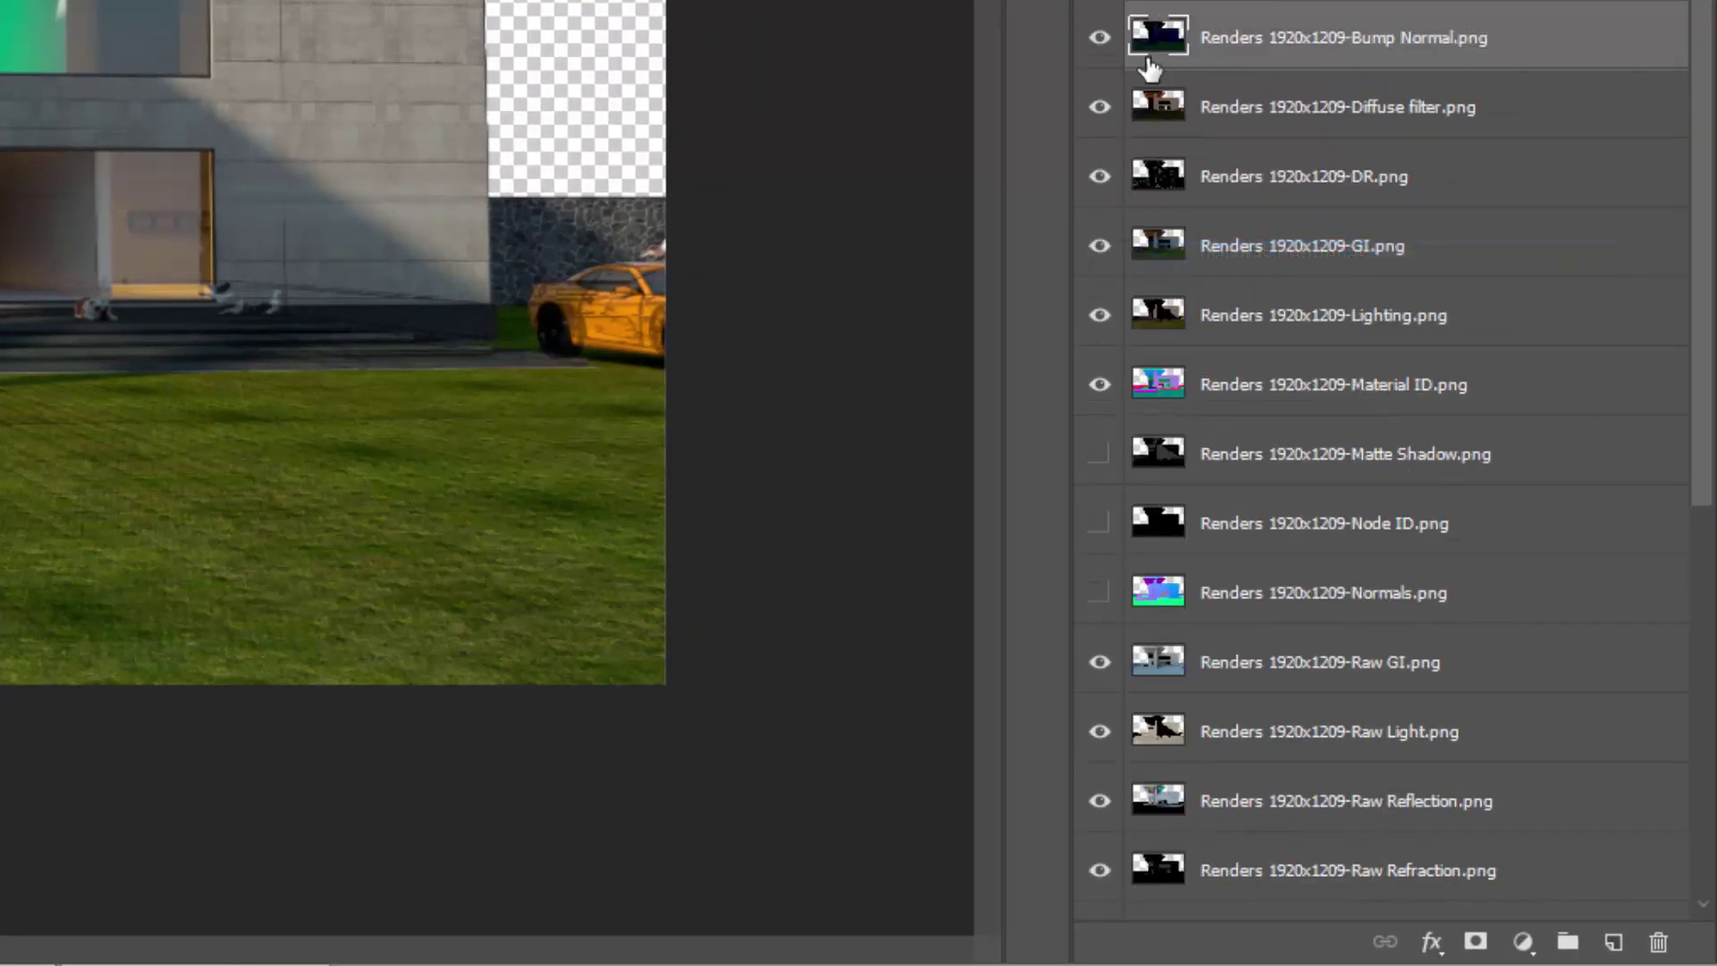
{"action": "right_click", "coordinate": [1157, 54]}
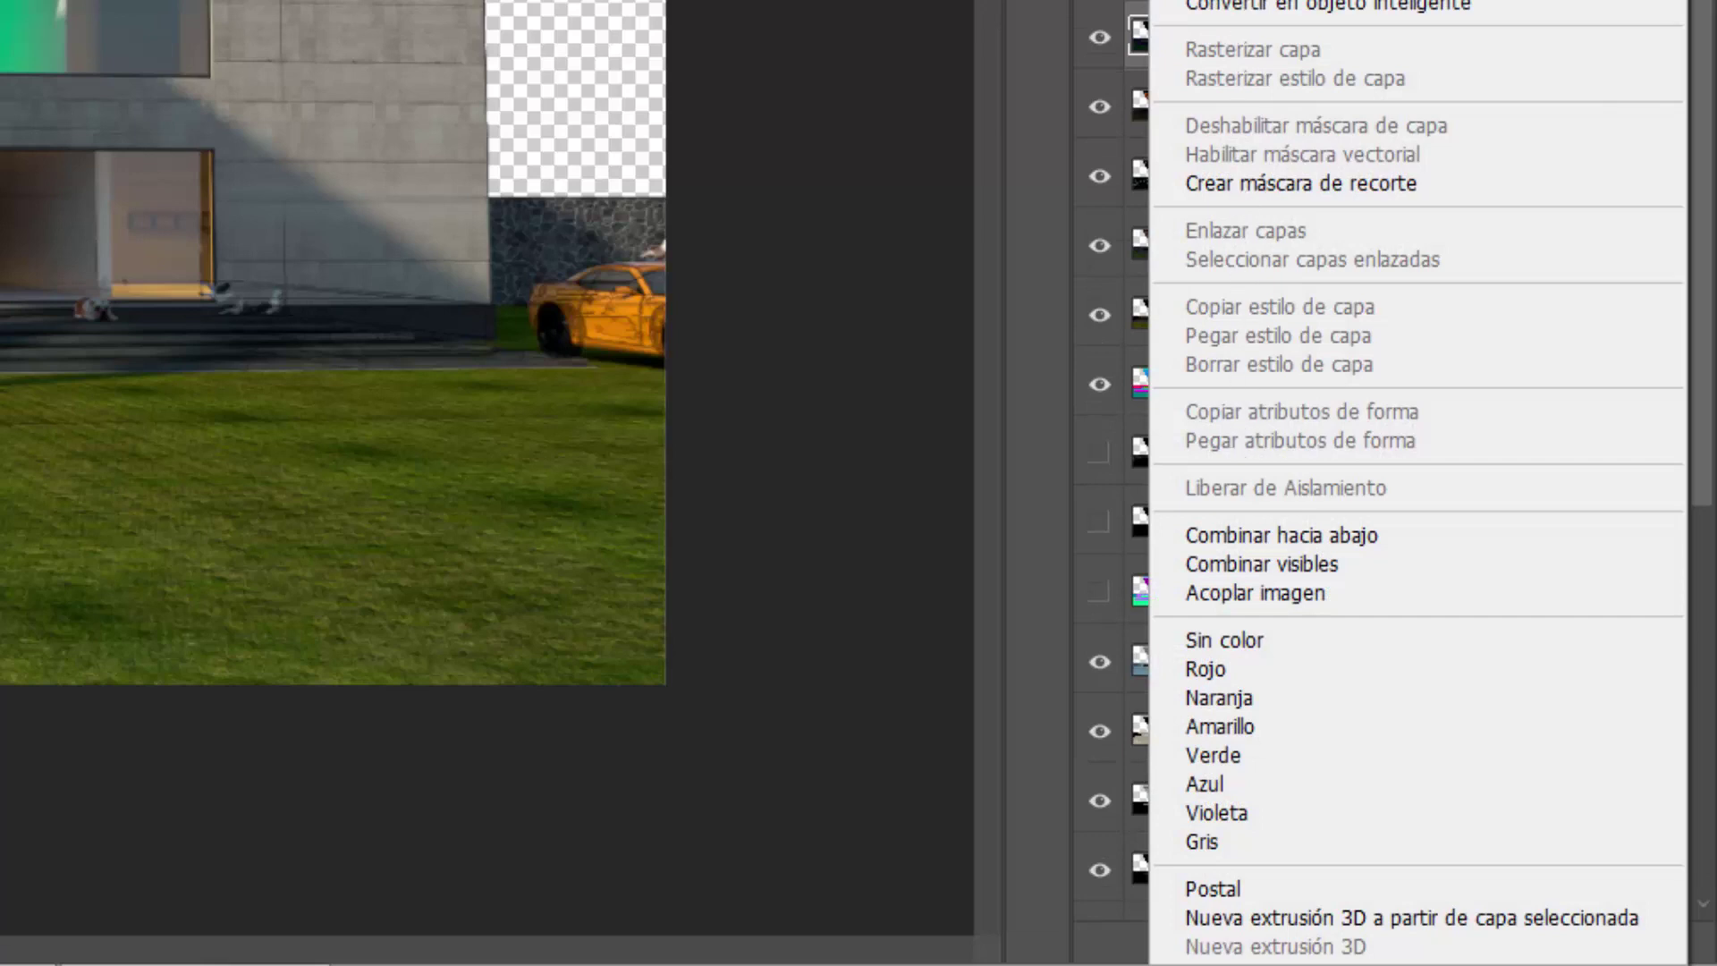
{"action": "right_click", "coordinate": [1139, 29]}
{"action": "right_click", "coordinate": [1140, 29]}
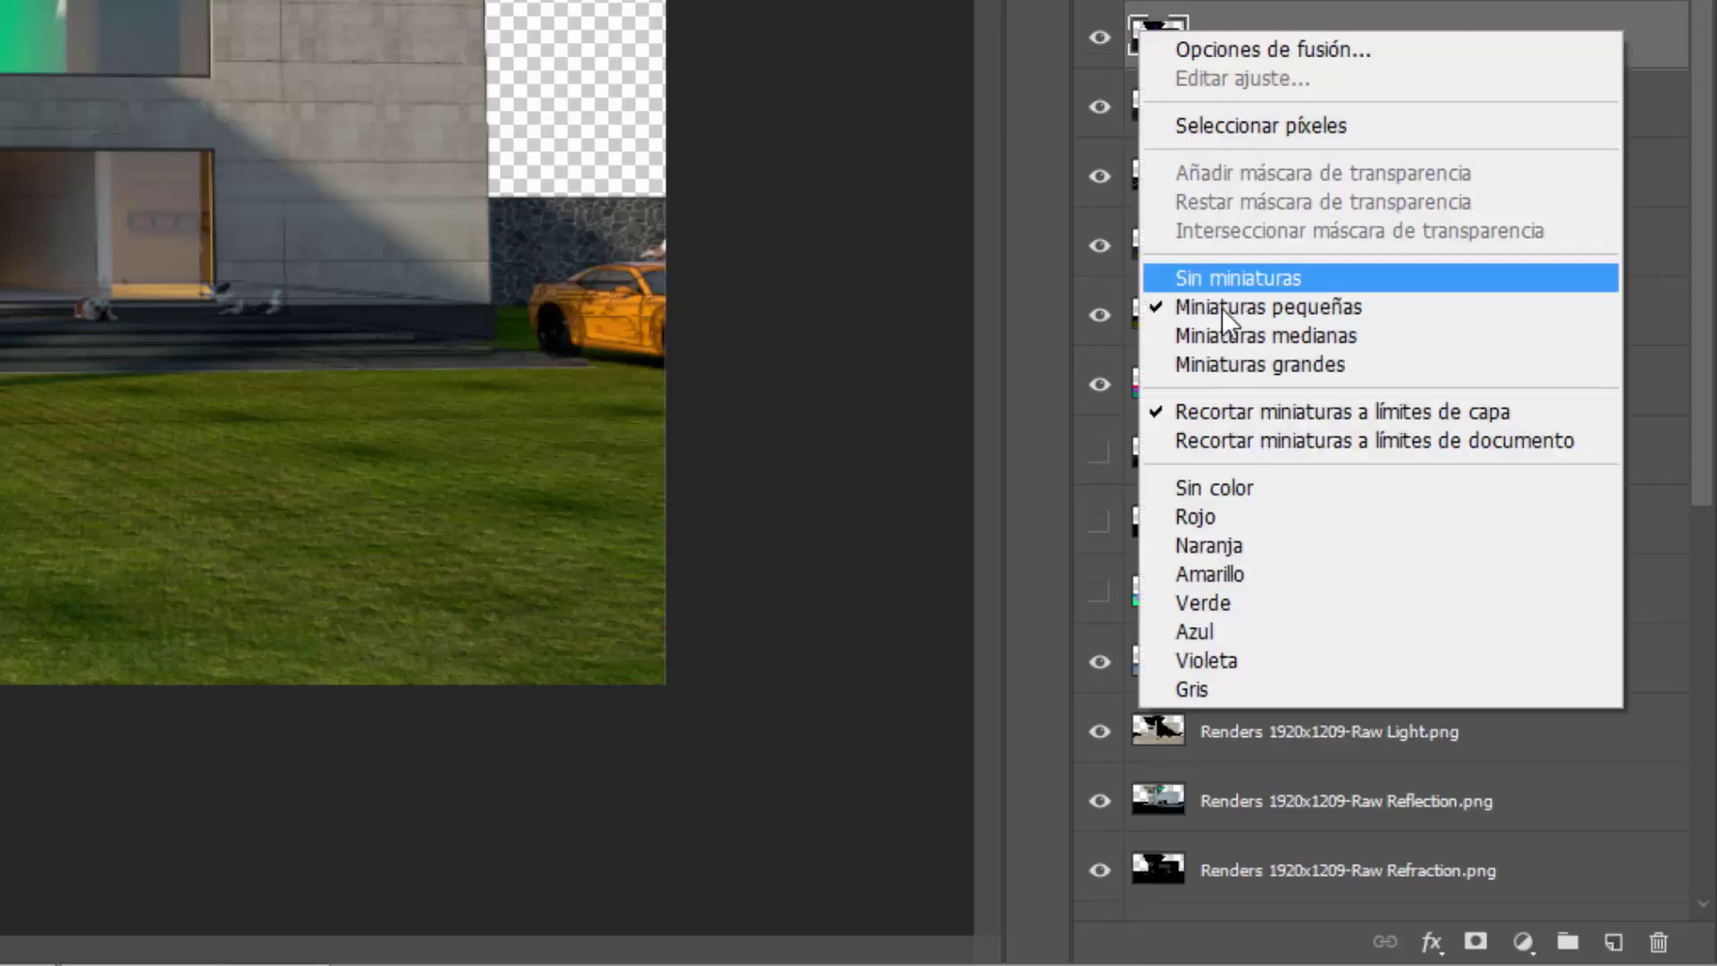
{"action": "left_click", "coordinate": [1227, 338]}
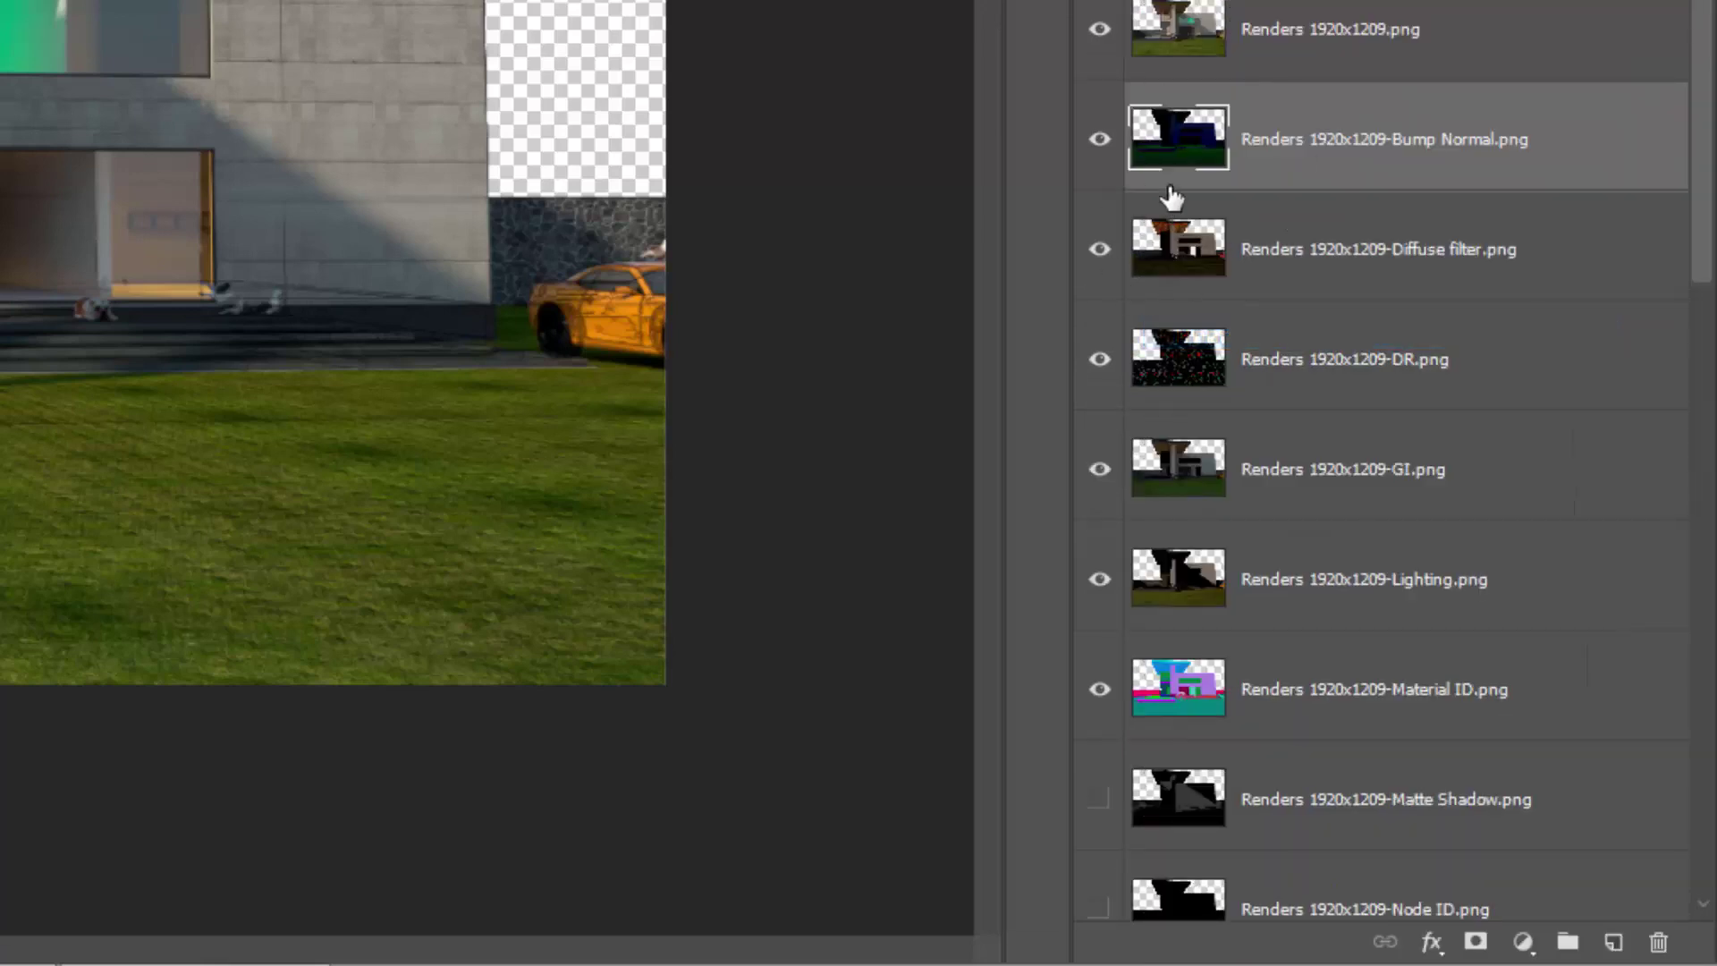
Try large layer thumbnails while reviewing the channel layers, and restore the medium thumbnails.
{"action": "right_click", "coordinate": [1167, 143]}
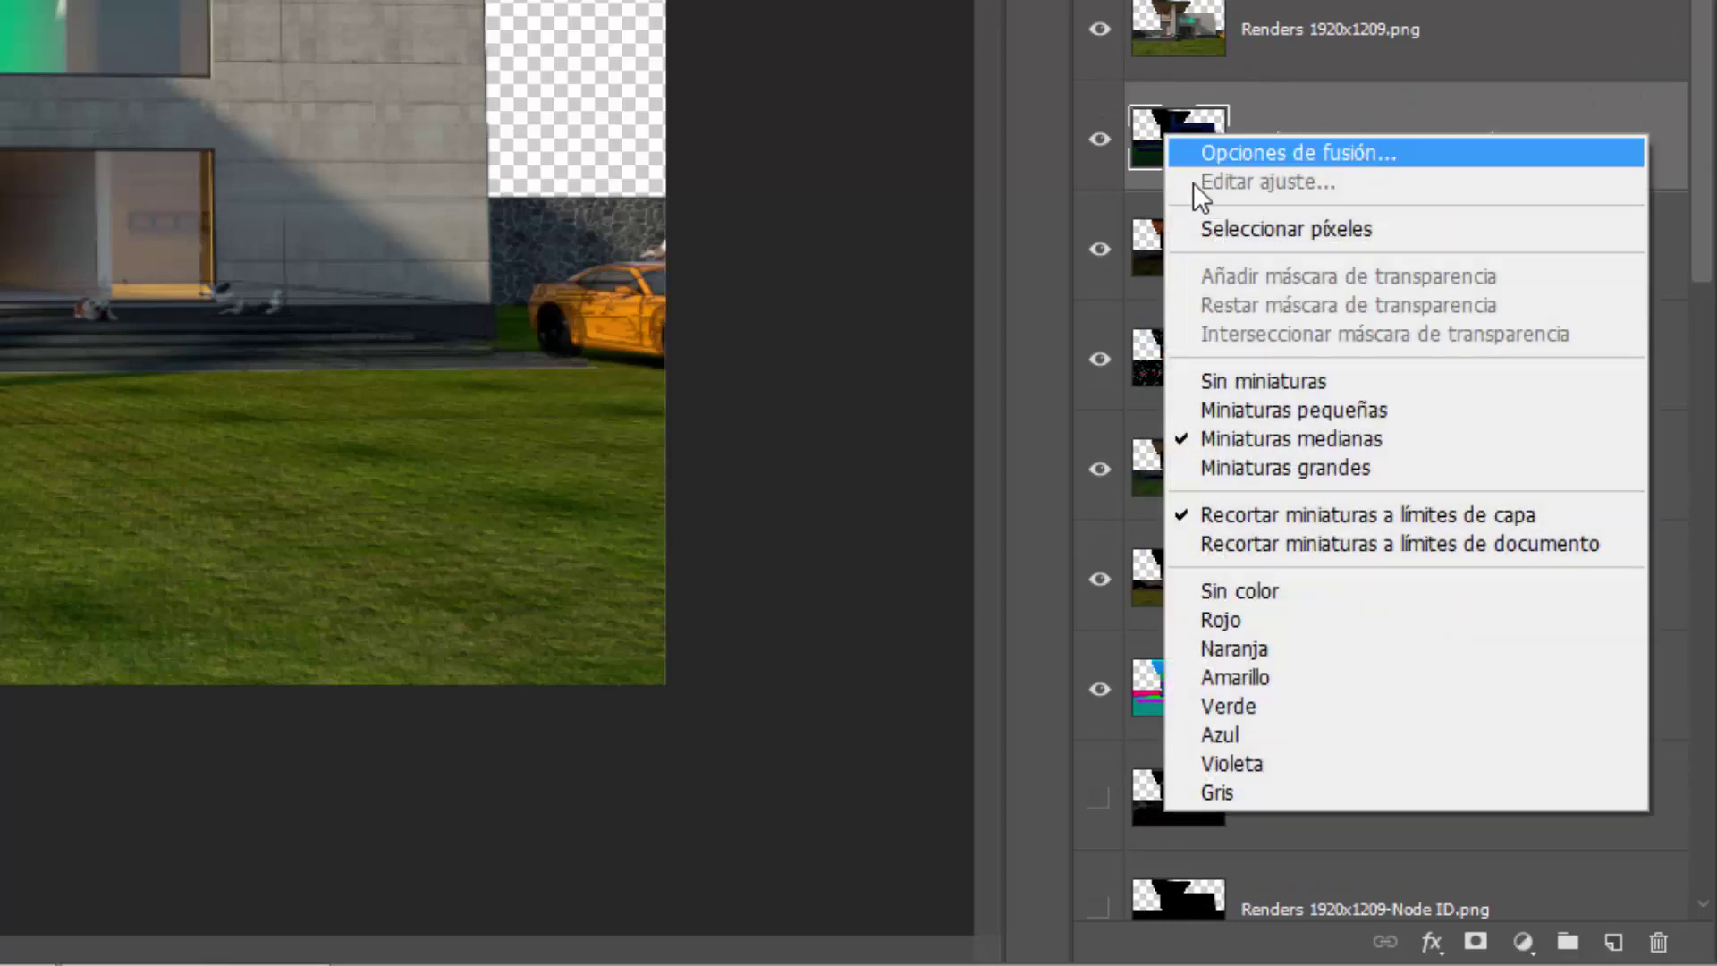
{"action": "left_click", "coordinate": [1287, 461]}
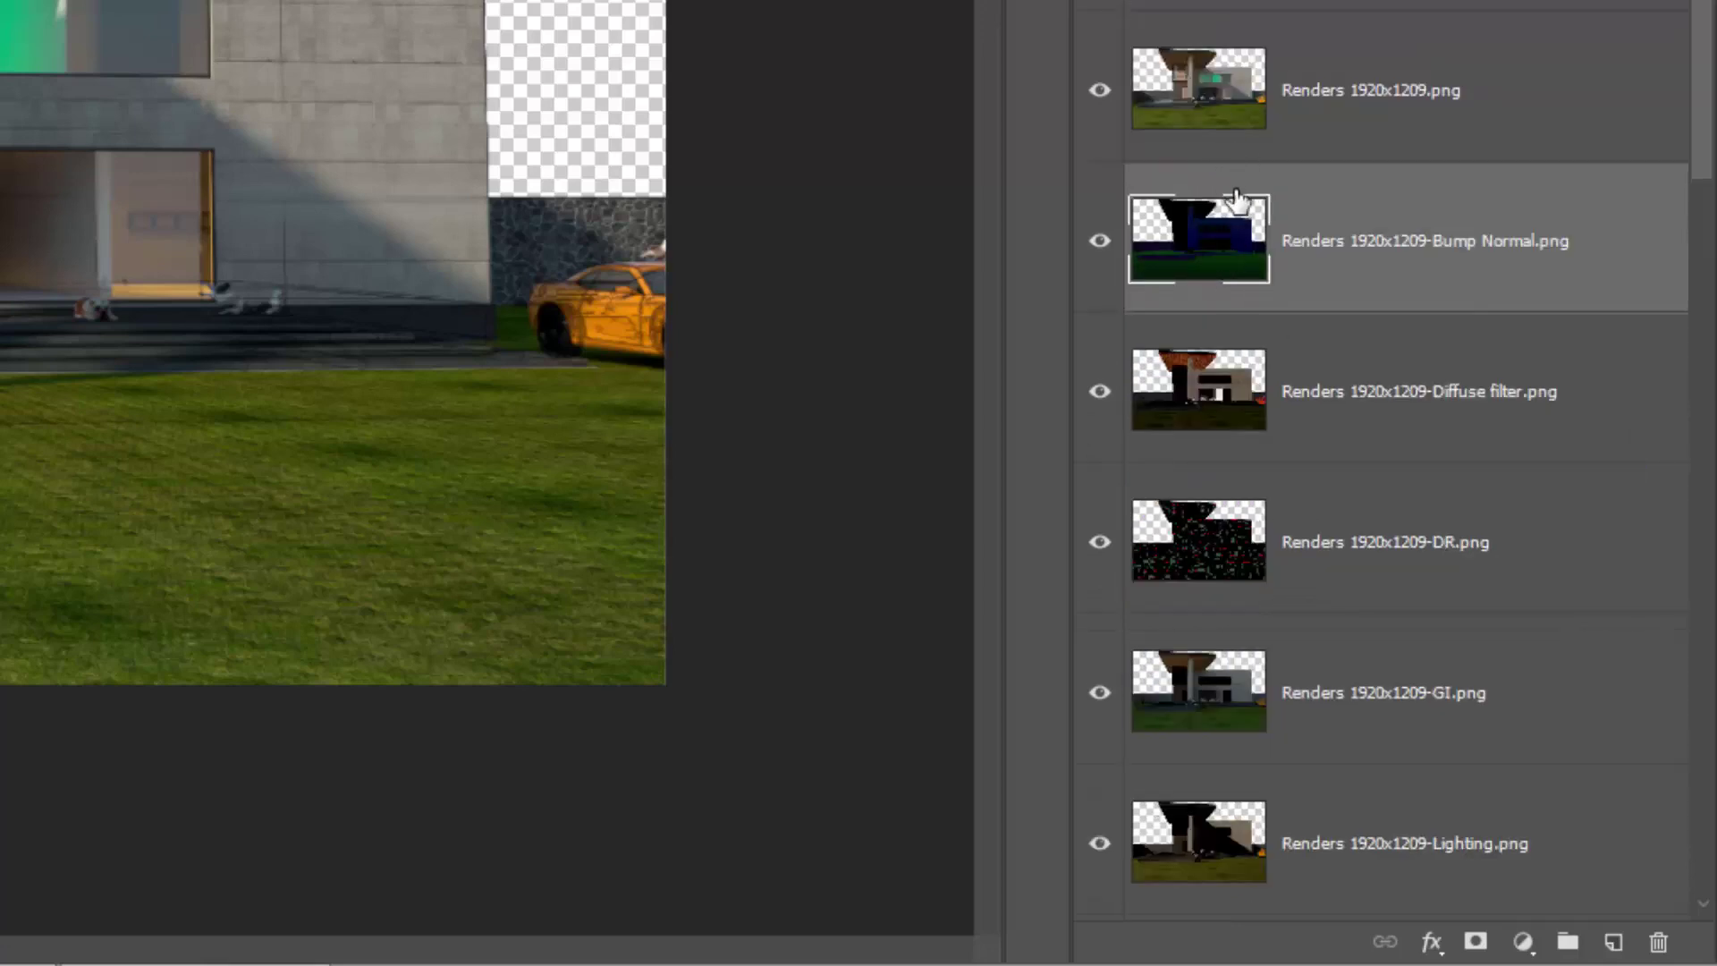
{"action": "scroll", "coordinate": [1237, 207], "scroll_direction": "down", "scroll_amount": 3}
{"action": "left_click_drag", "start_coordinate": [1703, 152], "coordinate": [1699, 764]}
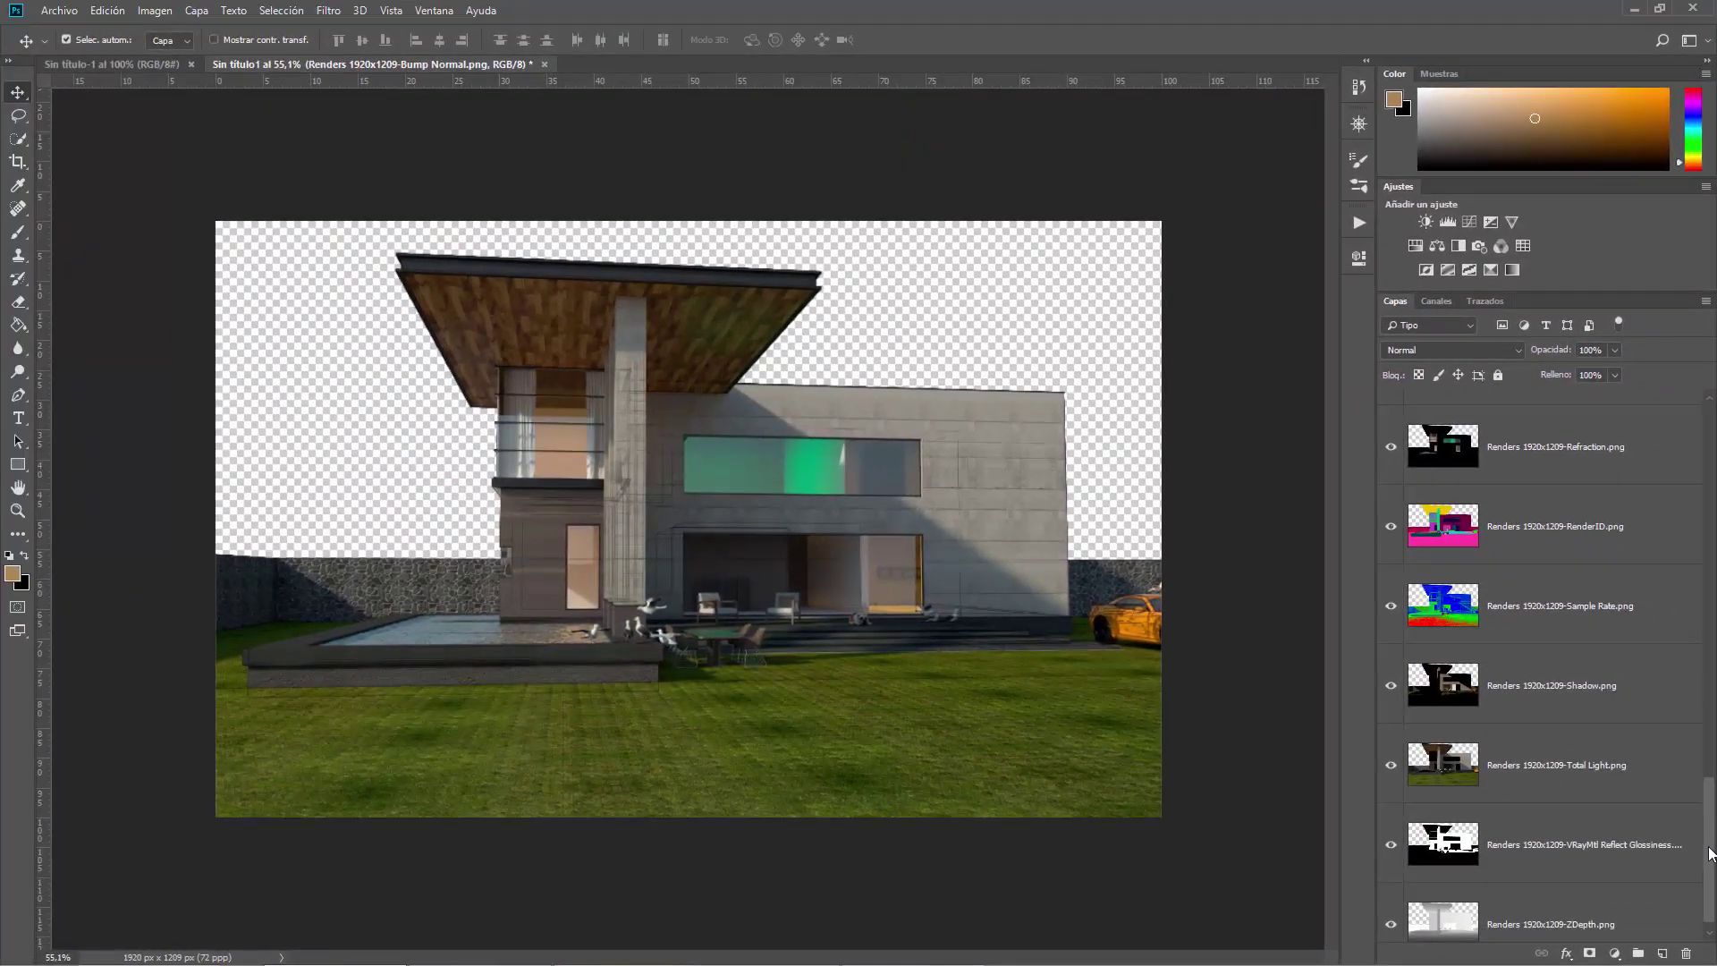
{"action": "left_click_drag", "start_coordinate": [1710, 852], "coordinate": [1710, 874]}
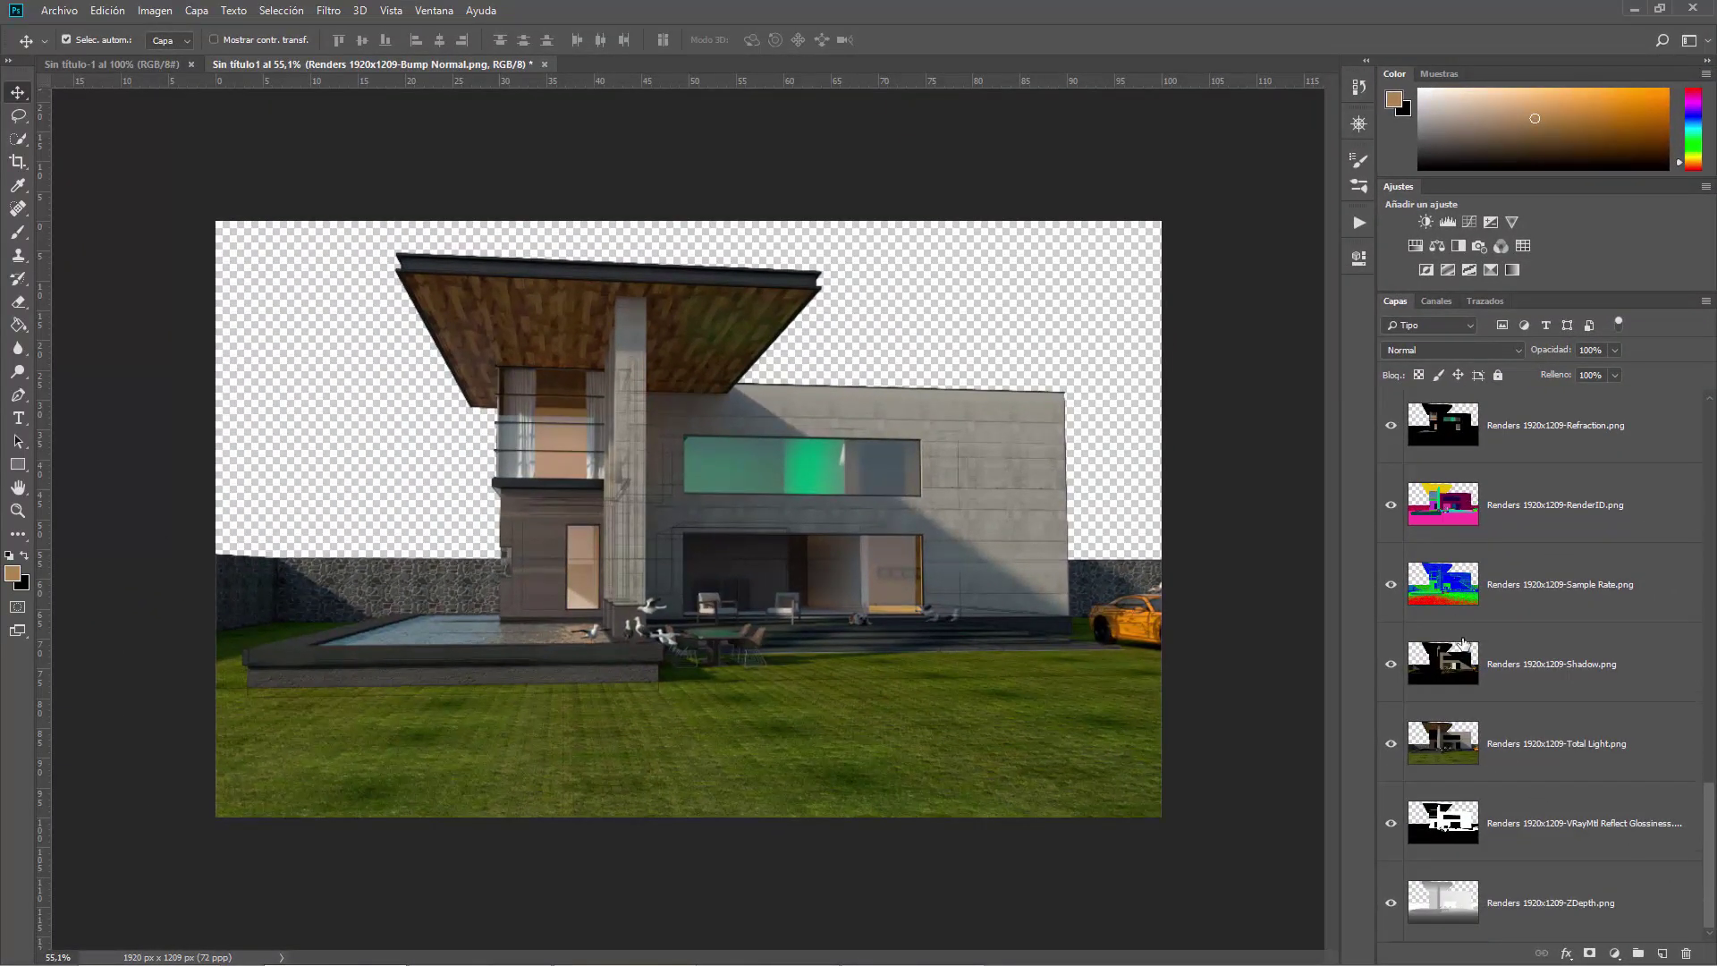
{"action": "left_click", "coordinate": [1454, 586]}
{"action": "left_click", "coordinate": [1431, 490]}
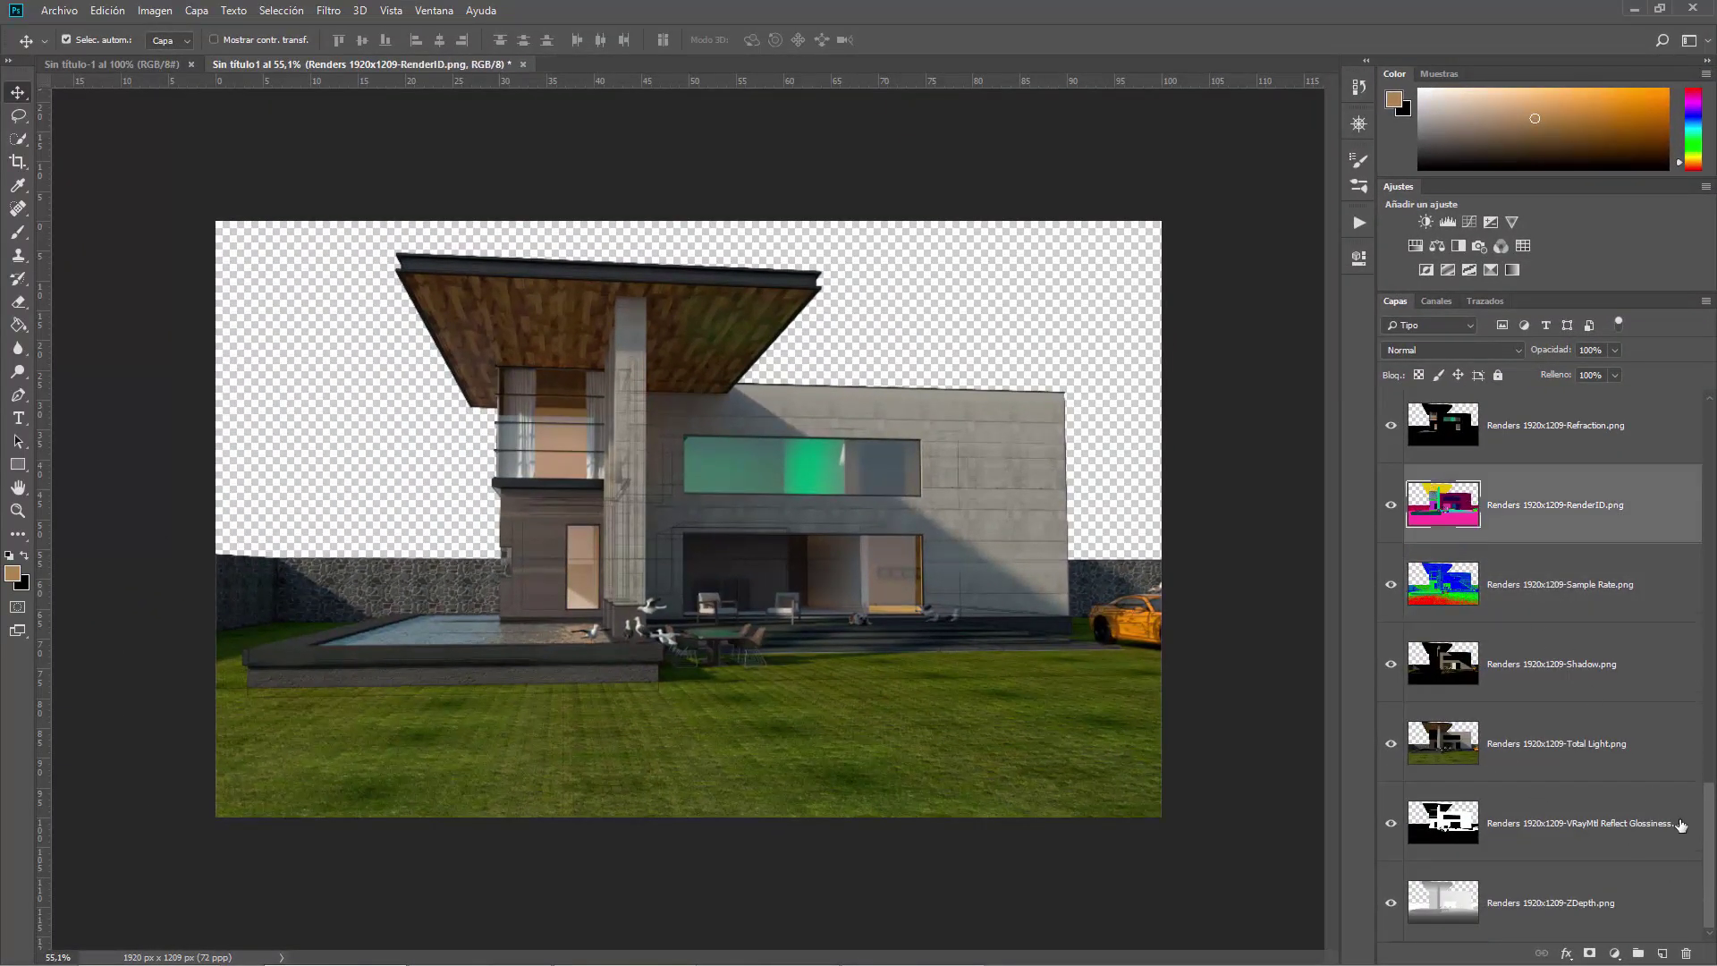
{"action": "left_click_drag", "start_coordinate": [1710, 836], "coordinate": [1674, 409]}
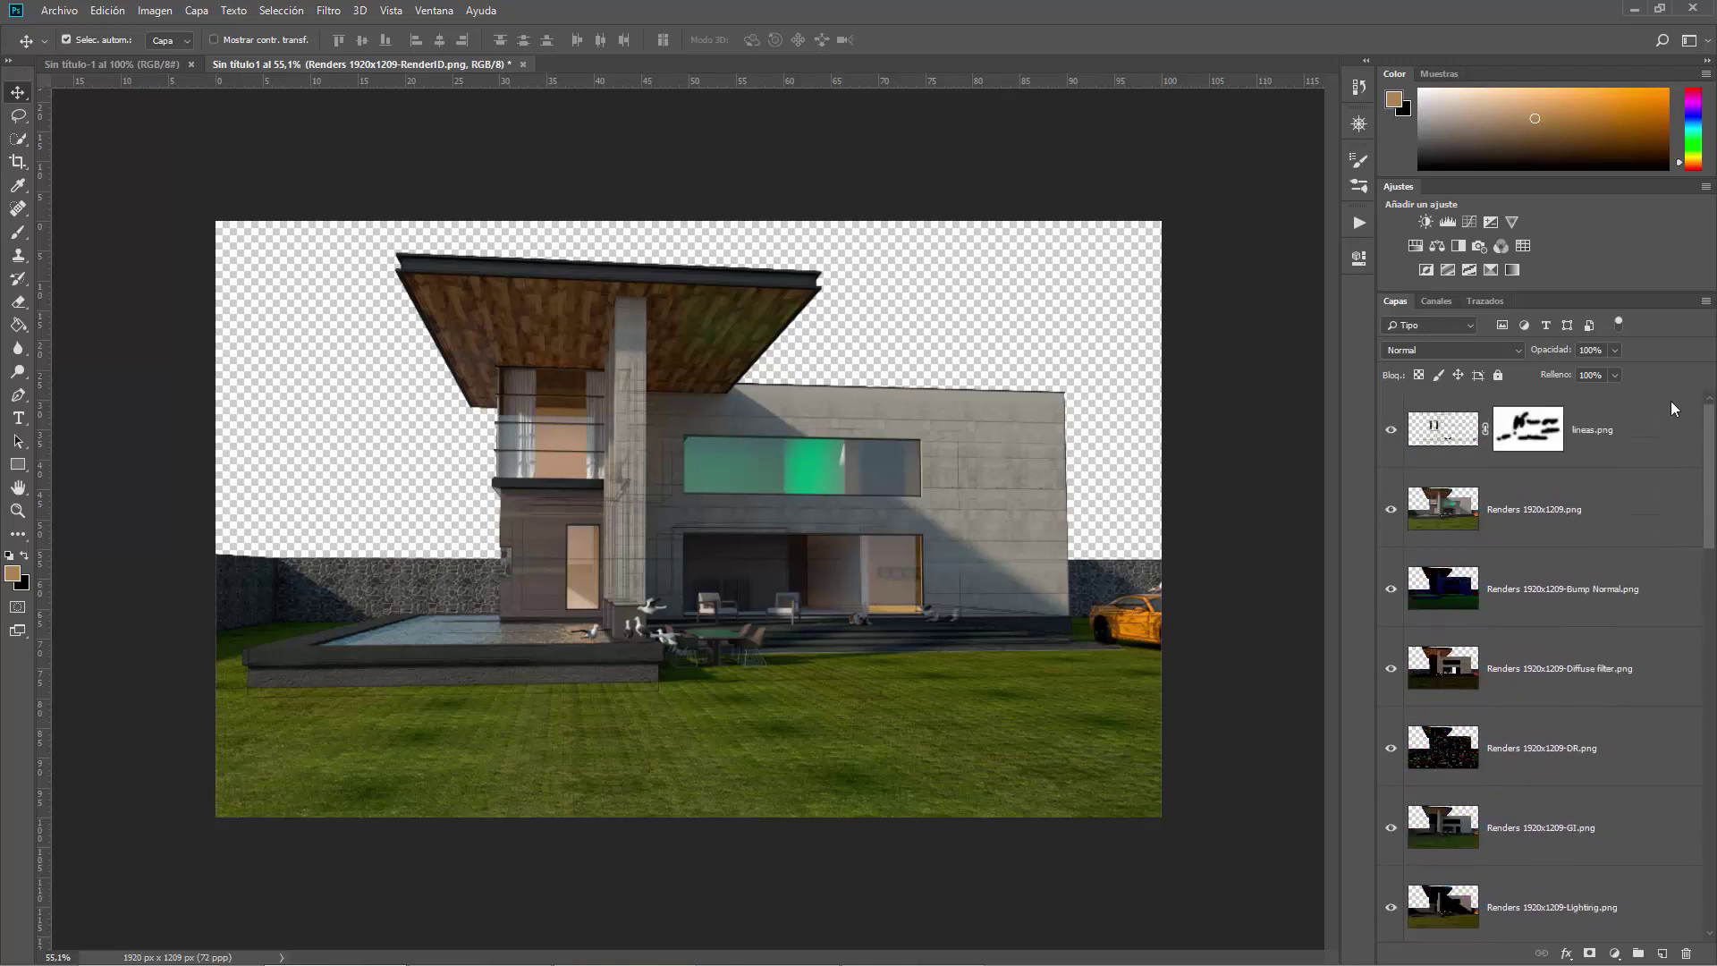
{"action": "right_click", "coordinate": [1431, 501]}
{"action": "left_click", "coordinate": [1474, 669]}
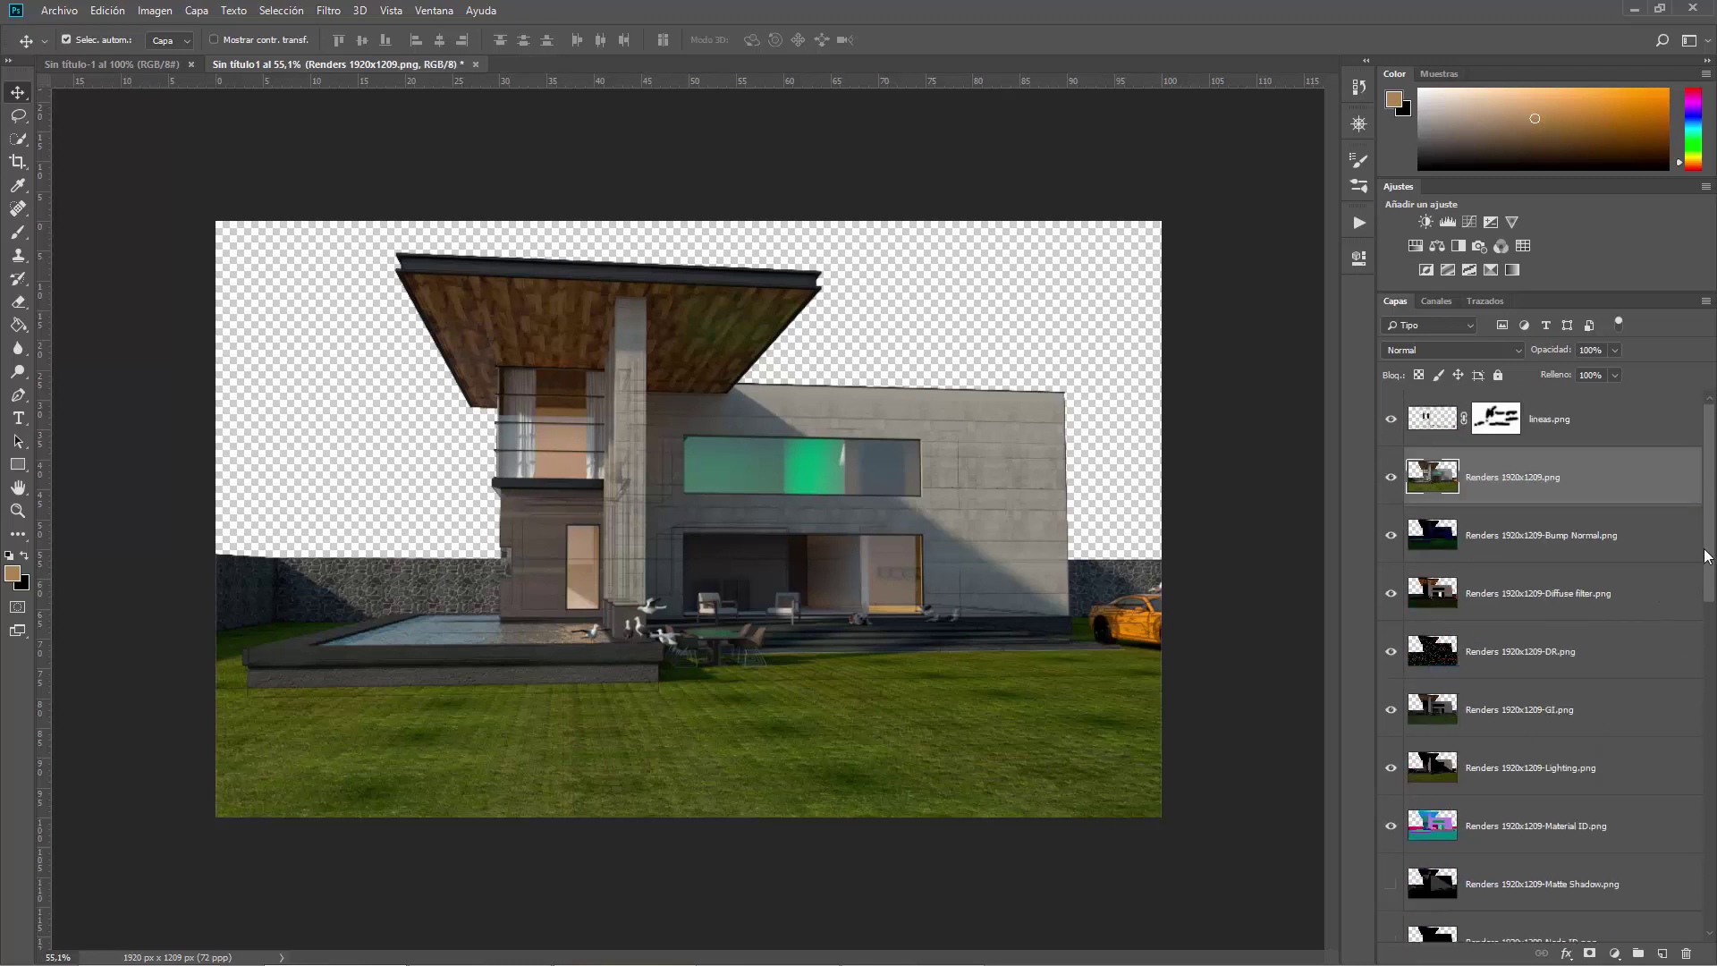
Hide the lineas.png layer and group all channel layers from Bump Normal down to ZDepth.
{"action": "left_click", "coordinate": [1392, 420]}
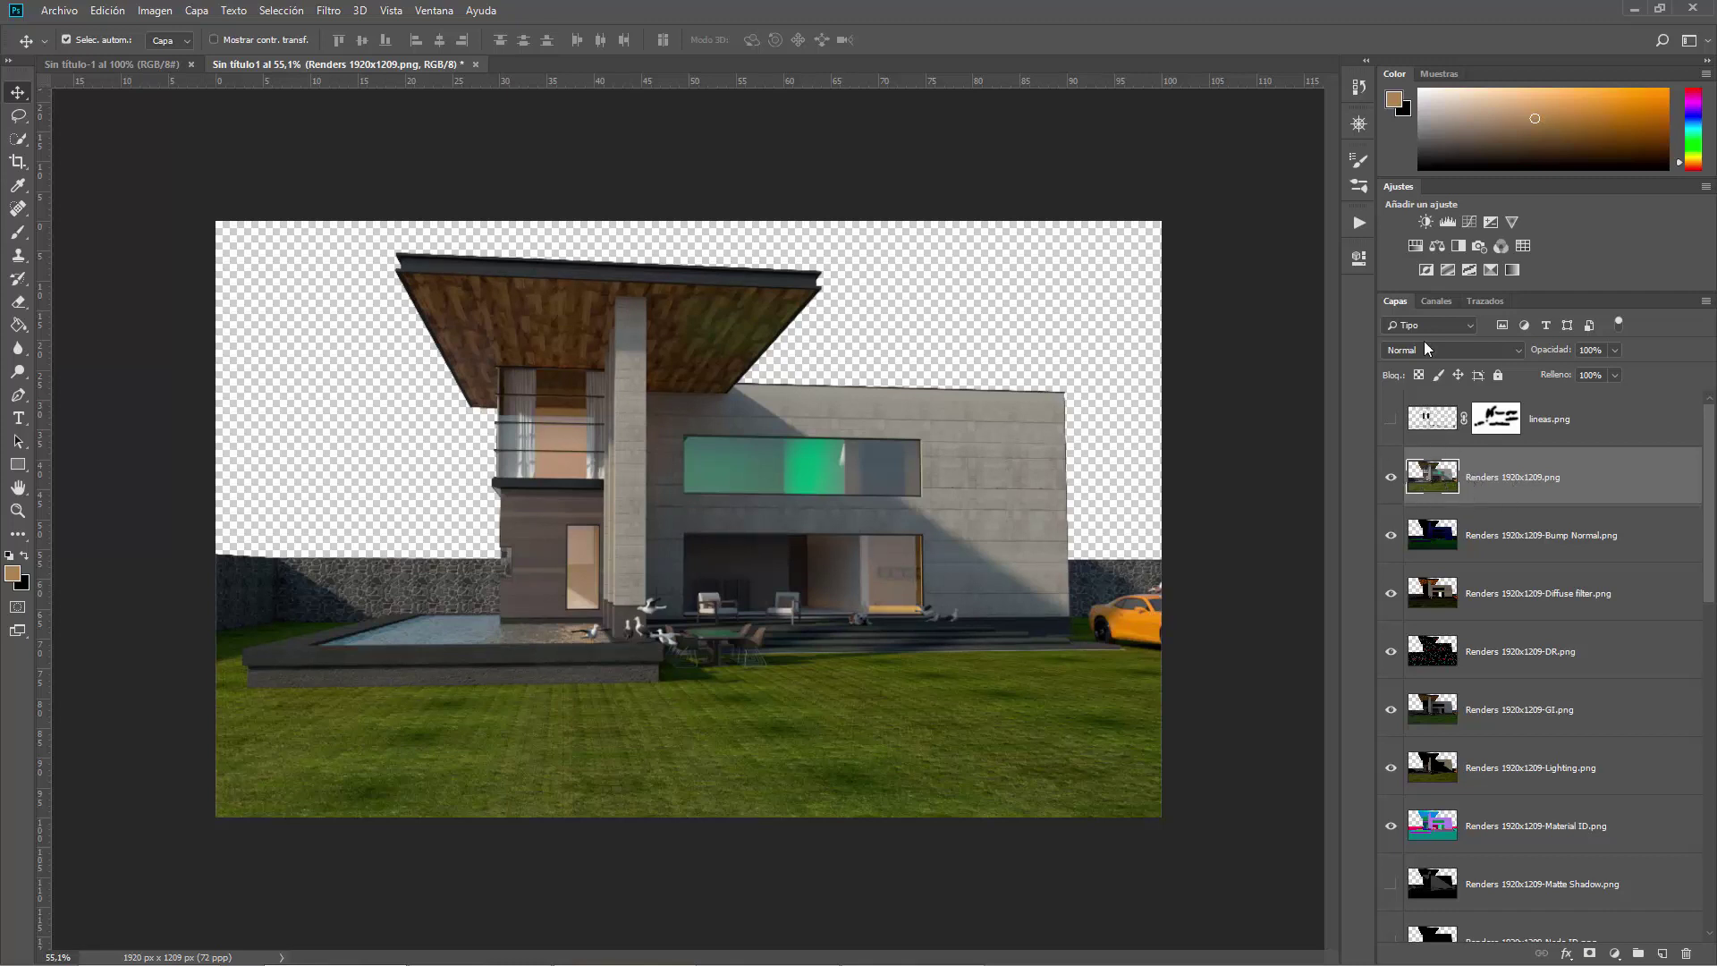
{"action": "left_click", "coordinate": [1430, 545]}
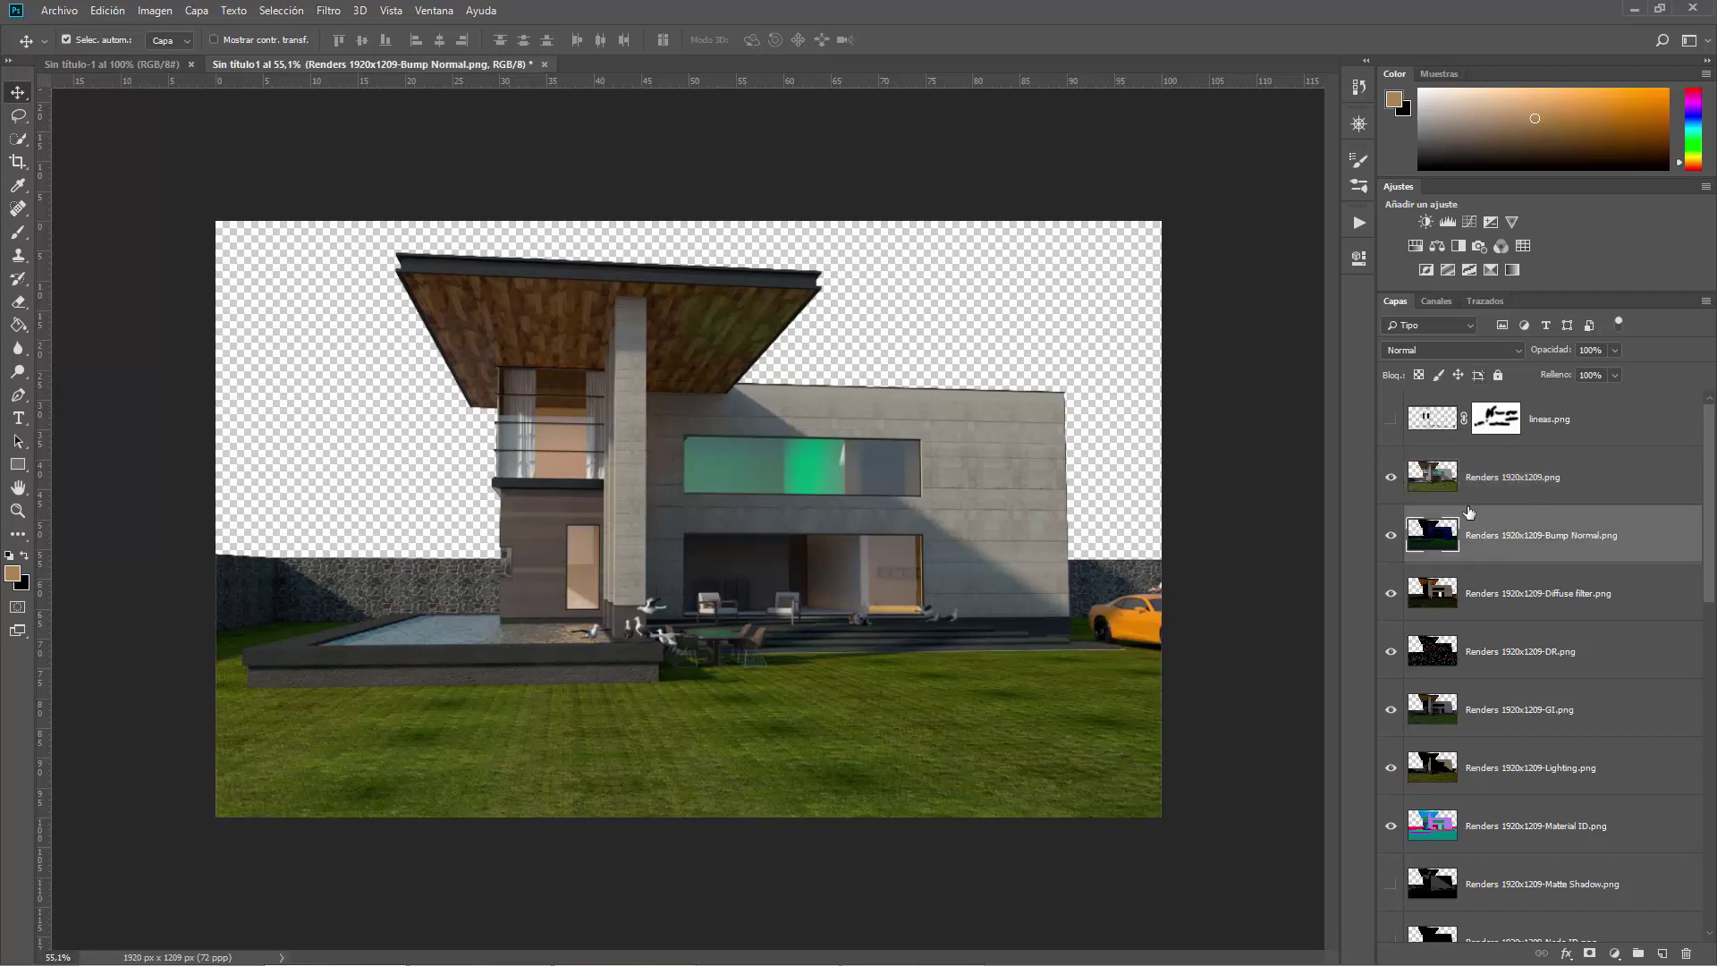
{"action": "left_click_drag", "start_coordinate": [1710, 538], "coordinate": [1710, 845]}
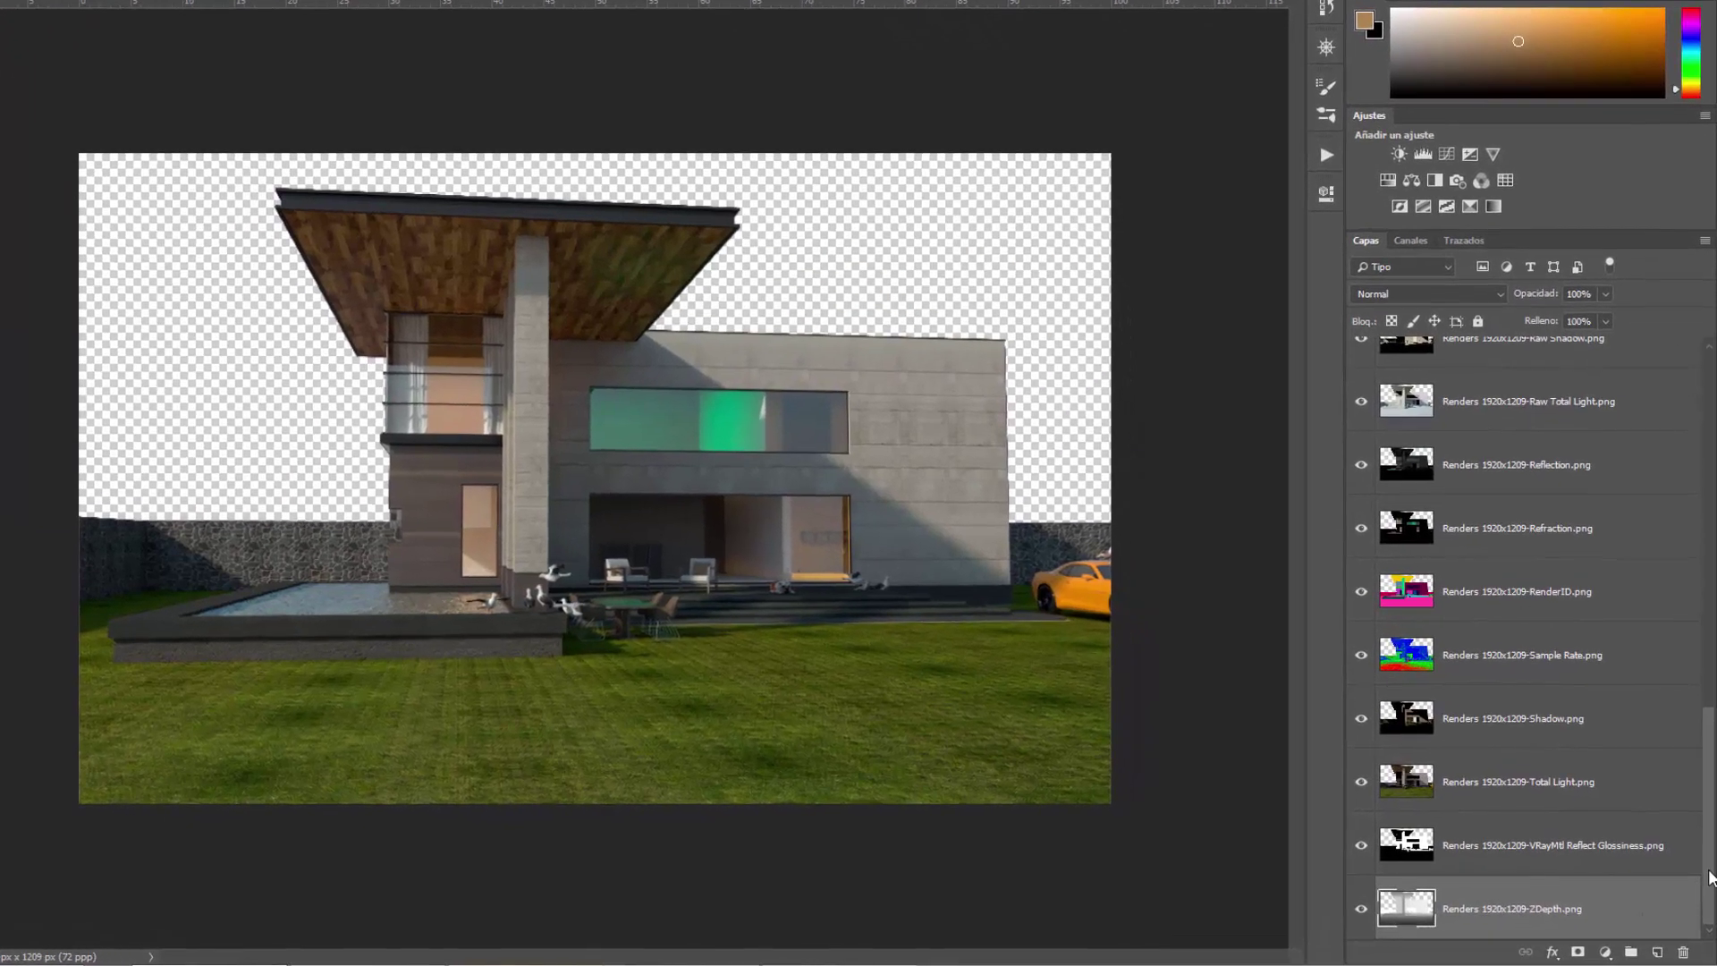
{"action": "scroll", "coordinate": [1697, 498], "scroll_direction": "up", "scroll_amount": 10}
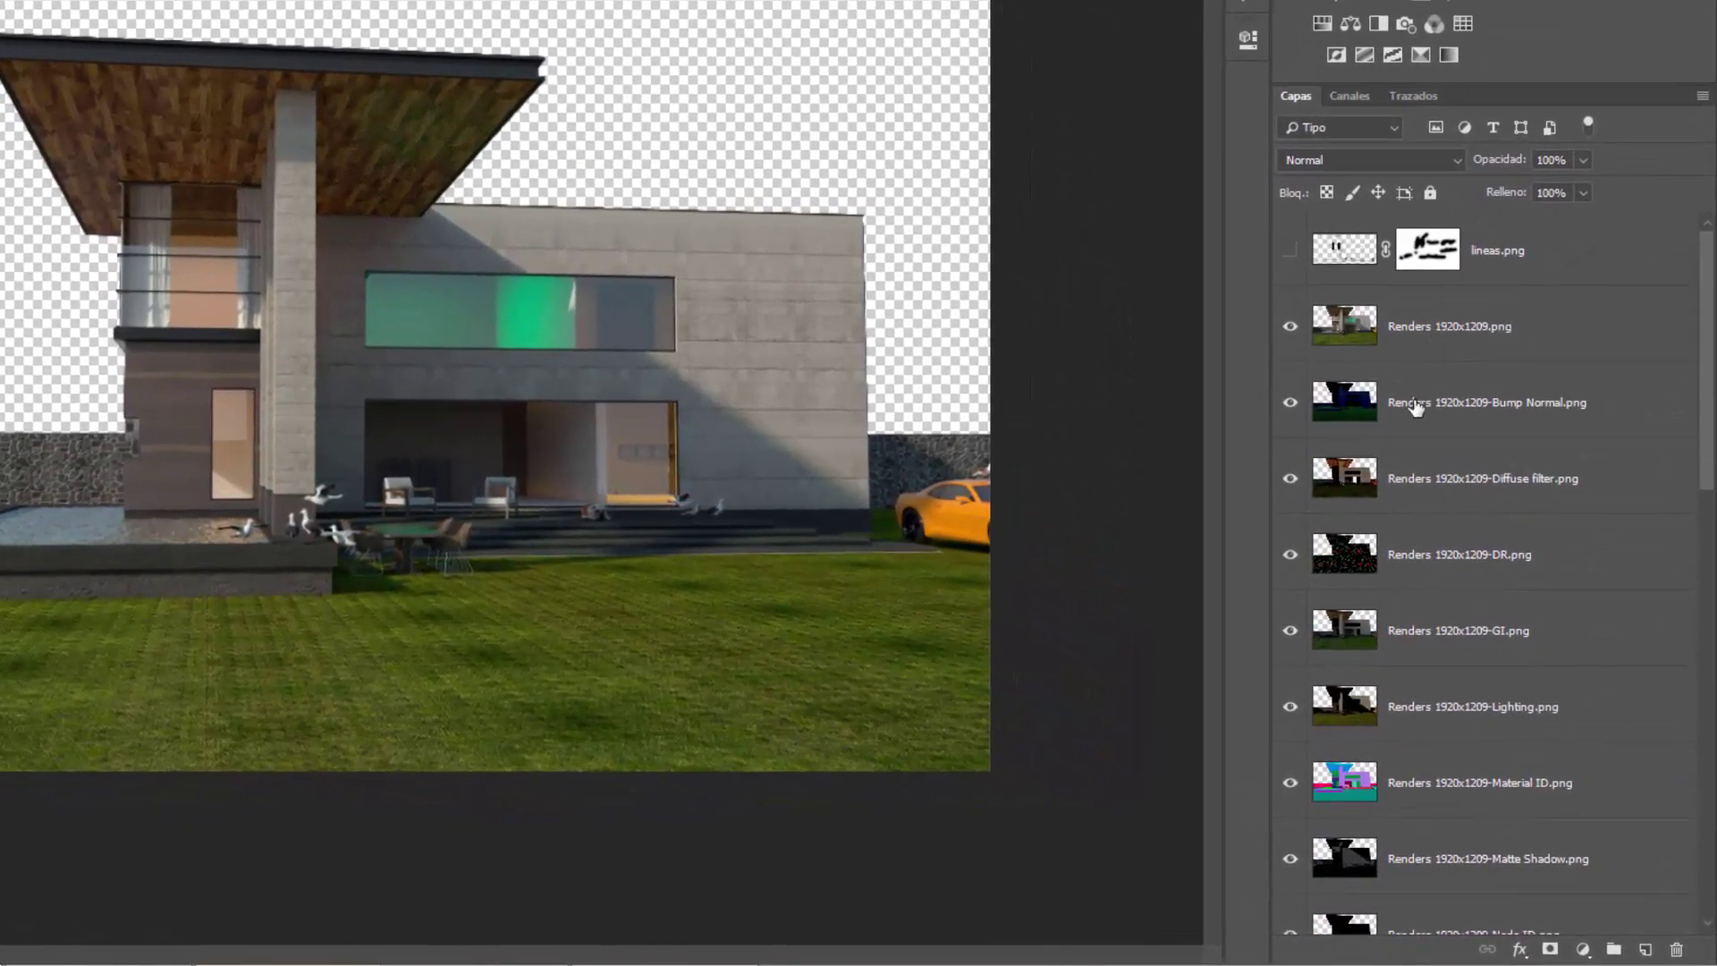
{"action": "left_click", "coordinate": [1415, 407], "text": "shift"}
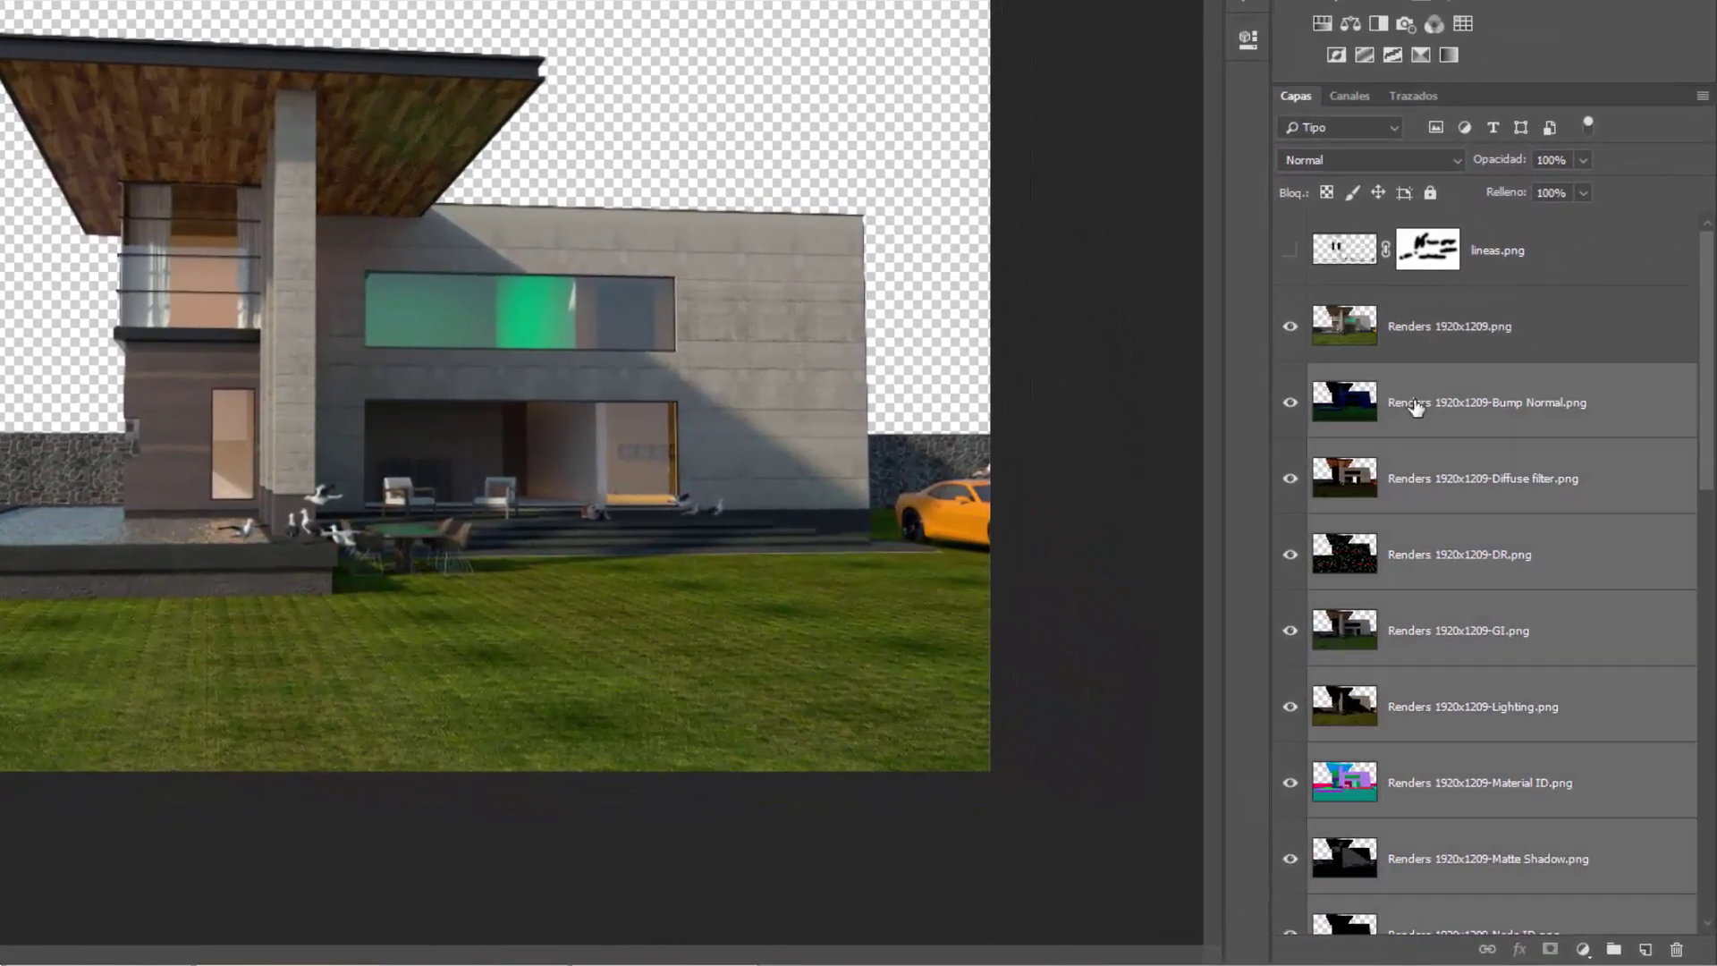
{"action": "scroll", "coordinate": [1710, 532], "scroll_direction": "down", "scroll_amount": 2}
{"action": "left_click_drag", "start_coordinate": [1710, 532], "coordinate": [1712, 369]}
{"action": "left_click_drag", "start_coordinate": [1711, 438], "coordinate": [1712, 906]}
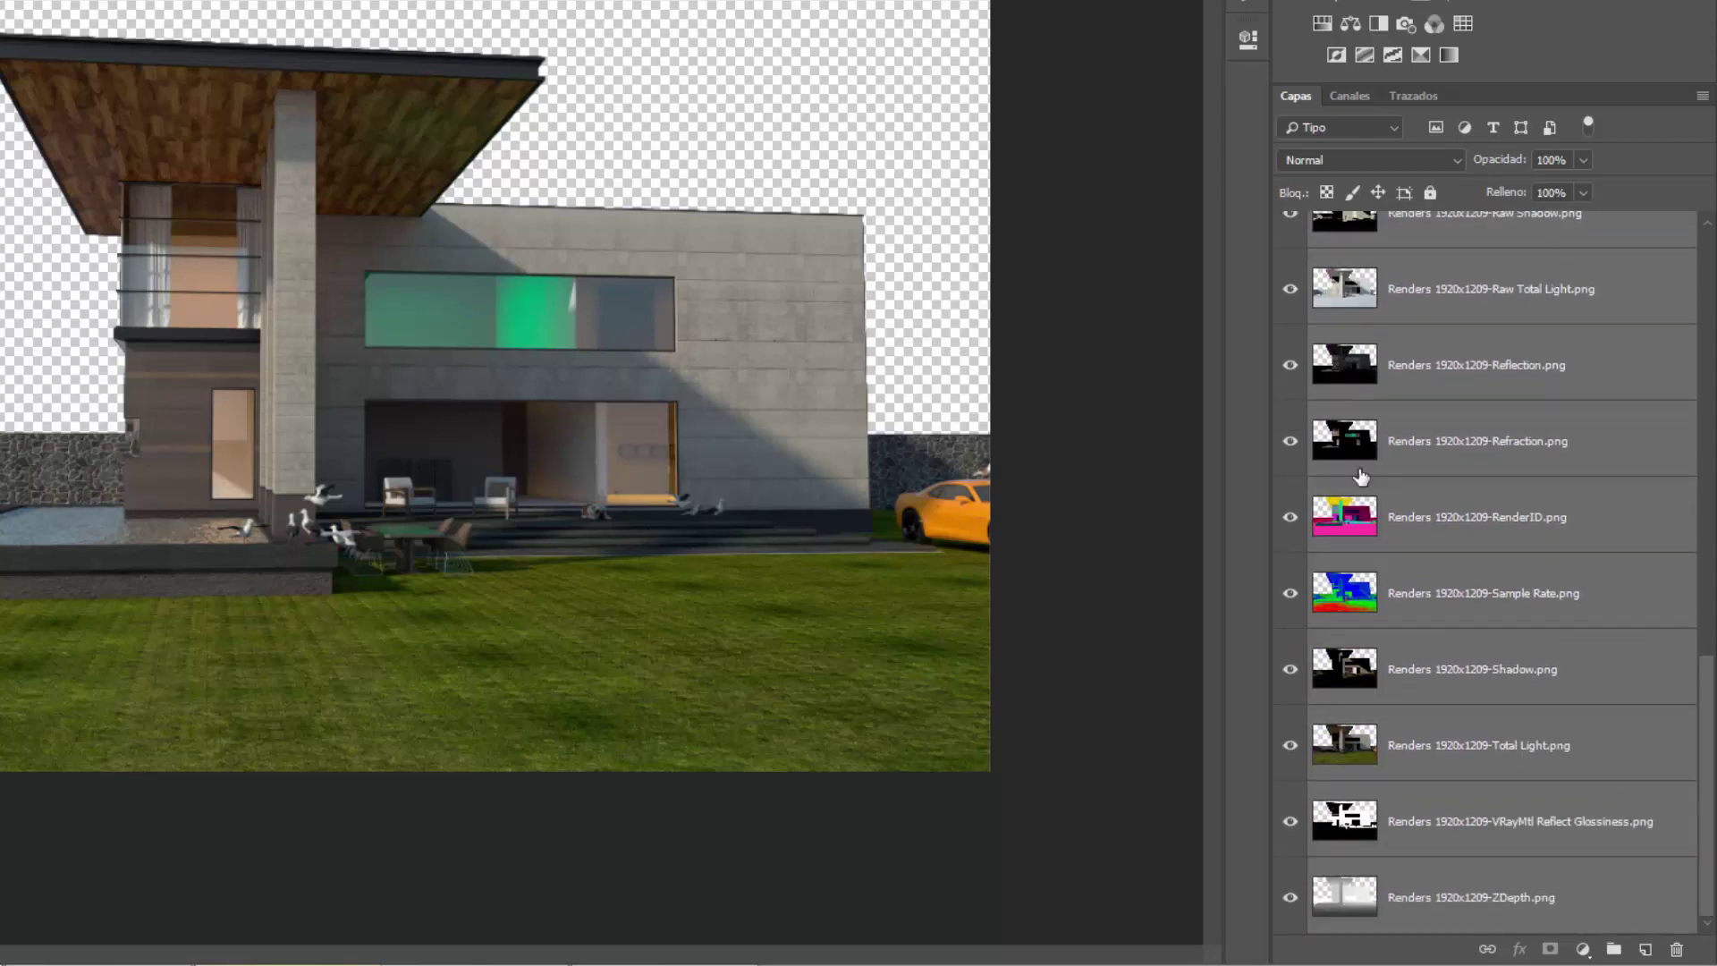
{"action": "left_click", "coordinate": [1614, 953]}
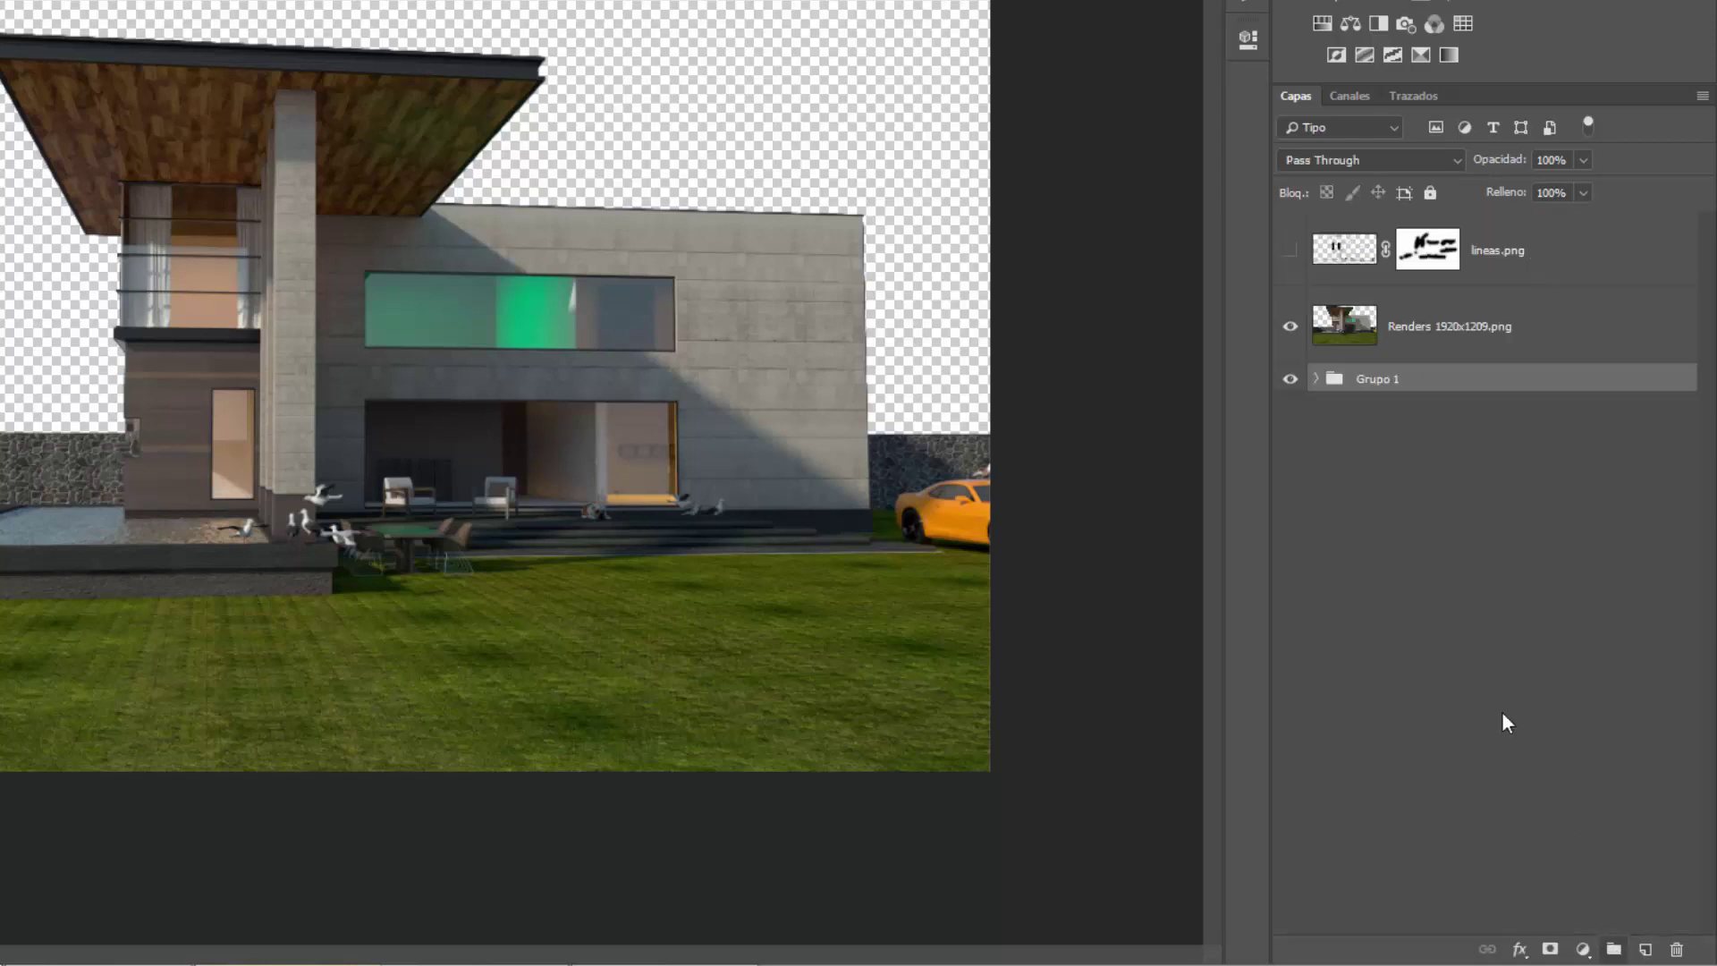
Toggle the visibility of the main render layer and Grupo 1 to compare them, leaving both visible.
{"action": "left_click", "coordinate": [1291, 333]}
{"action": "left_click", "coordinate": [1290, 379]}
{"action": "left_click", "coordinate": [1290, 379]}
{"action": "left_click", "coordinate": [1290, 327]}
Move the Renders 1920x1209-RenderID.png layer out of Grupo 1 to the top of the layer stack.
{"action": "left_click", "coordinate": [1315, 379]}
{"action": "left_click_drag", "start_coordinate": [1704, 478], "coordinate": [1713, 908]}
{"action": "left_click", "coordinate": [1453, 523]}
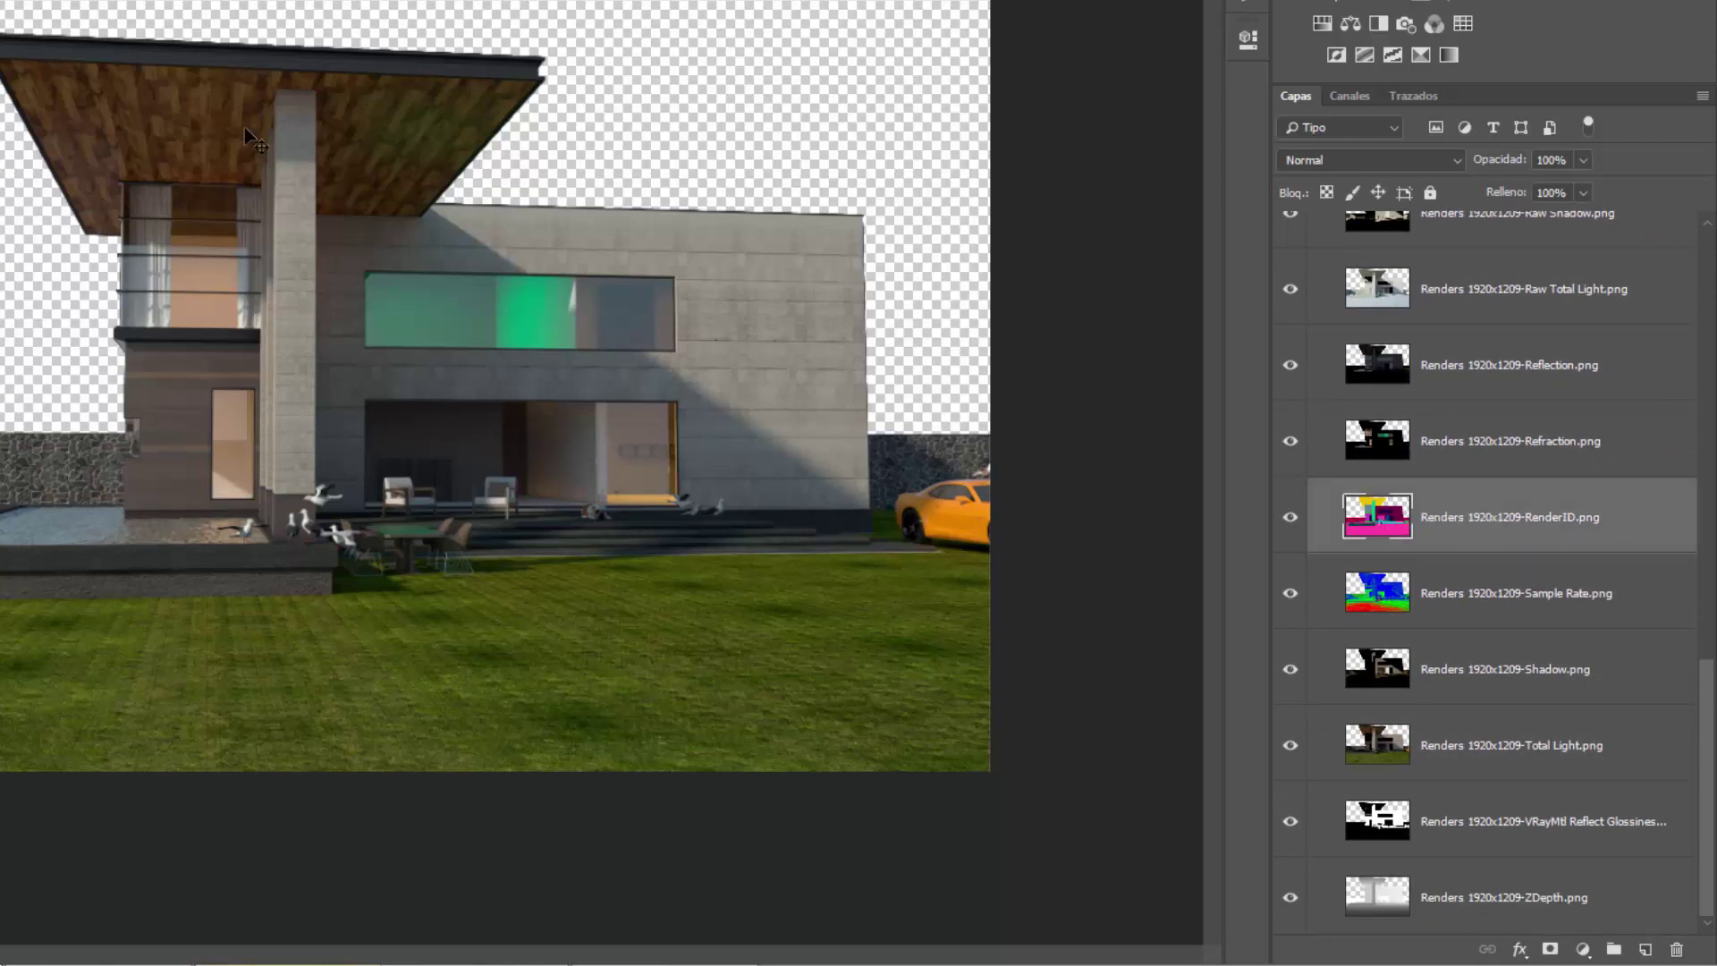
{"action": "scroll", "coordinate": [1491, 443], "scroll_direction": "up", "scroll_amount": 1}
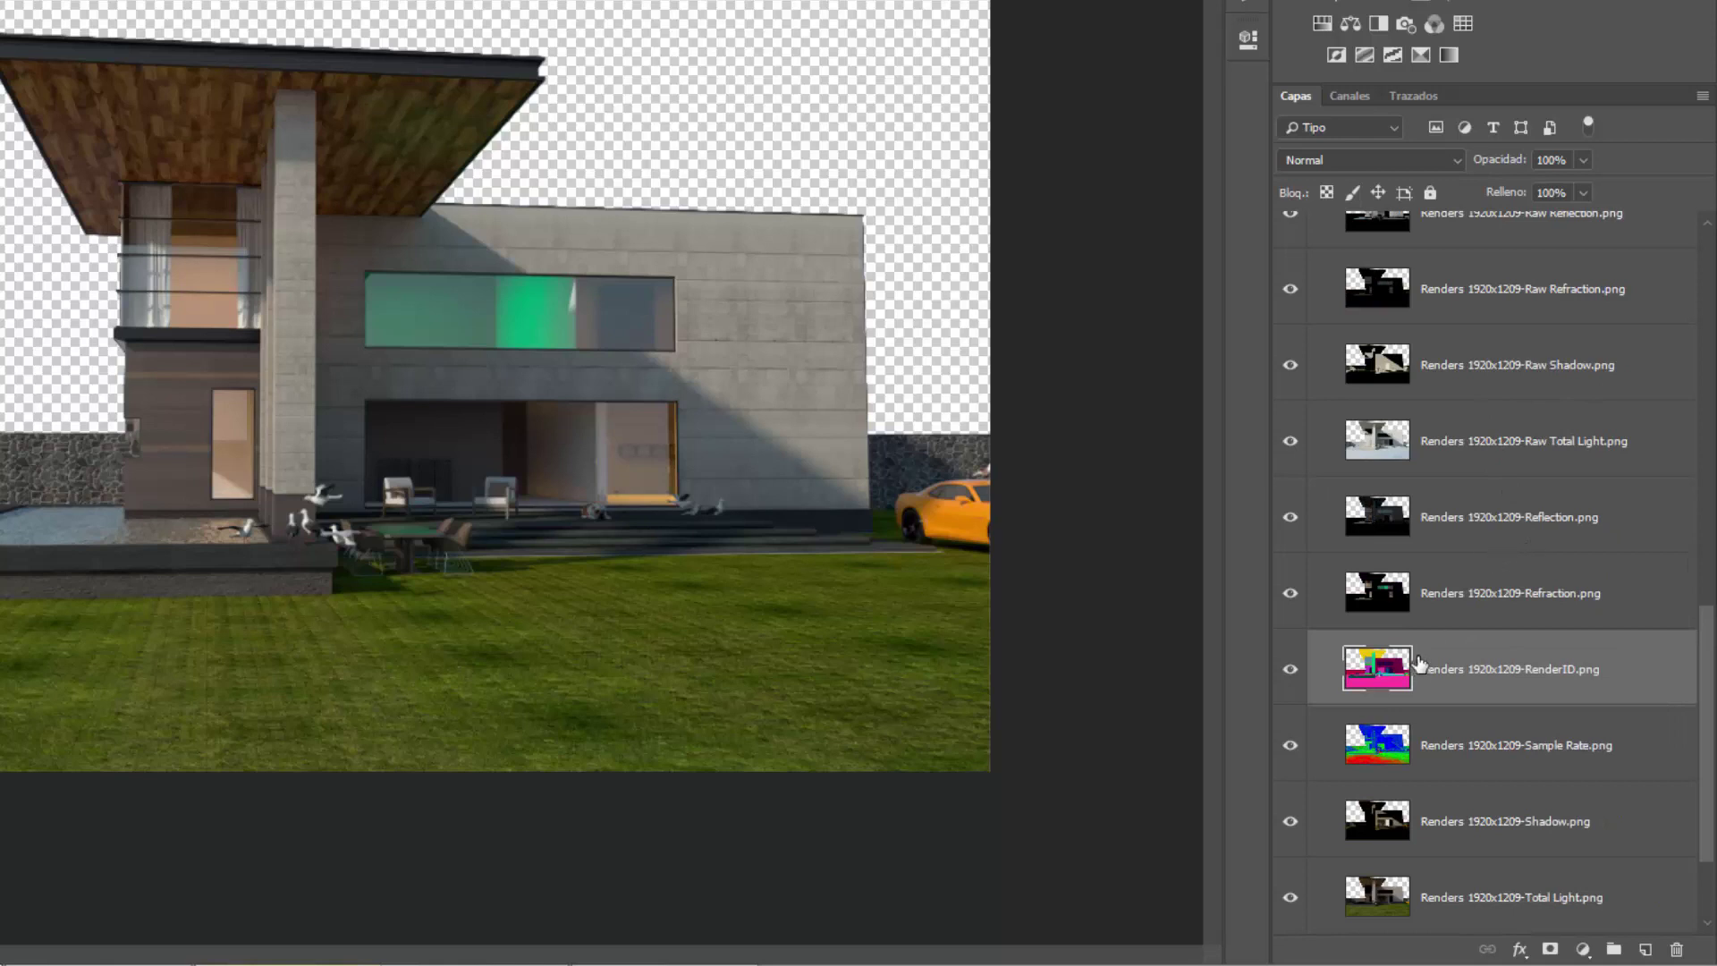
{"action": "scroll", "coordinate": [1422, 671], "scroll_direction": "up", "scroll_amount": 1}
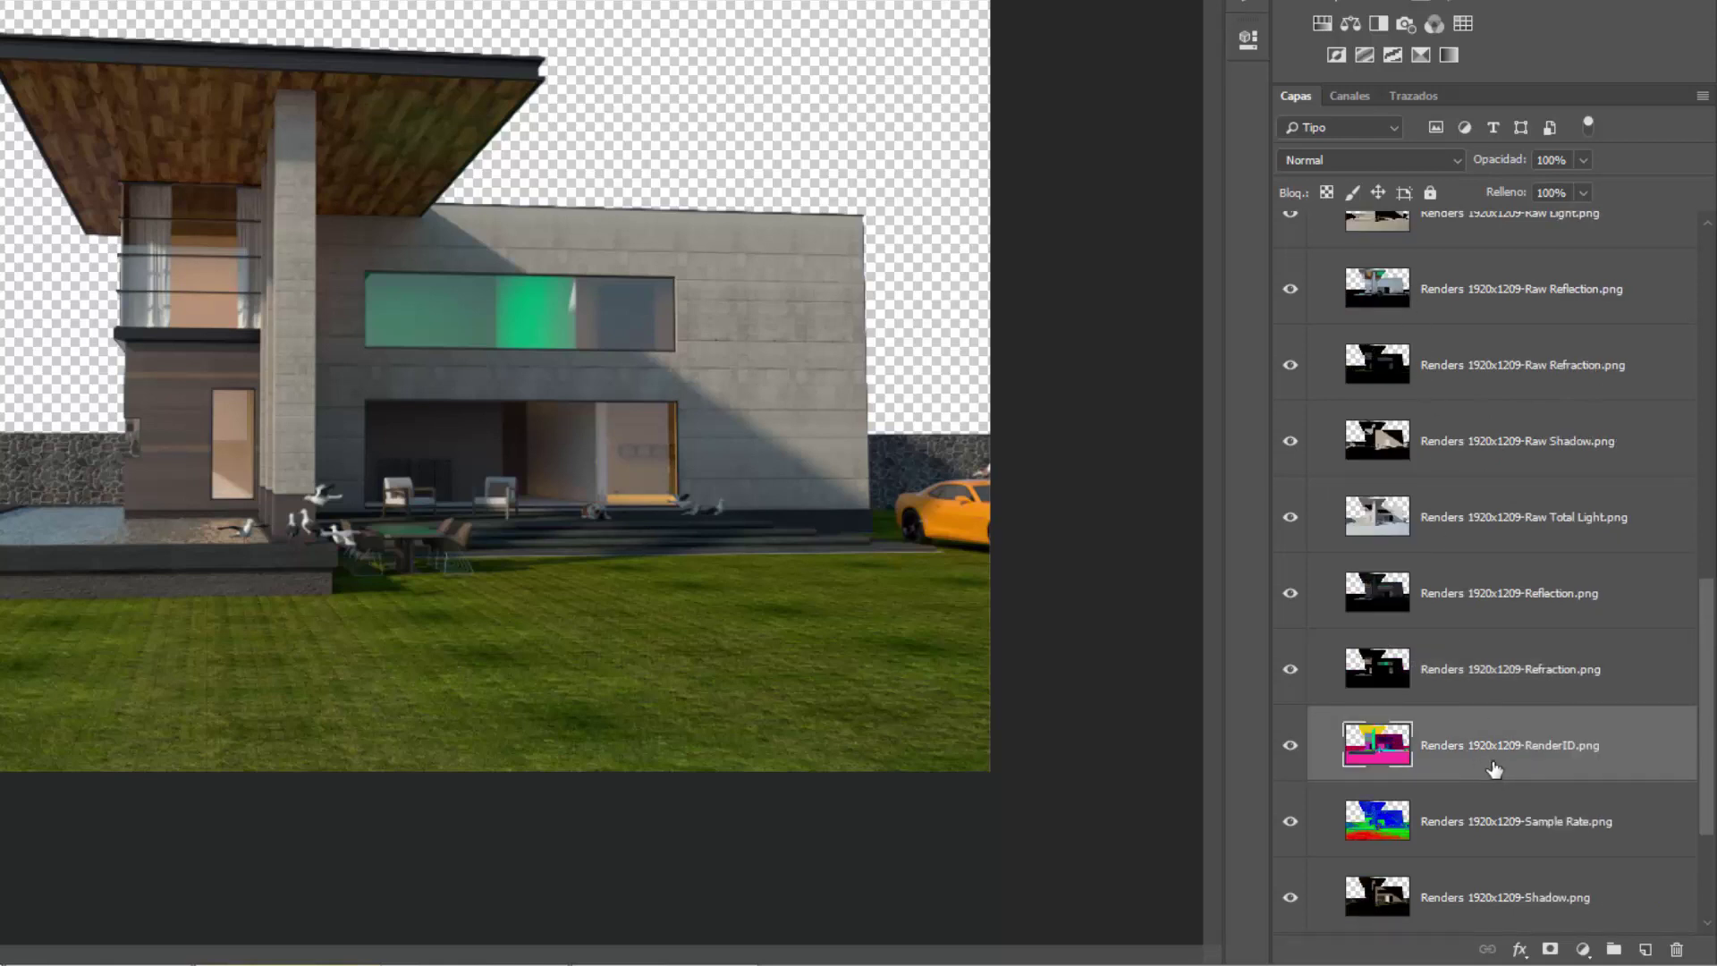
{"action": "left_click_drag", "start_coordinate": [1495, 754], "coordinate": [1493, 249]}
{"action": "left_click_drag", "start_coordinate": [1489, 159], "coordinate": [1457, 234]}
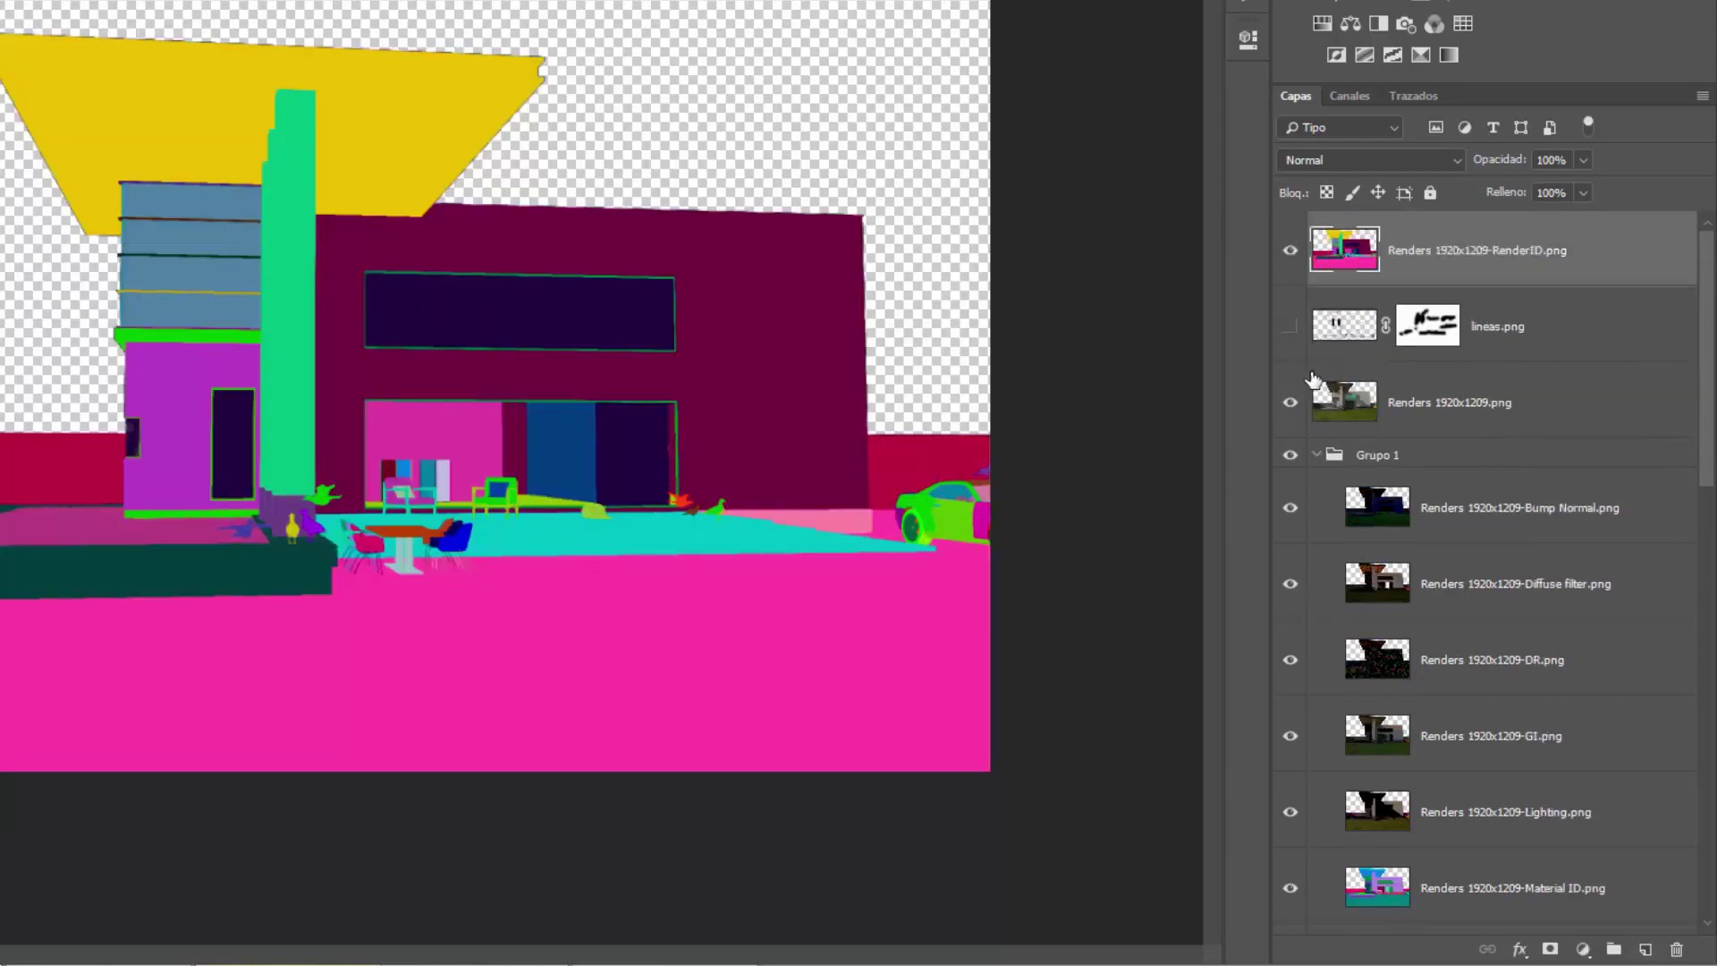
Collapse Grupo 1 and toggle its visibility off and back on.
{"action": "left_click_drag", "start_coordinate": [1456, 493], "coordinate": [1395, 494]}
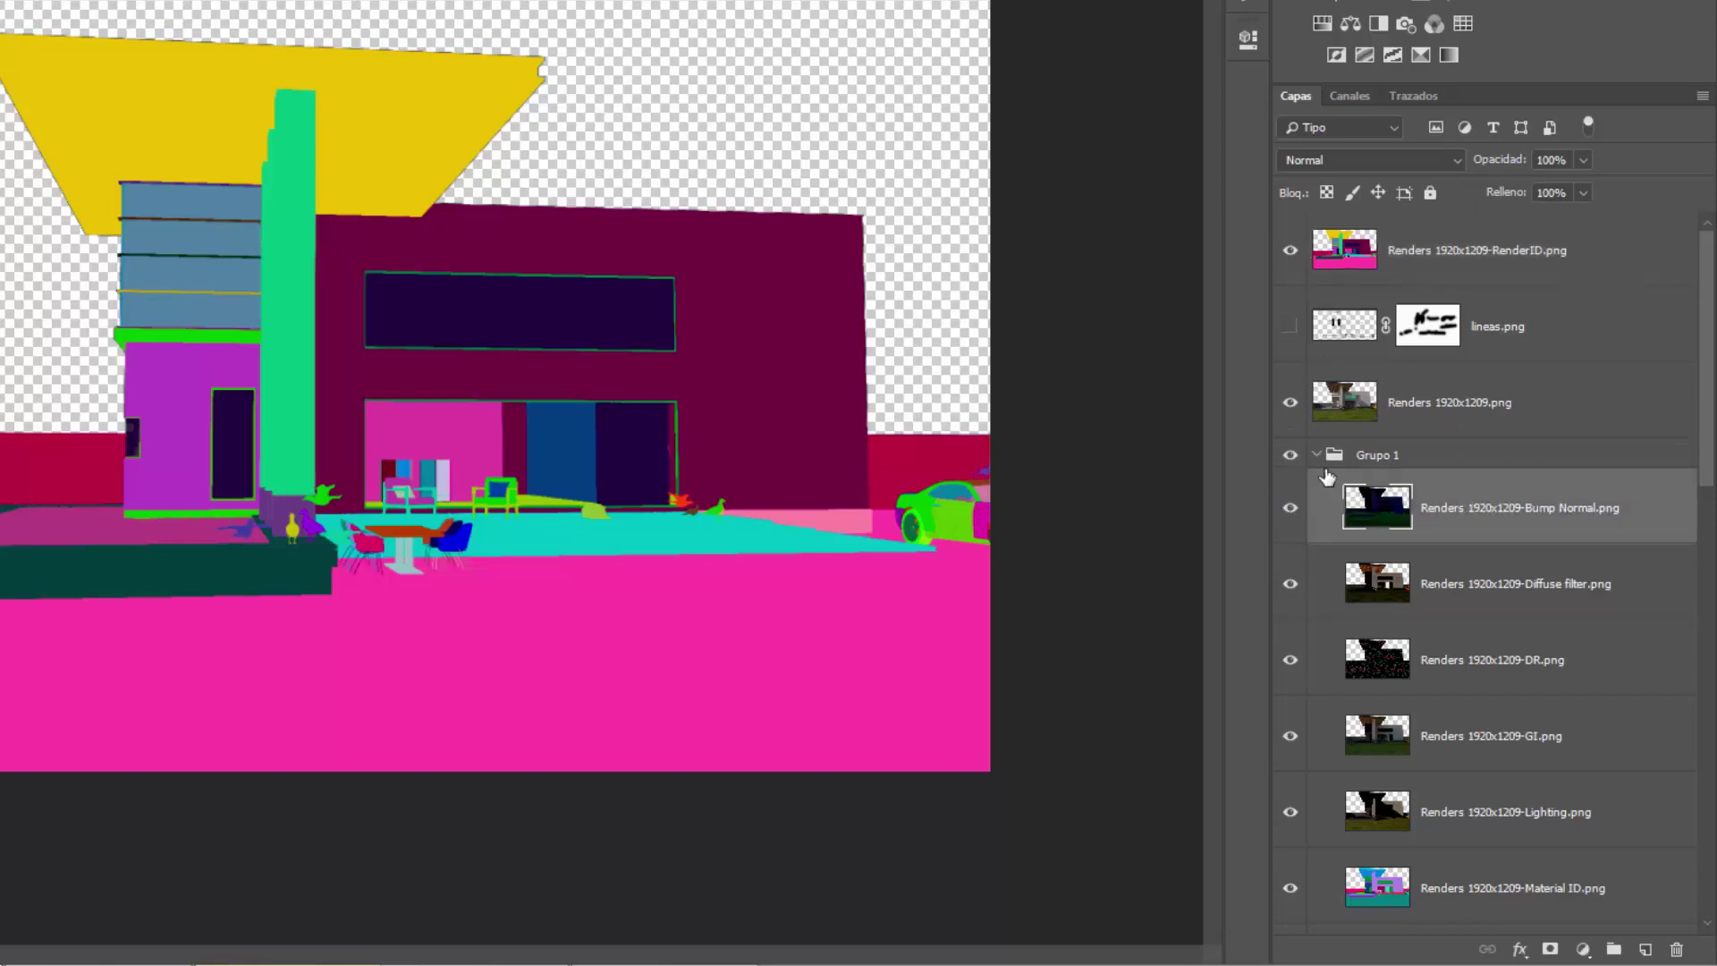
{"action": "left_click", "coordinate": [1316, 454]}
{"action": "left_click", "coordinate": [1296, 455]}
{"action": "left_click", "coordinate": [1296, 455]}
Try Magic Wand selections of the roof, concrete facade and column by their colours on the RenderID layer, comparing them with the render.
{"action": "left_click", "coordinate": [1337, 262]}
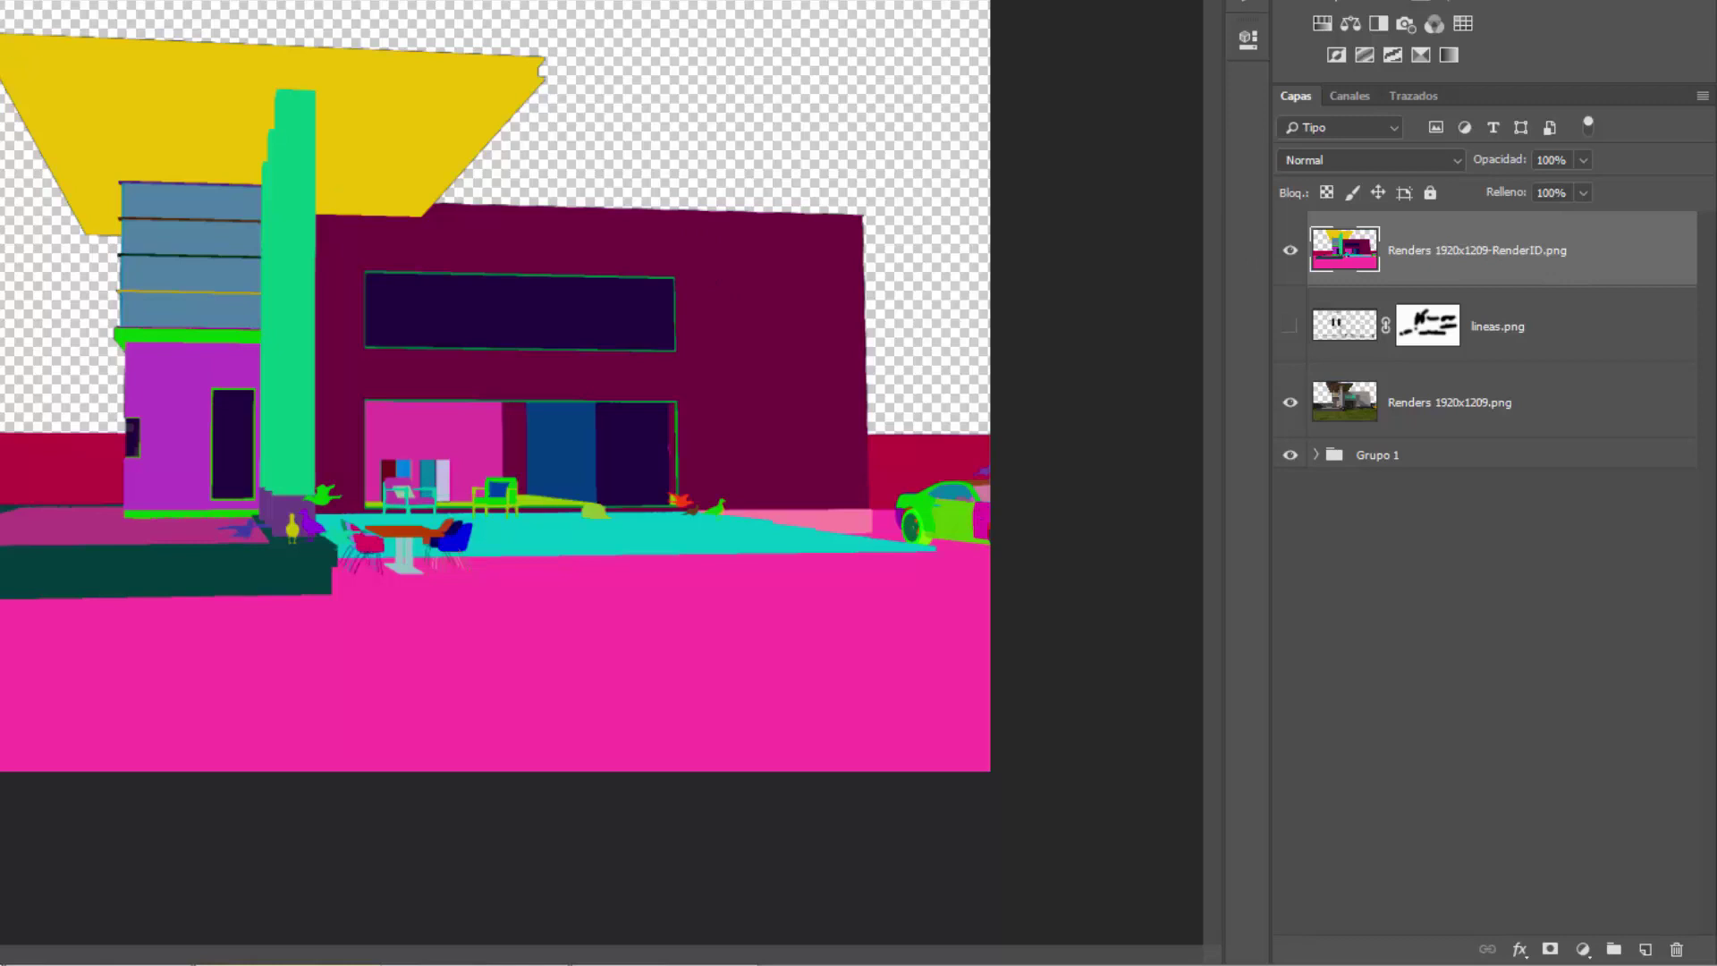
{"action": "left_click", "coordinate": [224, 95]}
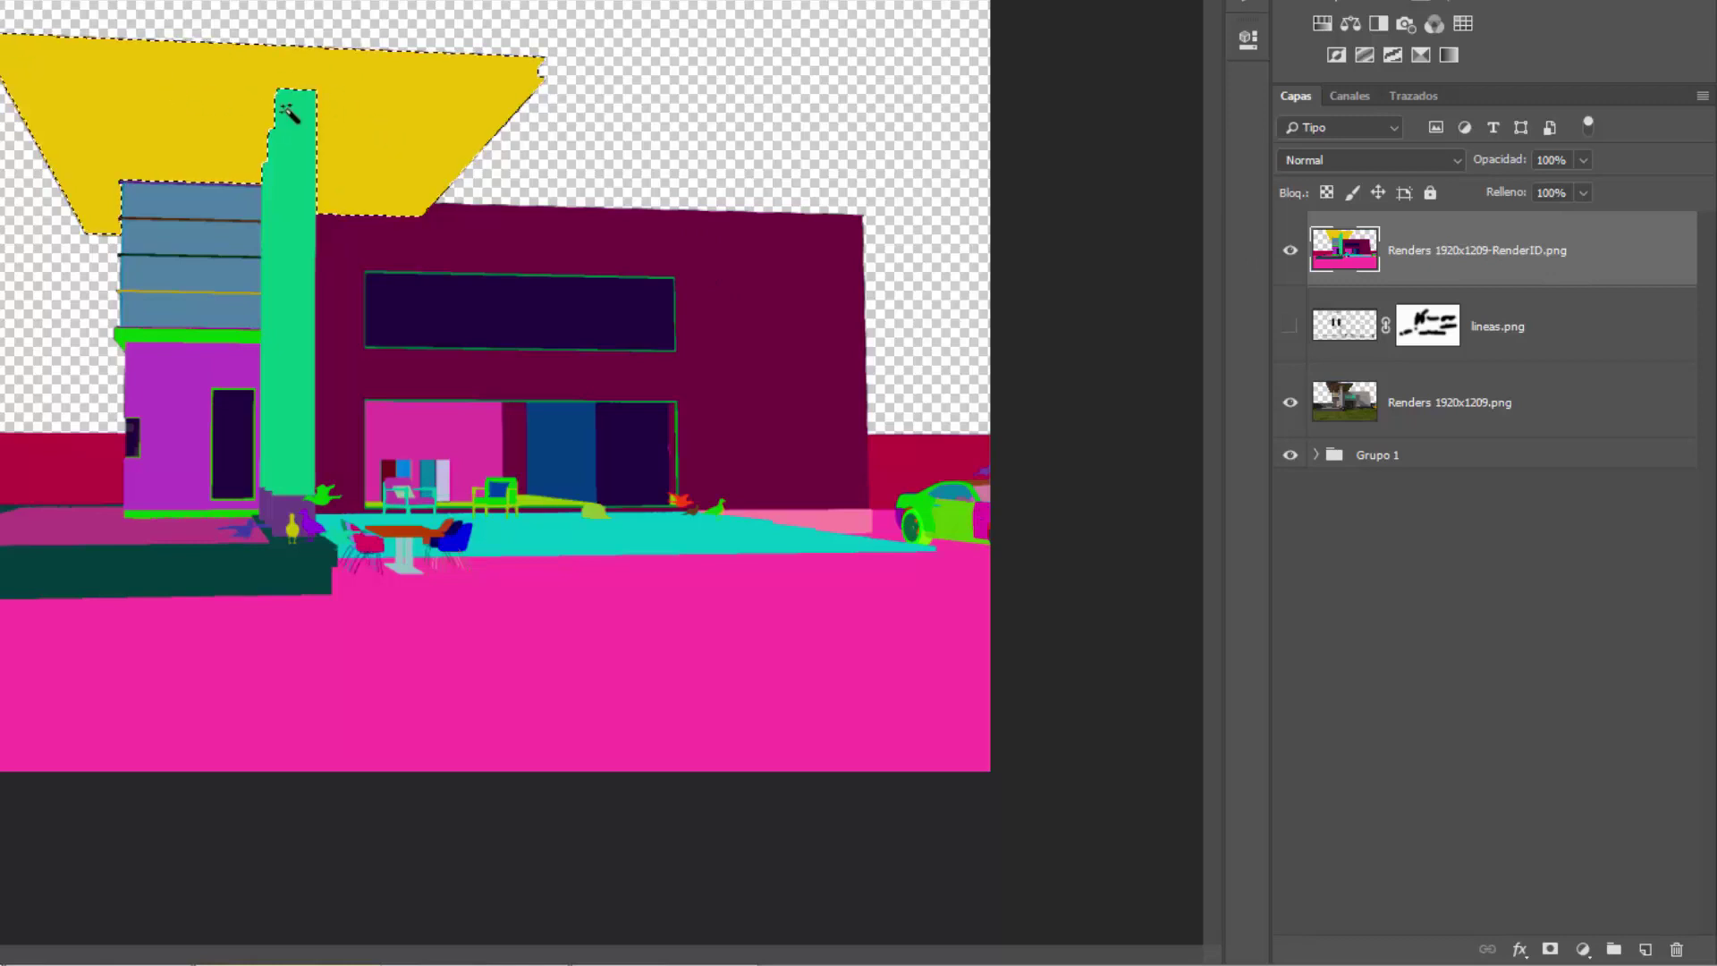
{"action": "left_click", "coordinate": [498, 239]}
{"action": "left_click", "coordinate": [1290, 251]}
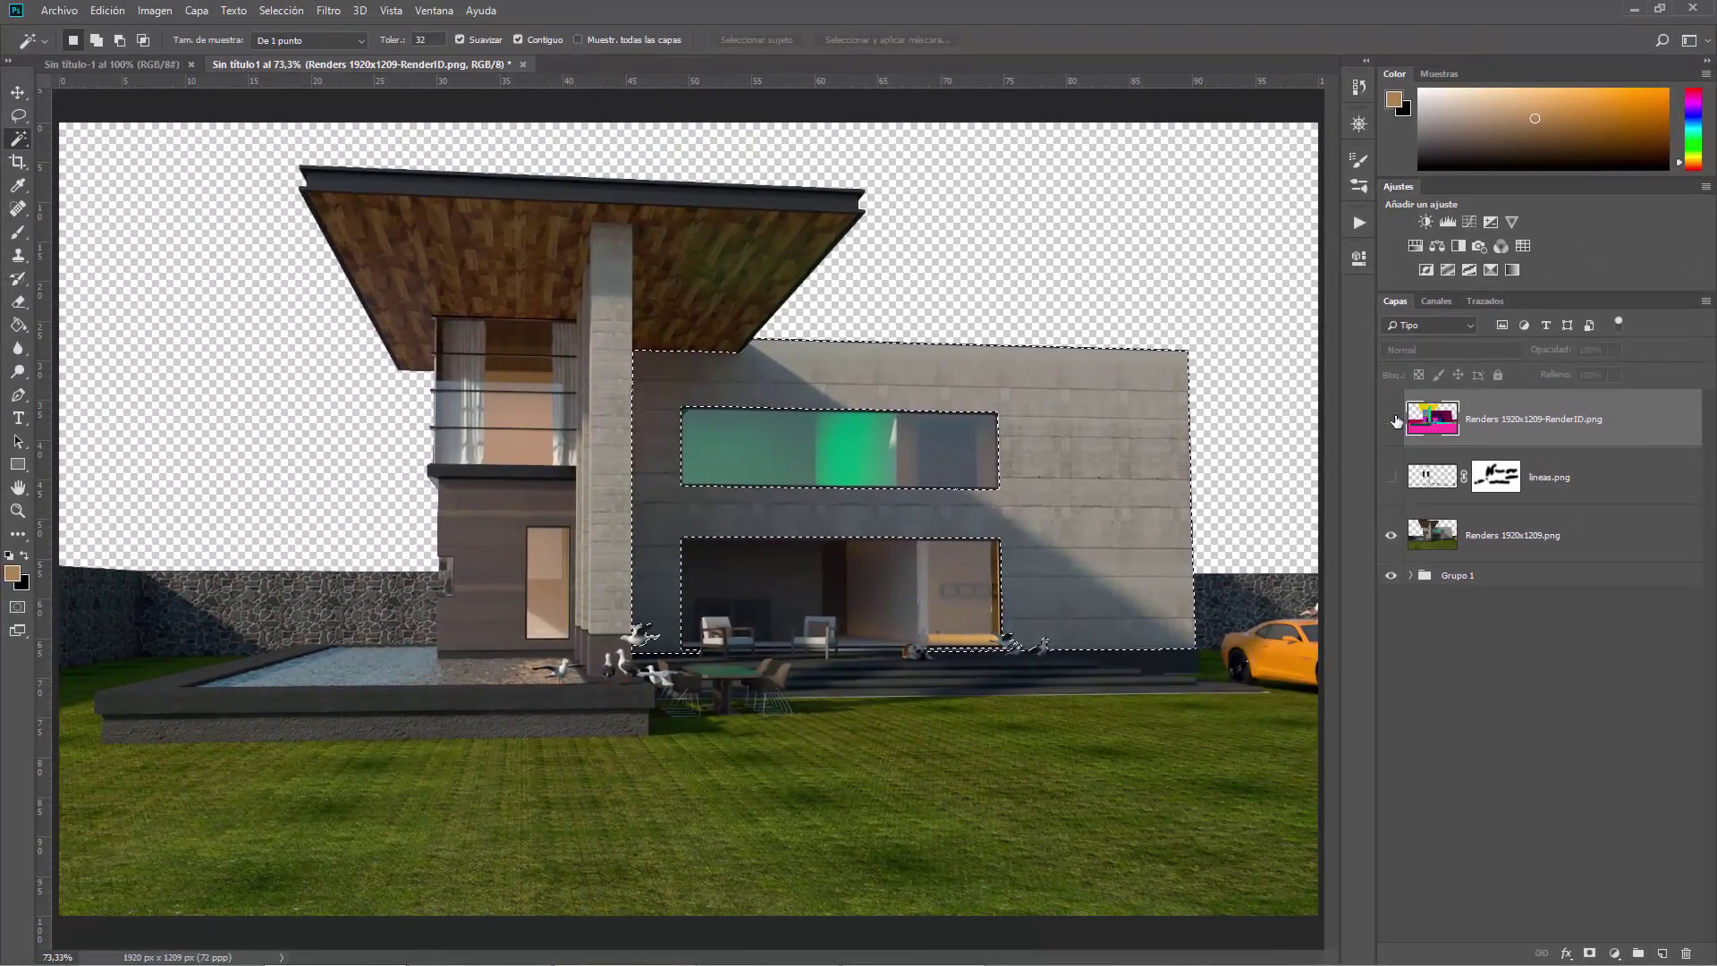
{"action": "left_click", "coordinate": [1387, 413]}
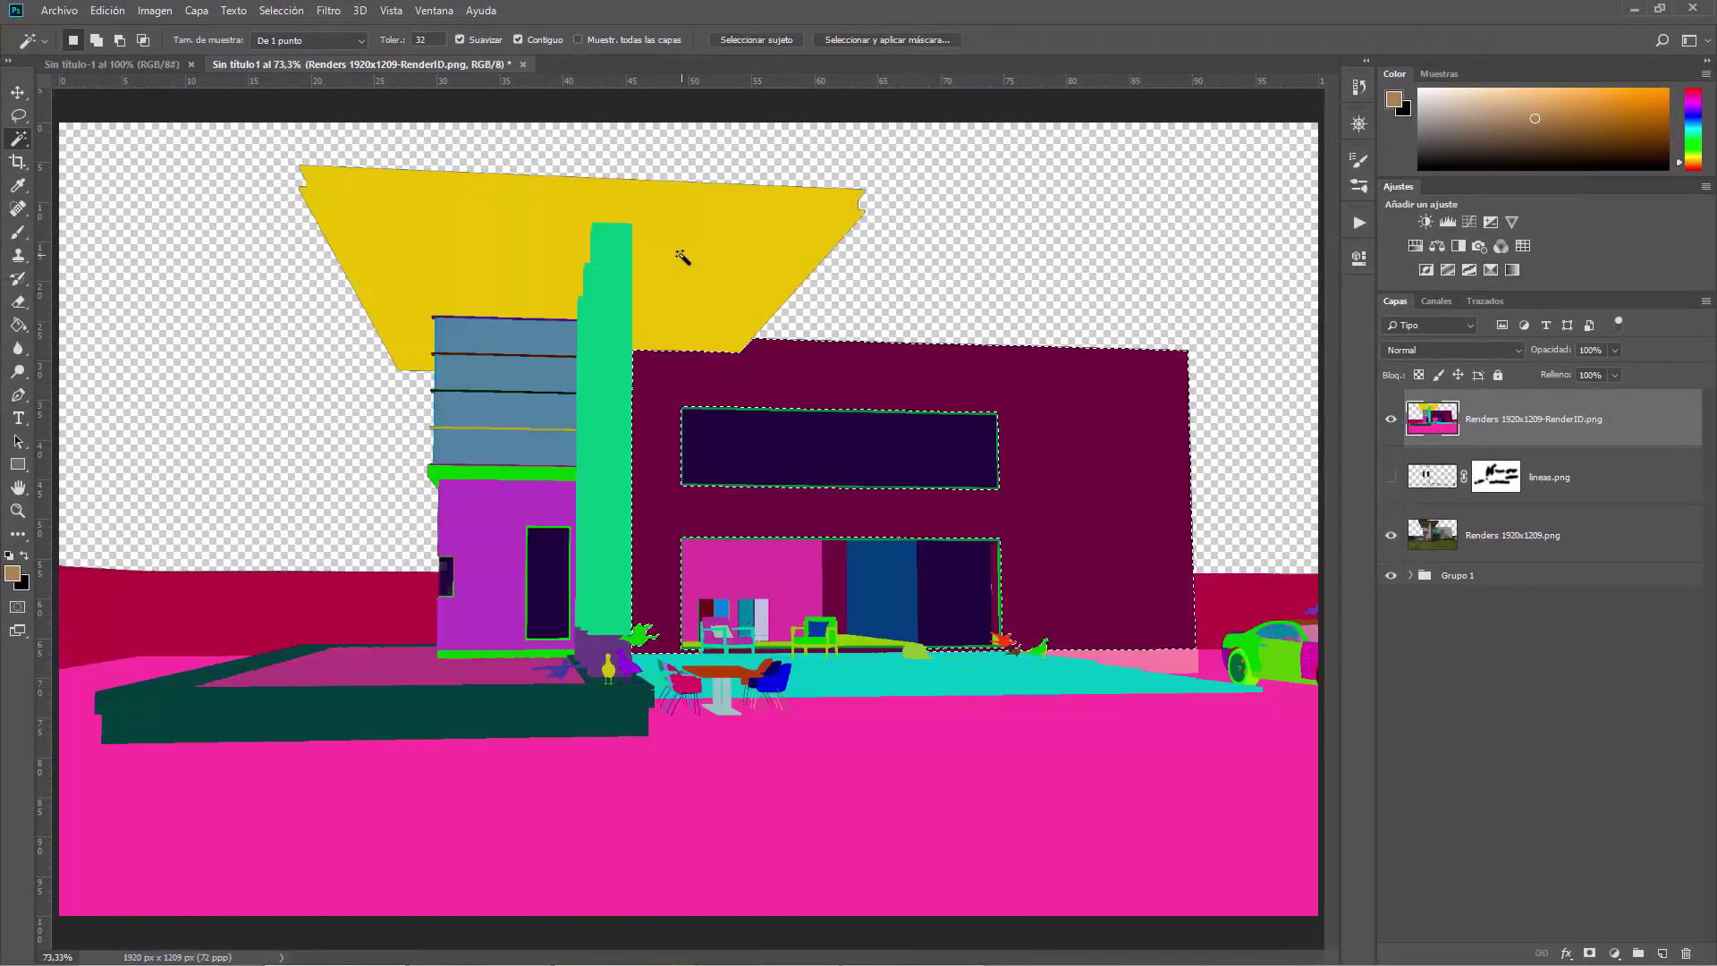
{"action": "left_click", "coordinate": [689, 253]}
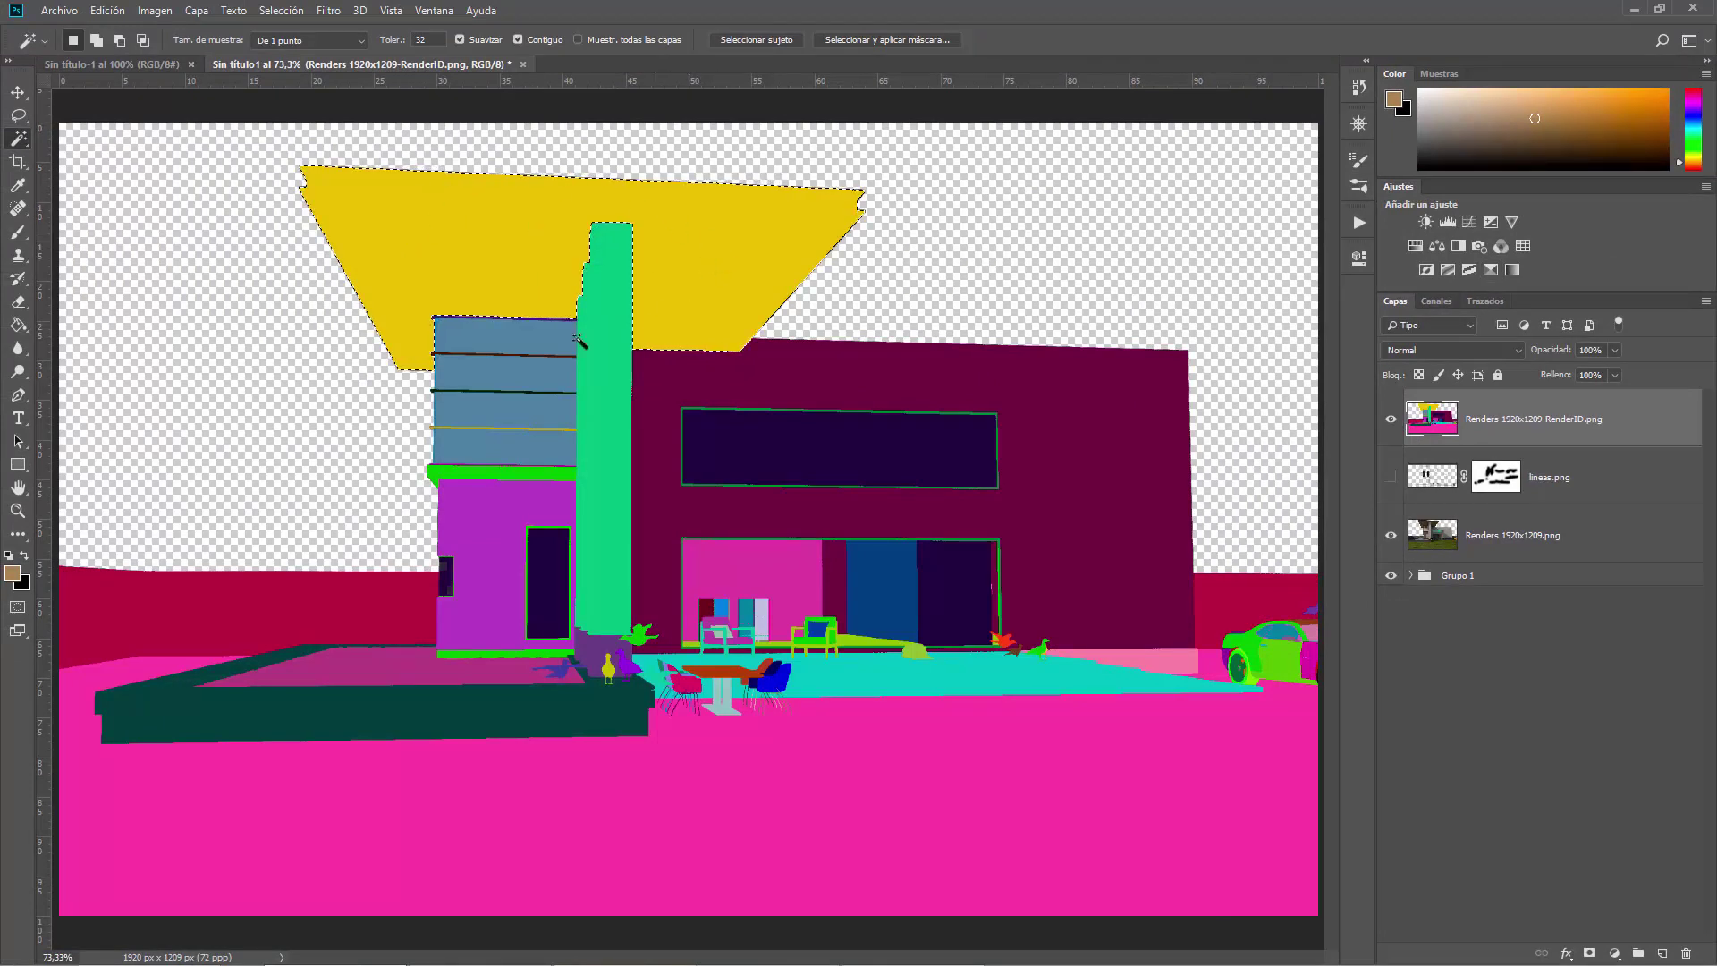
{"action": "left_click", "coordinate": [612, 411]}
Select the main facade by its RenderID colour, hide RenderID, and darken the facade with a masked Curves adjustment above the main render.
{"action": "left_click", "coordinate": [1037, 408]}
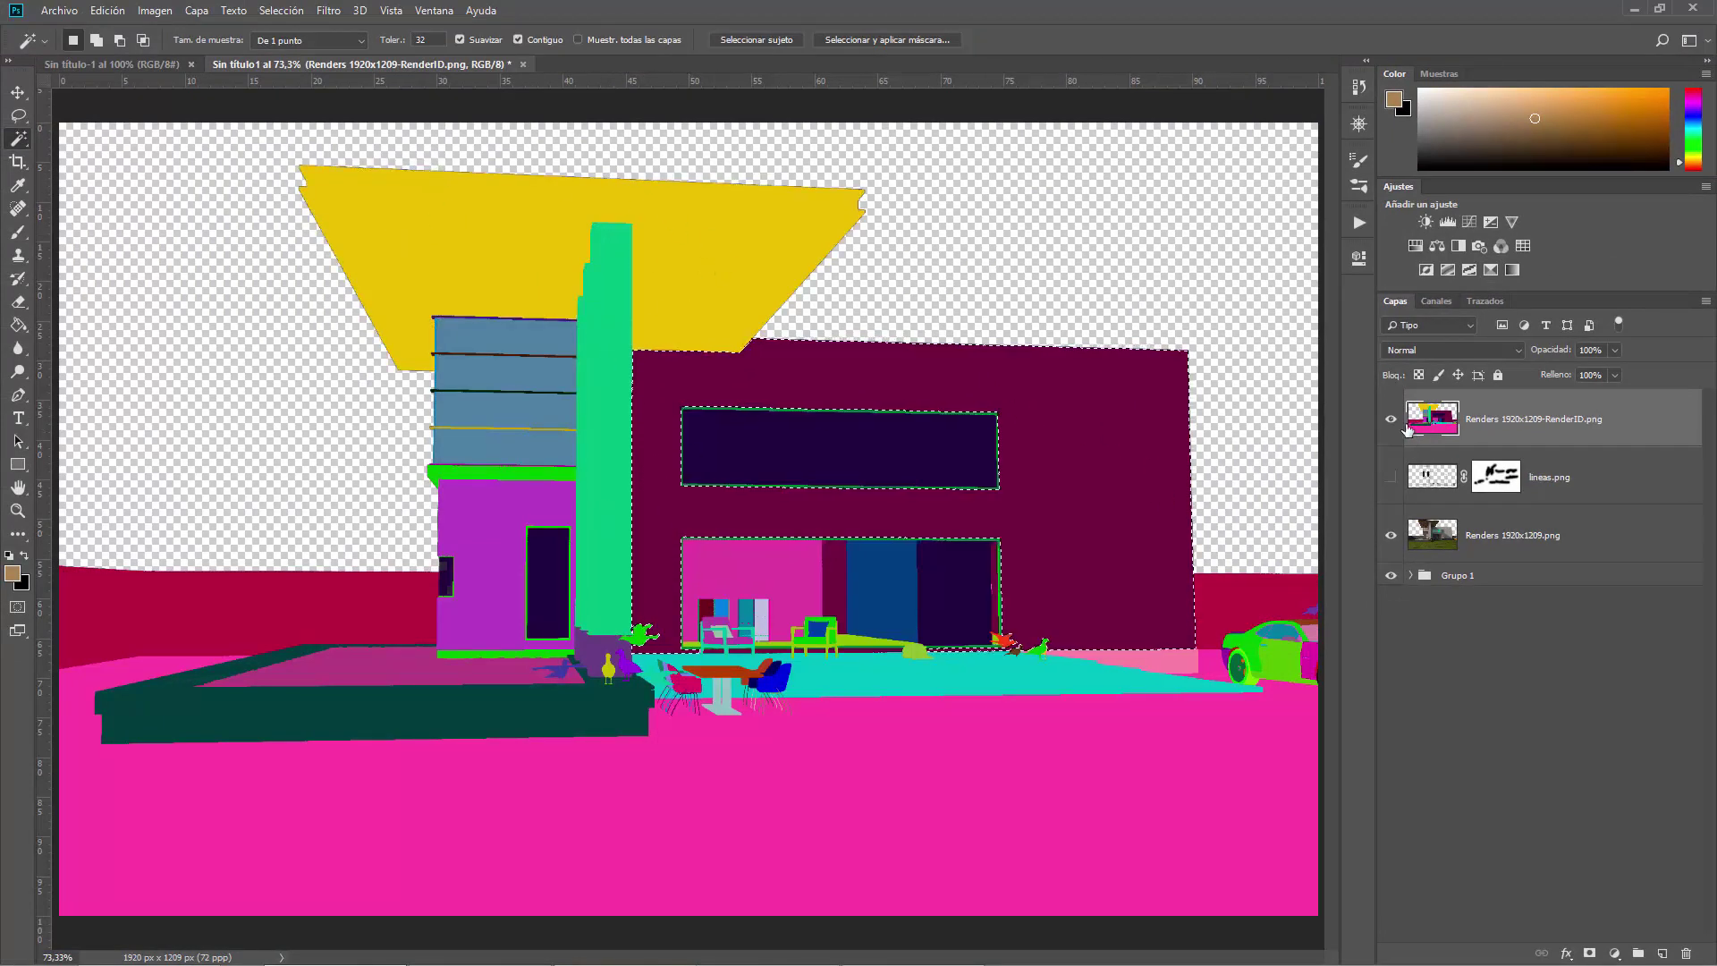
{"action": "key", "text": "ctrl+comma"}
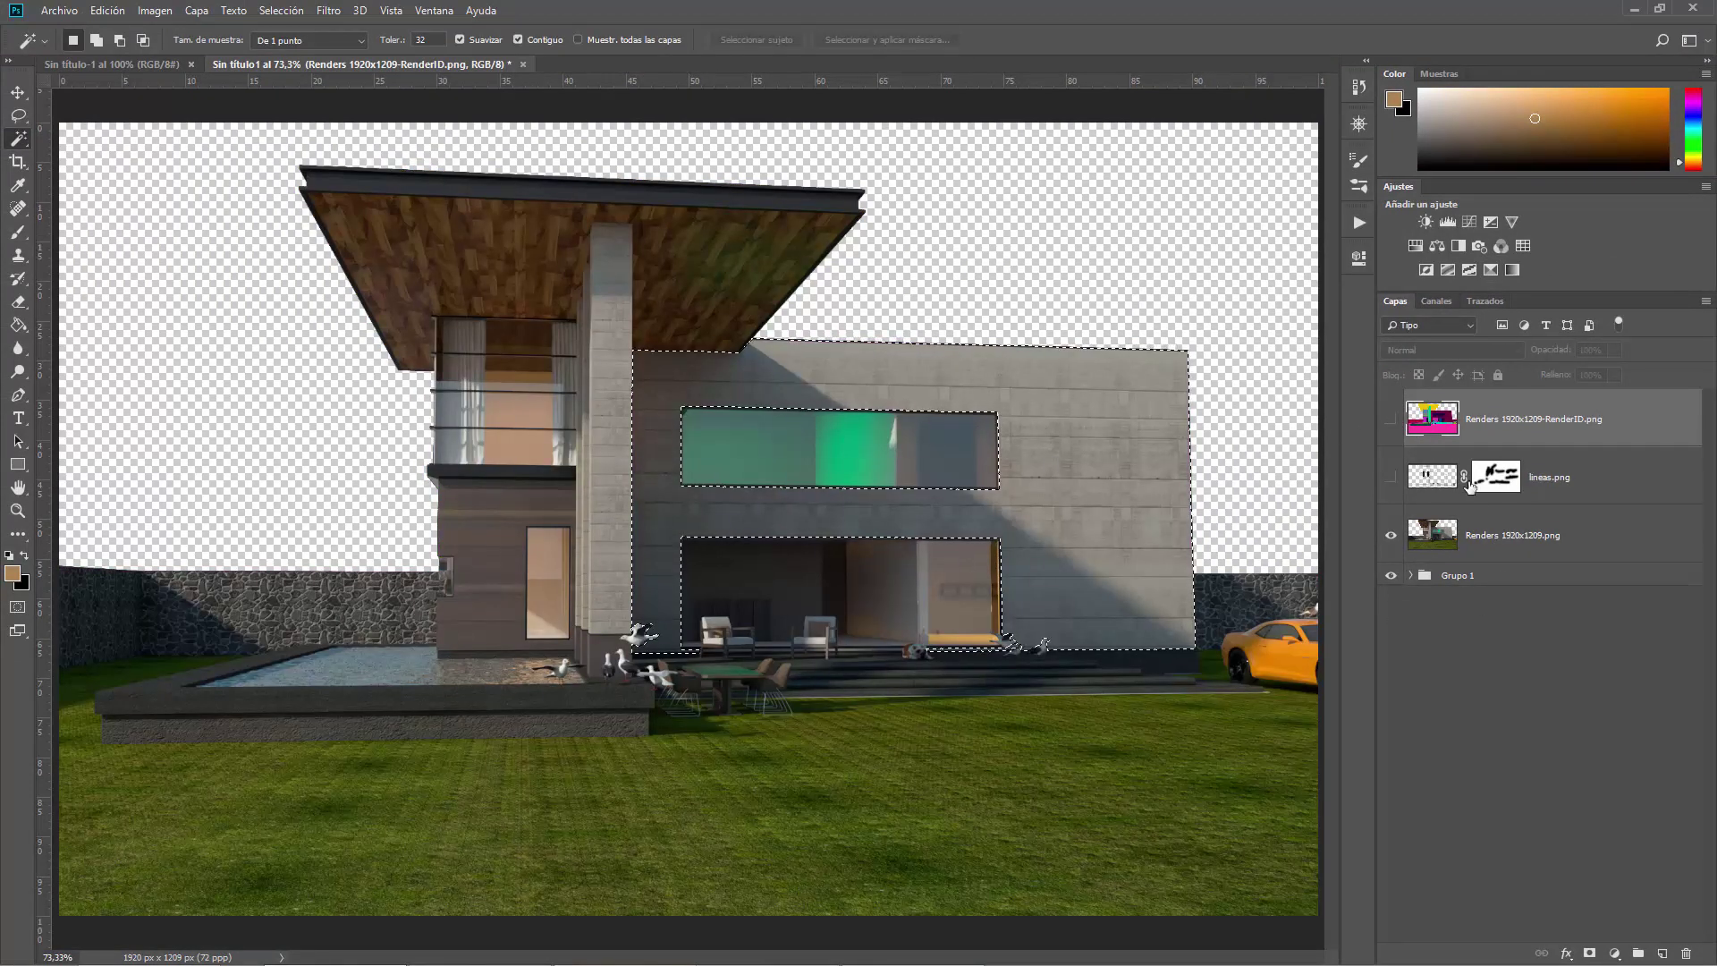
{"action": "left_click", "coordinate": [1475, 535]}
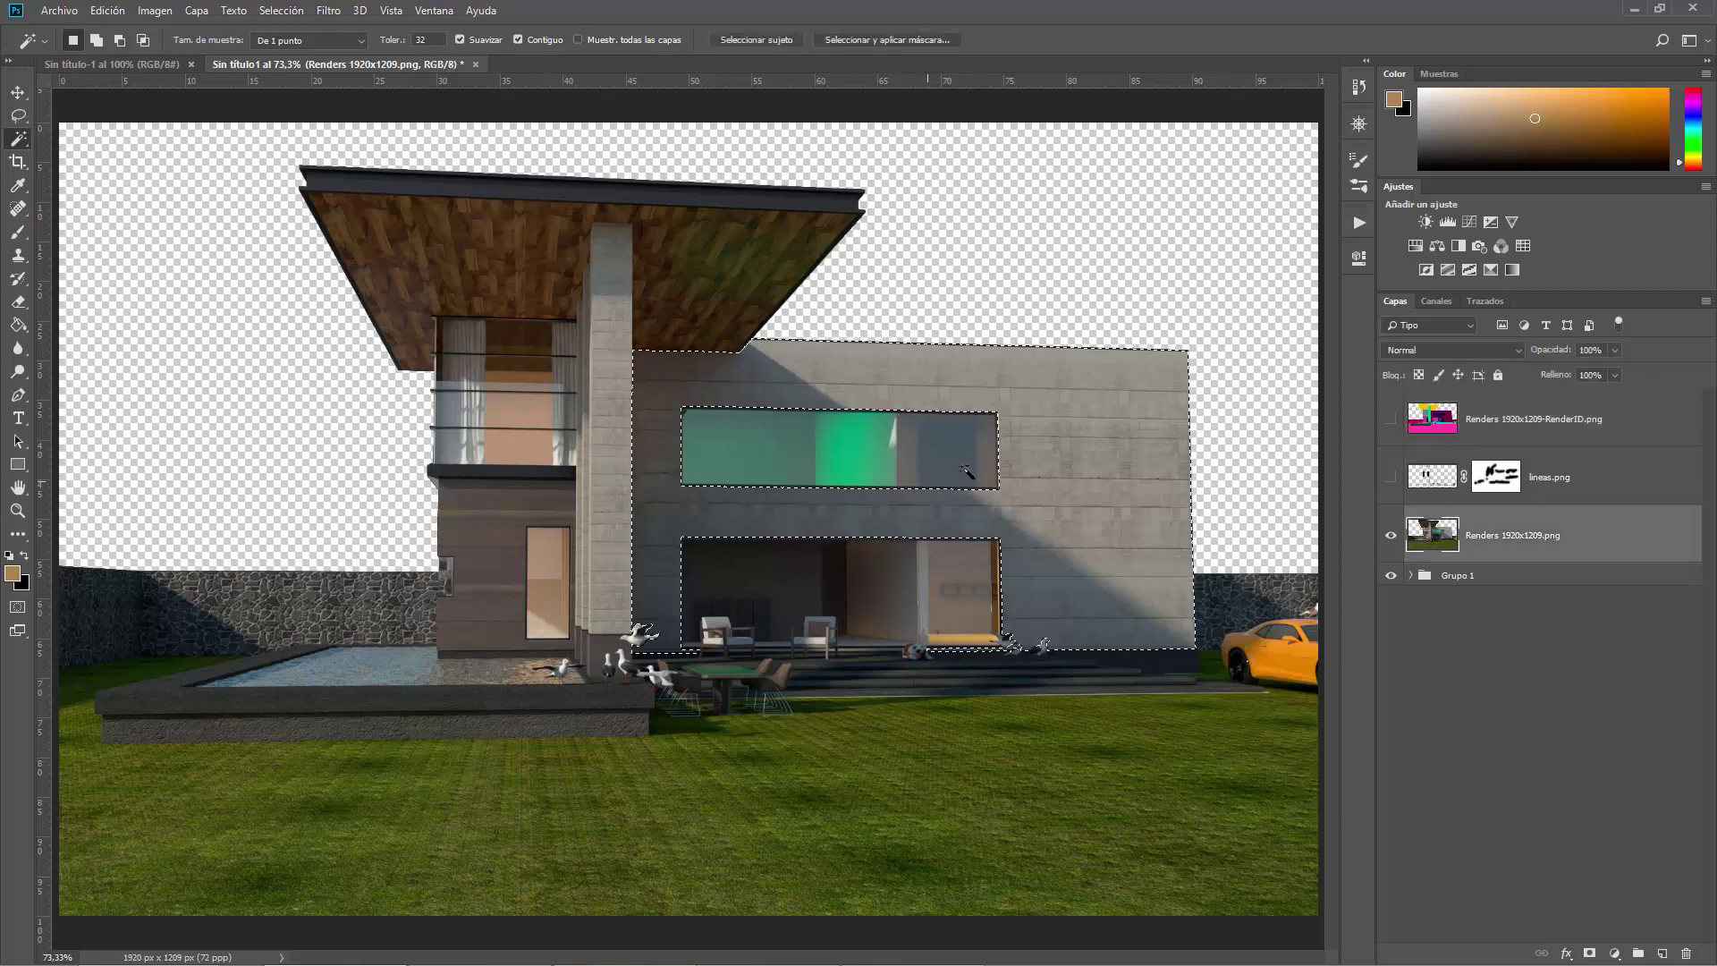
{"action": "left_click", "coordinate": [1469, 221]}
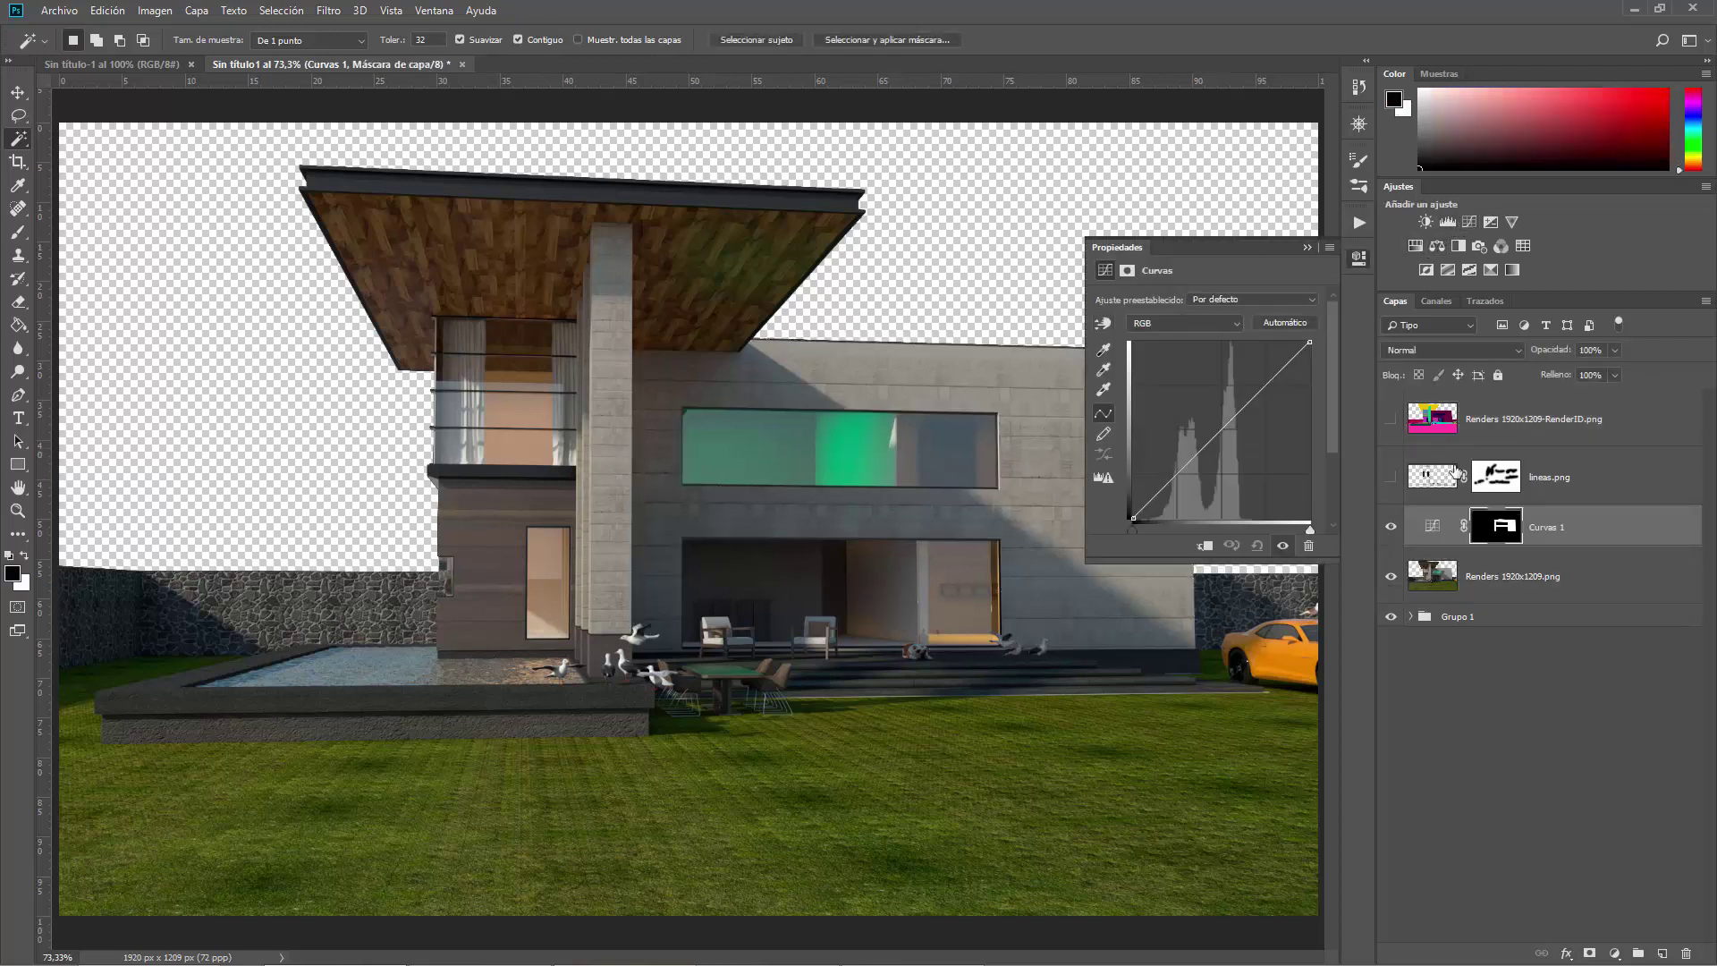
{"action": "mouse_move", "coordinate": [1274, 380]}
{"action": "left_mouse_down"}
{"action": "mouse_move", "coordinate": [1257, 358]}
{"action": "mouse_move", "coordinate": [1280, 392]}
{"action": "left_mouse_up"}
Select the lawn by its colour on the RenderID layer, hide that layer, and make Renders 1920x1209.png active.
{"action": "left_click", "coordinate": [1391, 418]}
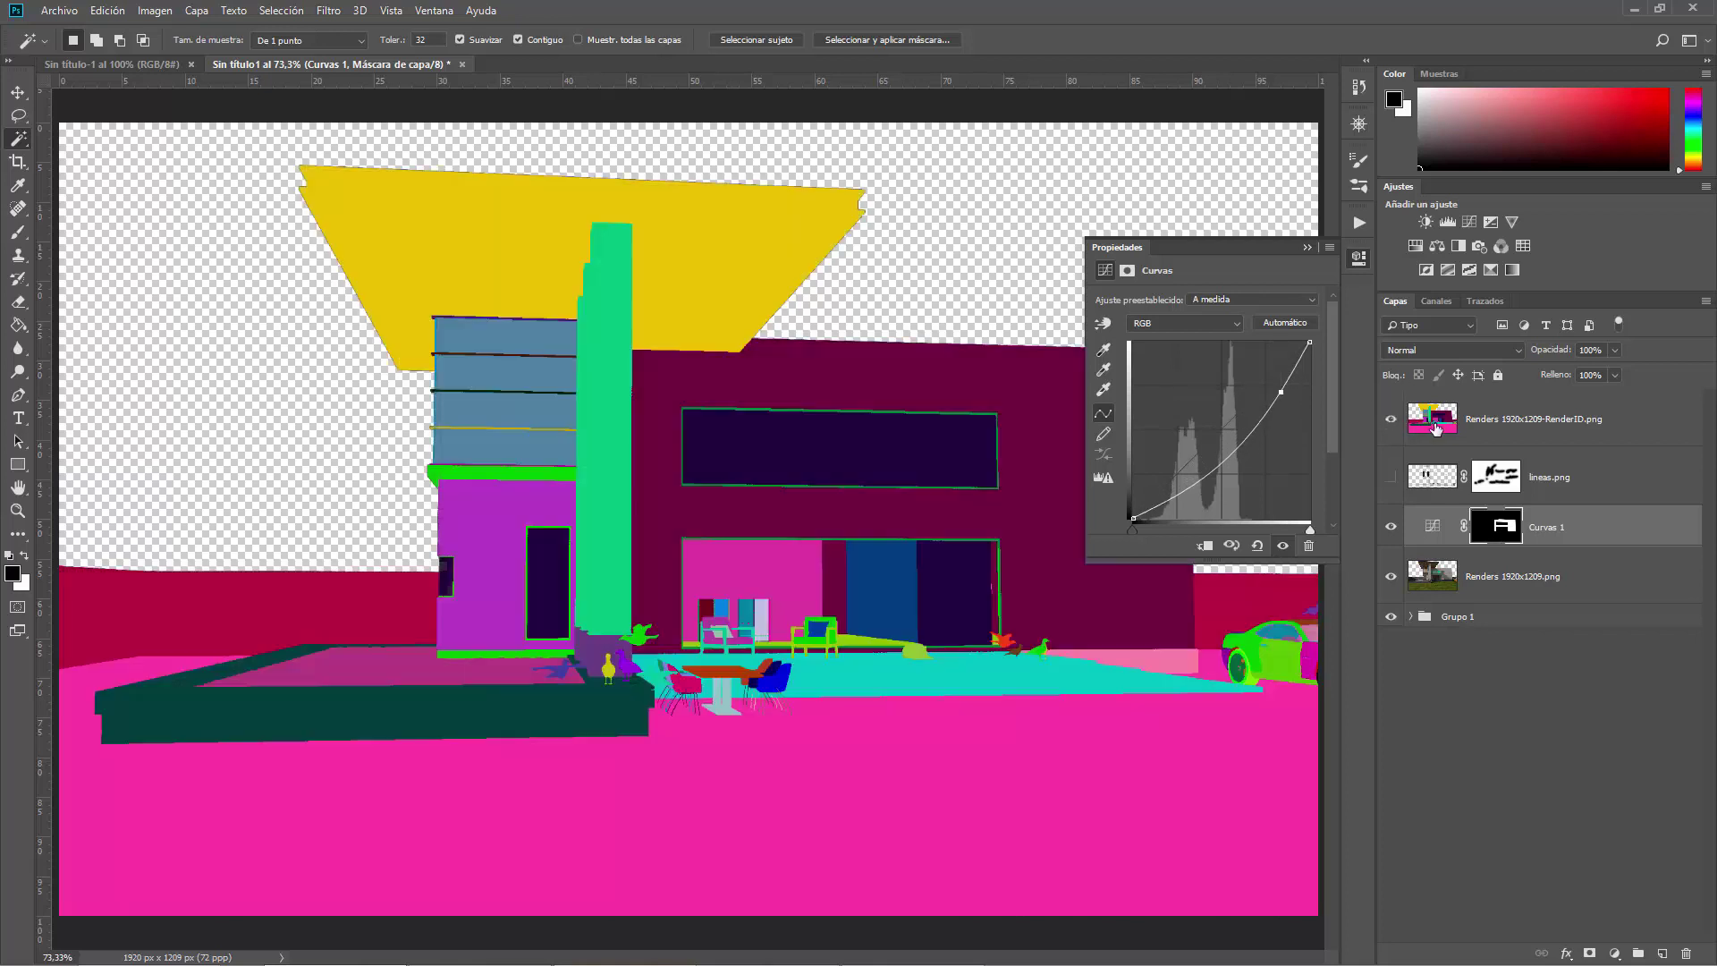
{"action": "left_click", "coordinate": [721, 808]}
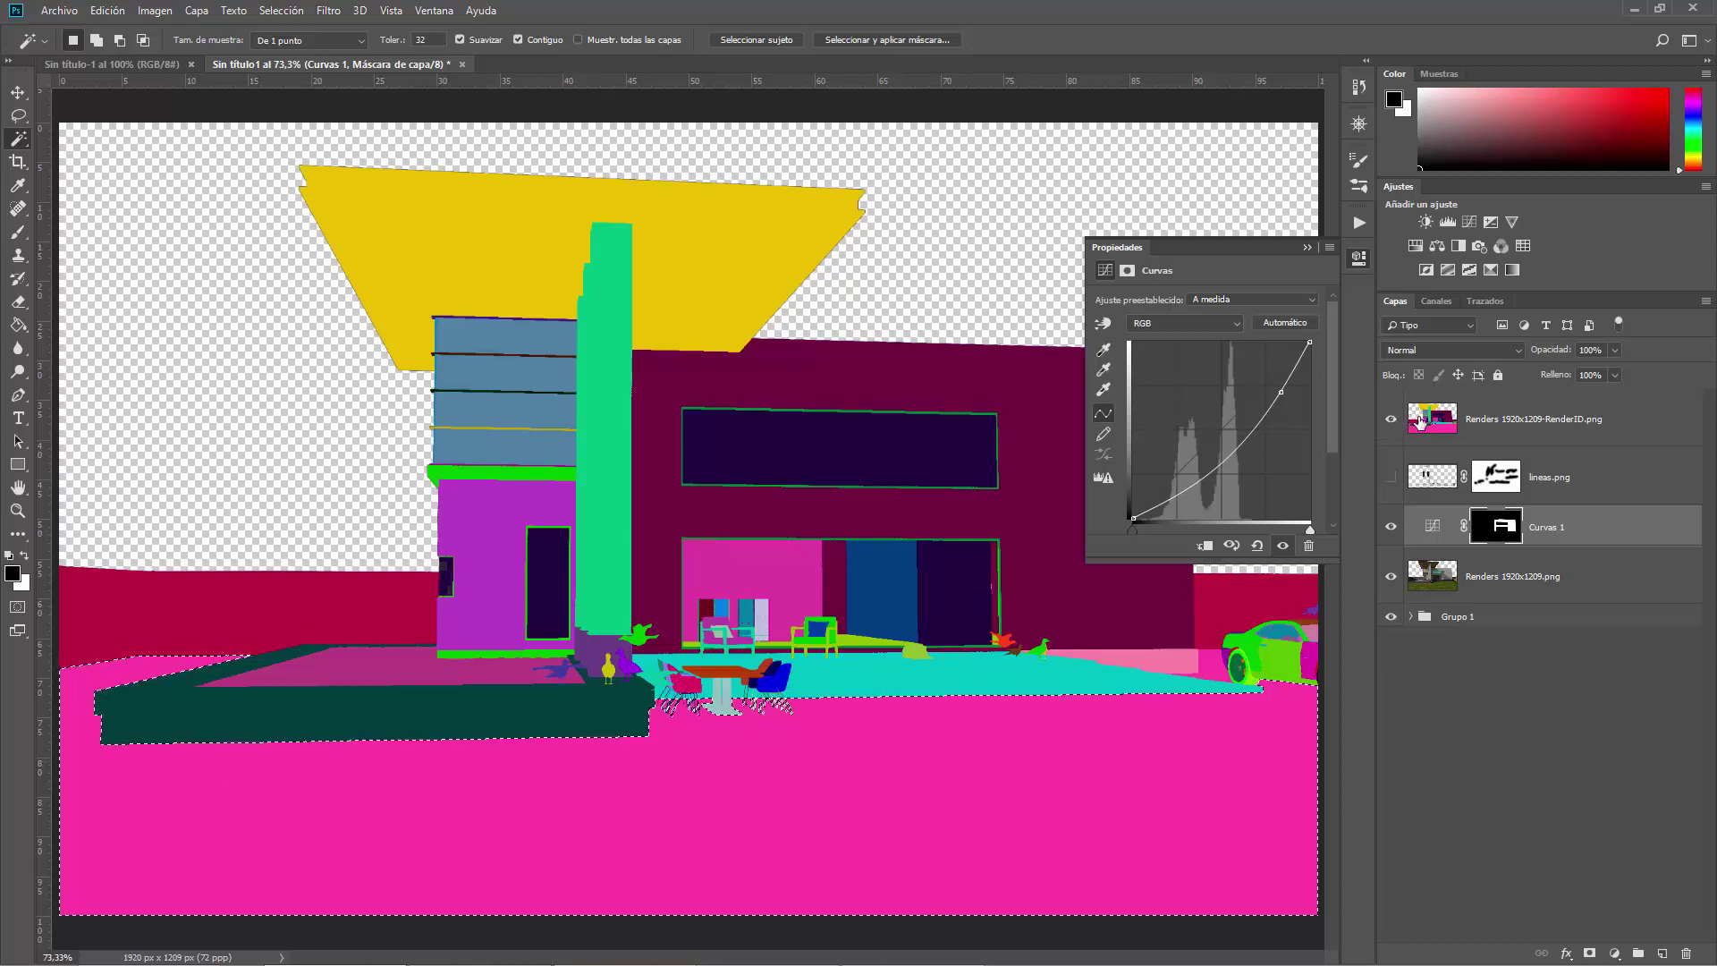
{"action": "left_click", "coordinate": [1391, 419]}
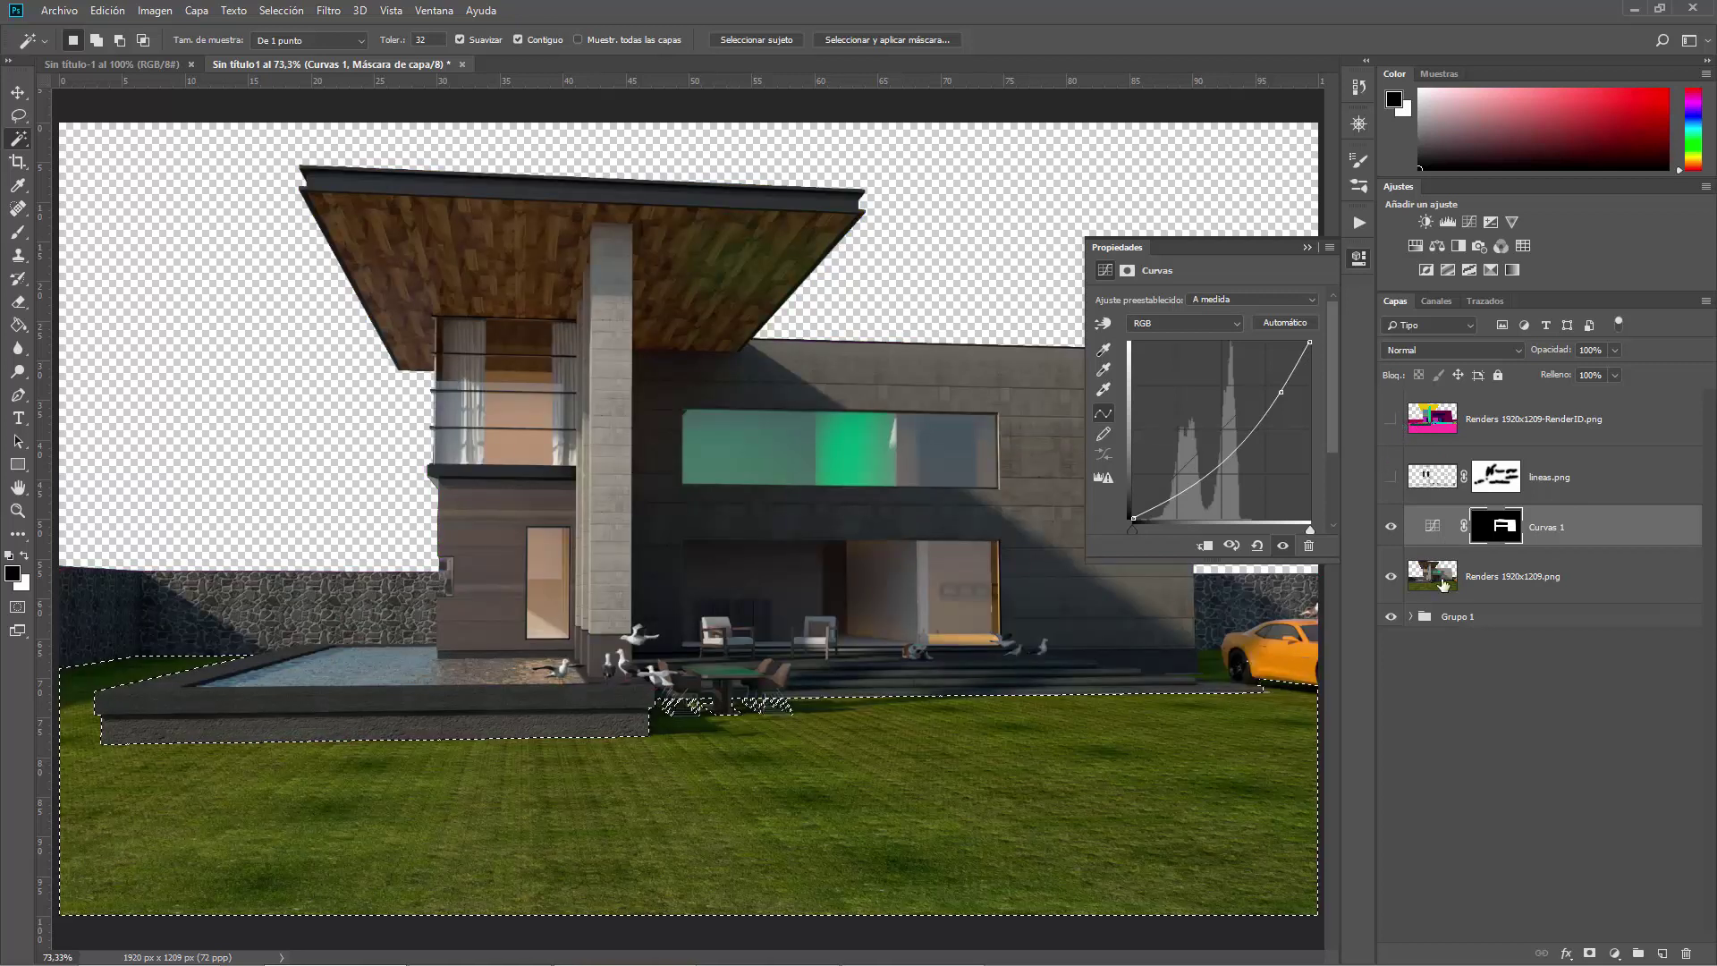
{"action": "left_click", "coordinate": [1446, 574]}
{"action": "scroll", "coordinate": [204, 698], "scroll_direction": "down", "scroll_amount": 3}
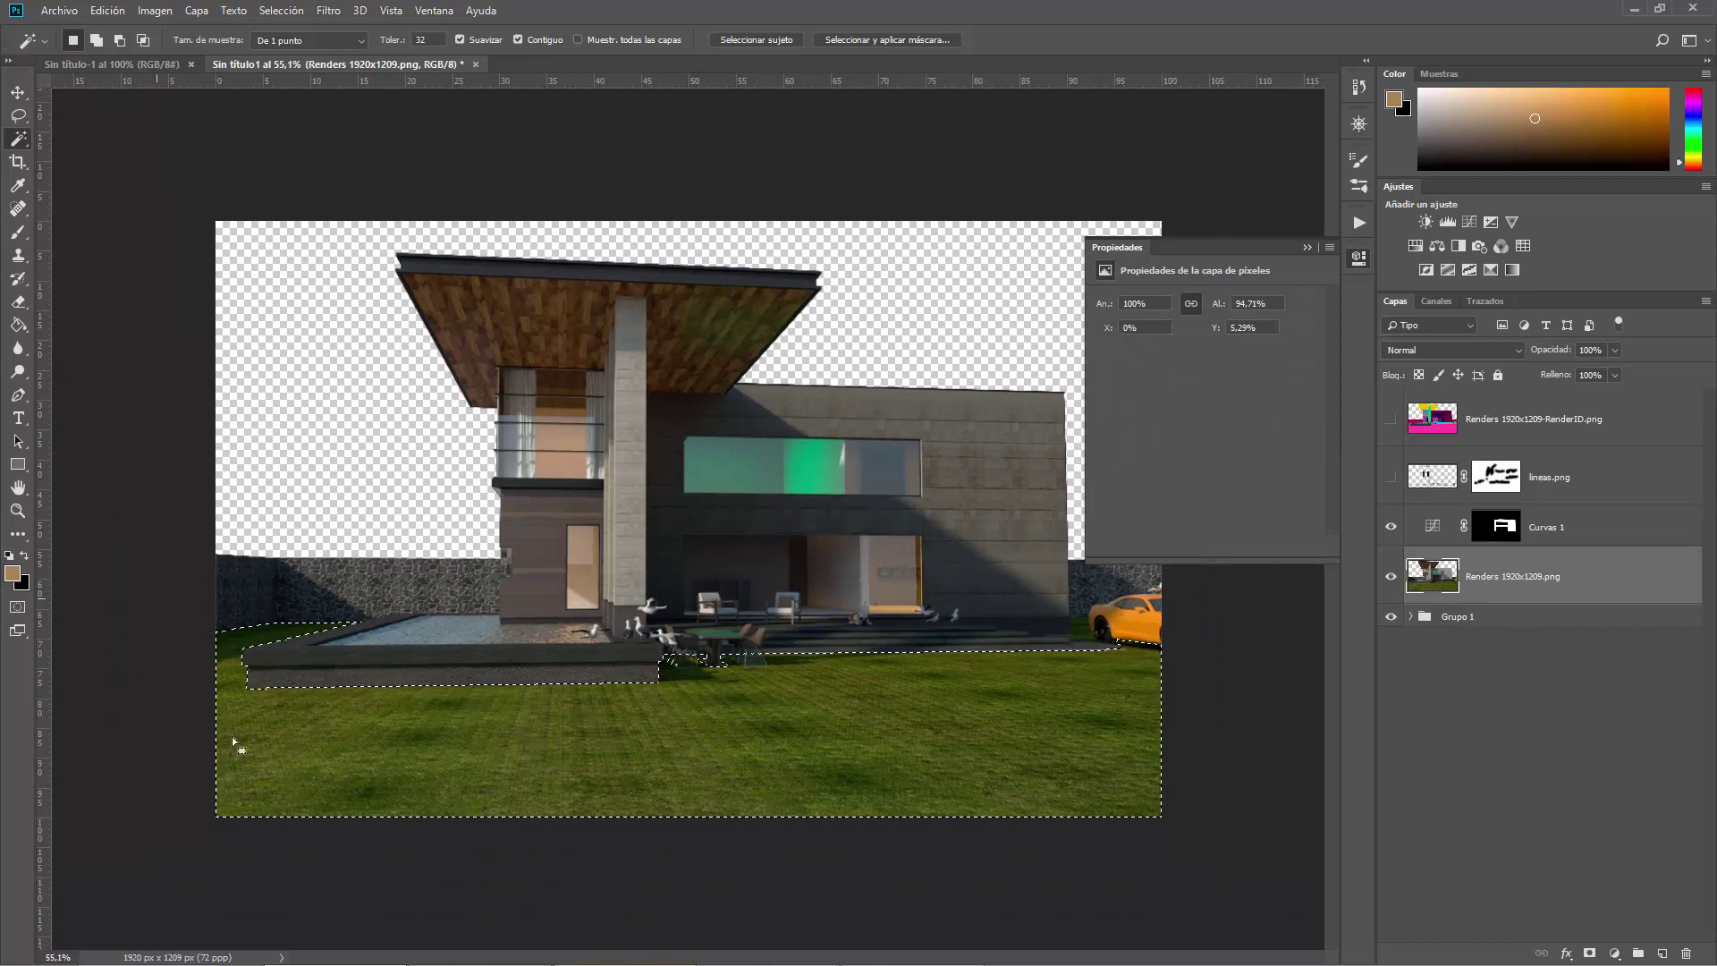
{"action": "scroll", "coordinate": [672, 762], "scroll_direction": "up", "scroll_amount": 1}
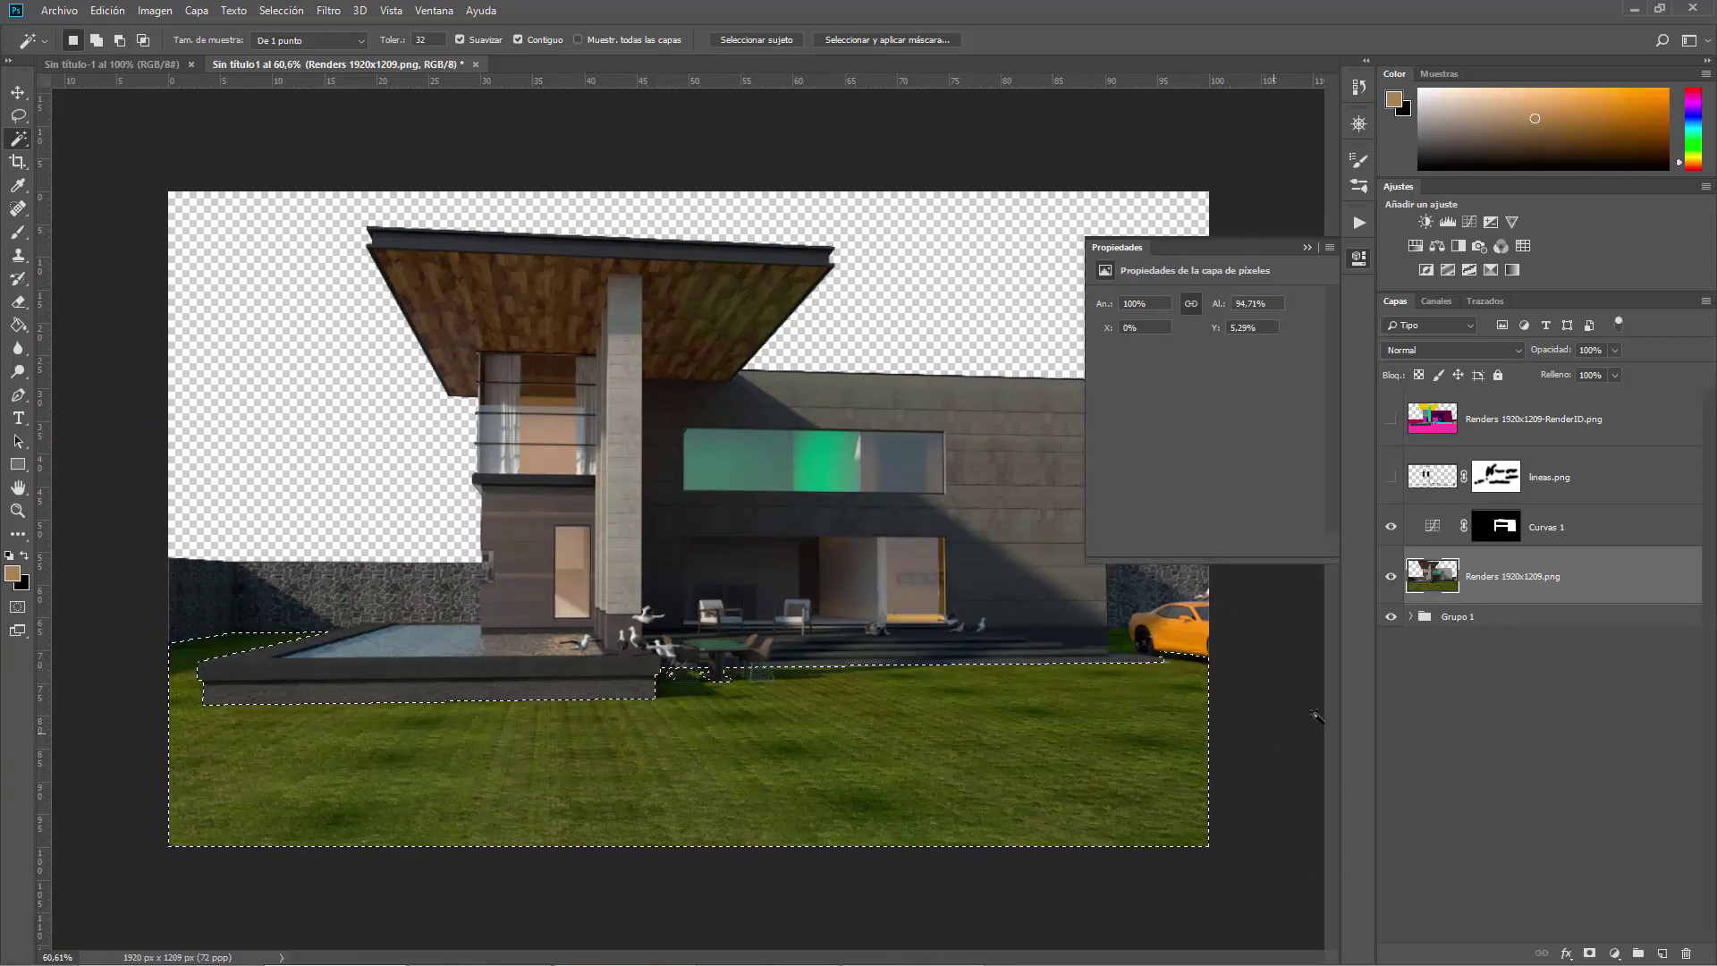
{"action": "key", "text": "ctrl+plus"}
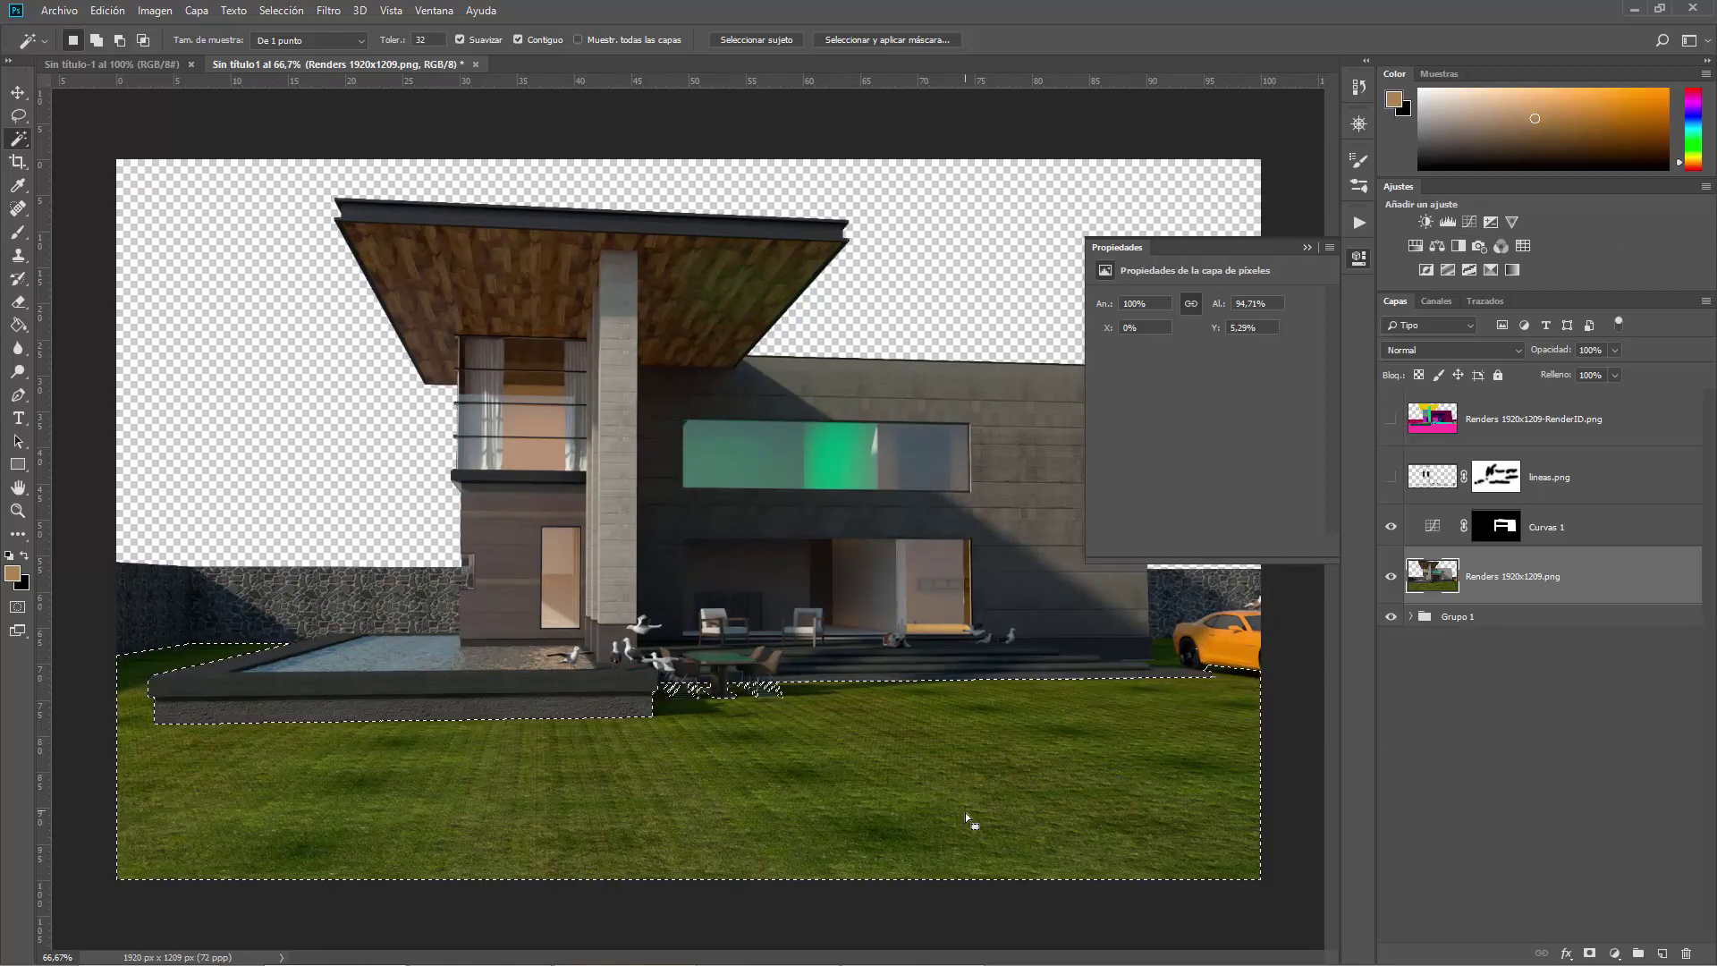
Add Curves and Hue/Saturation adjustments masked to the lawn, lowering the saturation to -31 and shifting the hue towards brown.
{"action": "left_click", "coordinate": [1469, 222]}
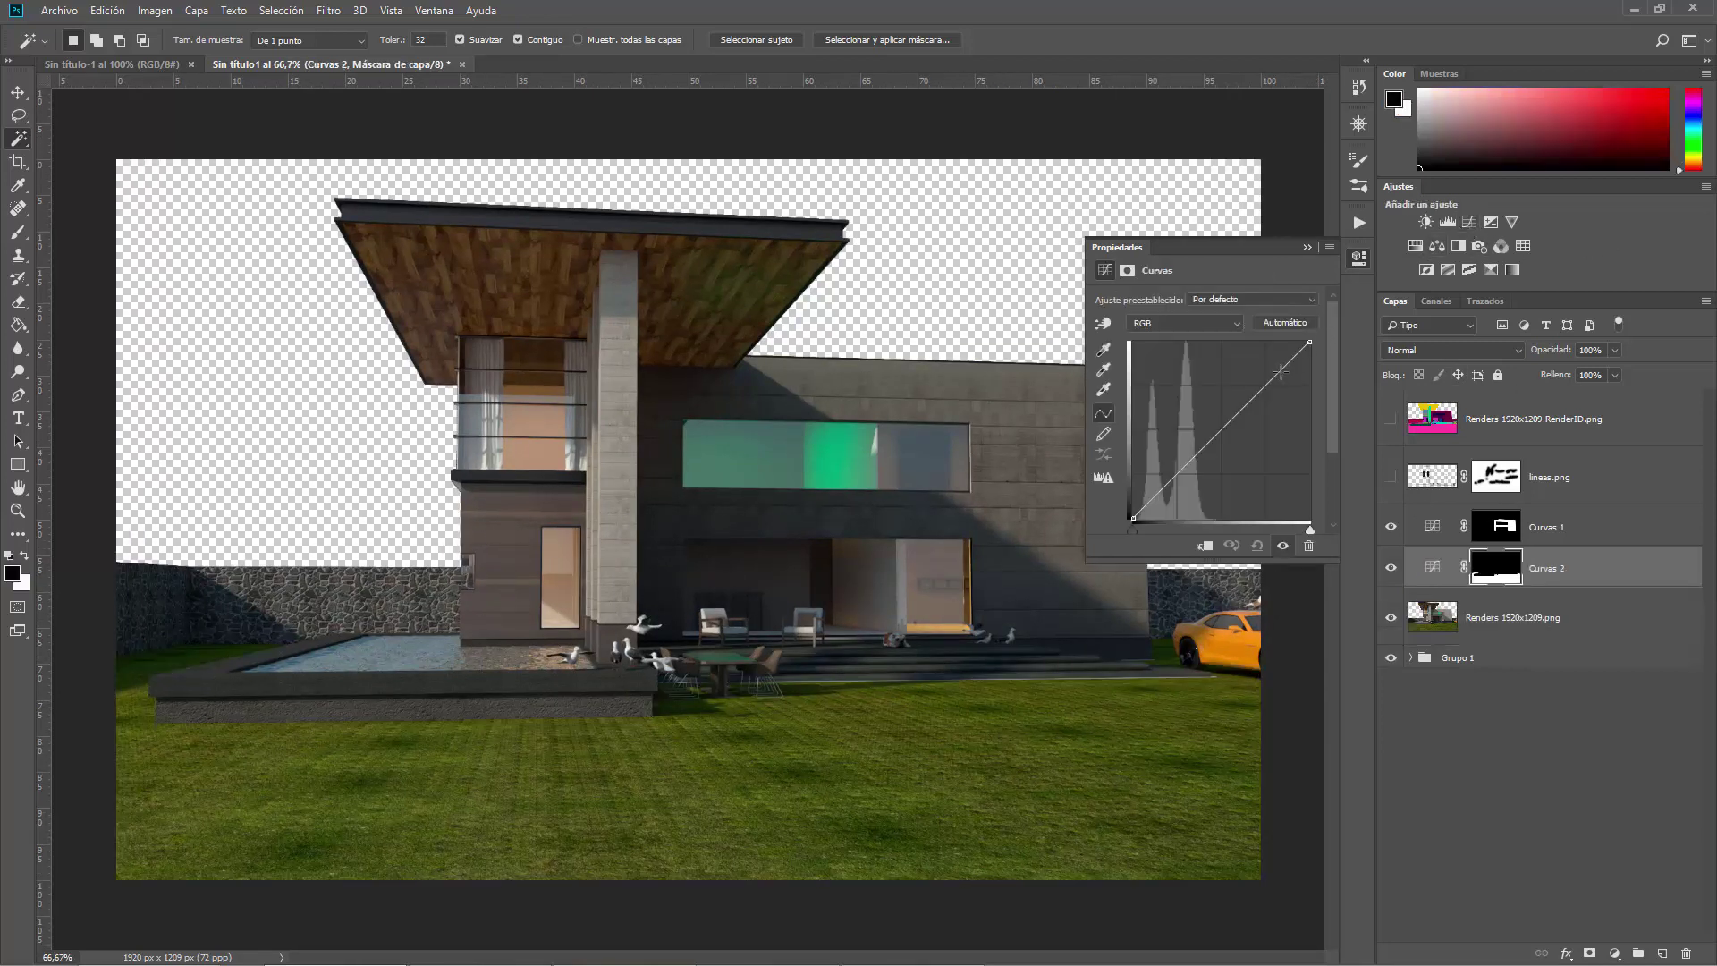
{"action": "left_click", "coordinate": [1416, 246]}
{"action": "left_click_drag", "start_coordinate": [1205, 401], "coordinate": [1175, 368]}
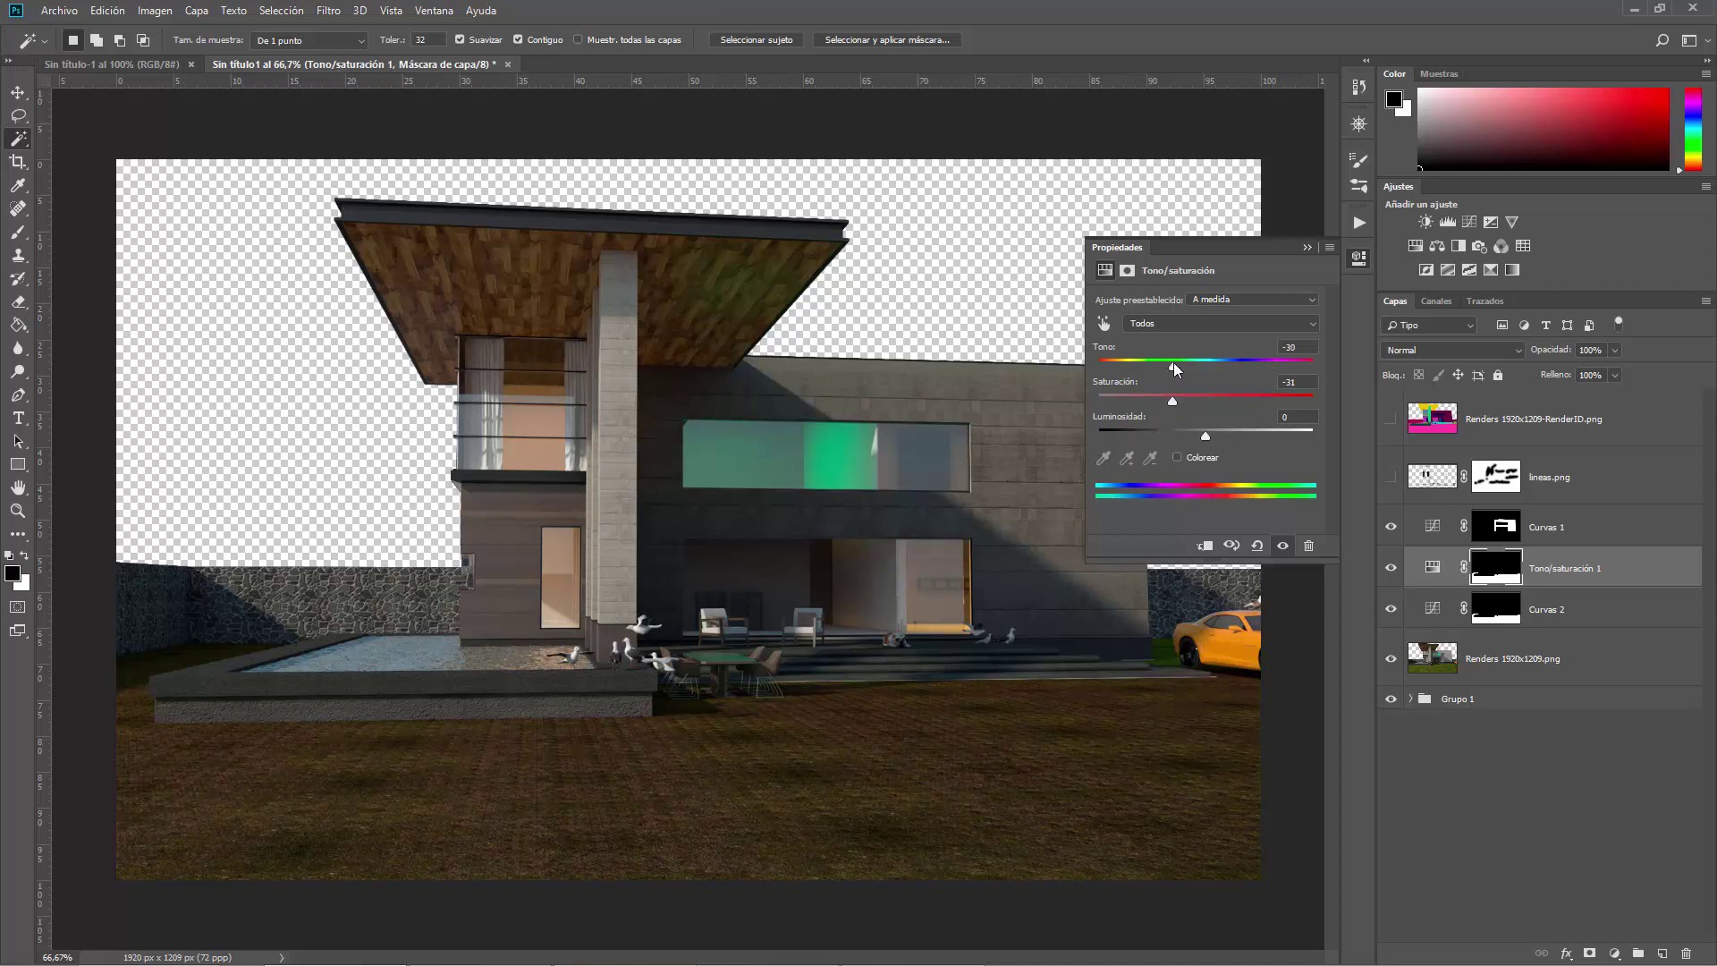
{"action": "left_click", "coordinate": [1306, 248]}
Delete the Curvas 1, Tono/saturación 1 and Curvas 2 adjustment layers.
{"action": "left_click", "coordinate": [1511, 429]}
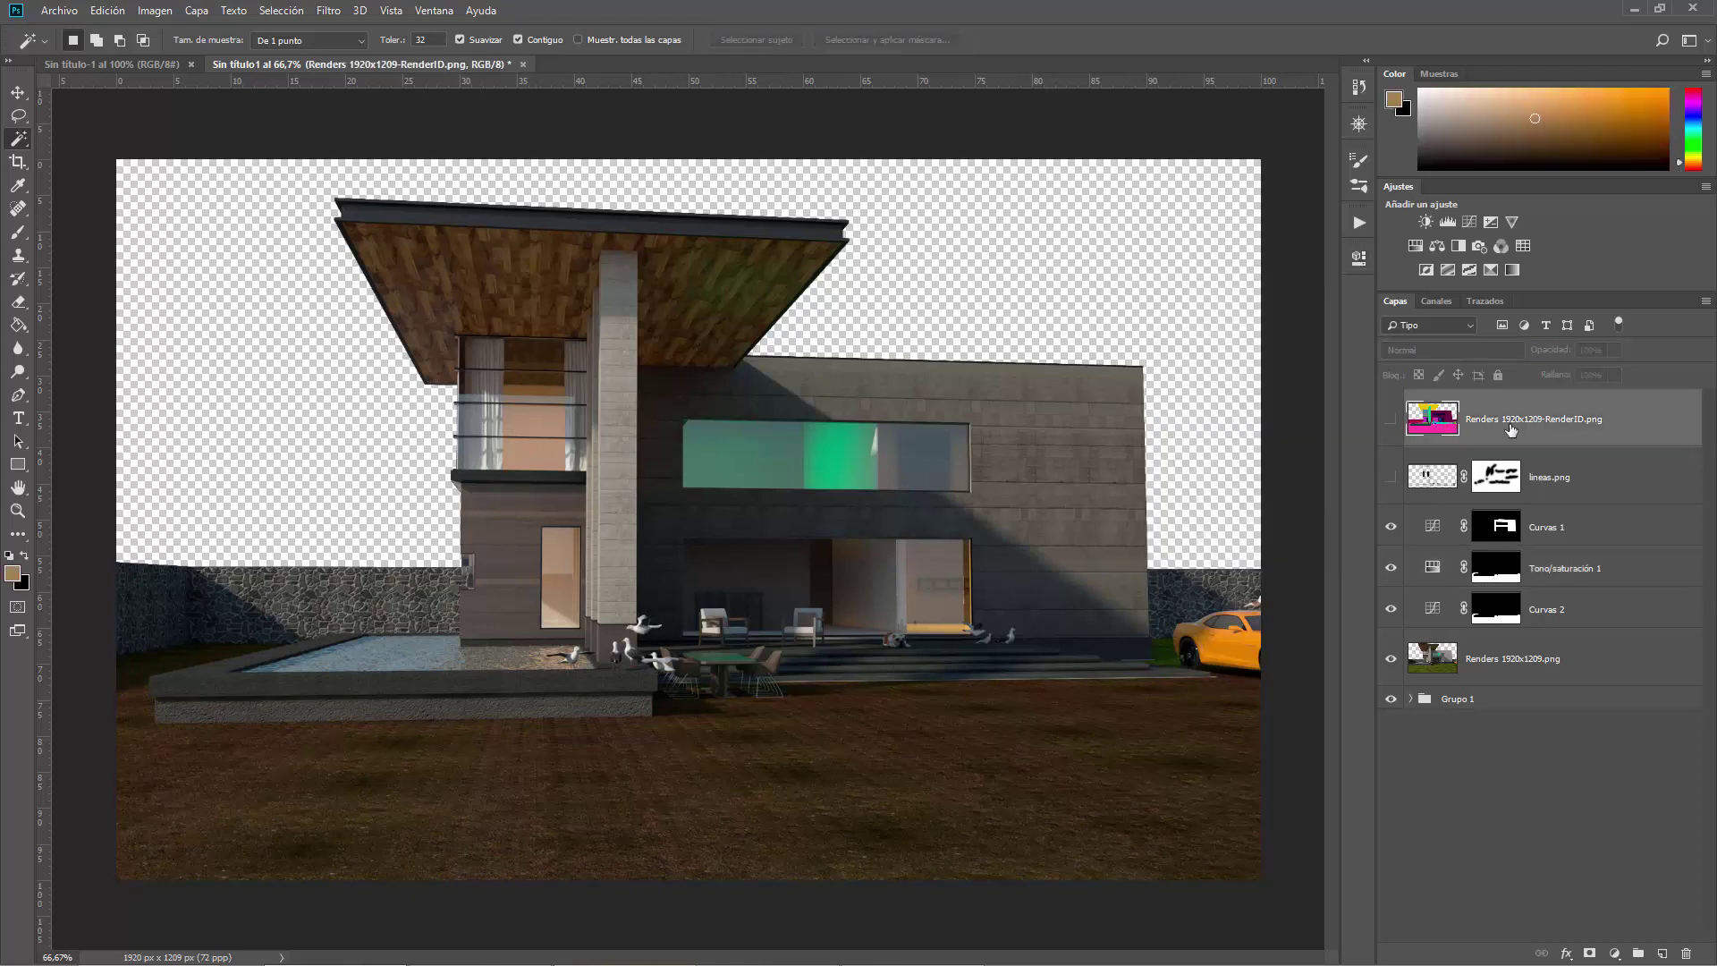
{"action": "left_click", "coordinate": [1623, 533]}
{"action": "key", "text": "Delete"}
{"action": "key", "text": "Delete"}
{"action": "key", "text": "Delete"}
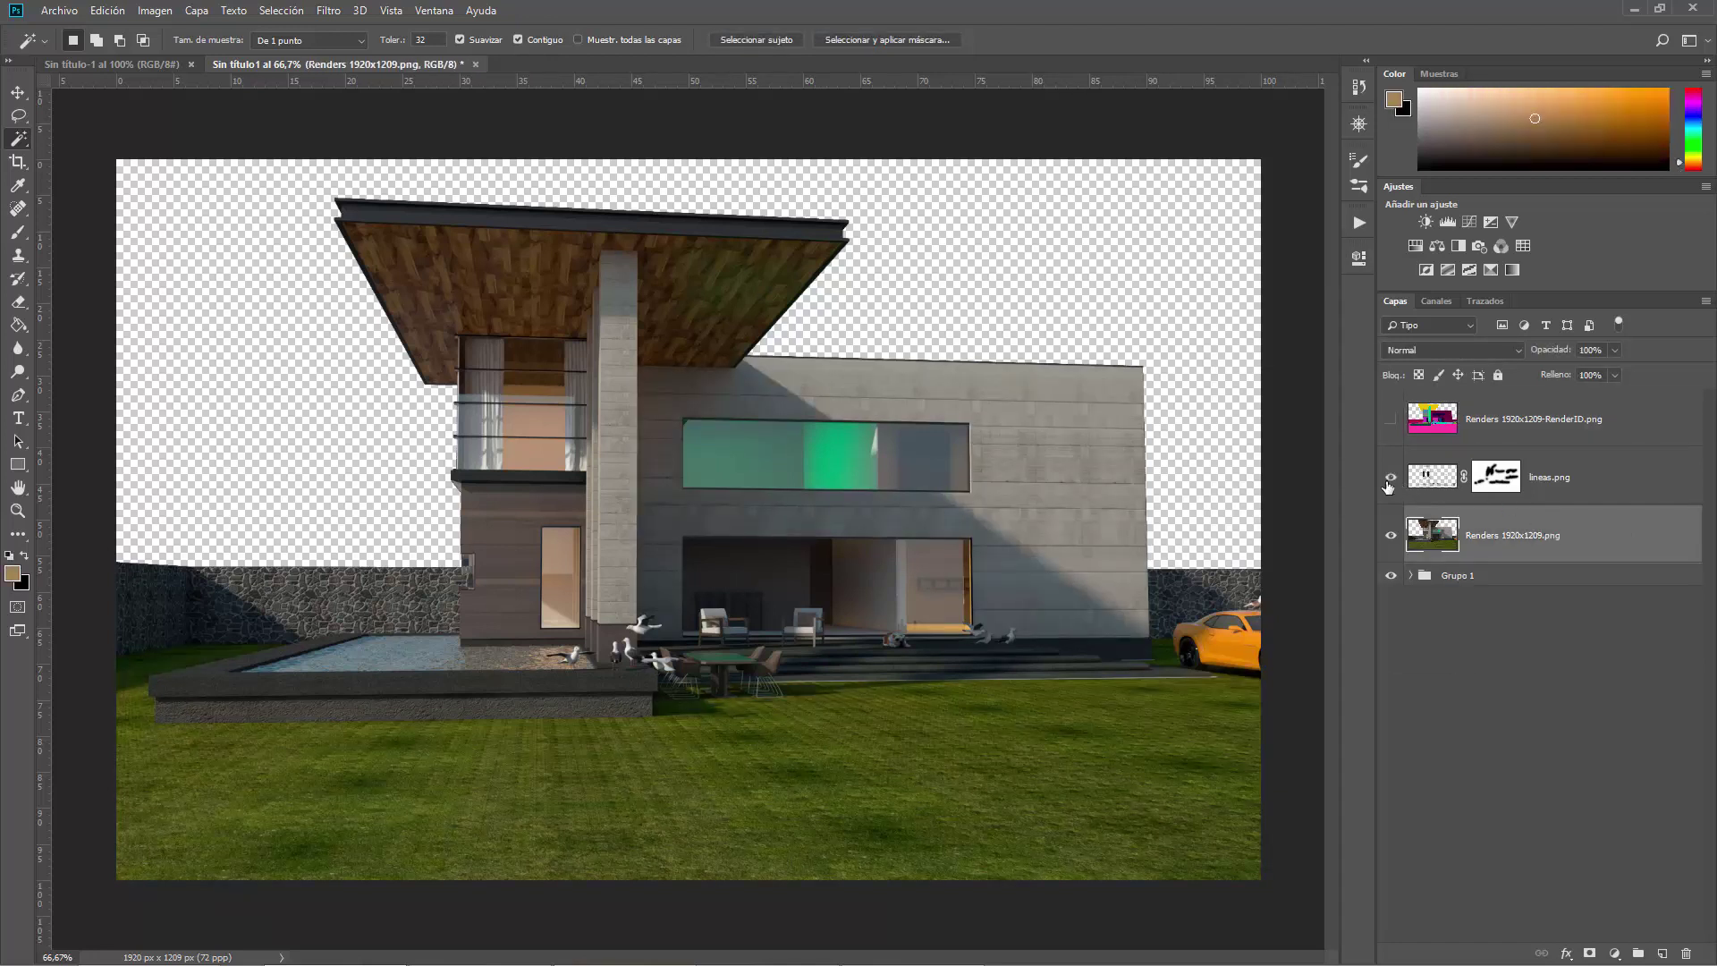
Toggle the lineas.png and RenderID layers on and off over the main render, leaving both hidden.
{"action": "left_click", "coordinate": [1390, 478]}
{"action": "left_click", "coordinate": [1389, 480]}
{"action": "left_click", "coordinate": [1389, 480]}
{"action": "left_click", "coordinate": [1389, 480]}
{"action": "left_click", "coordinate": [1392, 419]}
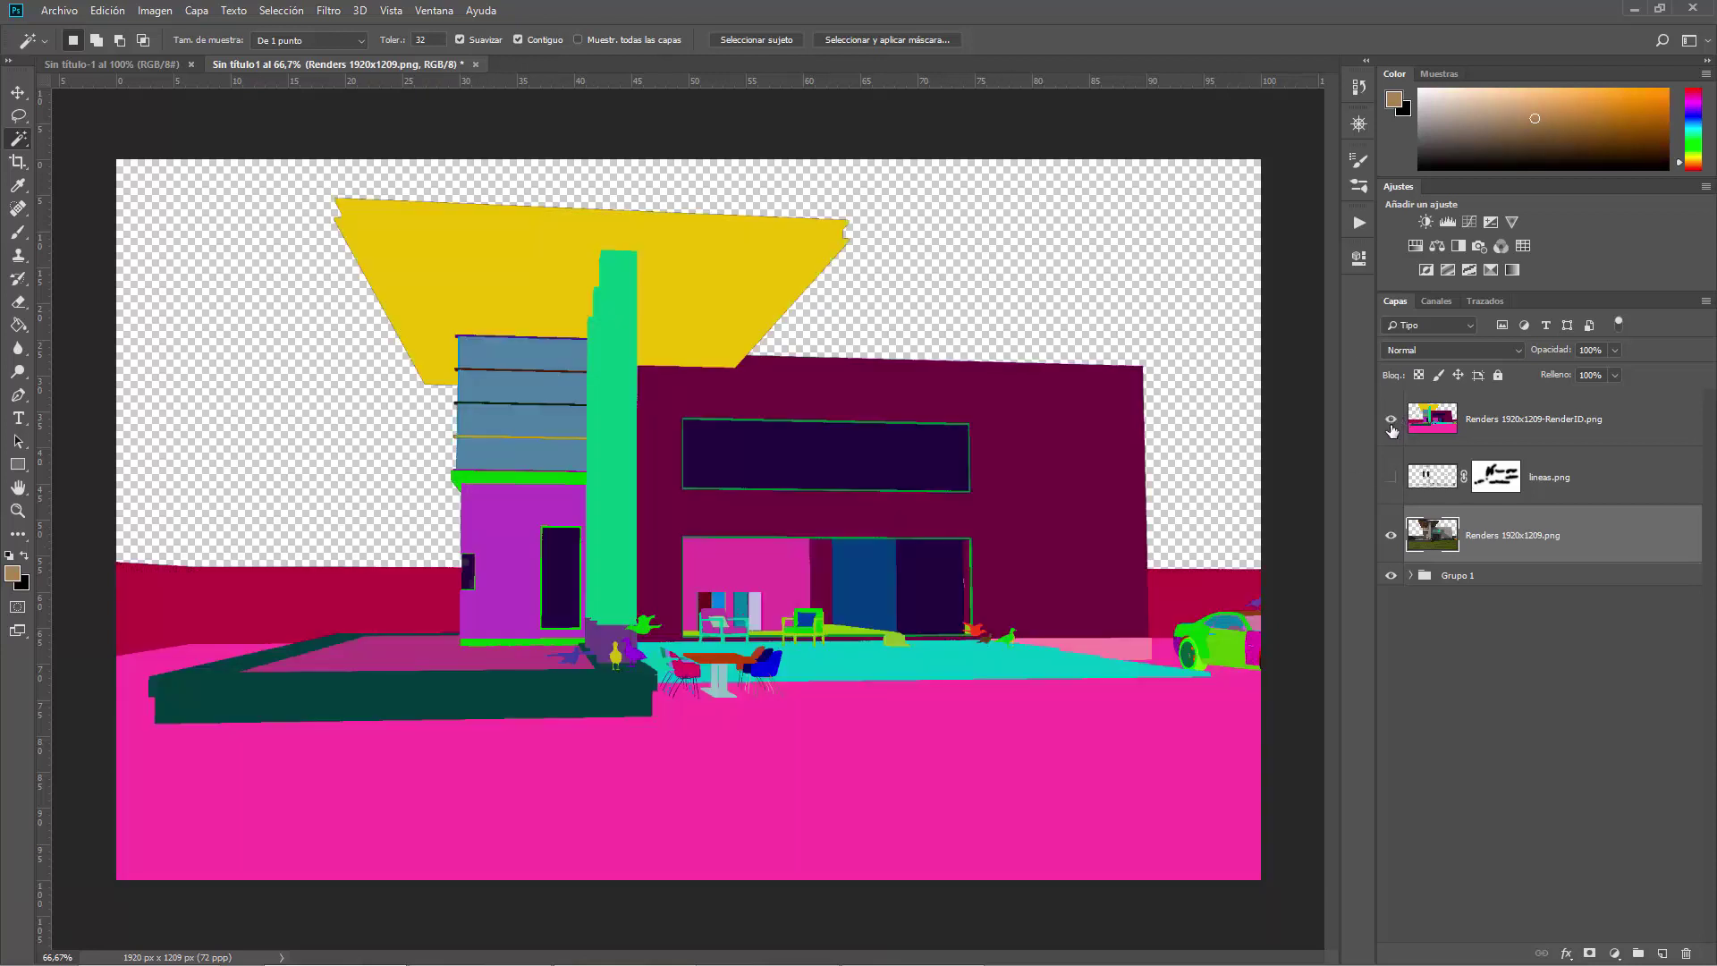
{"action": "left_click", "coordinate": [1391, 419]}
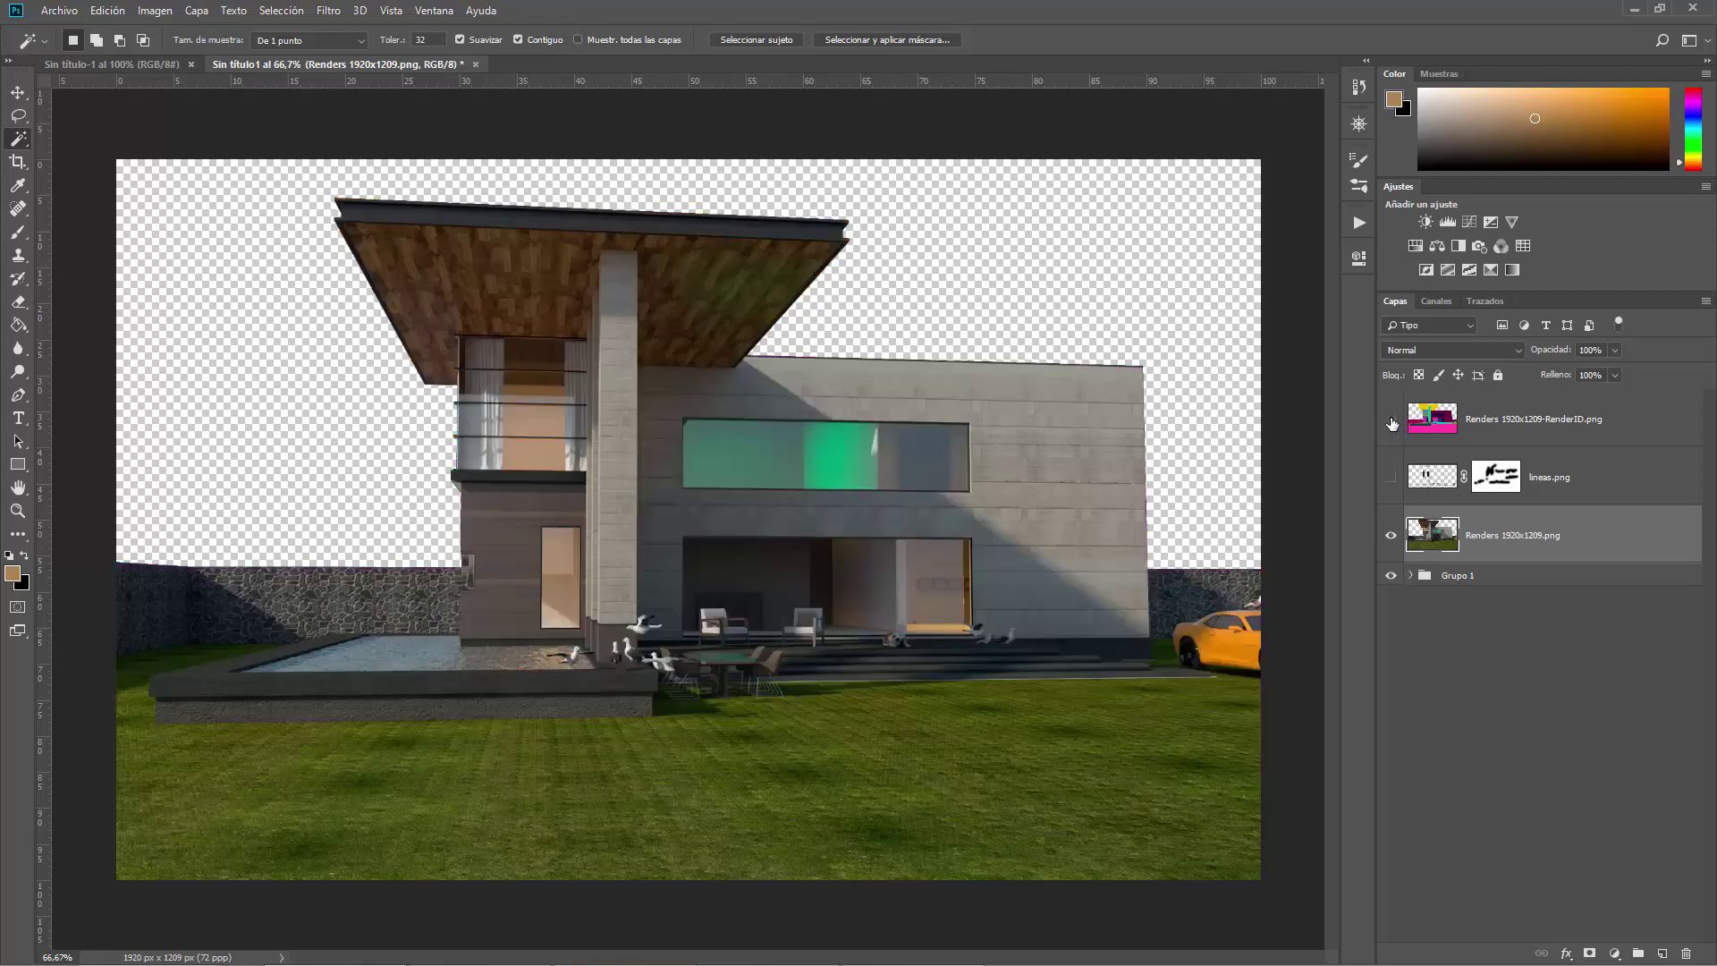
Switch to the Move tool and expand Grupo 1 to list its channel layers.
{"action": "left_click", "coordinate": [22, 92]}
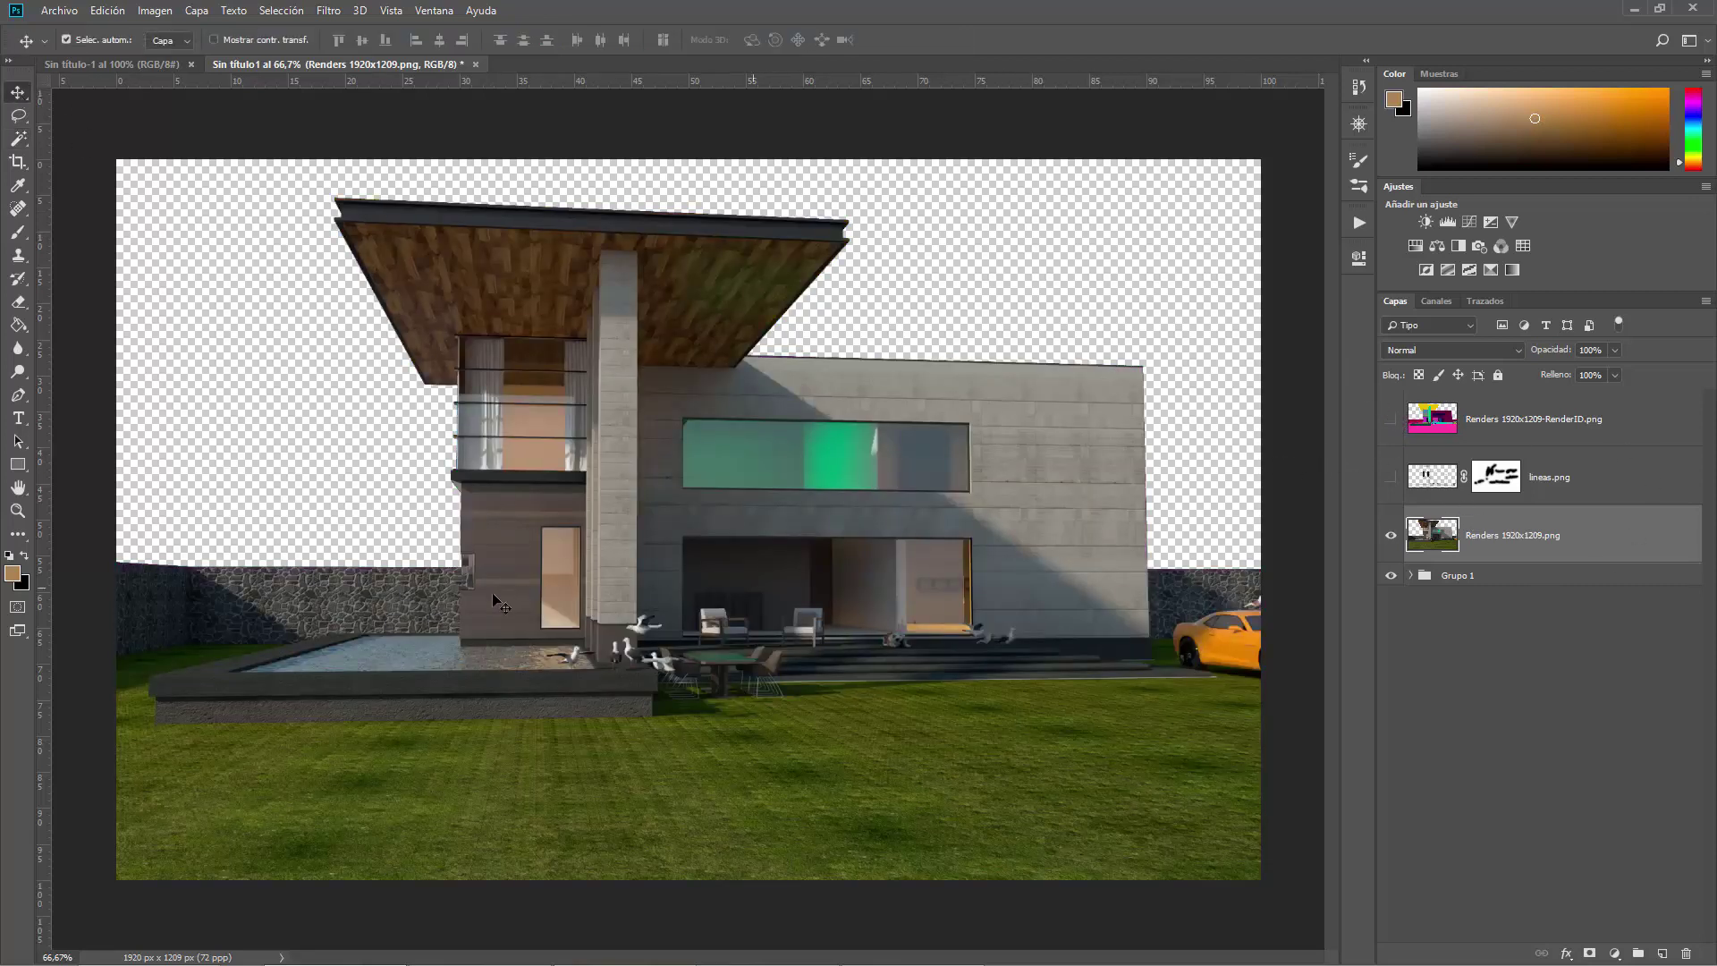
{"action": "key", "text": "ctrl+0"}
{"action": "key", "text": "ctrl+minus"}
{"action": "left_click", "coordinate": [1413, 576]}
{"action": "left_click_drag", "start_coordinate": [1709, 475], "coordinate": [1699, 364]}
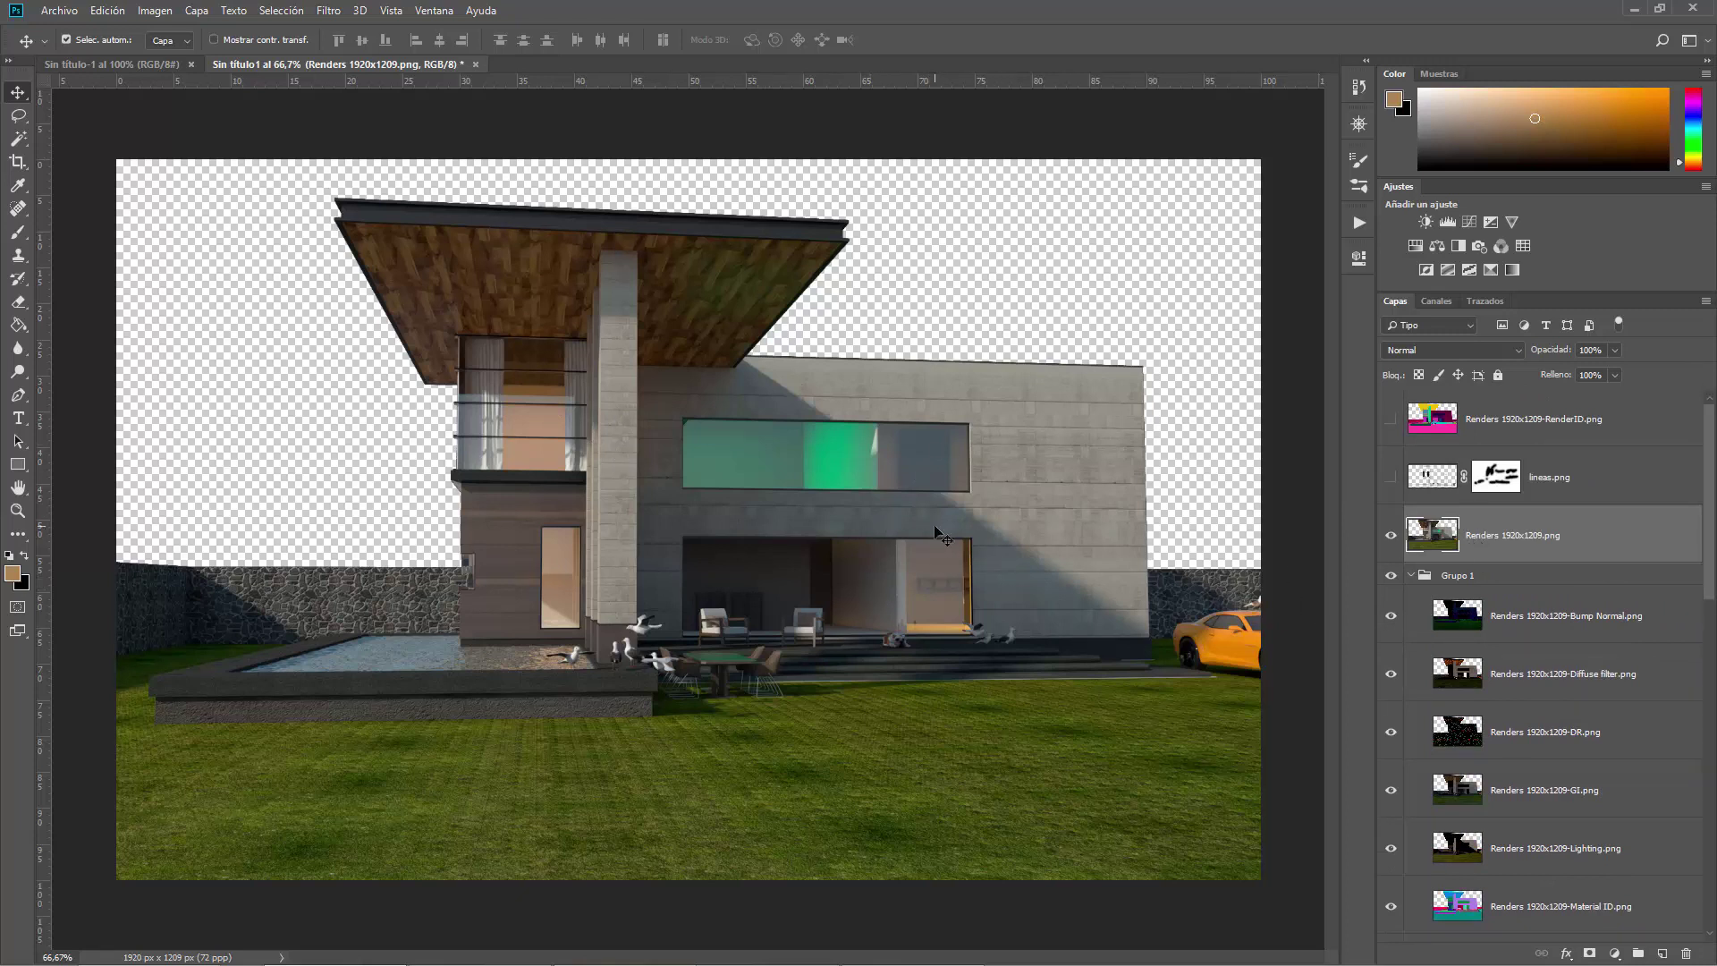
Locate the script command for loading files into a stack without running it, and check the full render.
{"action": "left_click", "coordinate": [65, 17]}
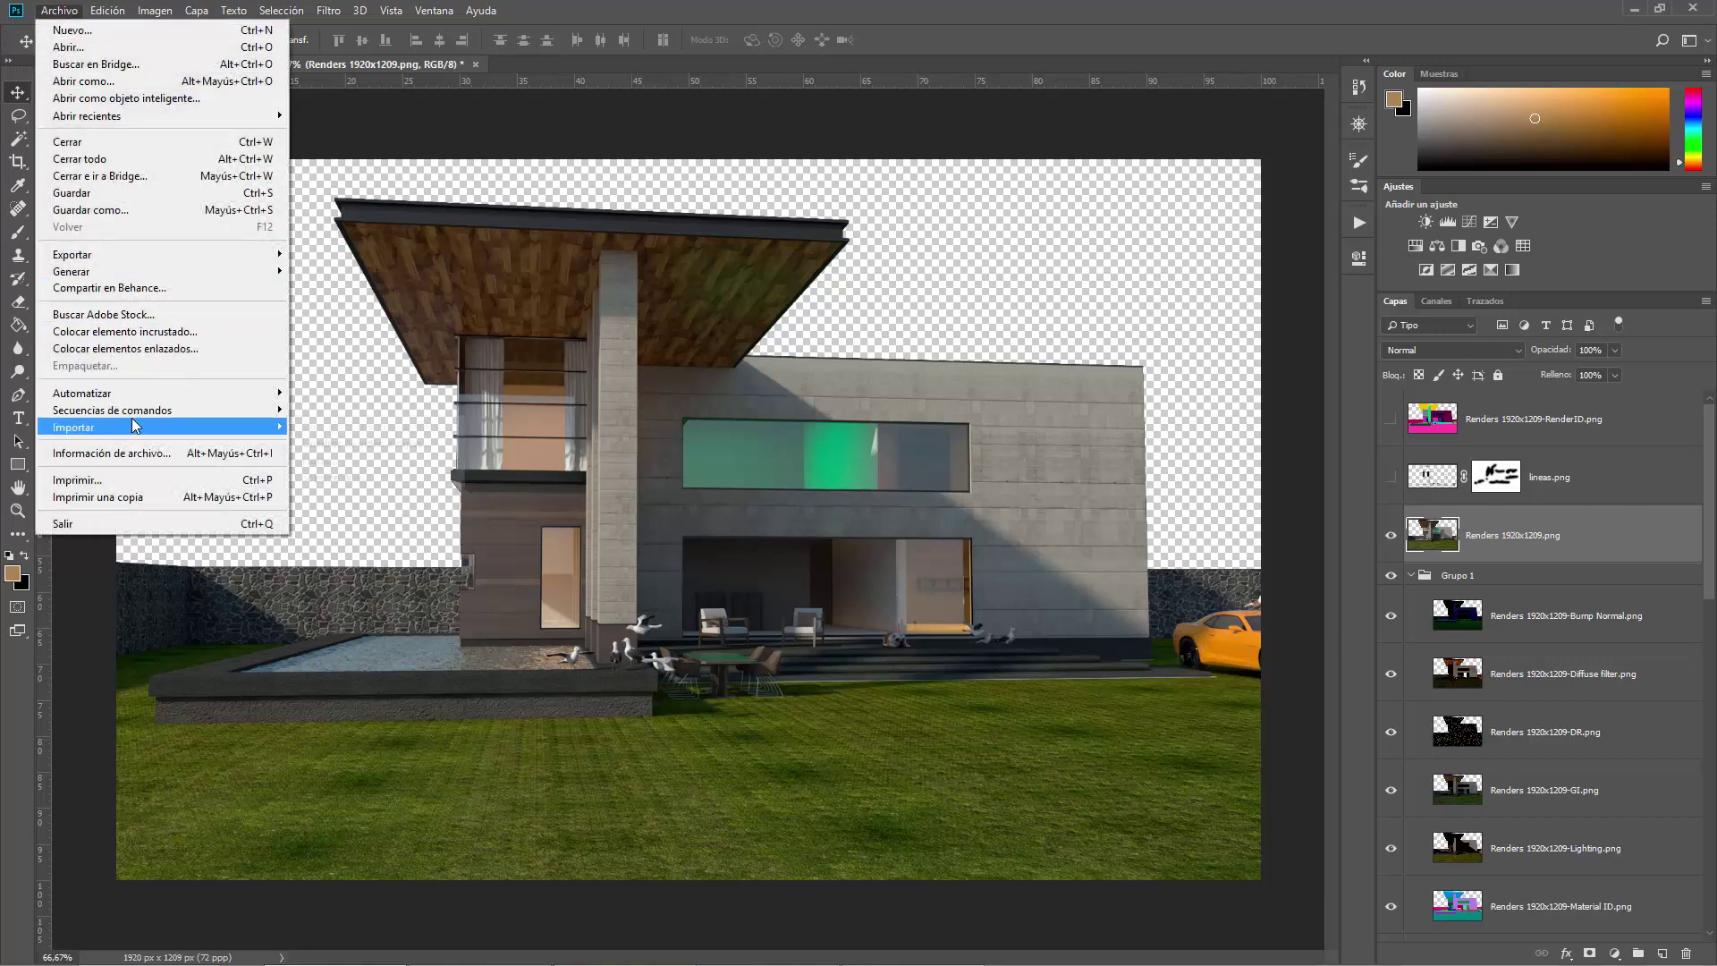
{"action": "mouse_move", "coordinate": [146, 409]}
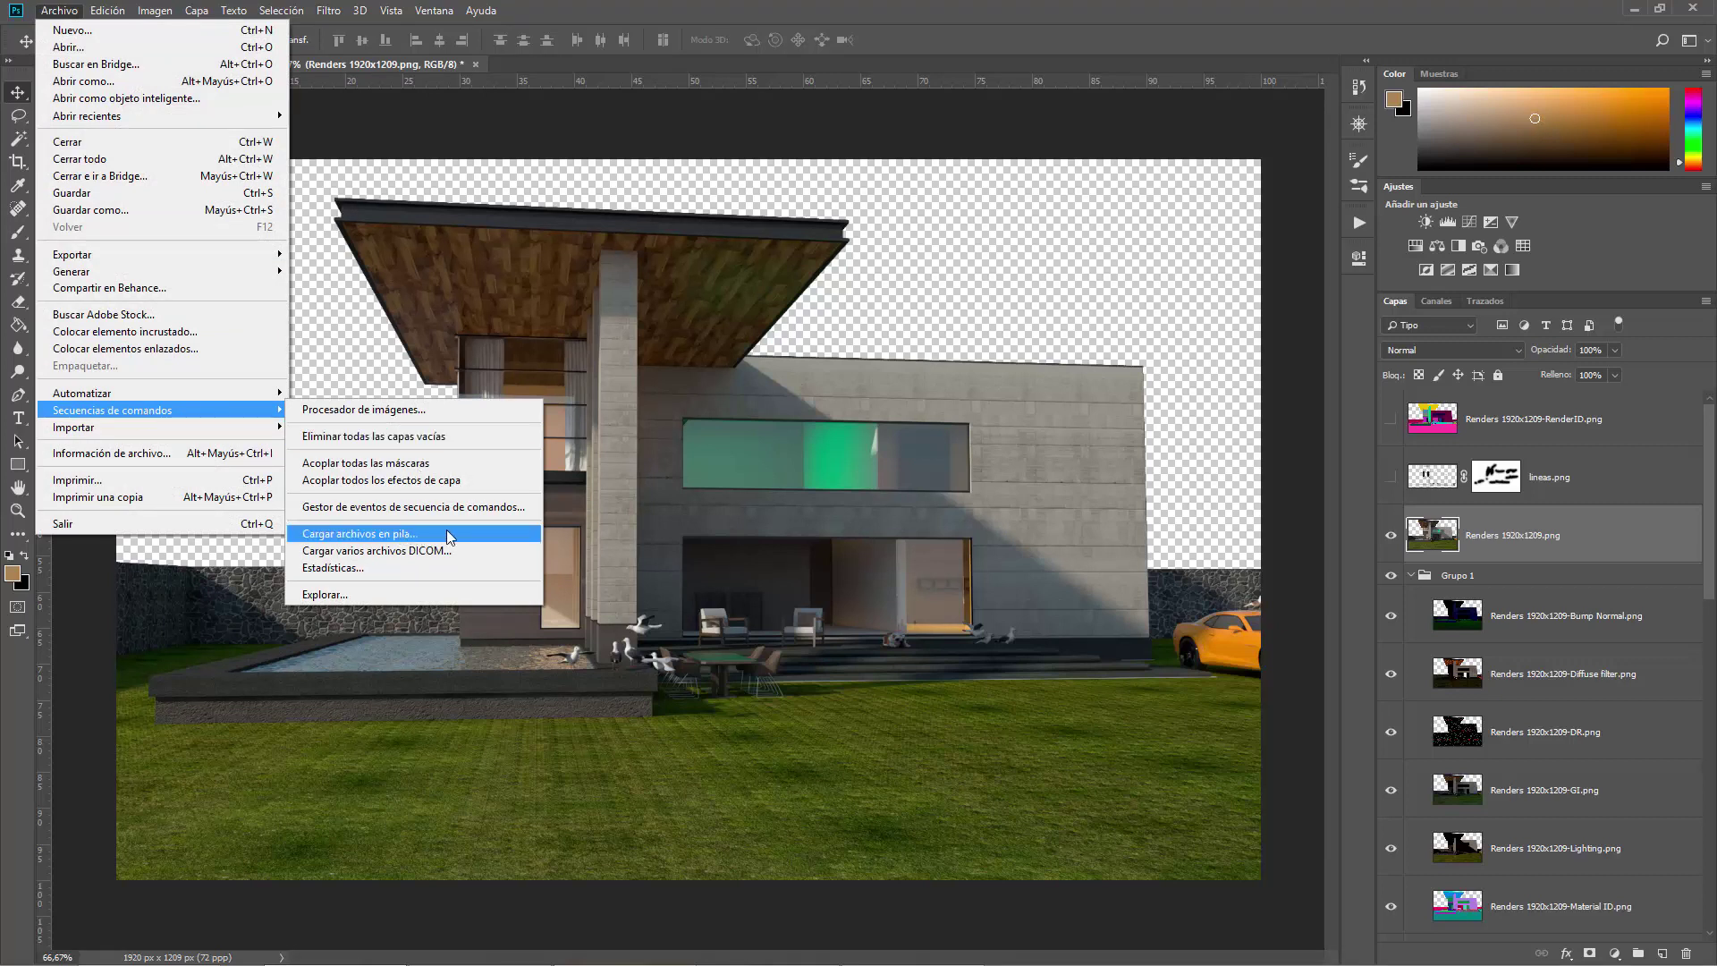
{"action": "left_click", "coordinate": [1045, 567]}
{"action": "scroll", "coordinate": [653, 702], "scroll_direction": "down", "scroll_amount": 2}
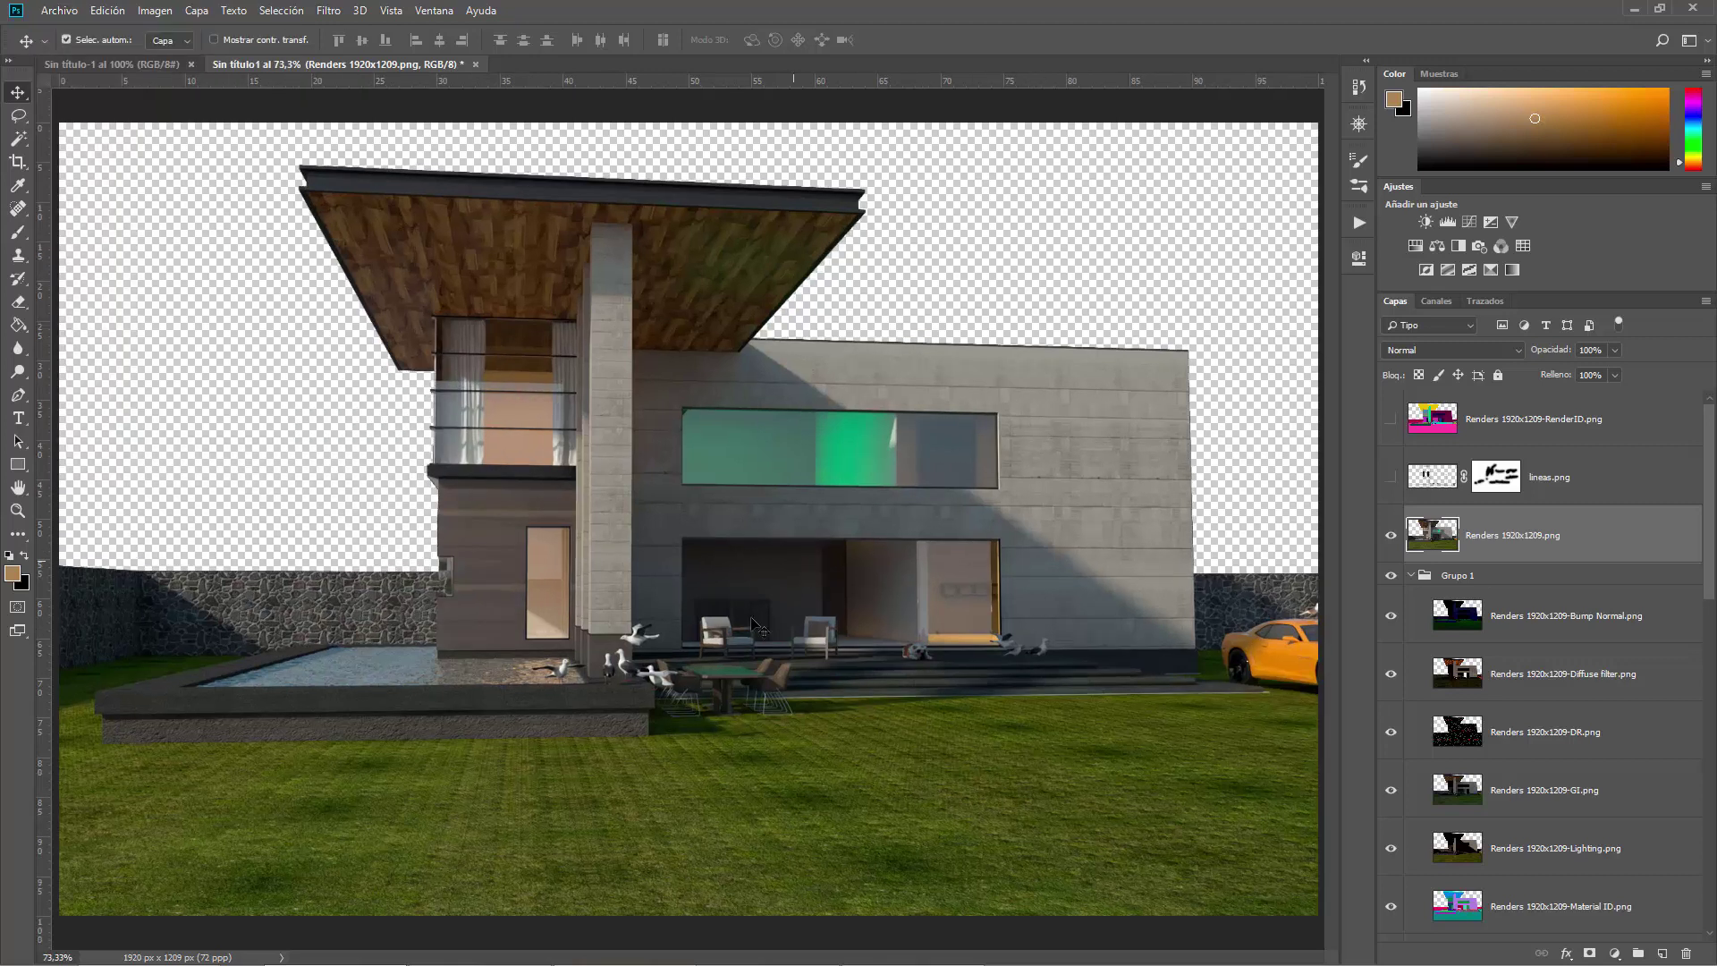
{"action": "key", "text": "ctrl+plus"}
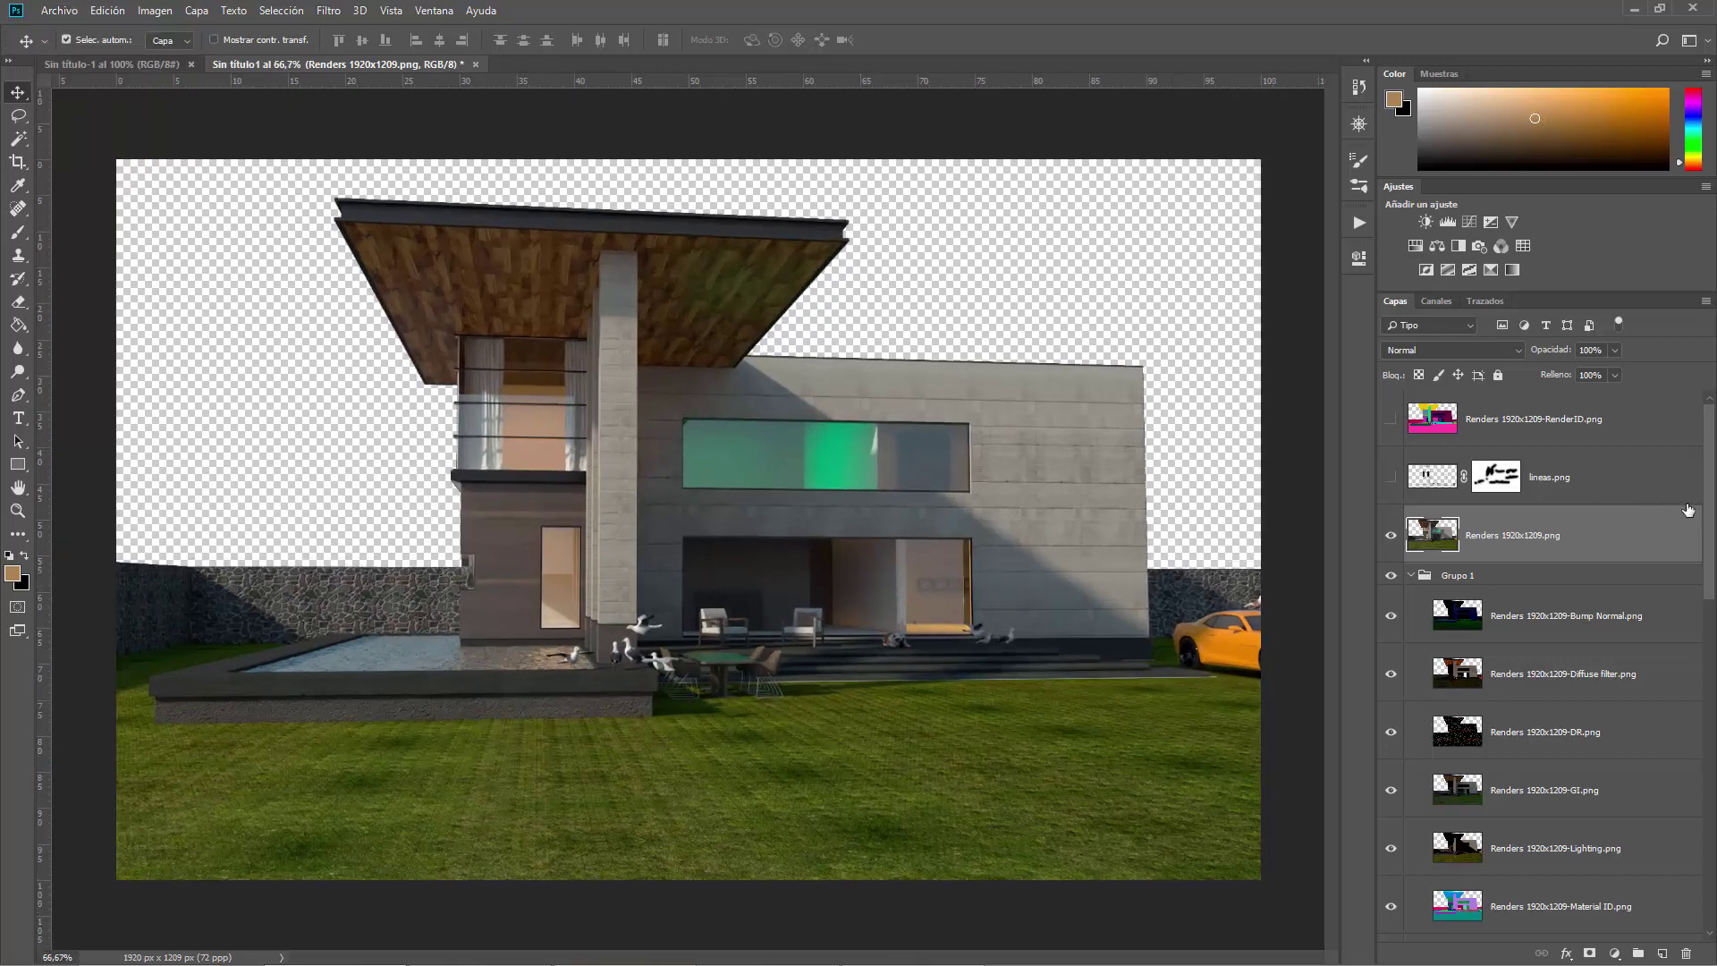
Review the channel layers in Grupo 1 and name the document Proyecto canales for saving to the Desktop (Escritorio).
{"action": "left_click_drag", "start_coordinate": [1708, 526], "coordinate": [1687, 903]}
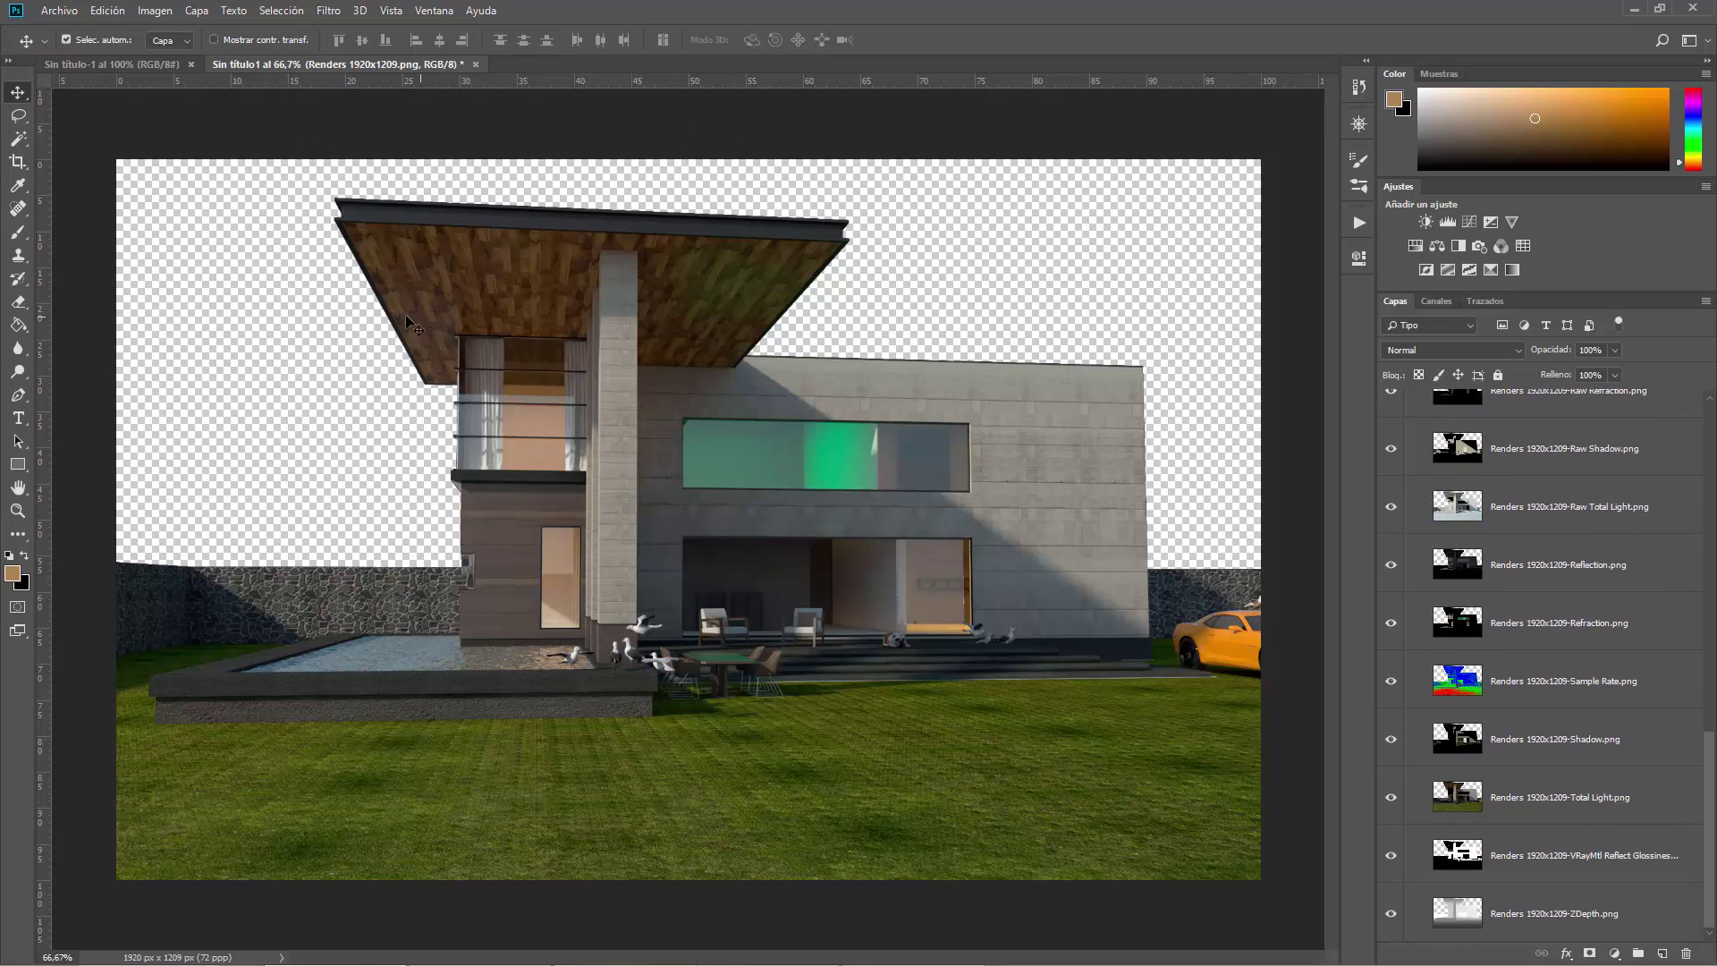
{"action": "left_click", "coordinate": [59, 10]}
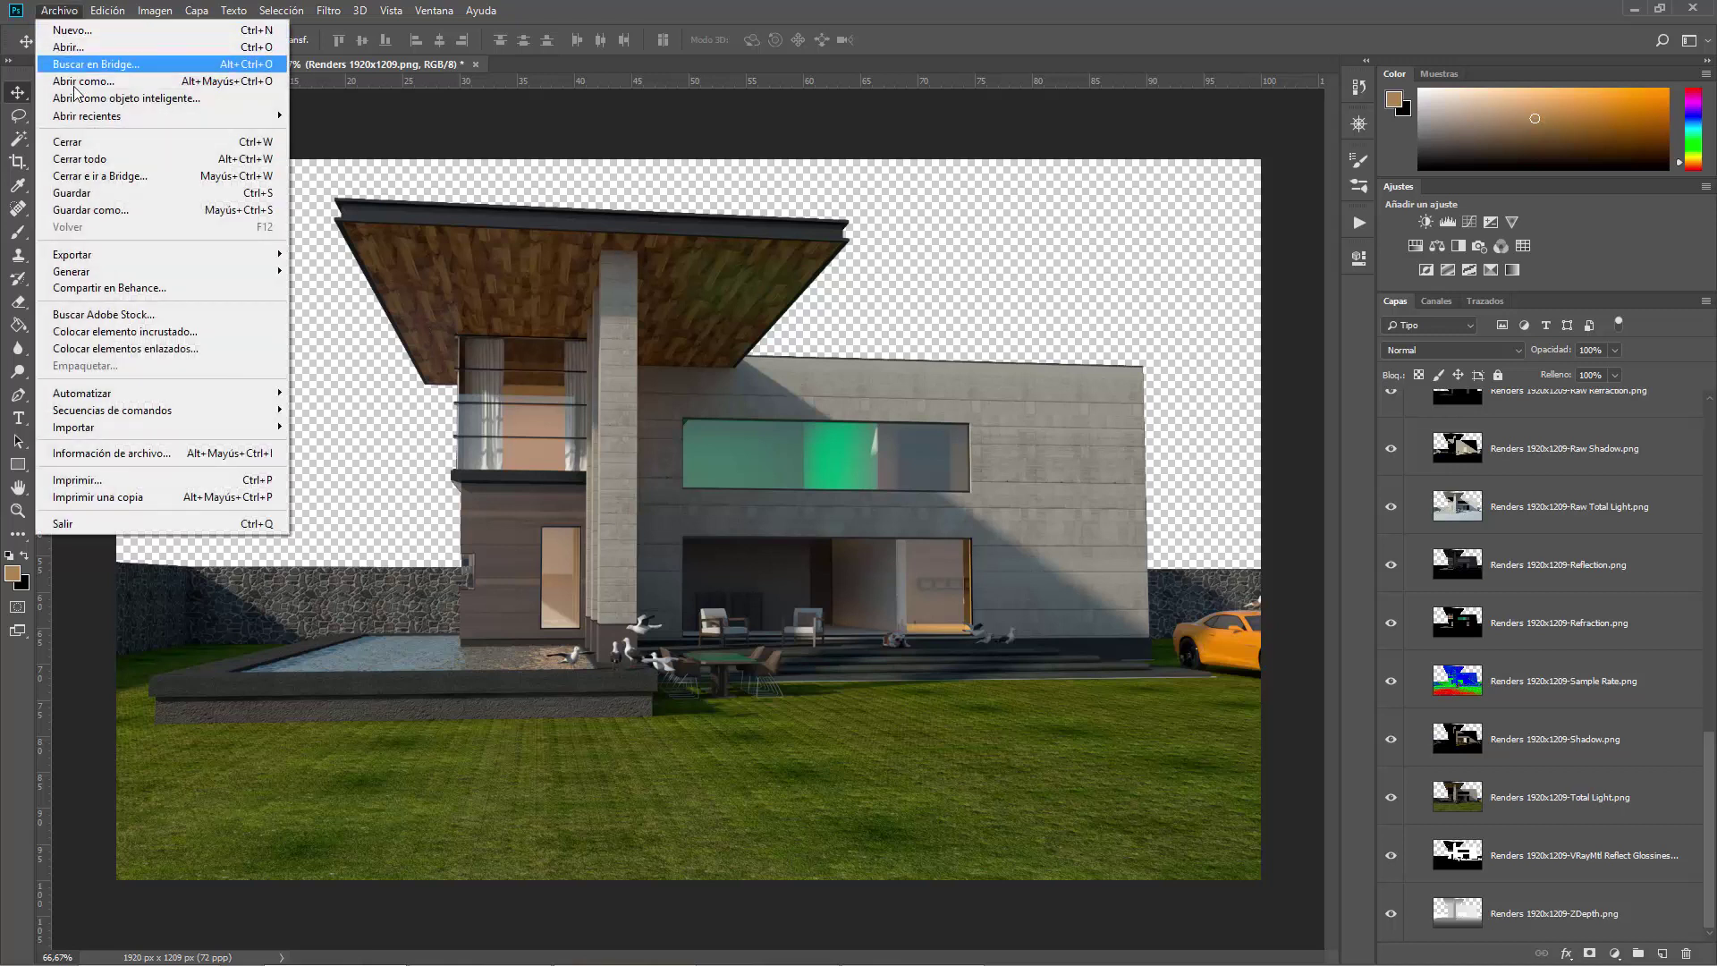
{"action": "left_click", "coordinate": [90, 195]}
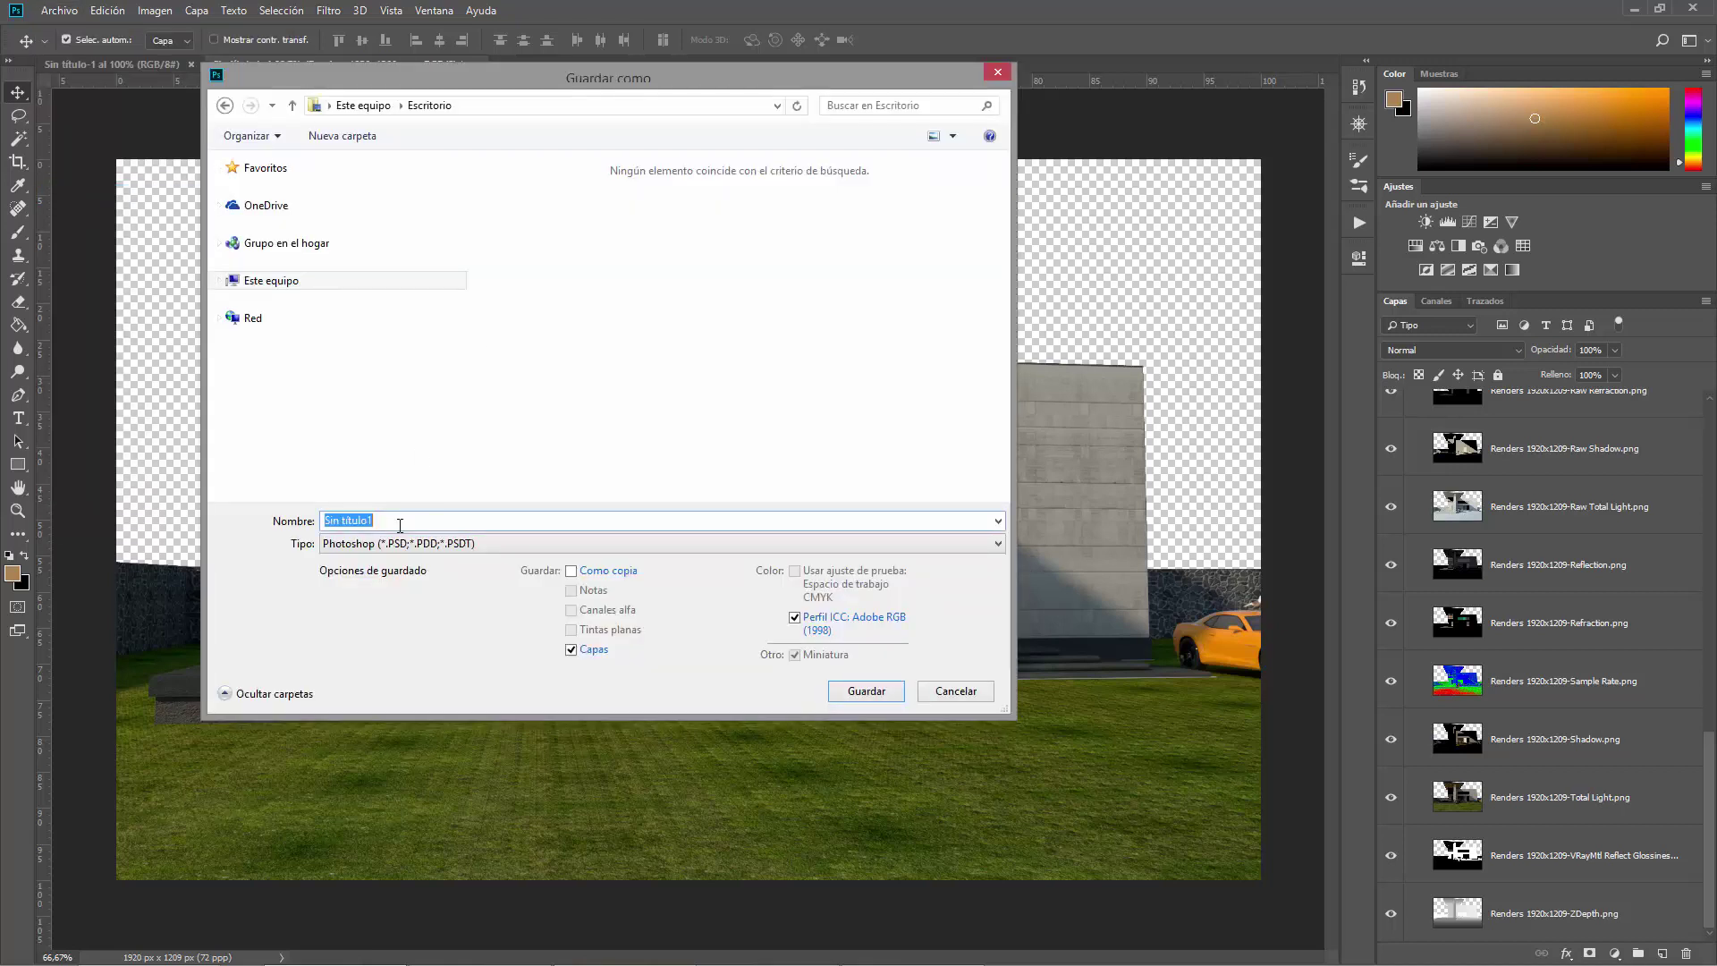
{"action": "type", "text": "P"}
{"action": "type", "text": "royecto canales"}
Keep Photoshop (*.PSD;*.PDD;*.PSDT) as the file type with layers included and save the document.
{"action": "left_click", "coordinate": [394, 543]}
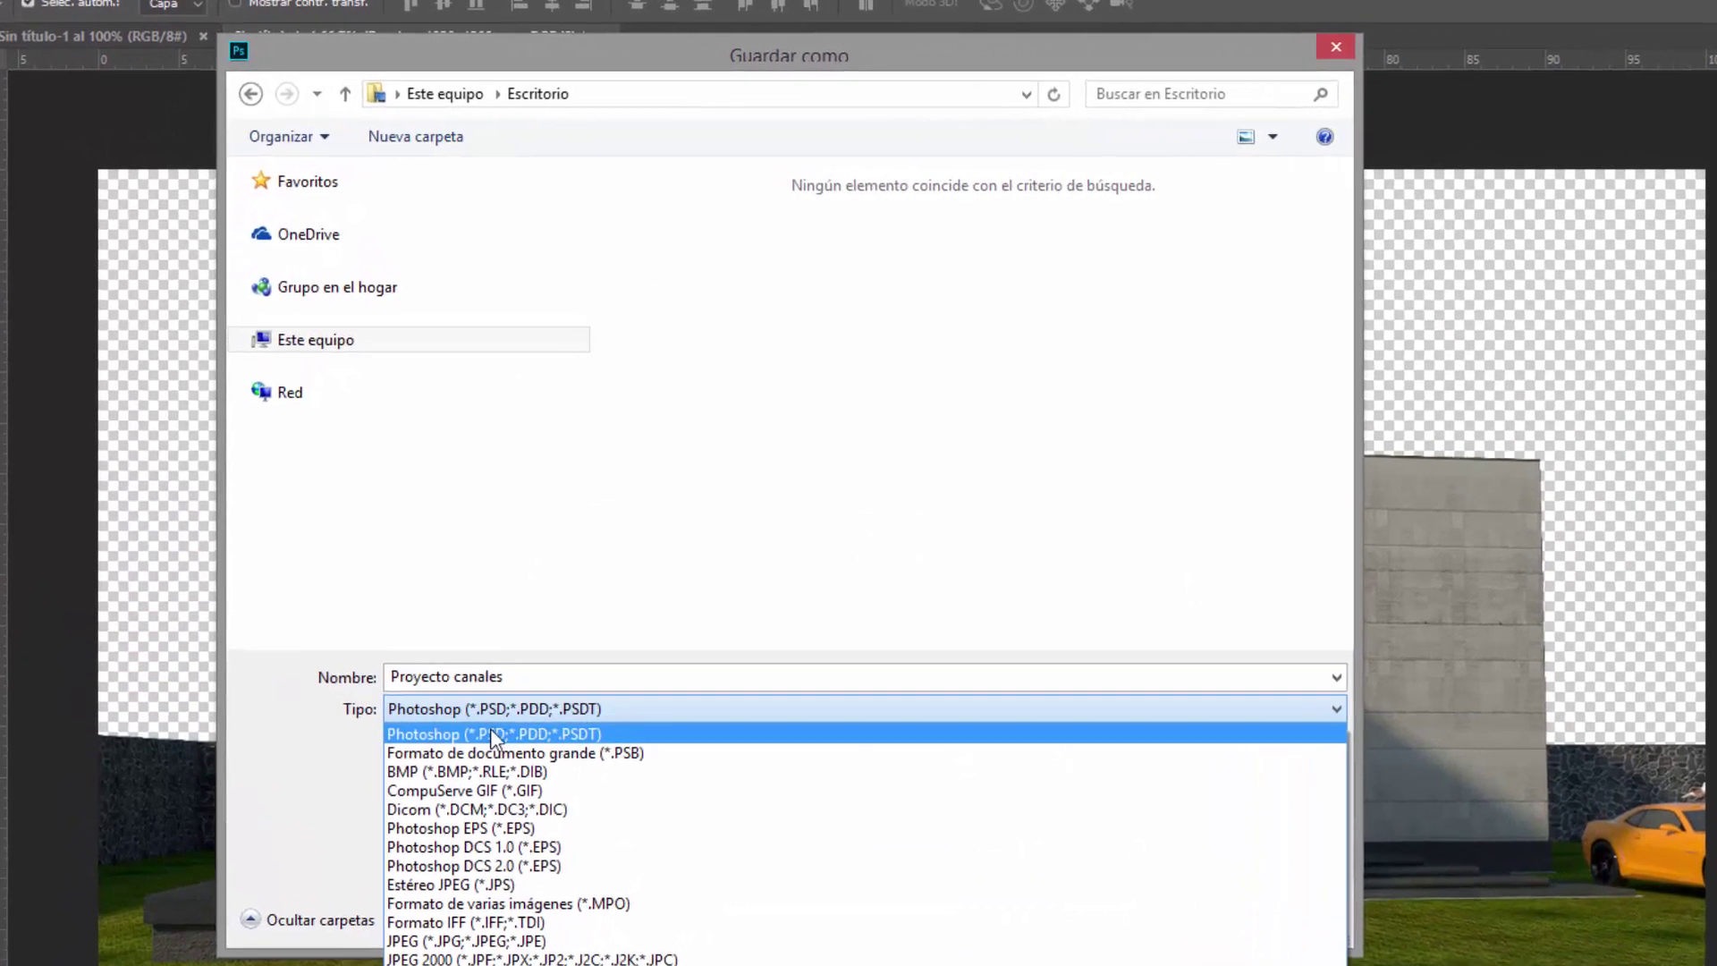
{"action": "left_click", "coordinate": [490, 734]}
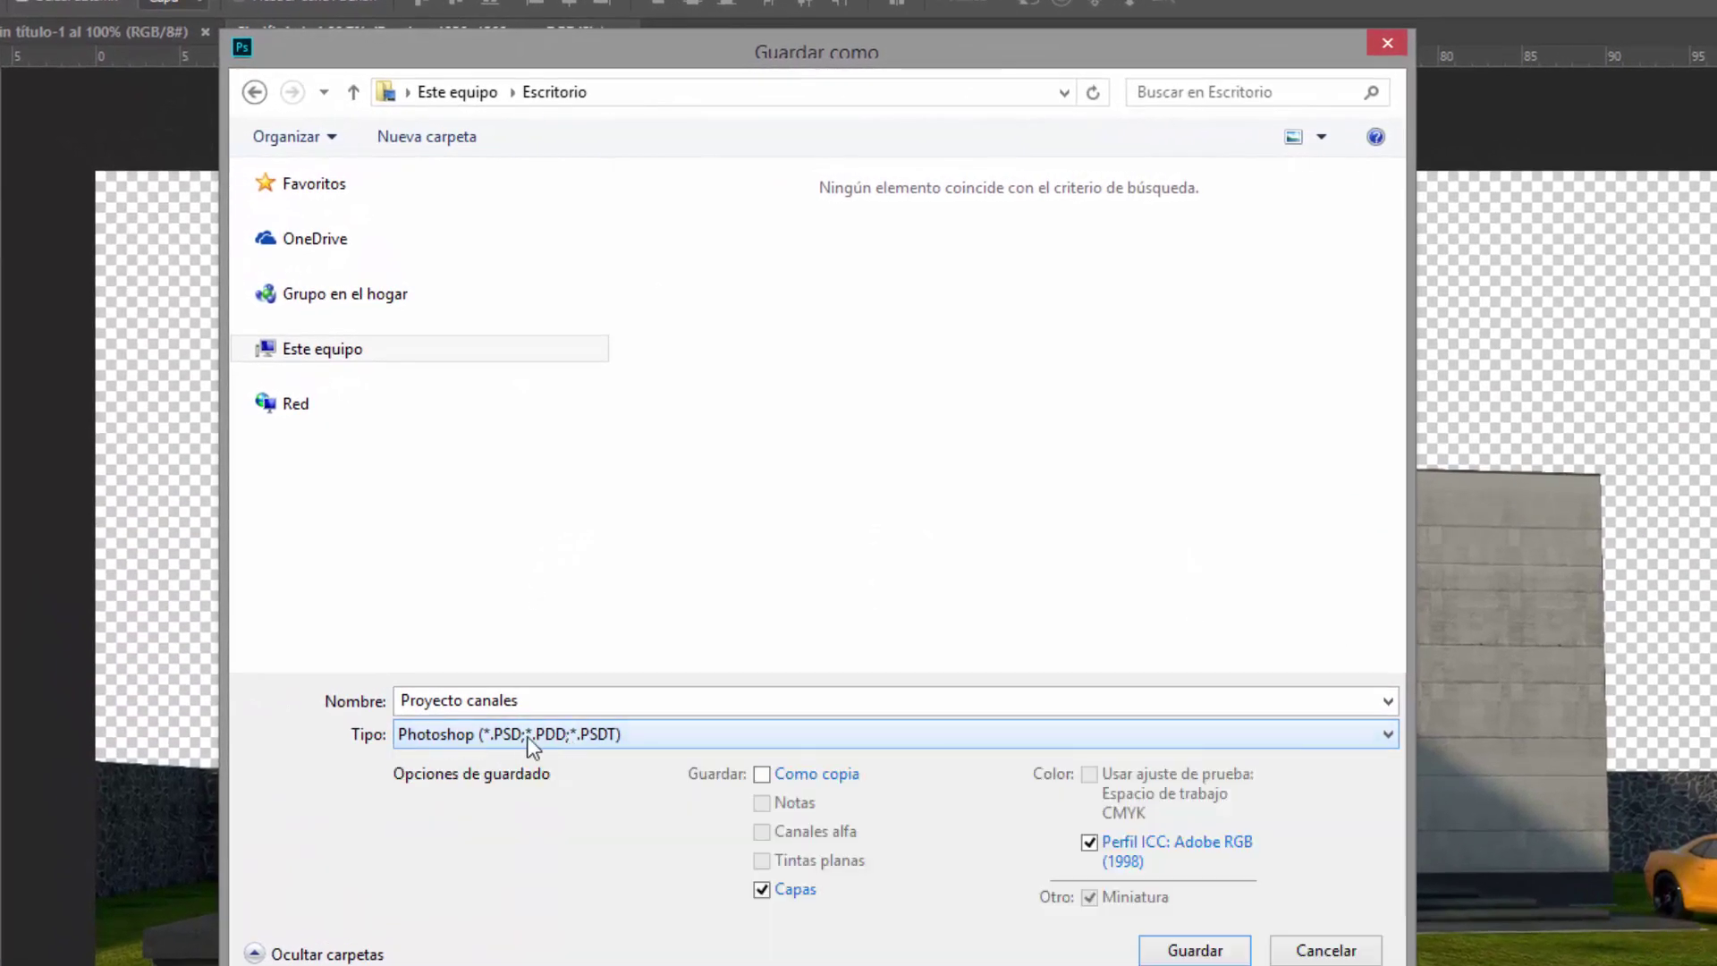
{"action": "left_click", "coordinate": [623, 737]}
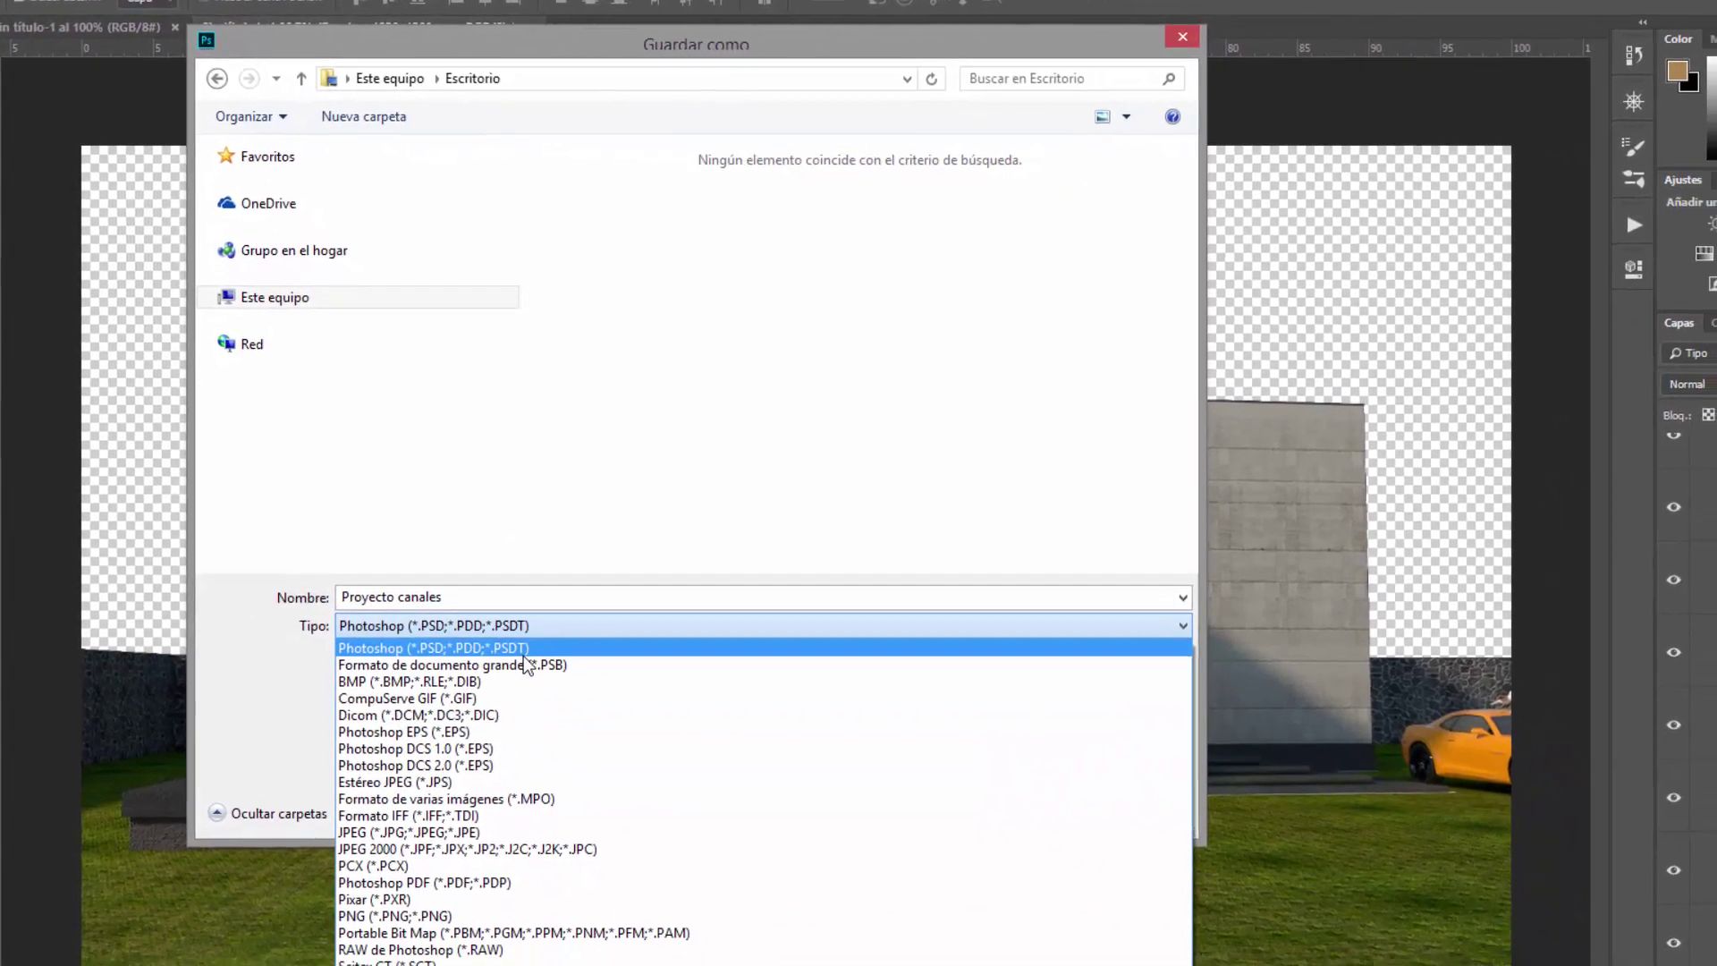
{"action": "left_click", "coordinate": [516, 715]}
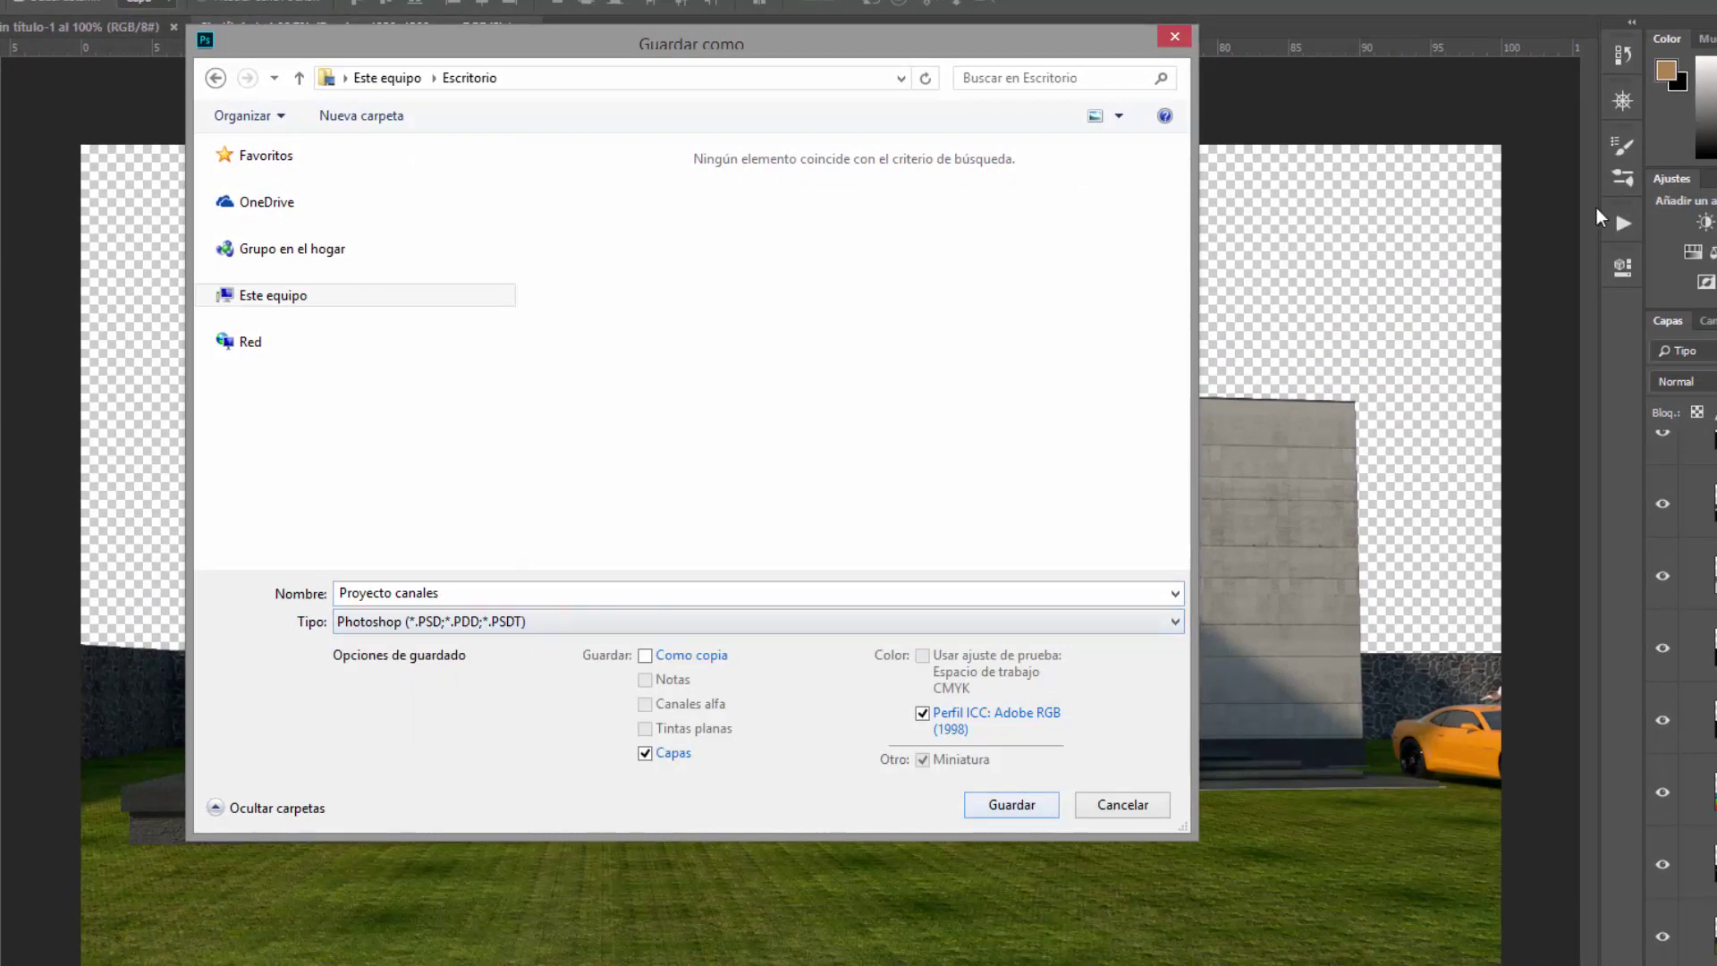
{"action": "left_click", "coordinate": [1046, 807]}
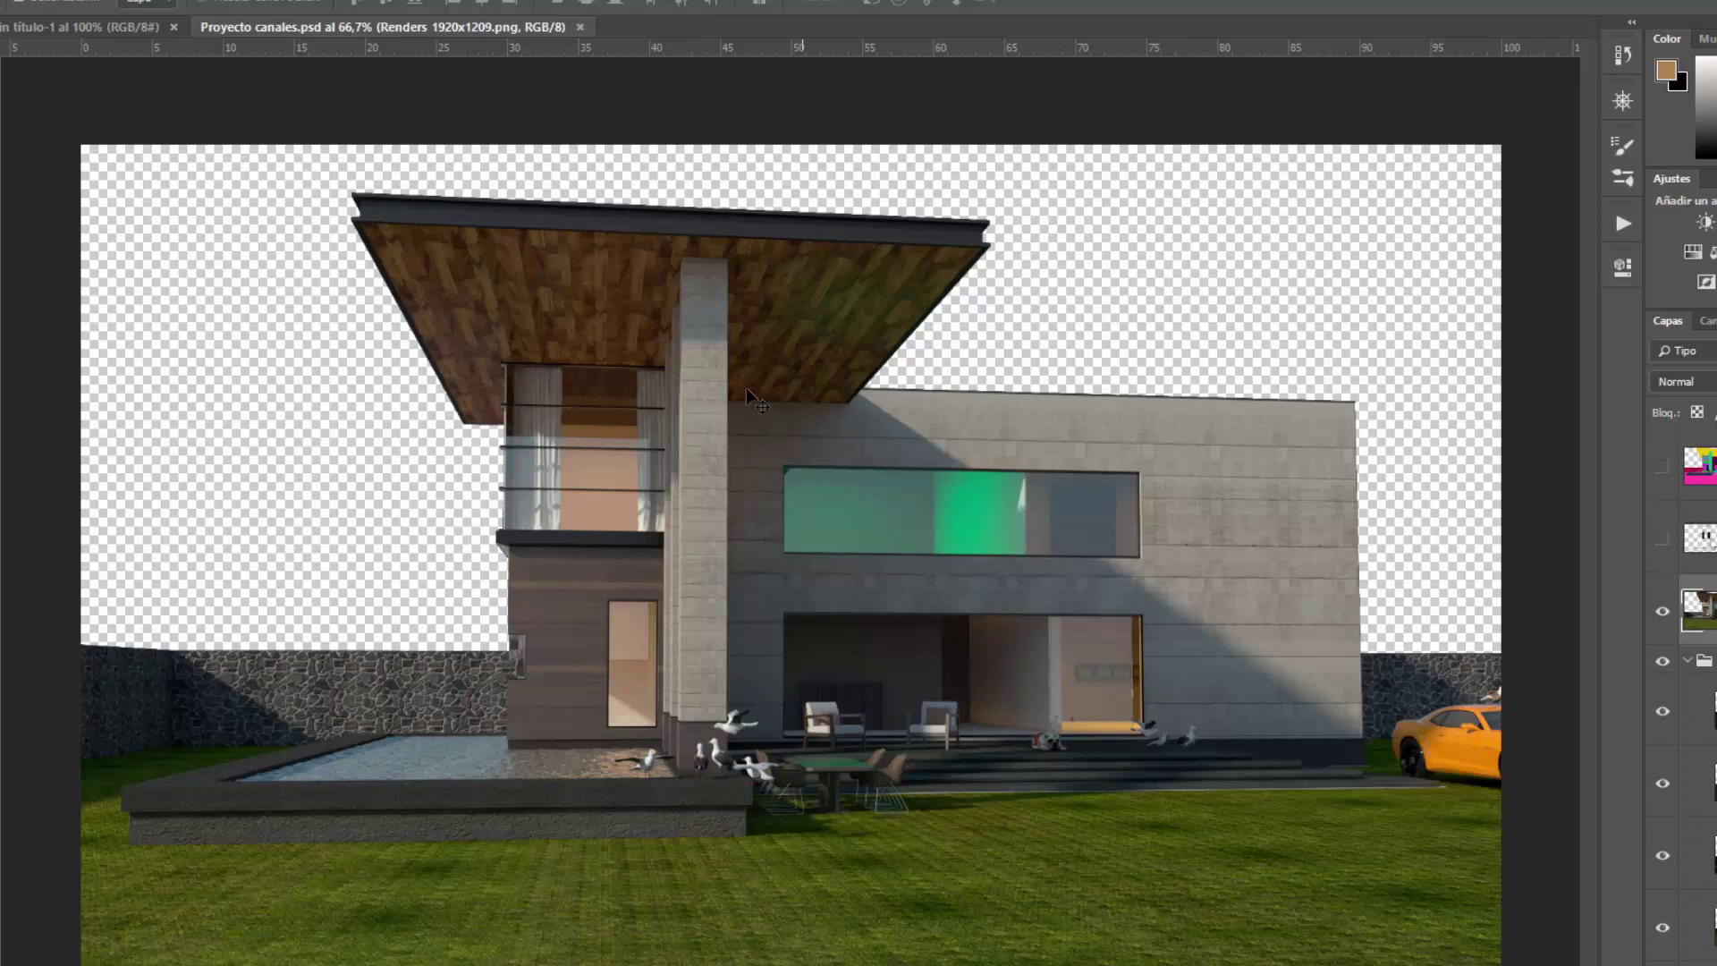
Switch to the desktop and open the saved Proyecto canales file in Photoshop.
{"action": "left_click", "coordinate": [434, 239]}
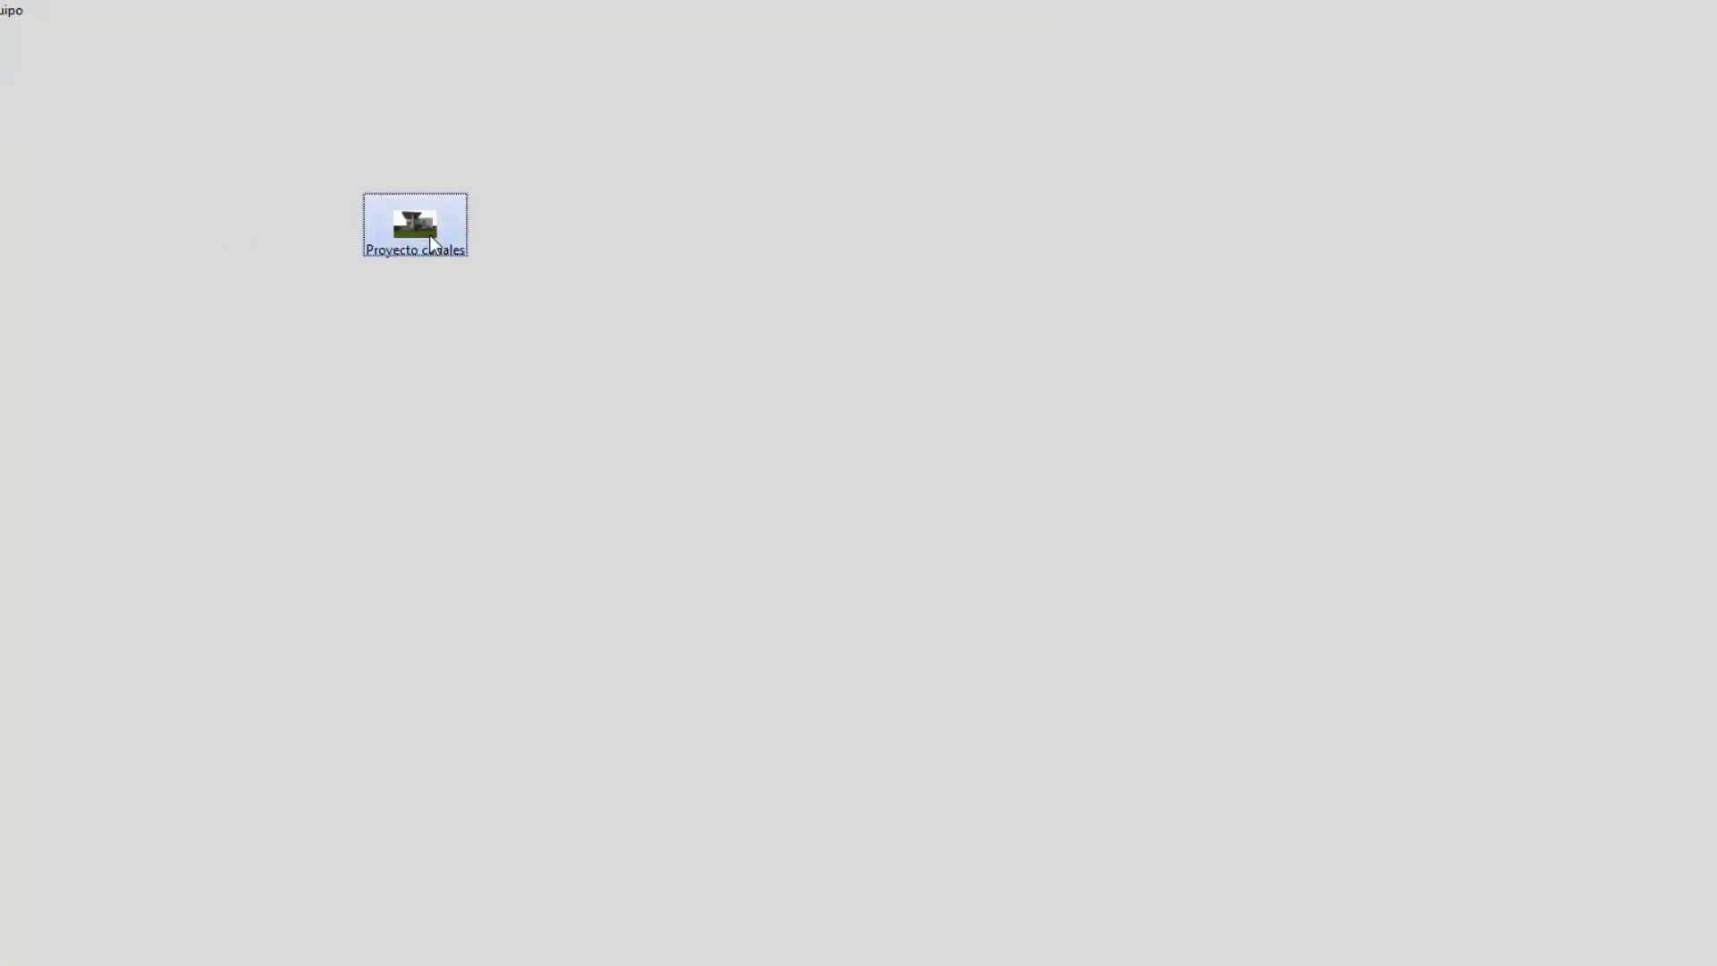
{"action": "double_click", "coordinate": [417, 220]}
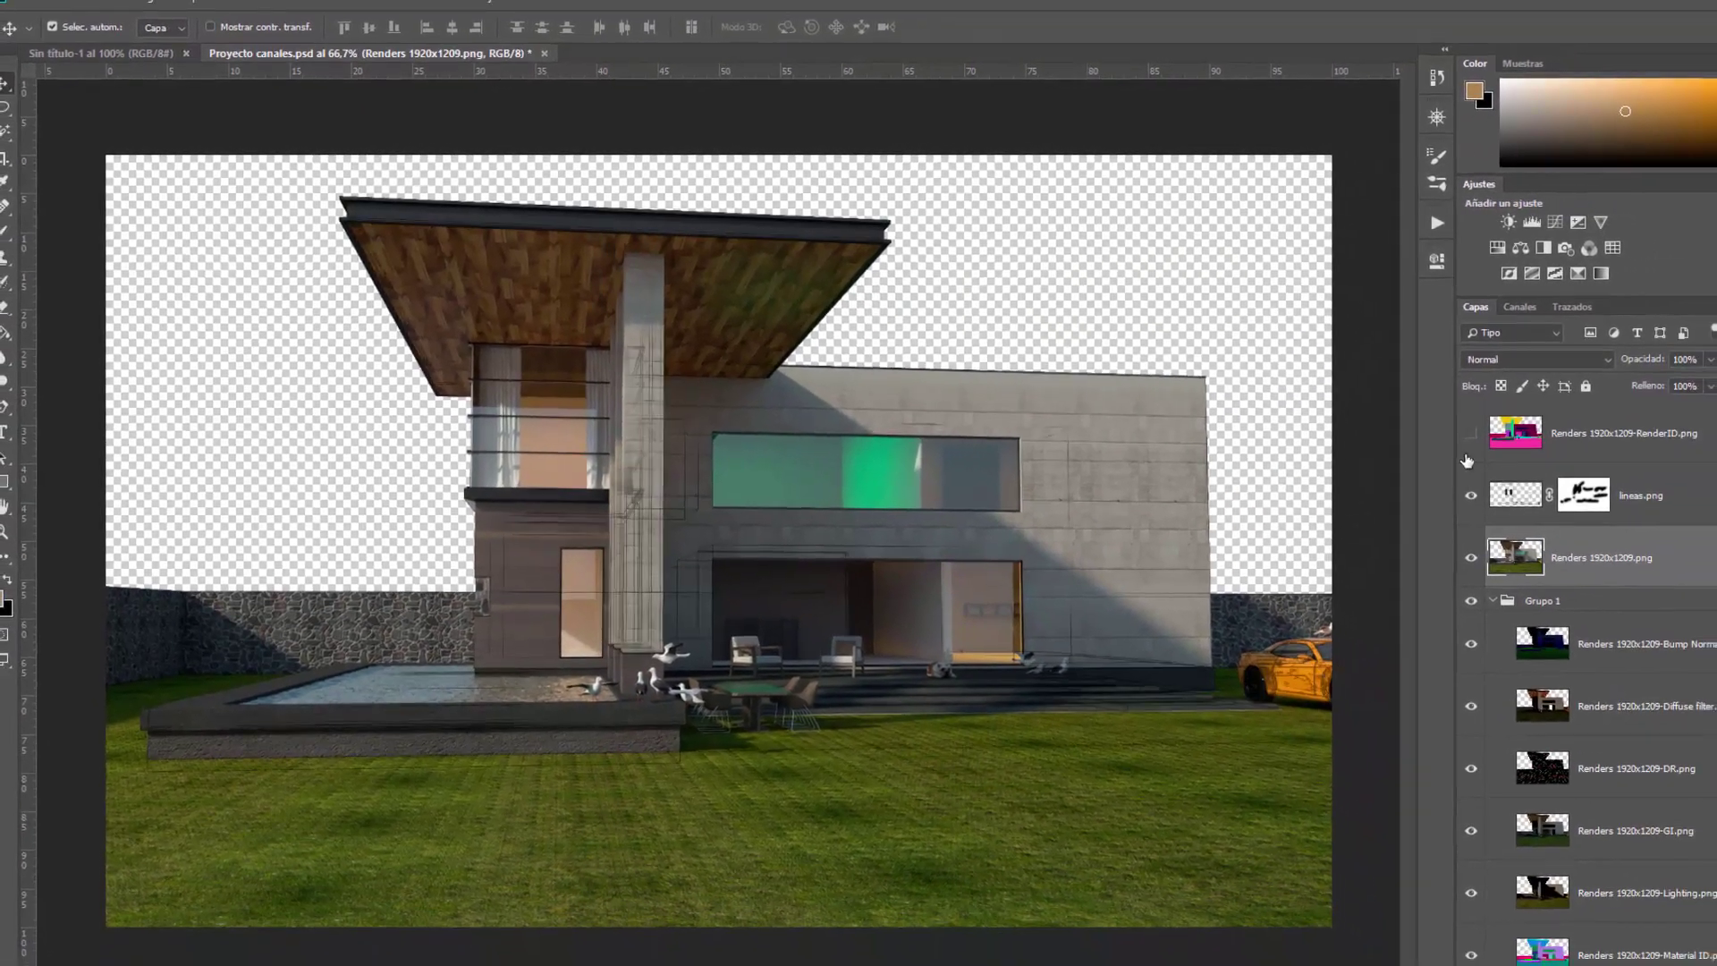
Compare the lineas.png and RenderID layers with the main render by showing and hiding them, leaving both hidden.
{"action": "left_click", "coordinate": [1518, 441]}
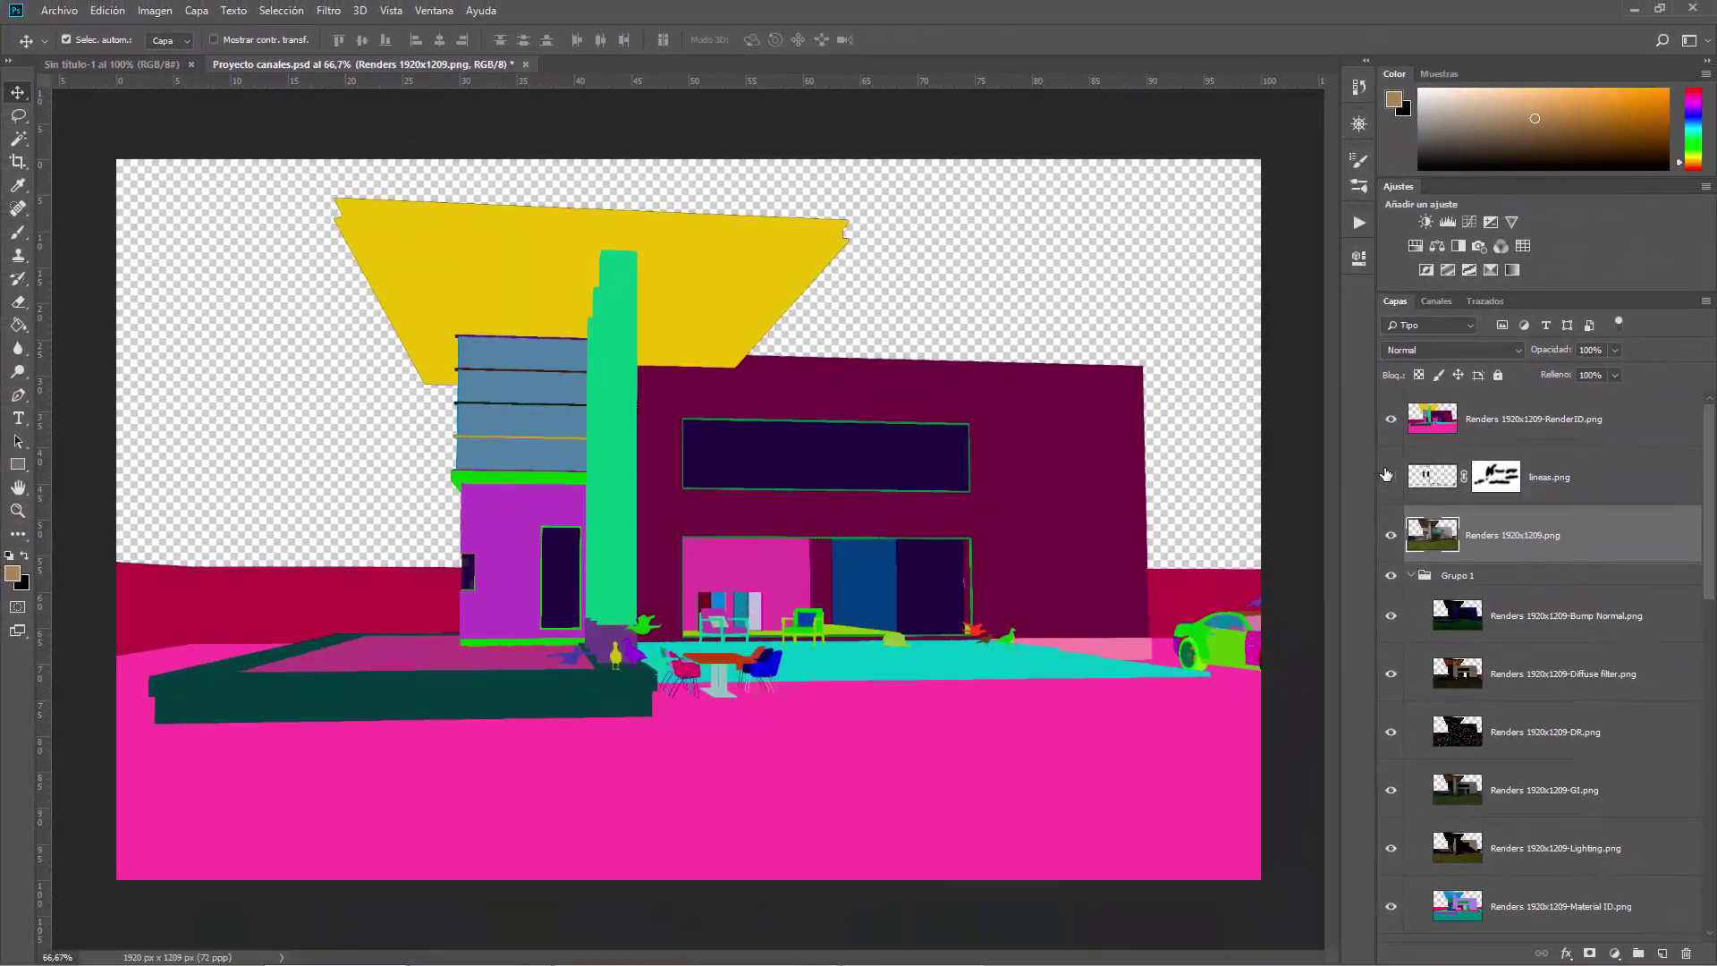
{"action": "left_click", "coordinate": [1390, 418]}
{"action": "key", "text": "ctrl+minus"}
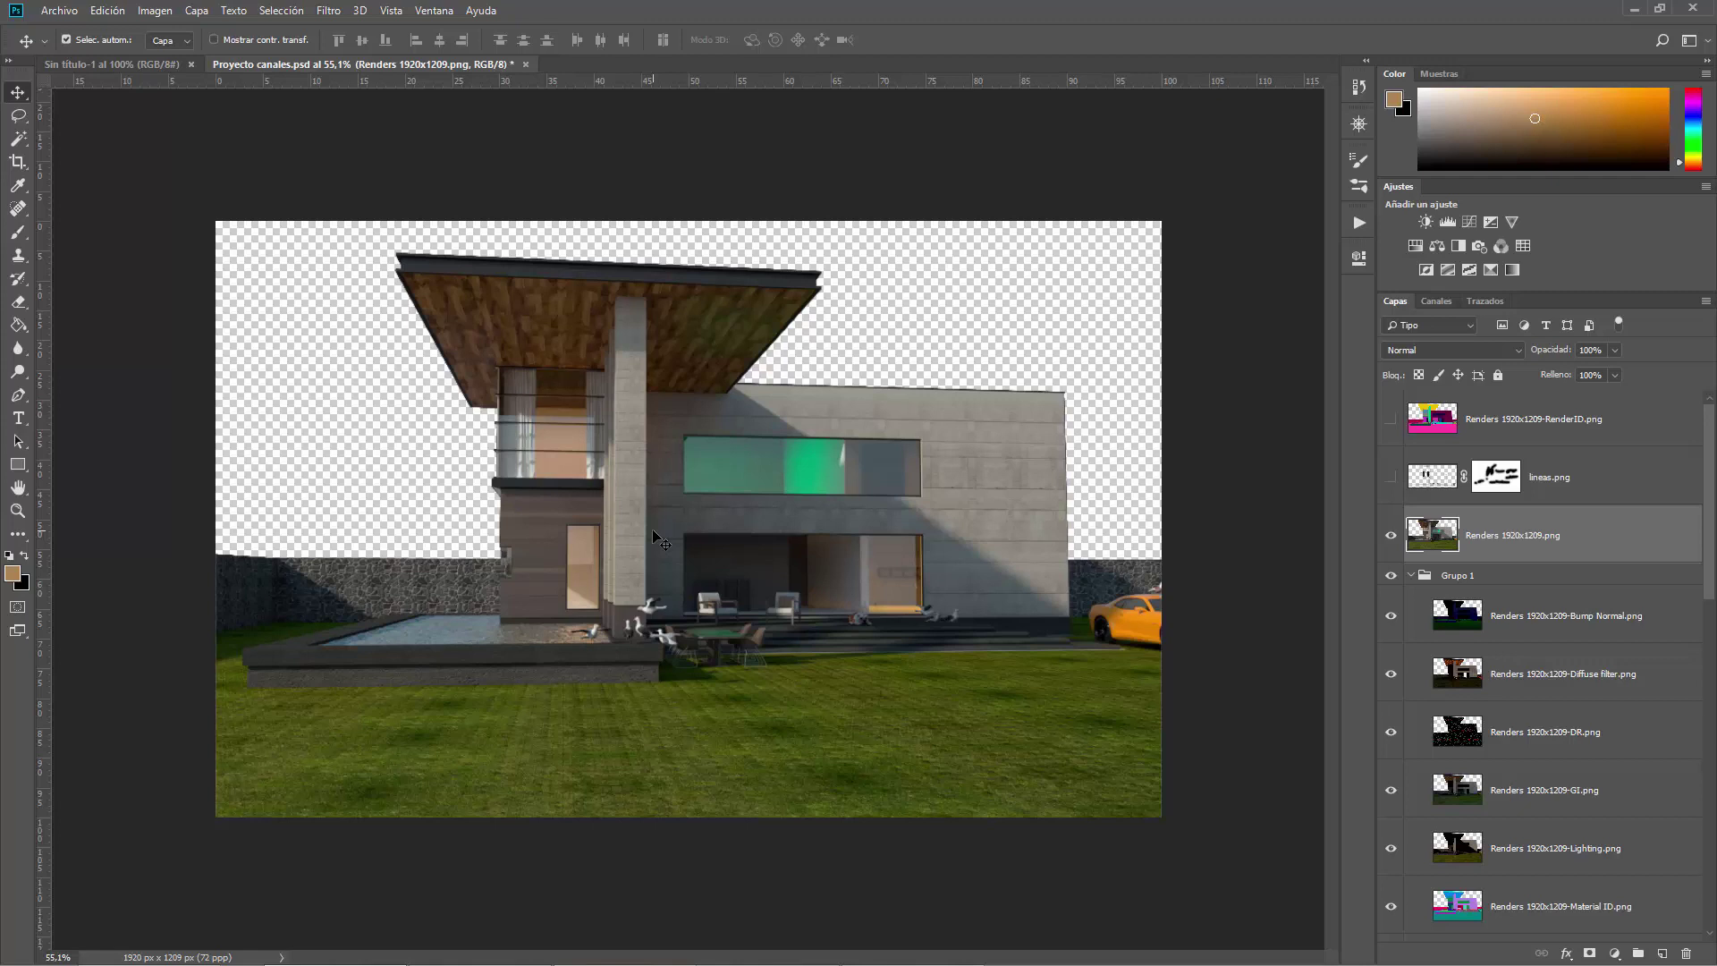
{"action": "key", "text": "ctrl+plus"}
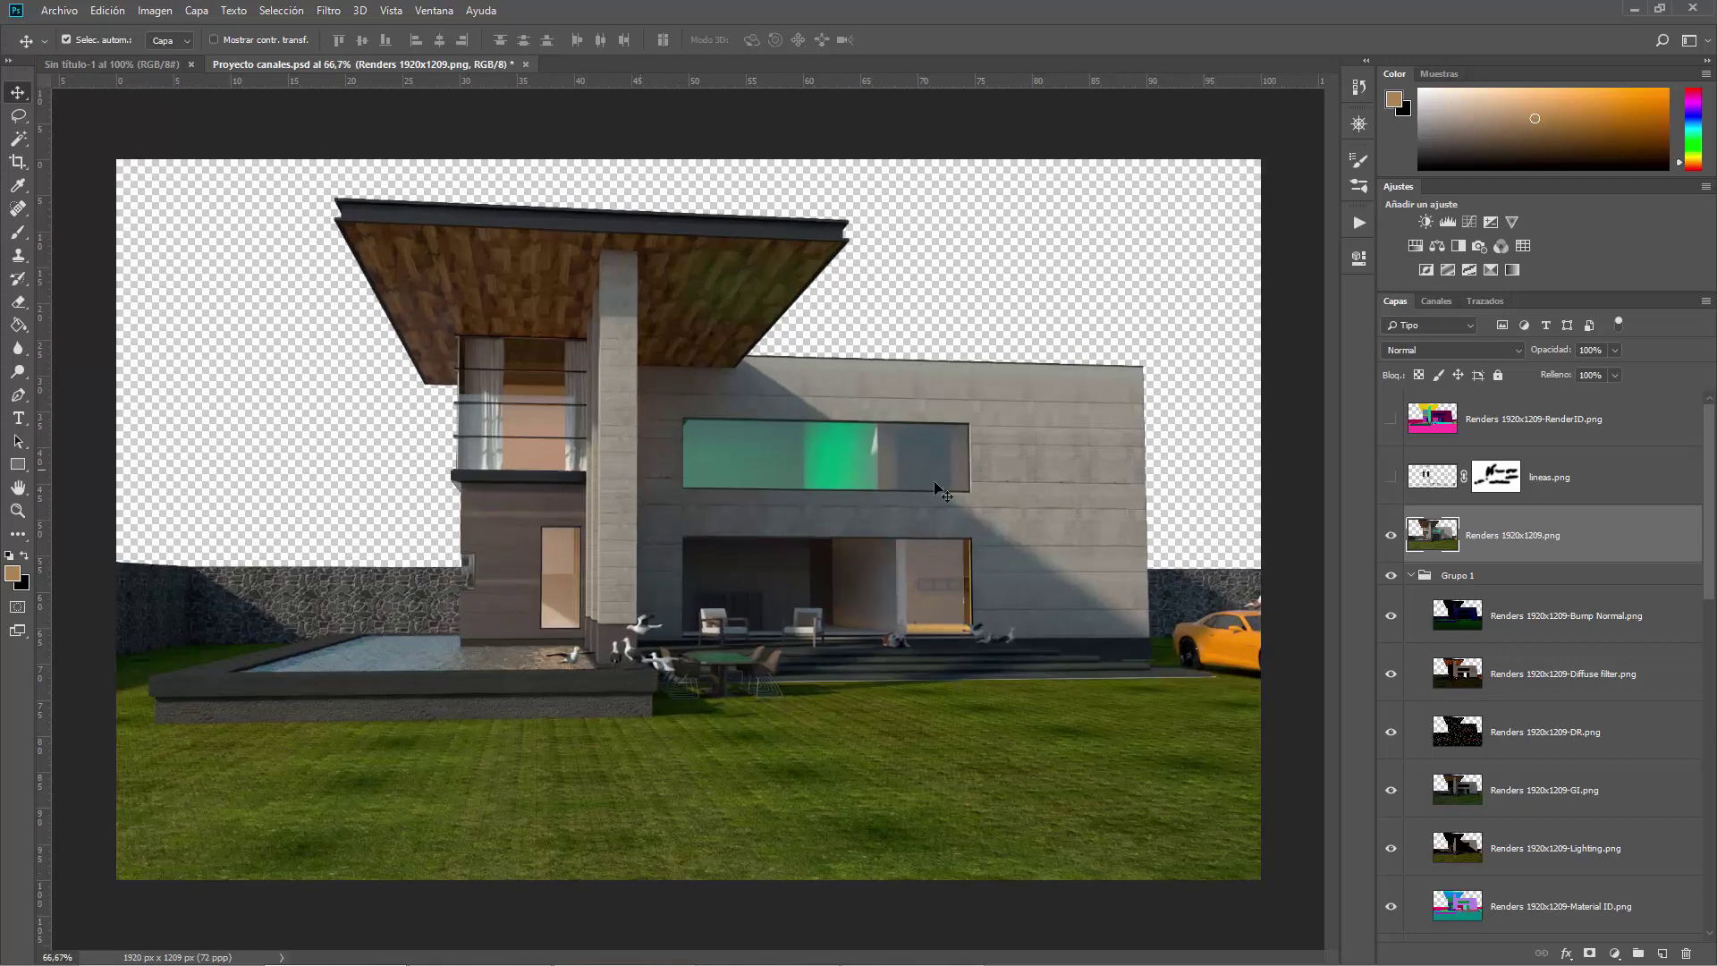
{"action": "key", "text": "ctrl+minus"}
{"action": "key", "text": "ctrl+plus"}
{"action": "left_click", "coordinate": [1391, 419]}
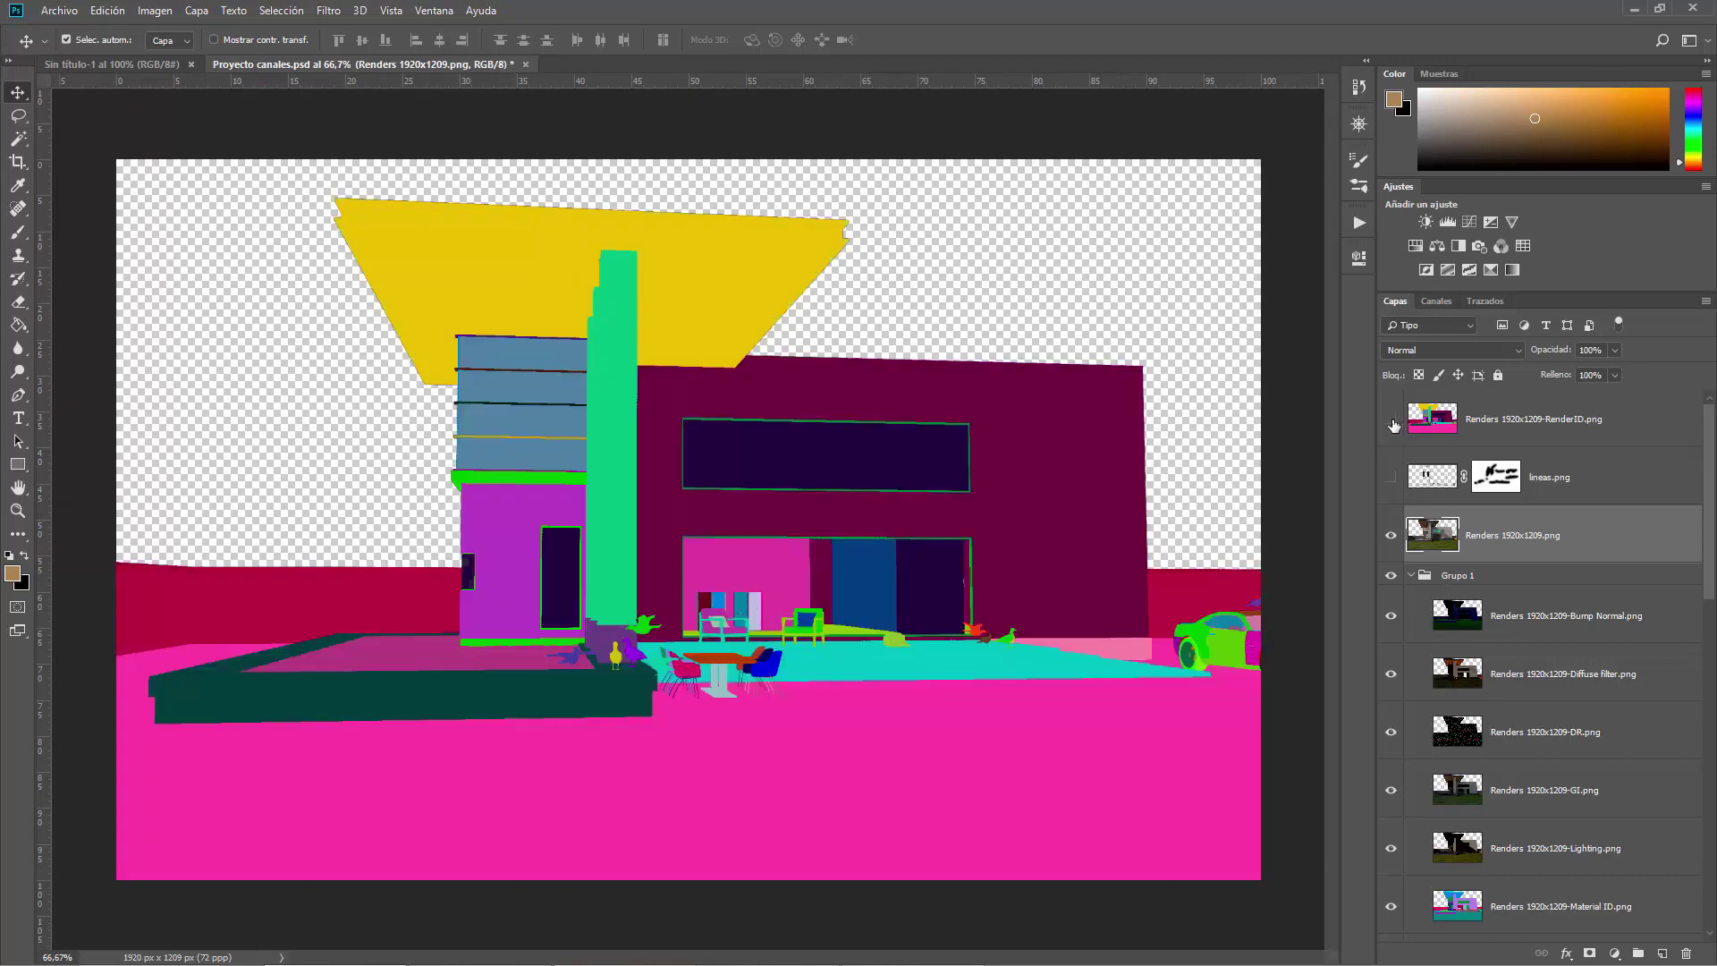
{"action": "left_click", "coordinate": [1391, 420]}
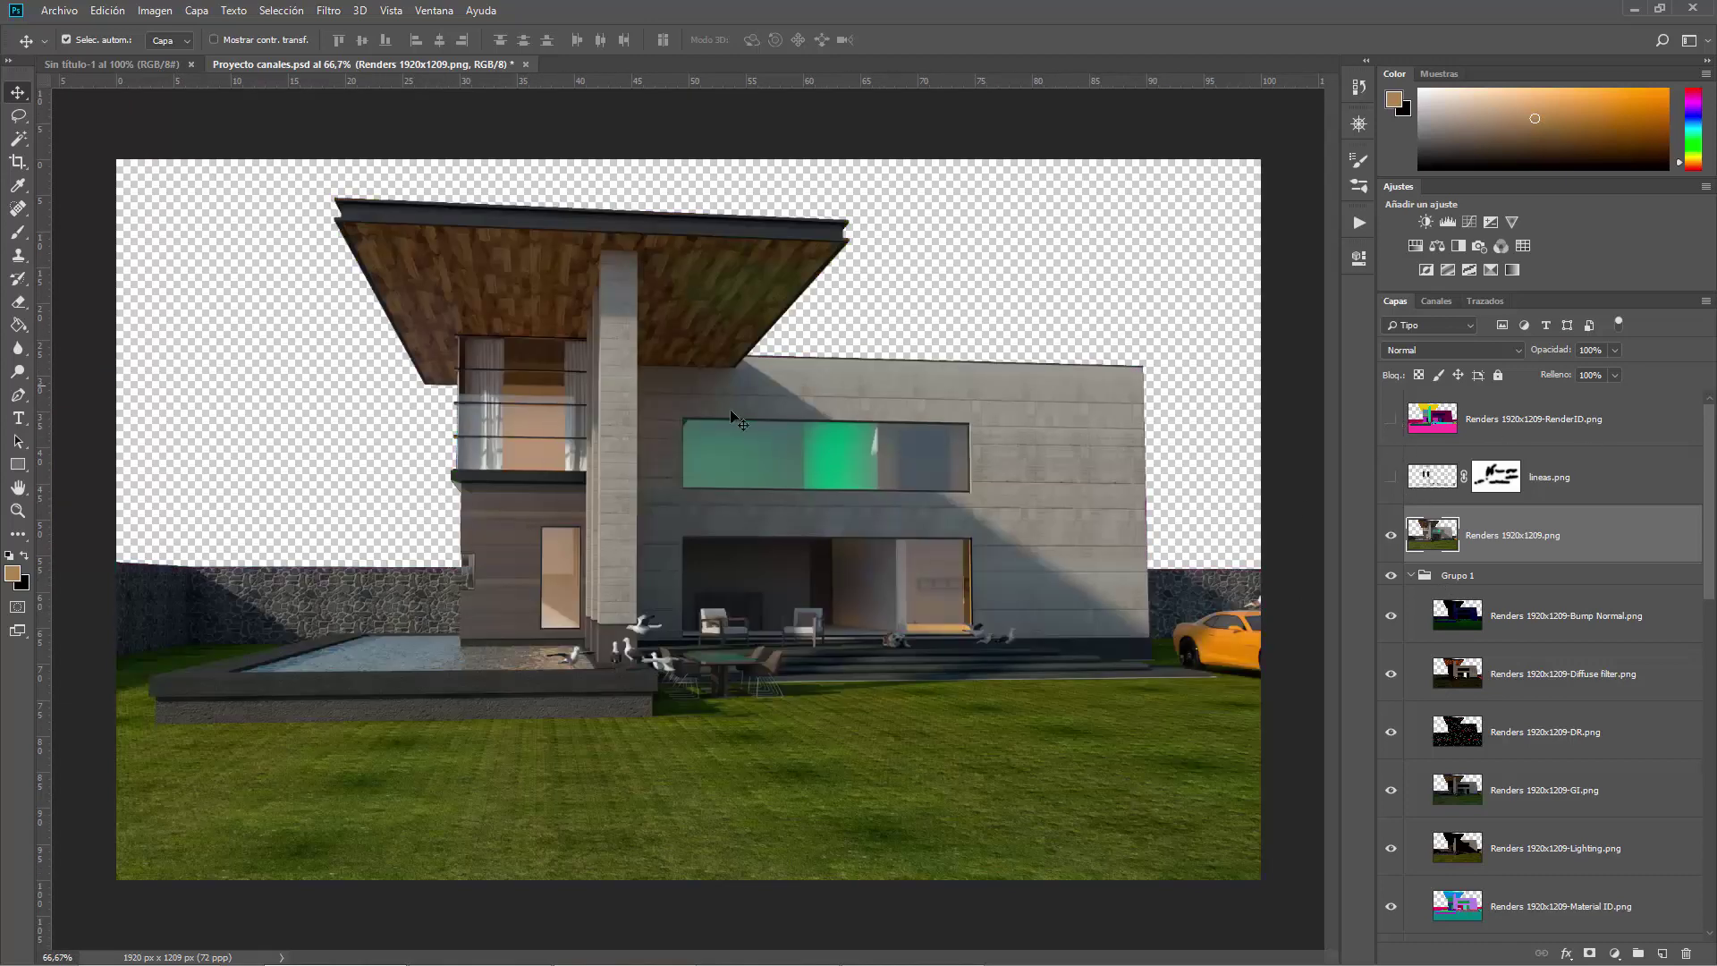